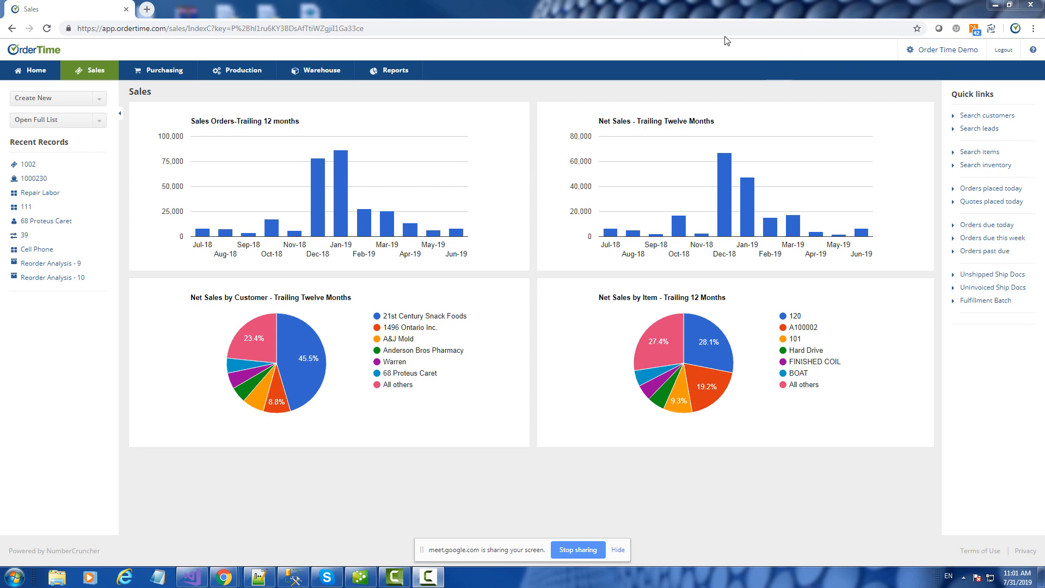
pyautogui.click(702, 33)
pyautogui.click(428, 49)
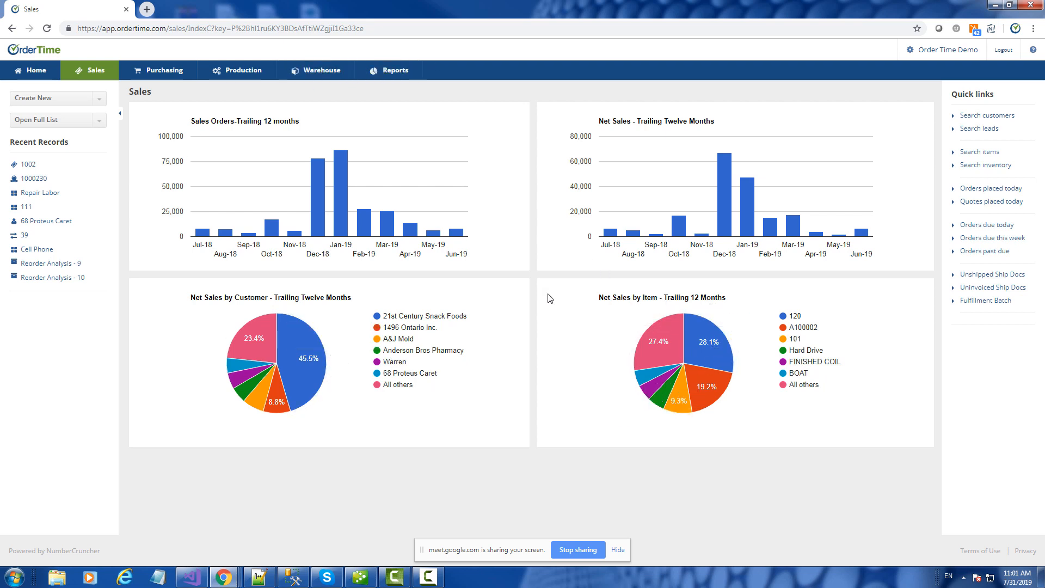
# - Open the report behind the Net Sales by Item - Trailing 12 Months chart and look through its item rows
pyautogui.moveTo(677, 342)
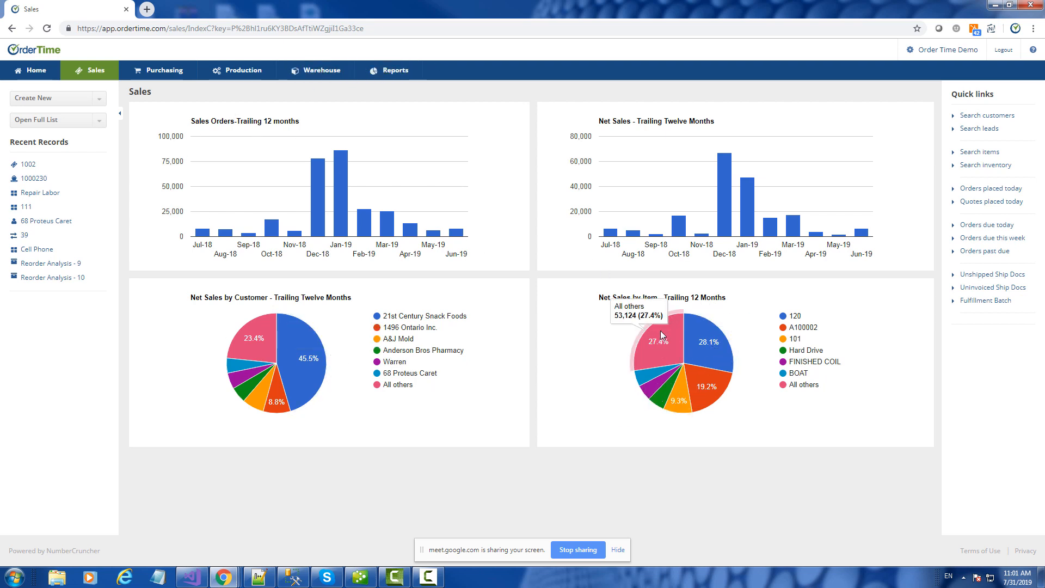
pyautogui.click(663, 349)
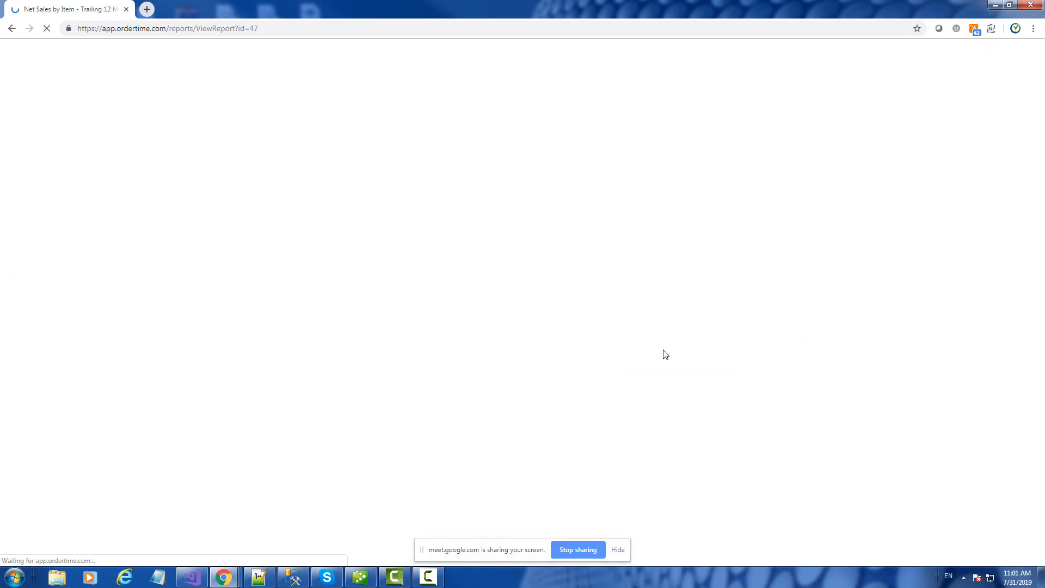
pyautogui.scroll(-20, 637, 302)
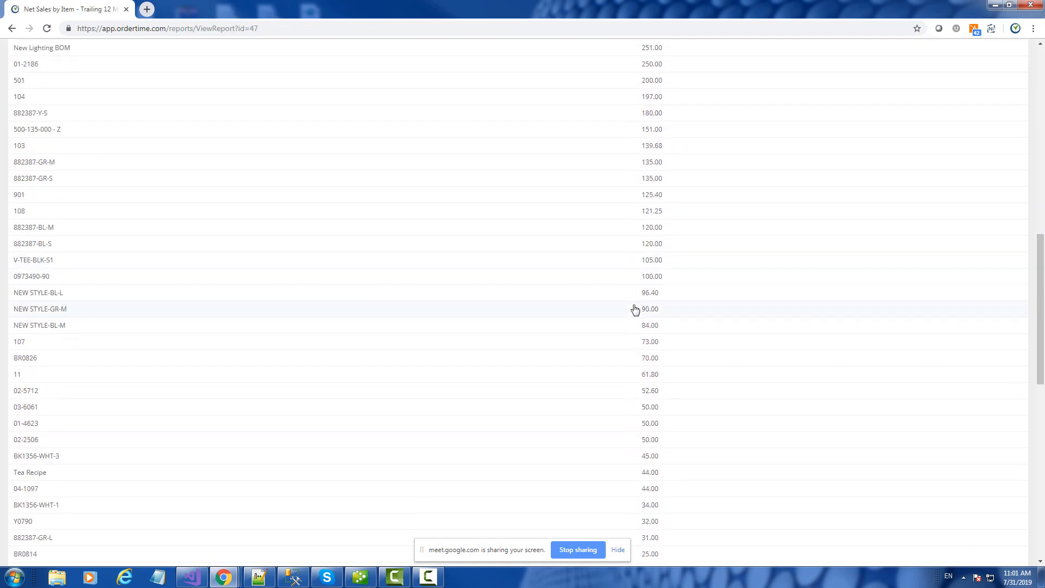
pyautogui.scroll(-3, 638, 318)
pyautogui.scroll(20, 636, 319)
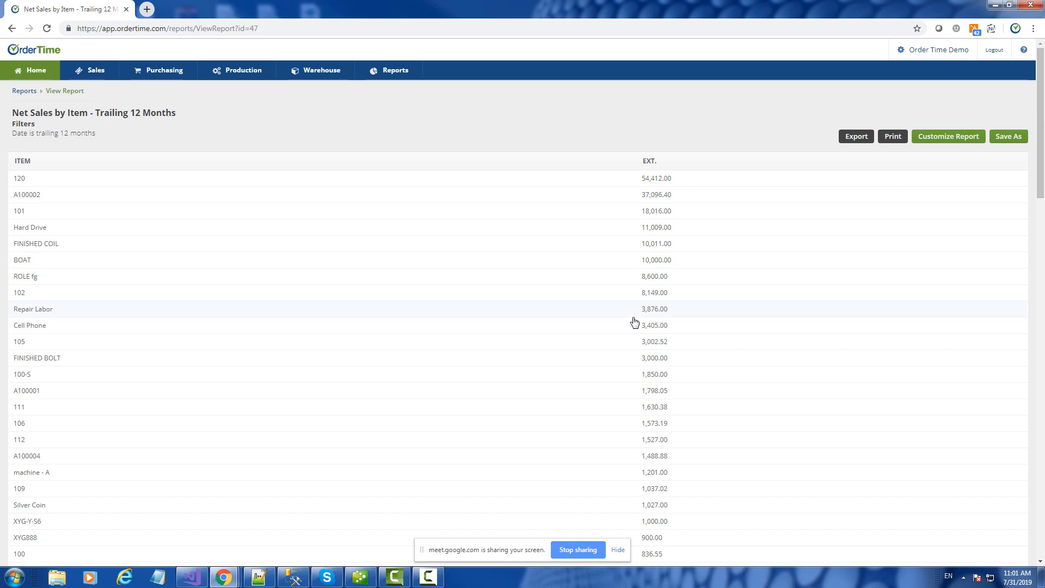
# - Drill into item 120's sales detail, view ship doc 999979 from its first row, and return to the detail report
pyautogui.click(660, 179)
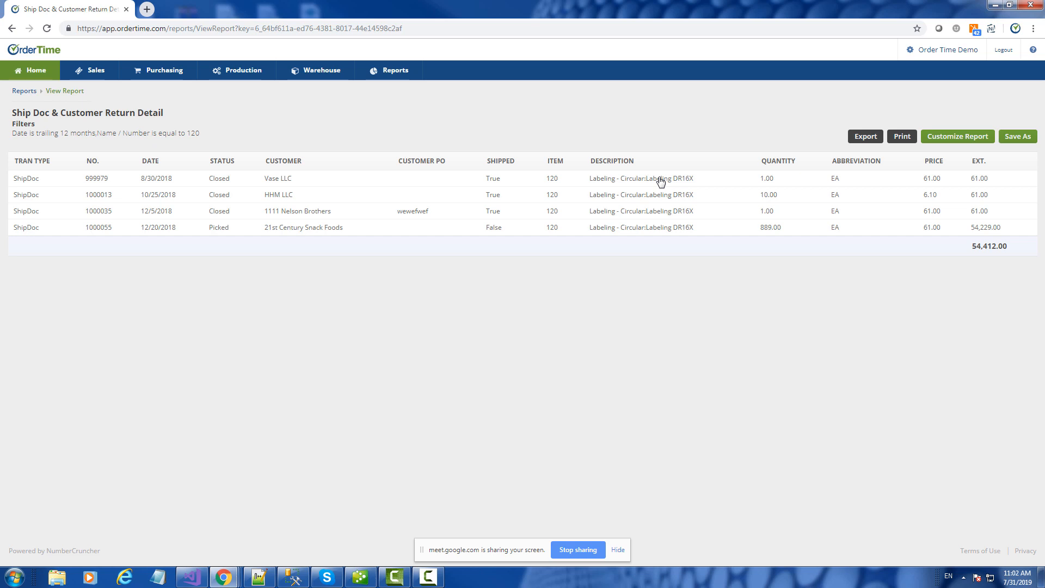
pyautogui.click(598, 187)
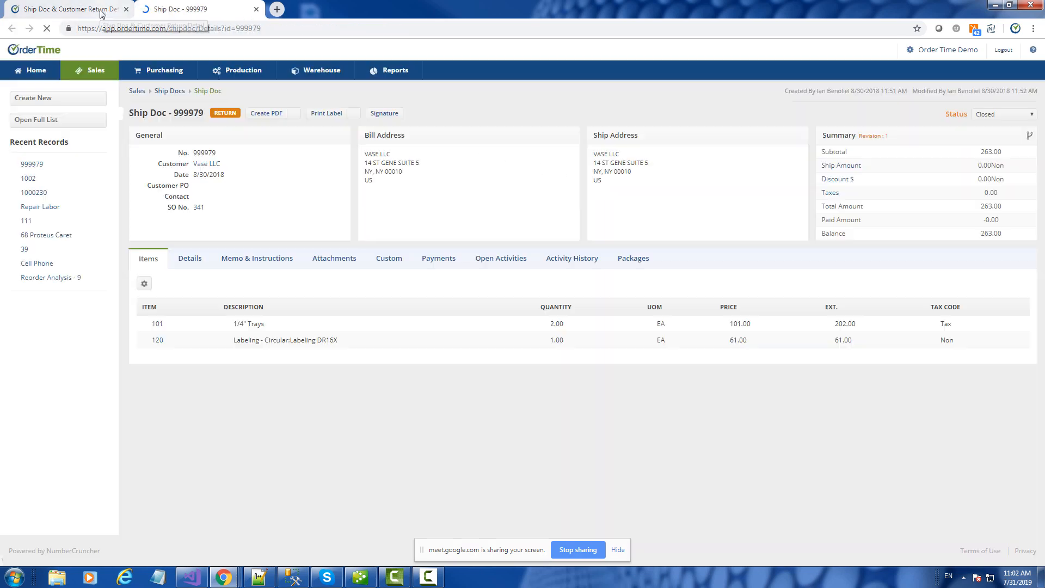
pyautogui.click(100, 13)
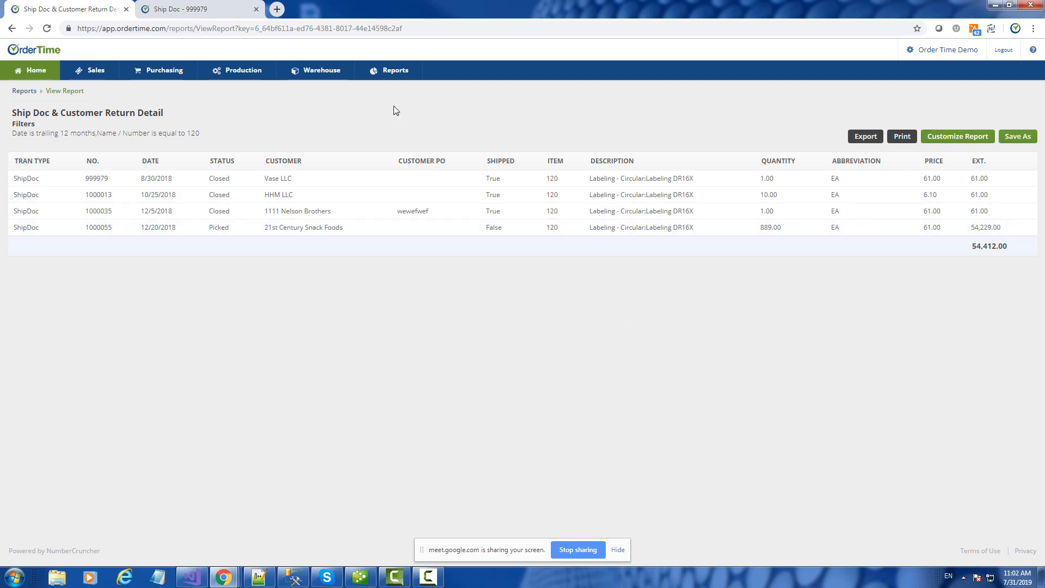
# - Open the Ship Doc & Customer Return Detail report for customization and review its tables, columns, filters and sort order
pyautogui.click(954, 141)
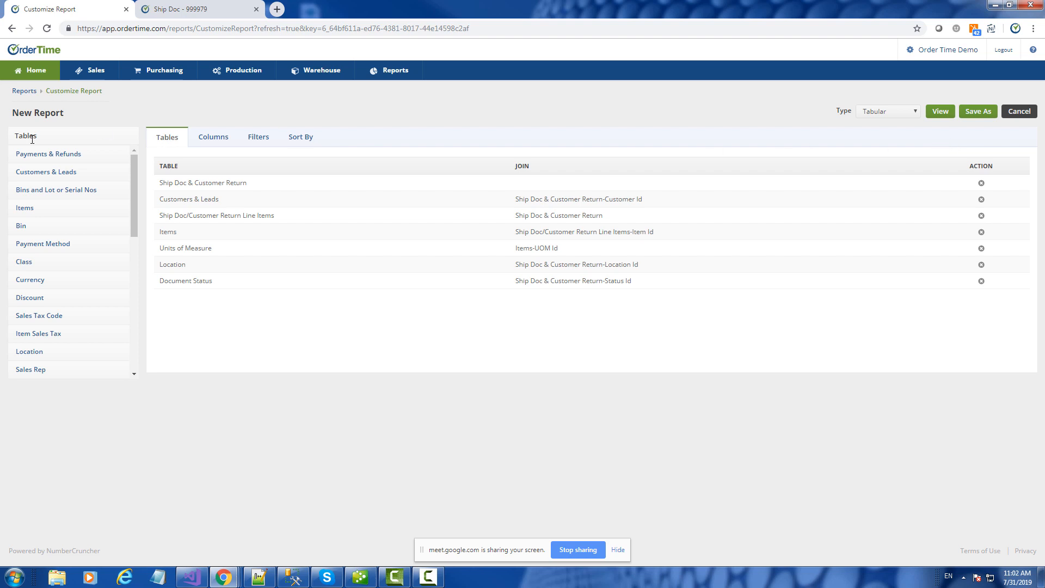
pyautogui.click(208, 140)
pyautogui.click(269, 144)
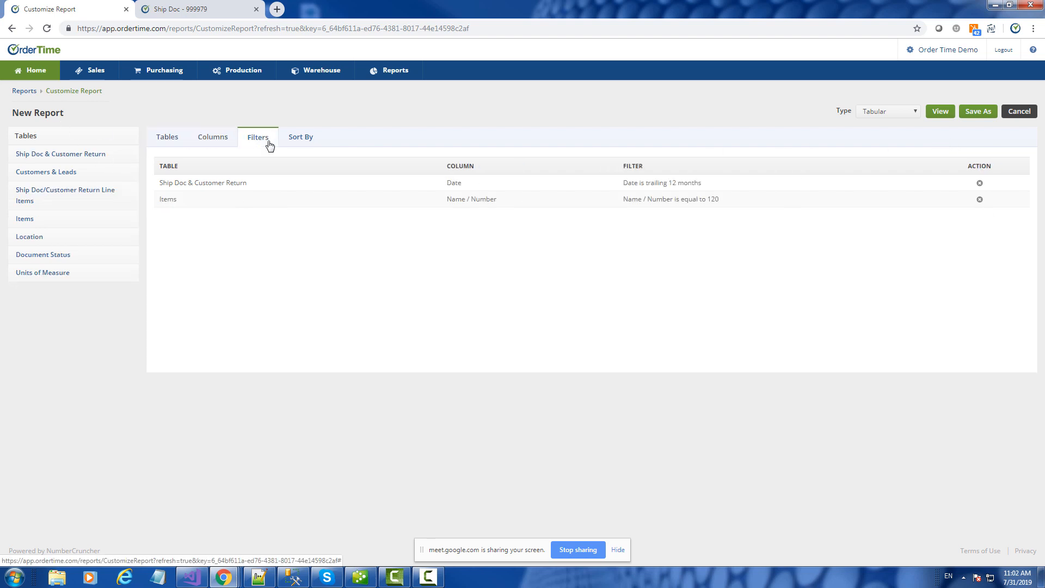
pyautogui.click(311, 144)
pyautogui.click(169, 139)
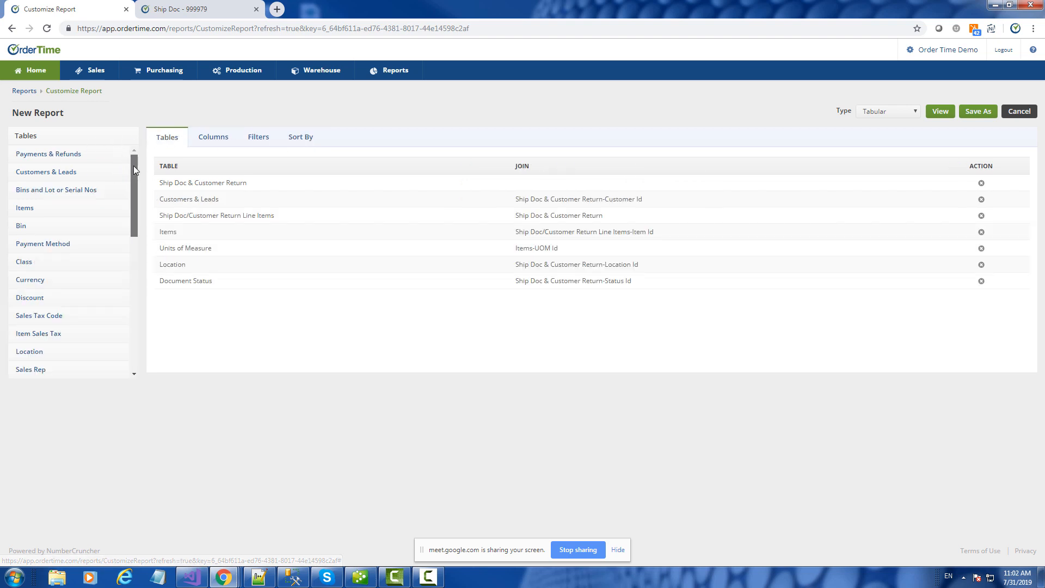
pyautogui.moveTo(133, 166)
pyautogui.mouseDown()
pyautogui.moveTo(130, 313)
pyautogui.moveTo(133, 158)
pyautogui.mouseUp()
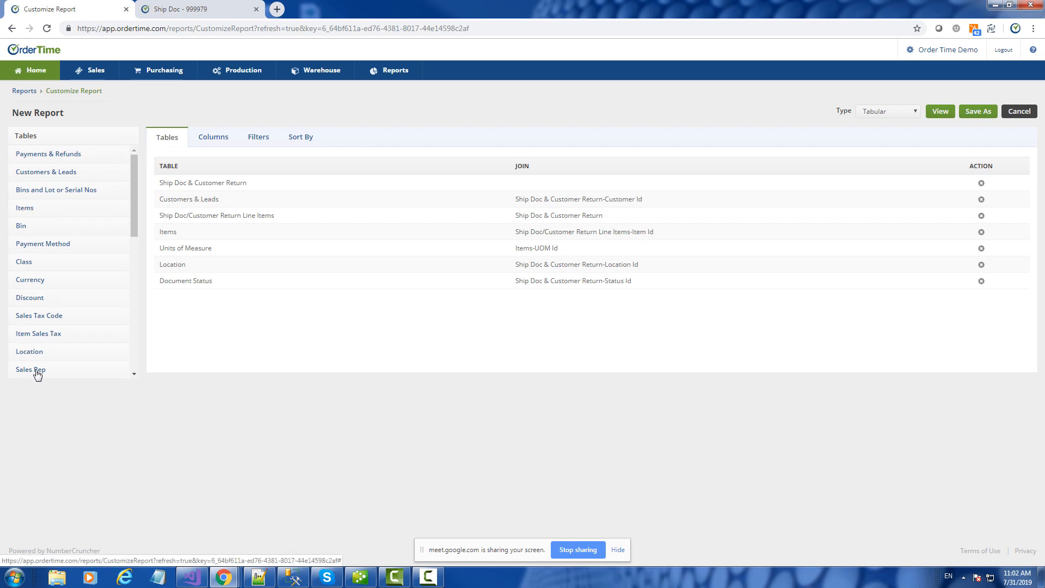
# - Start a new report based on the Activities report source grouping
pyautogui.click(396, 76)
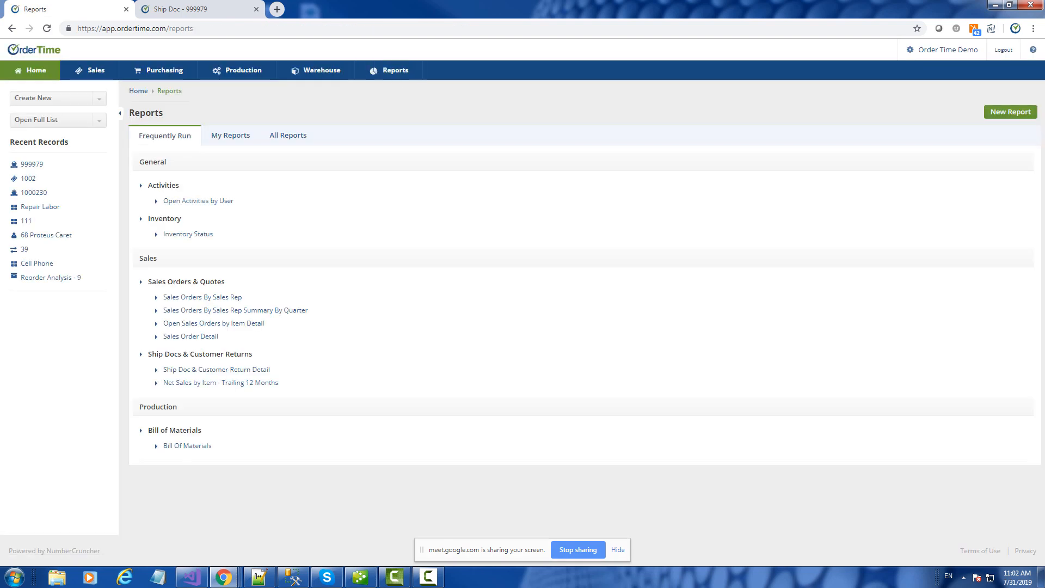
pyautogui.click(1015, 113)
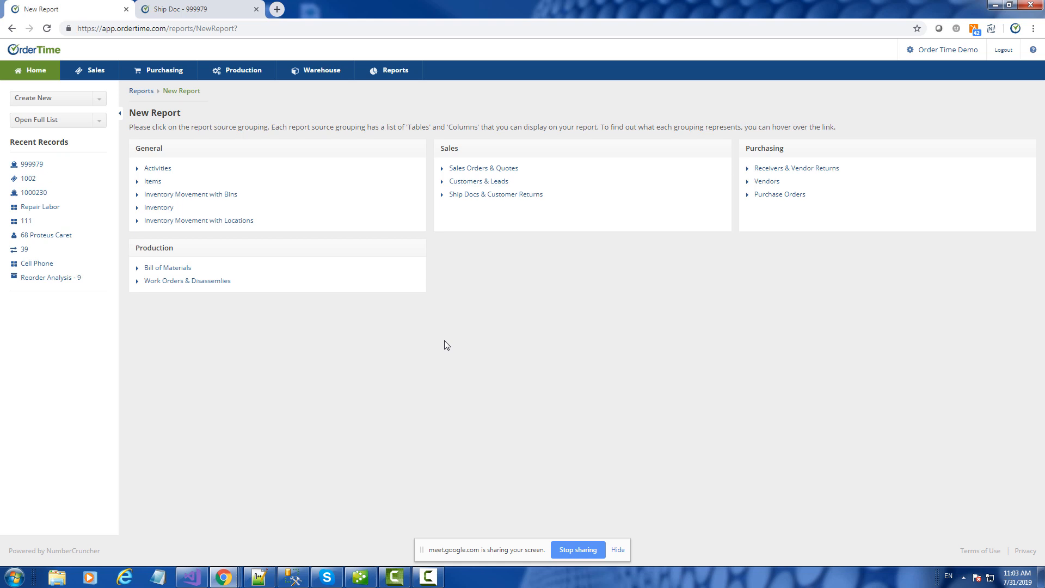
pyautogui.moveTo(162, 172)
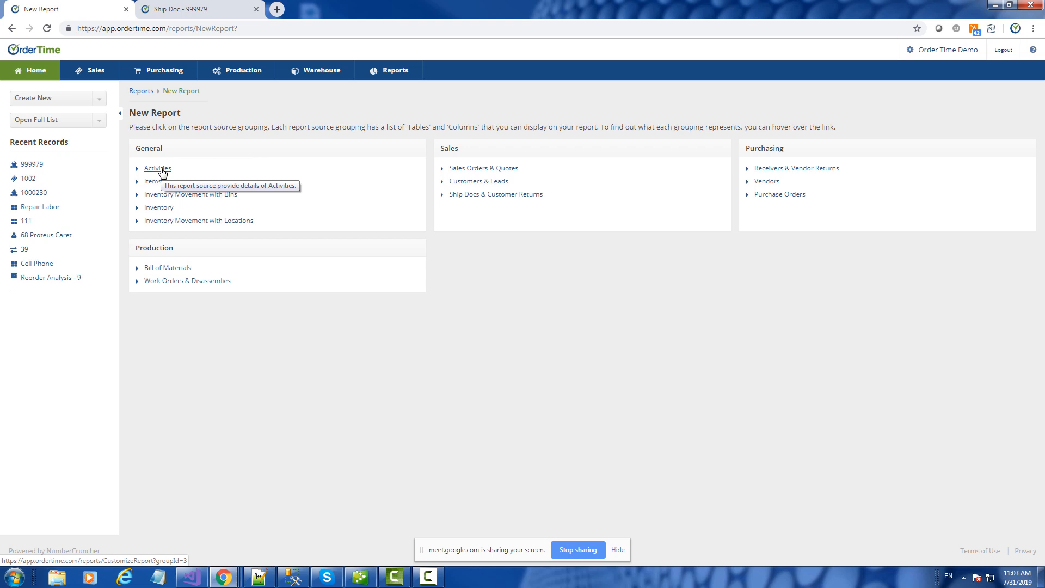
pyautogui.click(162, 172)
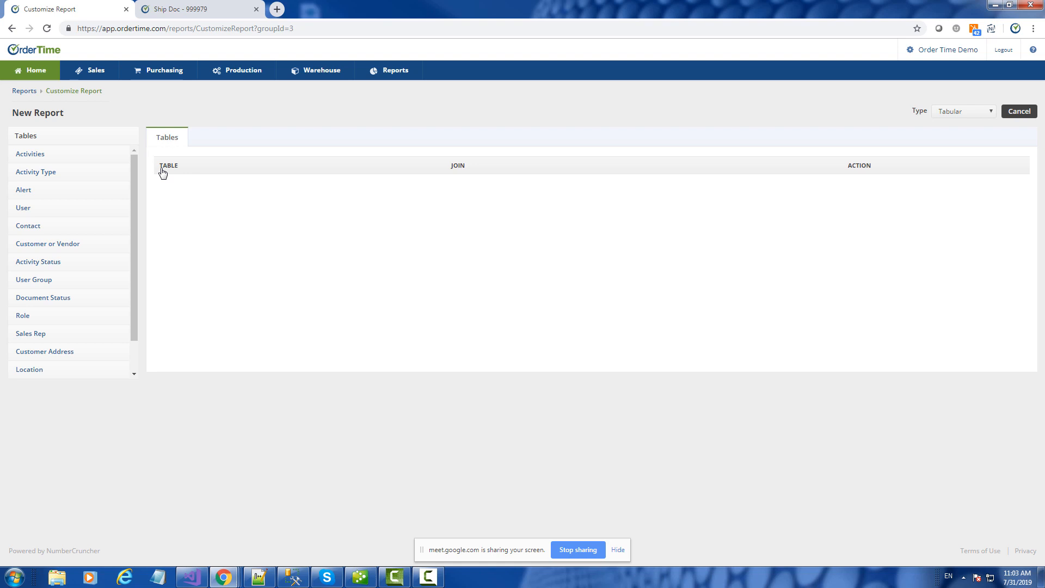
# - Examine the full list of tables available for the new Activities report
pyautogui.moveTo(132, 188); pyautogui.dragTo(131, 267)
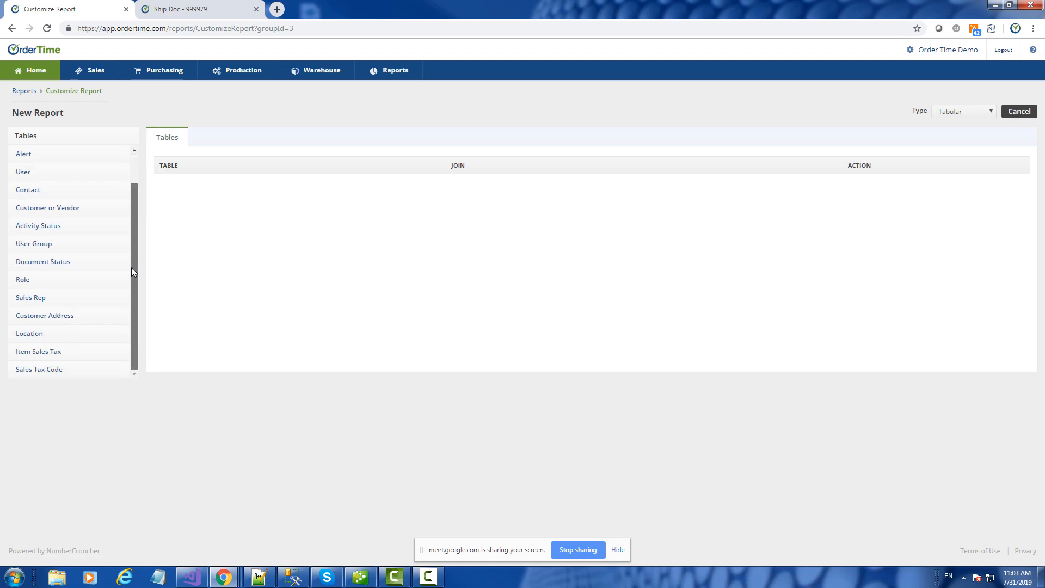
pyautogui.scroll(1, 131, 267)
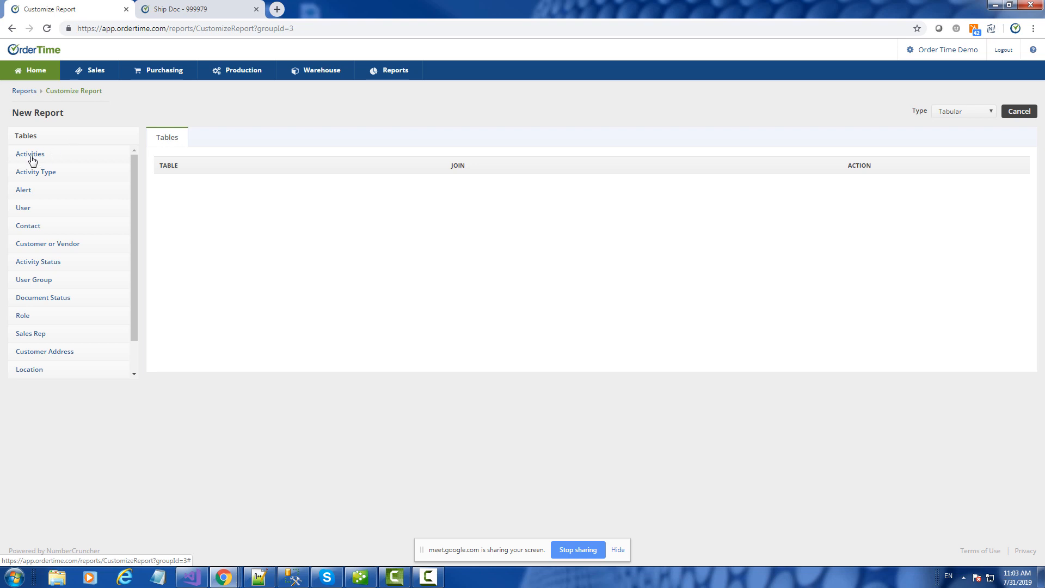
pyautogui.scroll(-1, 50, 185)
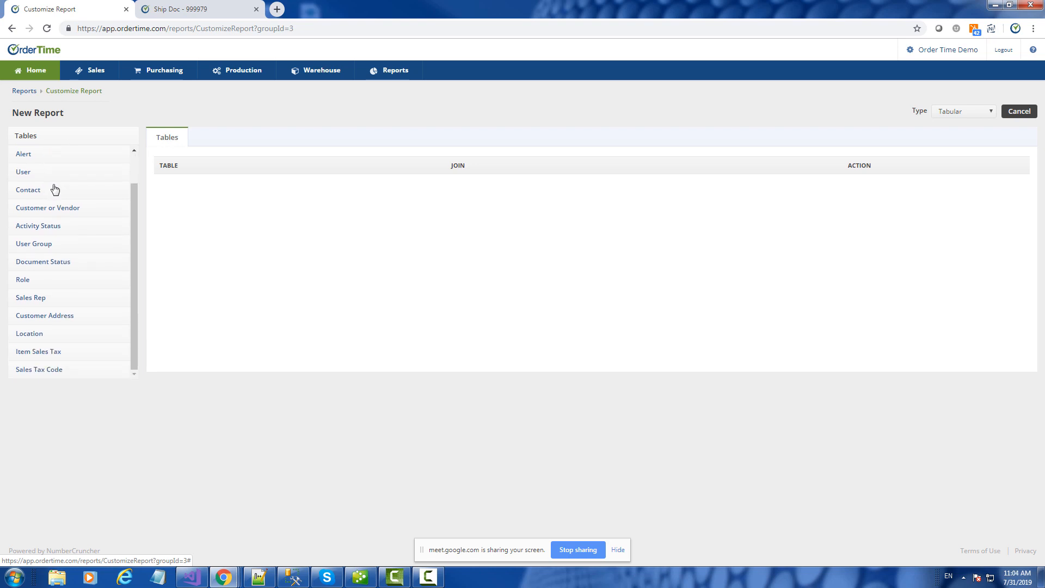
pyautogui.scroll(1, 55, 190)
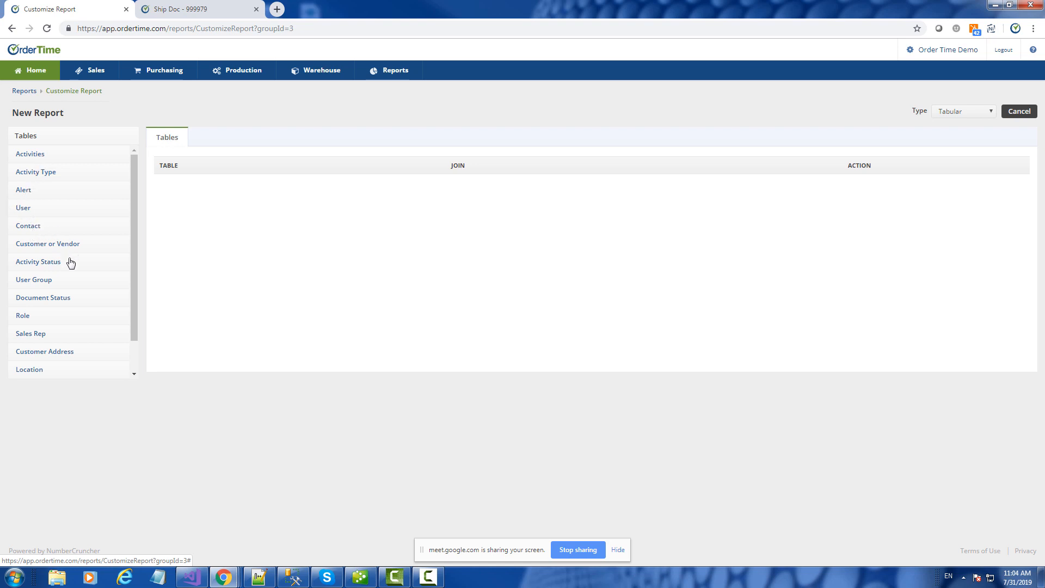
pyautogui.scroll(-3, 79, 326)
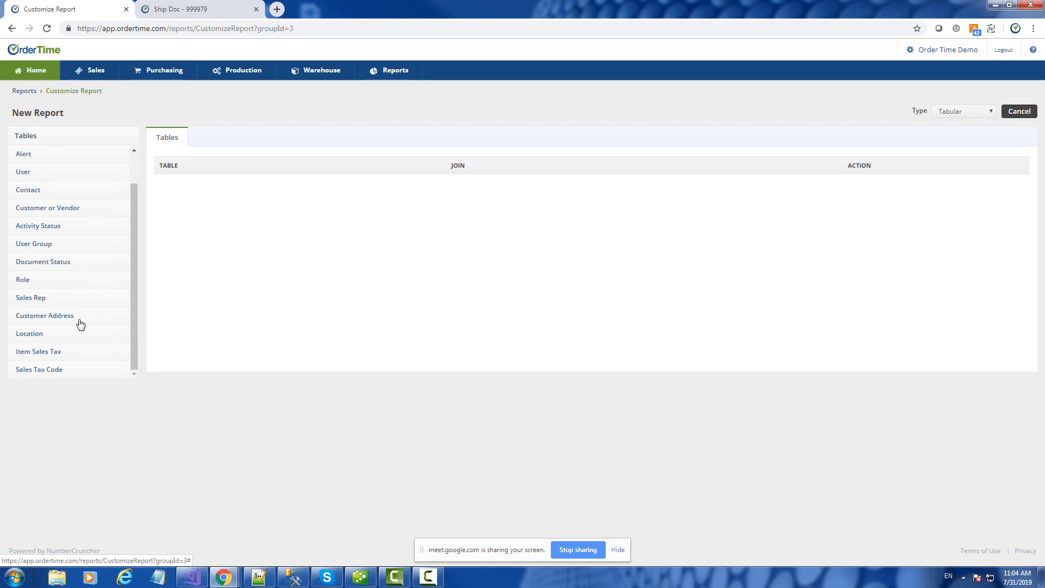
pyautogui.scroll(3, 79, 325)
pyautogui.scroll(-2, 87, 285)
pyautogui.scroll(2, 89, 285)
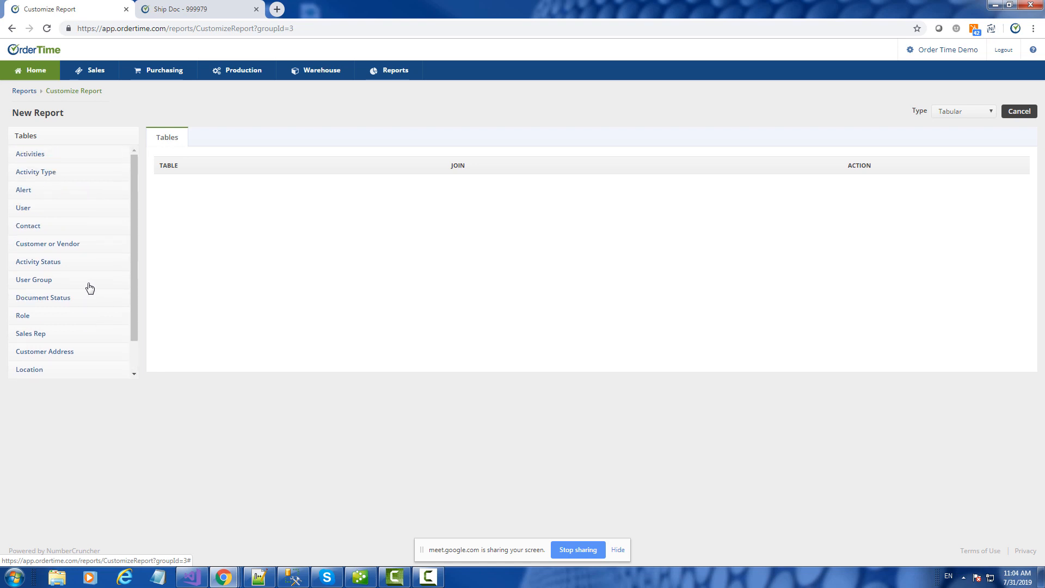
pyautogui.scroll(-2, 91, 288)
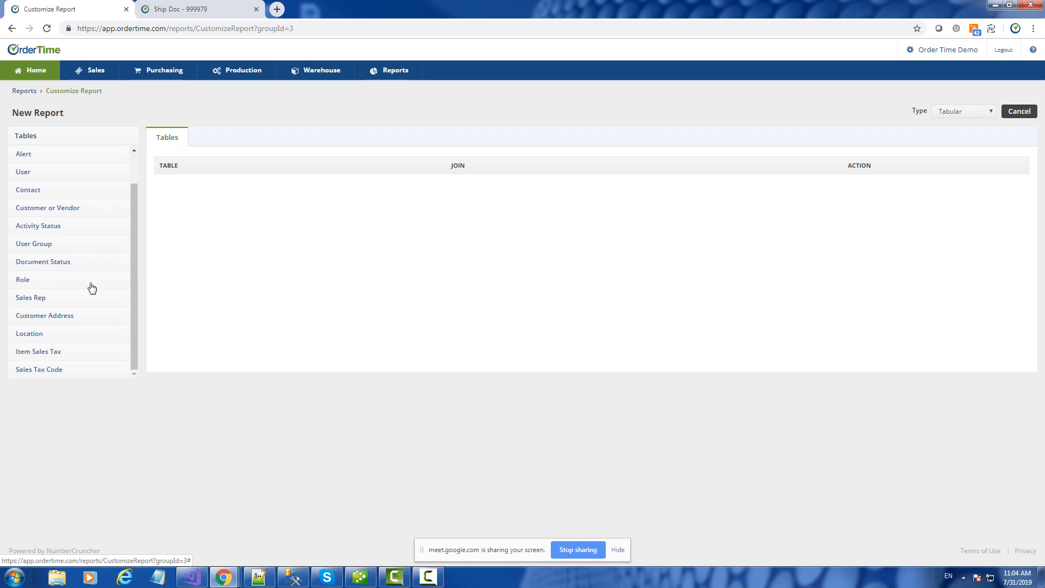
# - Try Sales Rep as the report's first table and remove it again
pyautogui.moveTo(24, 299); pyautogui.dragTo(200, 185)
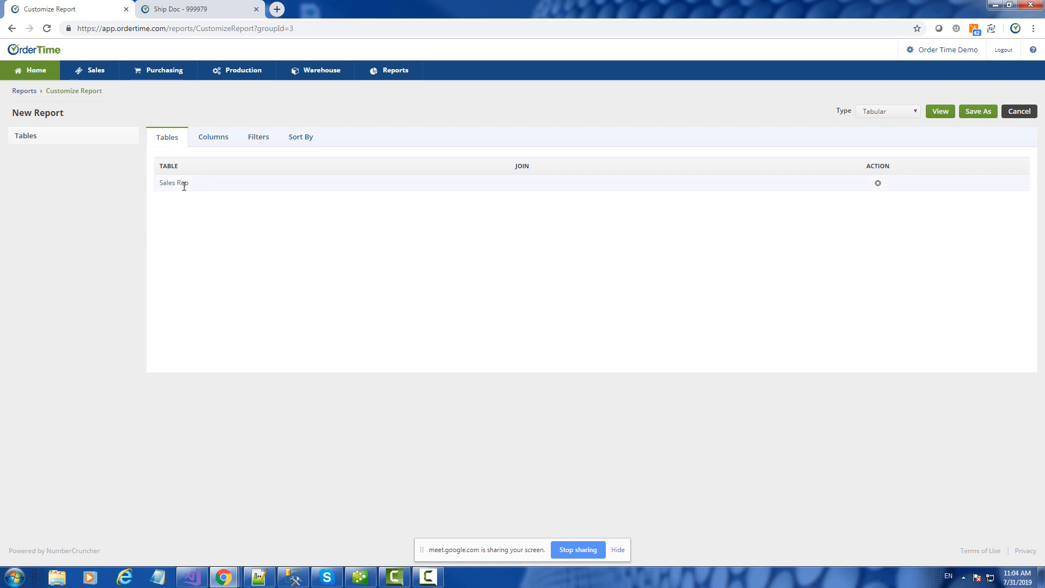
pyautogui.click(879, 185)
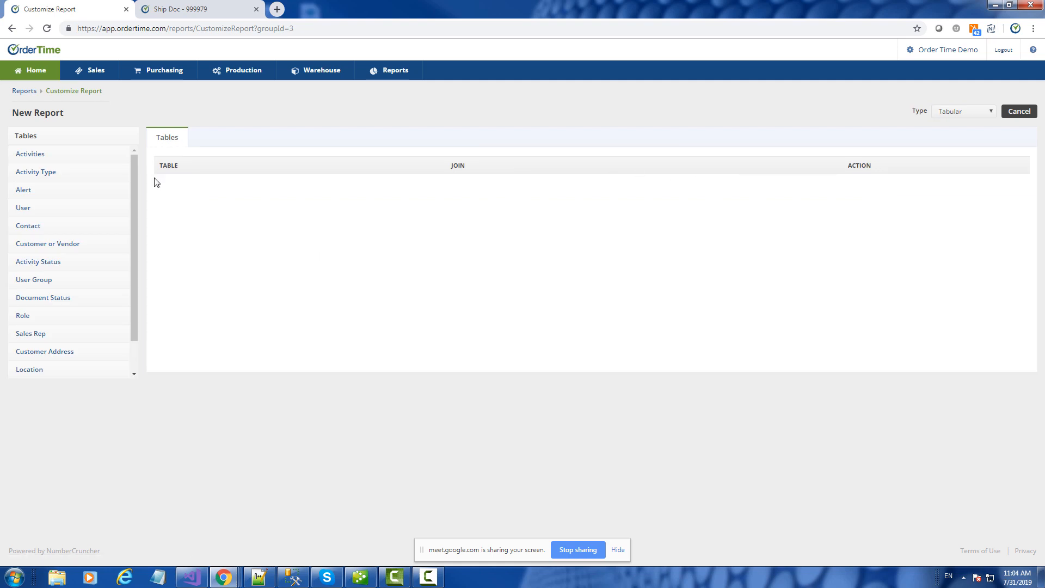
# - Add Activities as the report's first table and check which tables are offered for its columns
pyautogui.moveTo(34, 156); pyautogui.dragTo(205, 190)
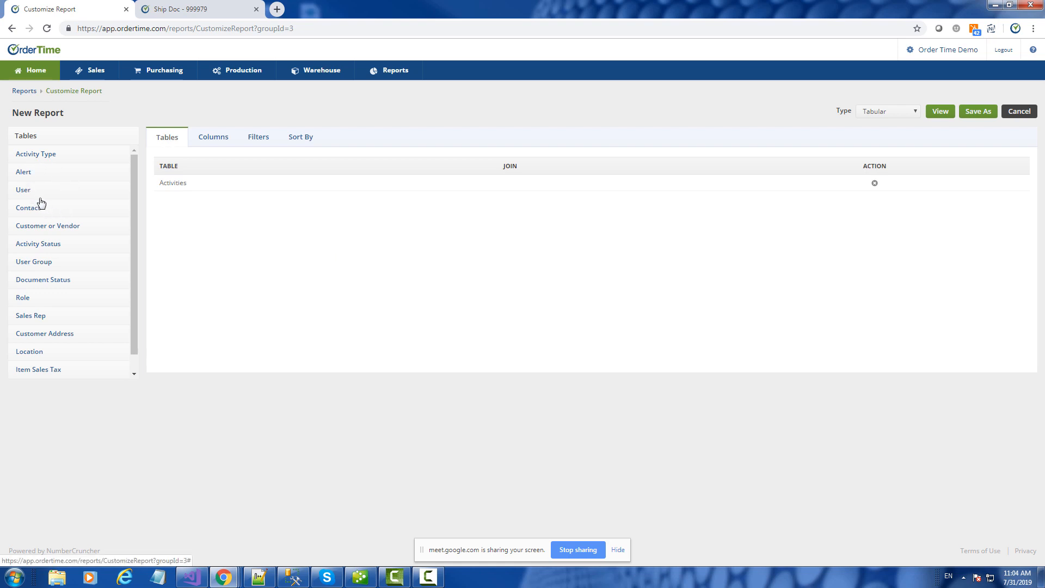
pyautogui.click(214, 138)
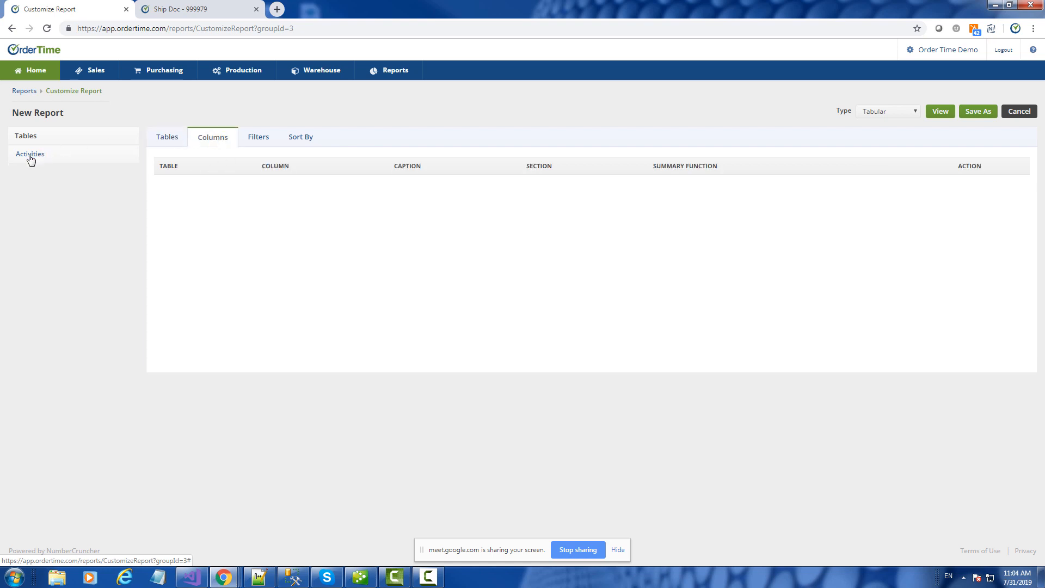
pyautogui.click(166, 138)
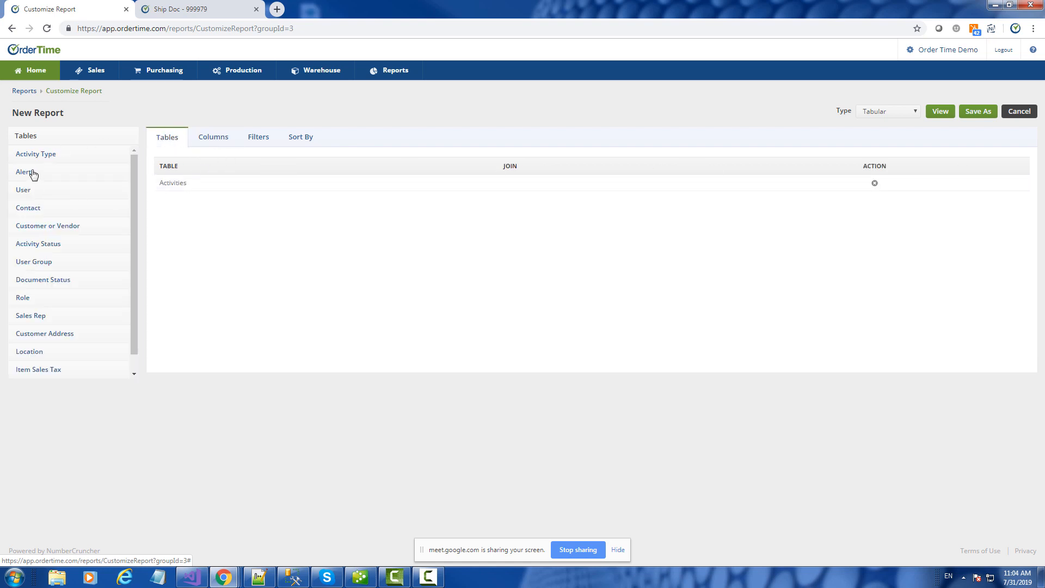
# - Add the Id, Subject and Due Date columns from the Activities table to the report
pyautogui.click(207, 145)
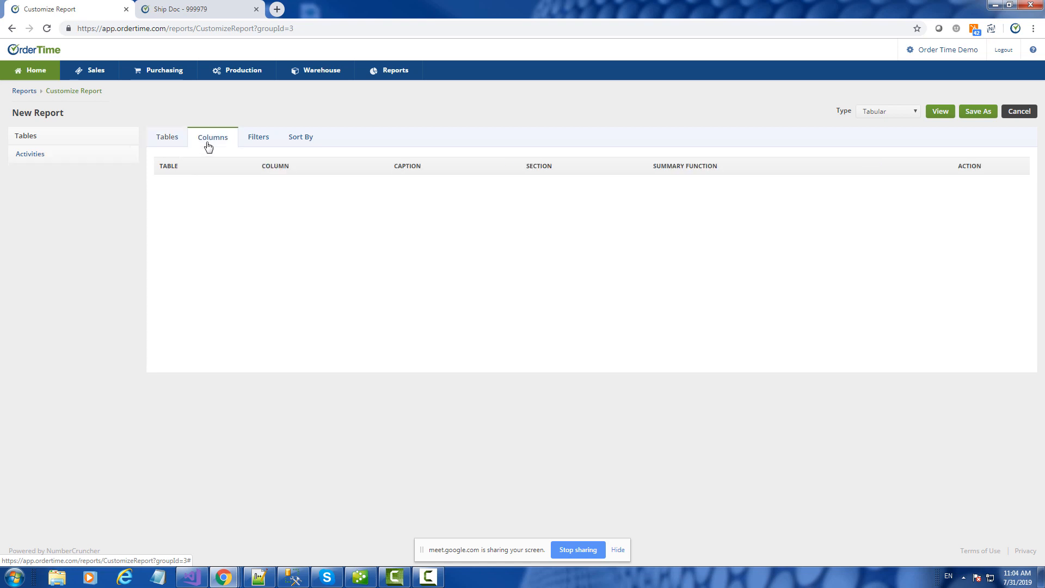
pyautogui.click(30, 155)
pyautogui.moveTo(134, 194); pyautogui.dragTo(146, 173)
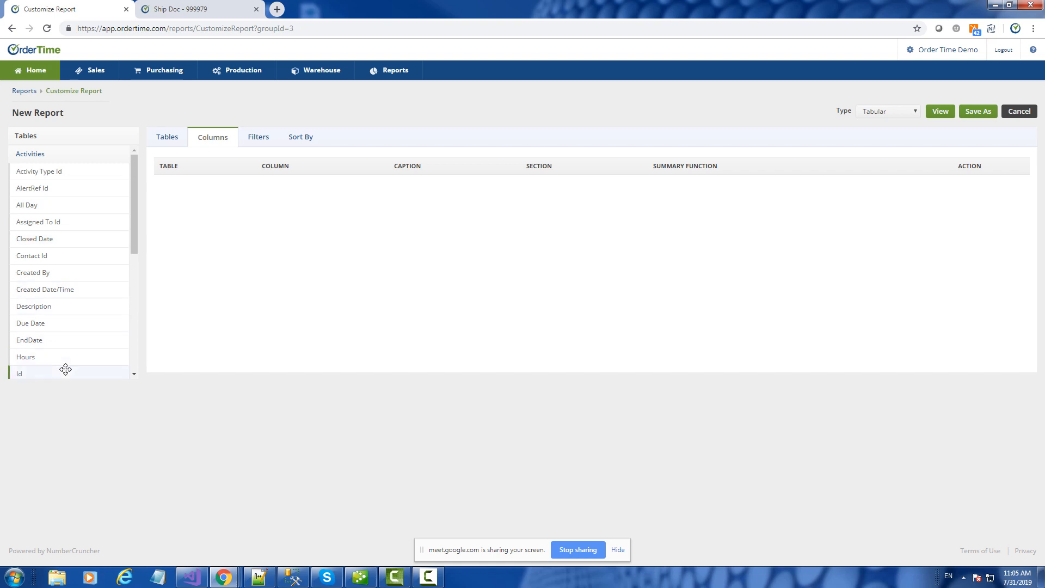
pyautogui.moveTo(65, 370); pyautogui.dragTo(227, 180)
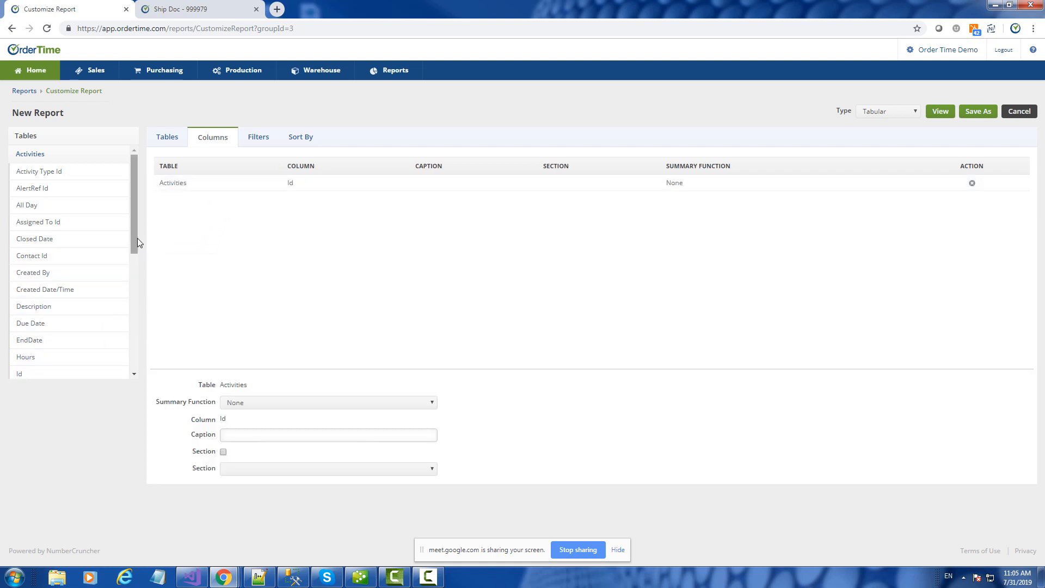
pyautogui.moveTo(134, 233); pyautogui.dragTo(133, 345)
pyautogui.moveTo(50, 364); pyautogui.dragTo(206, 202)
pyautogui.moveTo(132, 326); pyautogui.dragTo(139, 214)
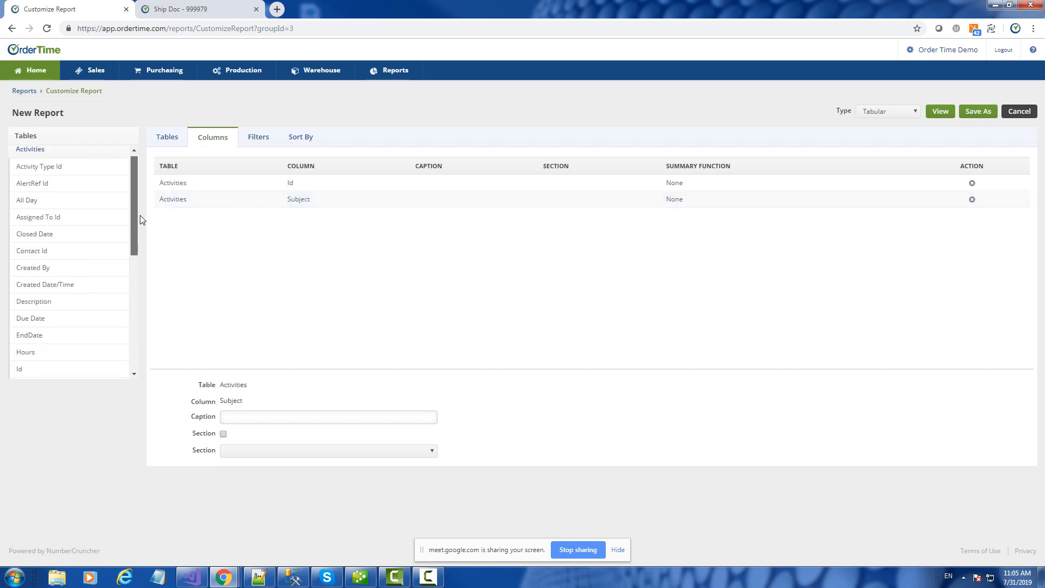
pyautogui.moveTo(70, 317); pyautogui.dragTo(216, 215)
# - Run the new Activities report and look through its rows
pyautogui.click(942, 115)
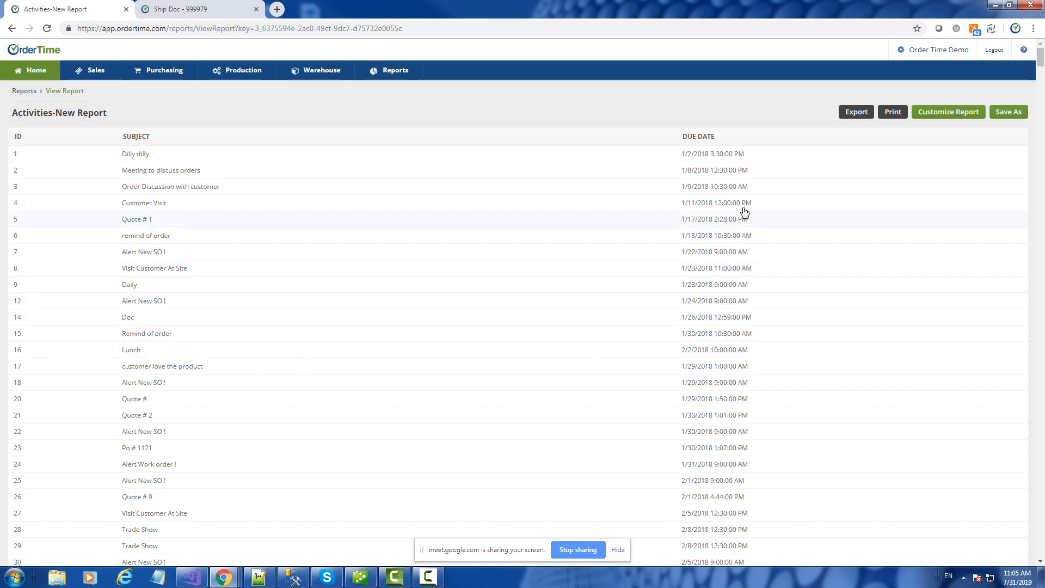
pyautogui.scroll(-8, 797, 272)
pyautogui.scroll(8, 778, 326)
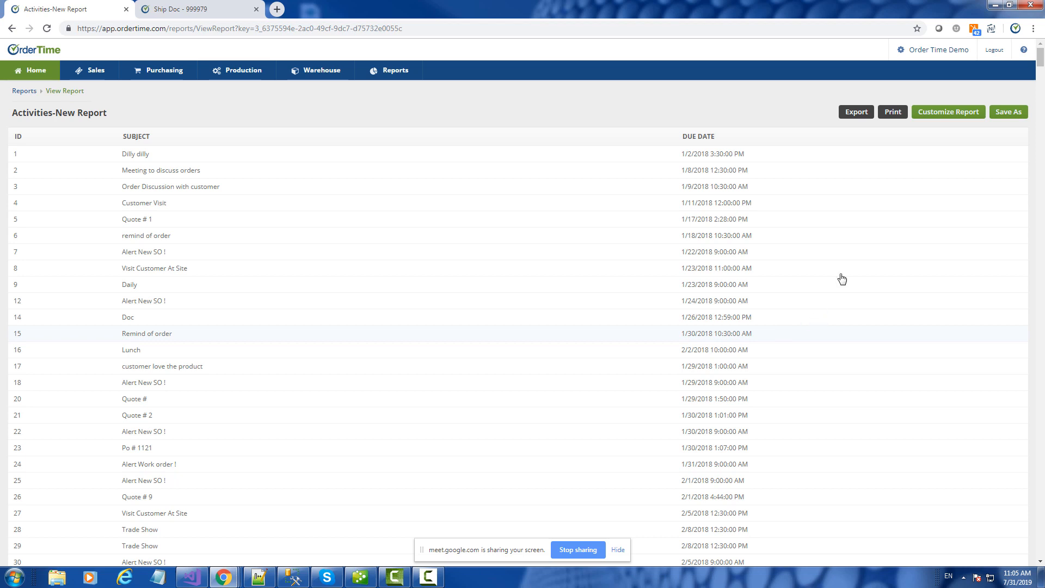
# - Add the Assigned To Id column from the Activities table to the report and run it
pyautogui.click(943, 113)
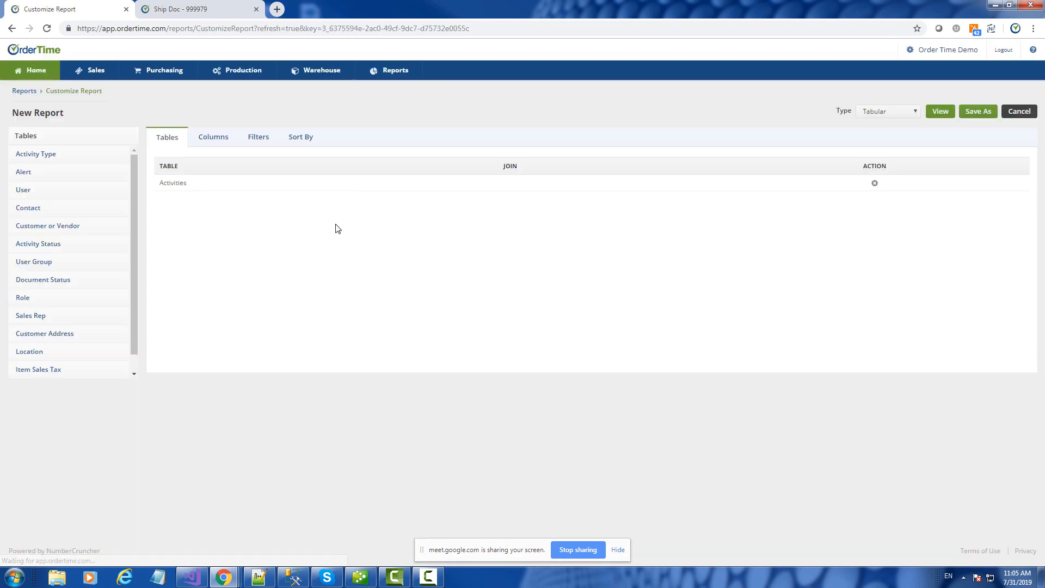
pyautogui.click(225, 134)
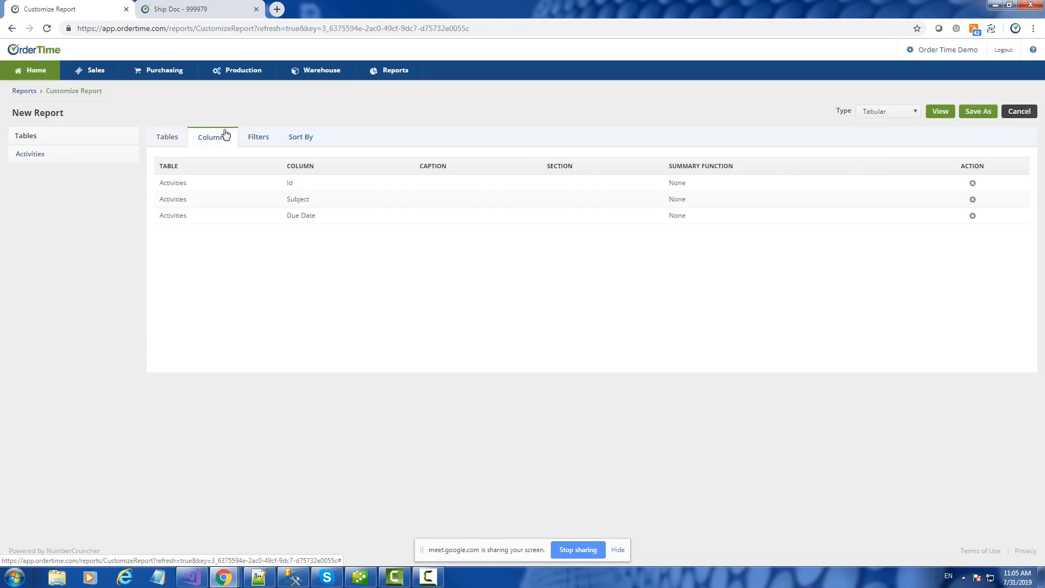
pyautogui.click(55, 157)
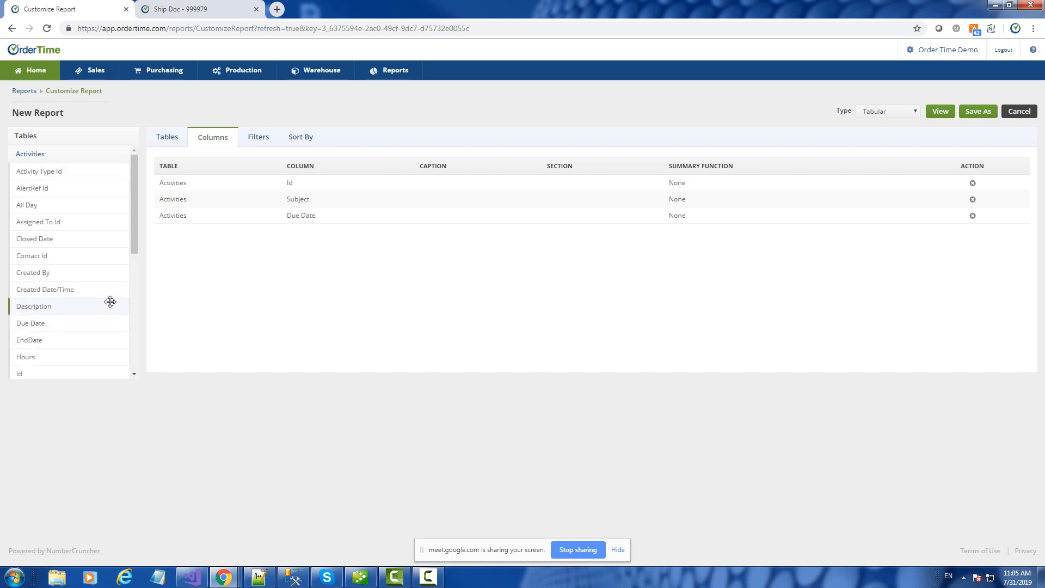
pyautogui.scroll(-1, 111, 302)
pyautogui.scroll(1, 111, 301)
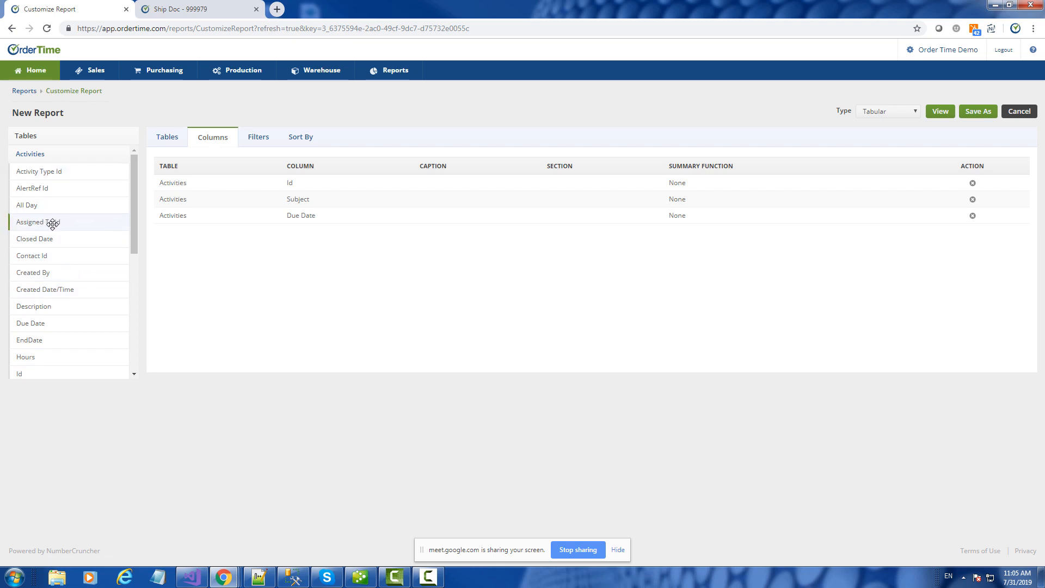
pyautogui.moveTo(52, 224); pyautogui.dragTo(220, 234)
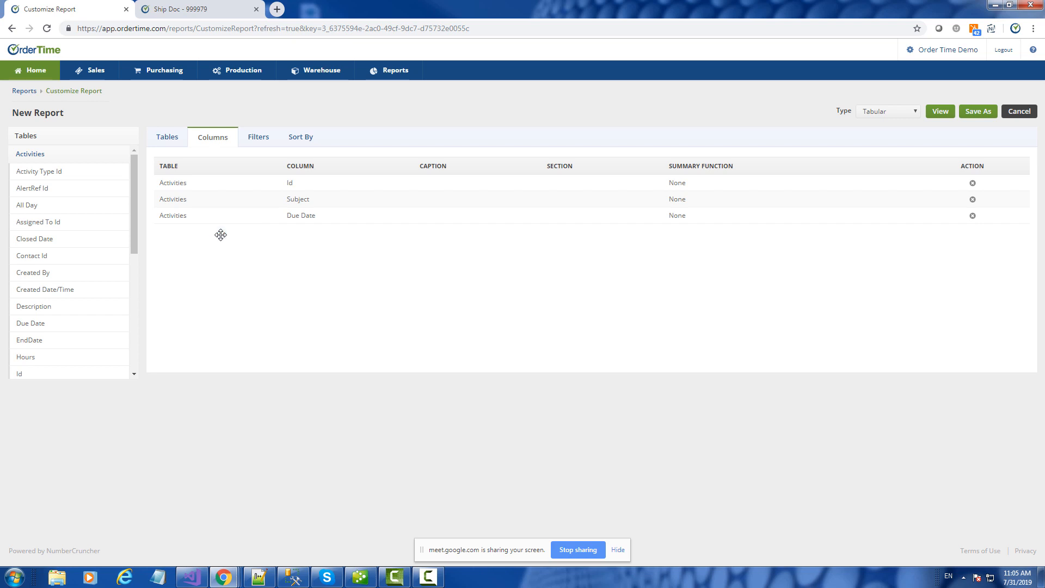
pyautogui.click(940, 112)
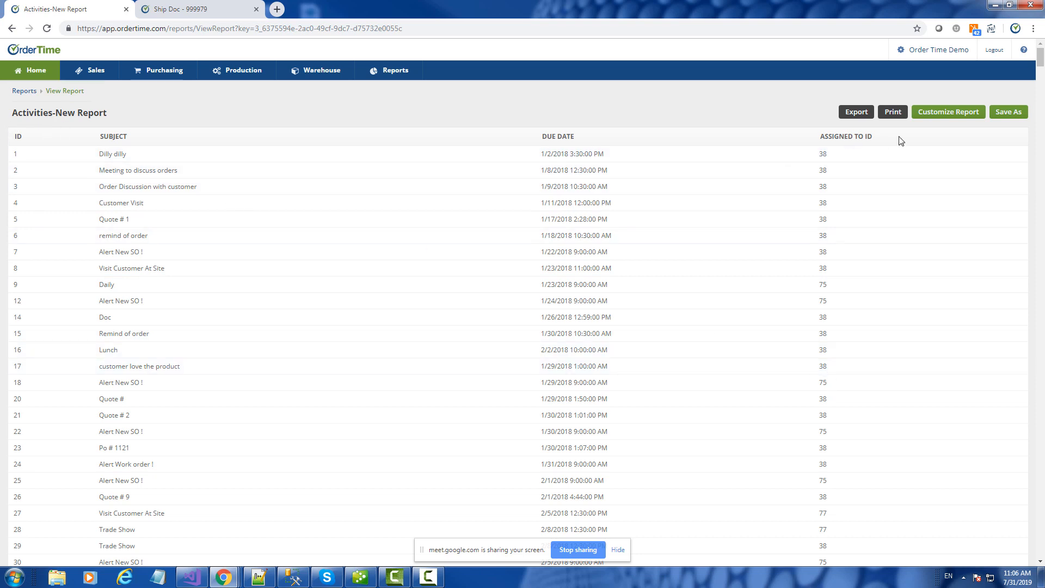
# - Add the User table to the report and join it to Activities through Assigned To Id
pyautogui.click(954, 120)
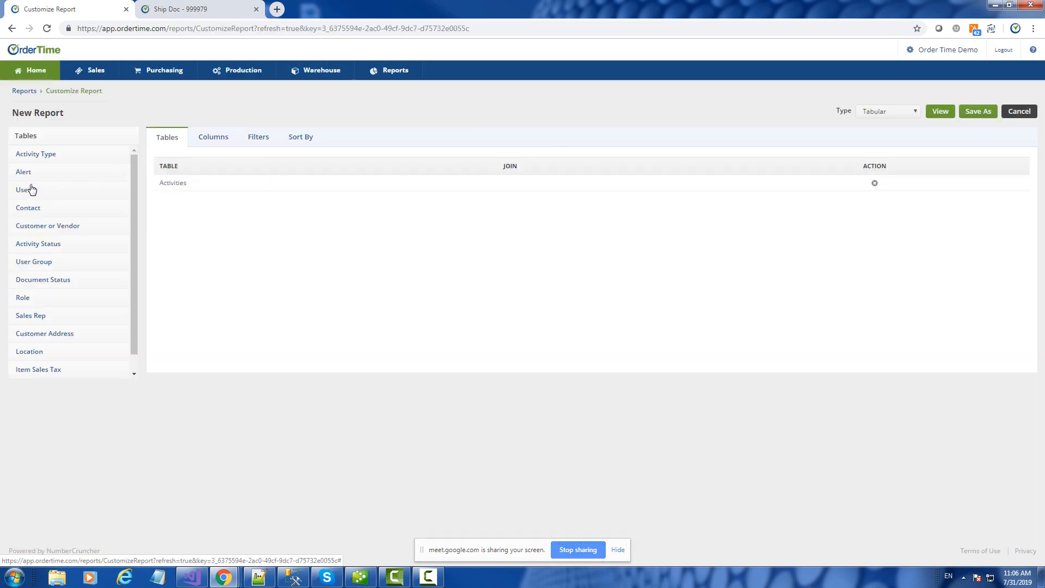
pyautogui.moveTo(27, 194); pyautogui.dragTo(170, 201)
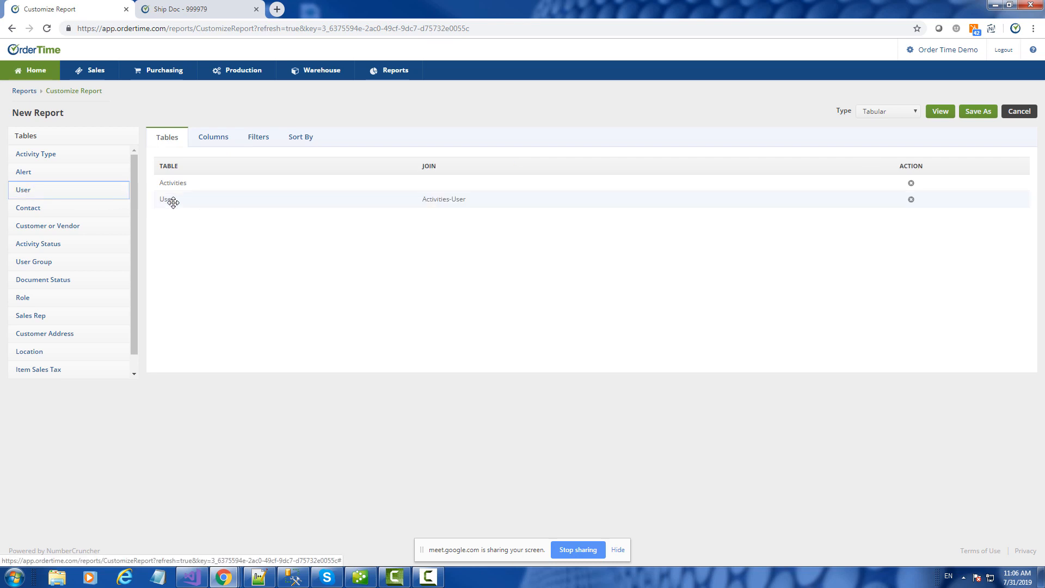
pyautogui.click(449, 200)
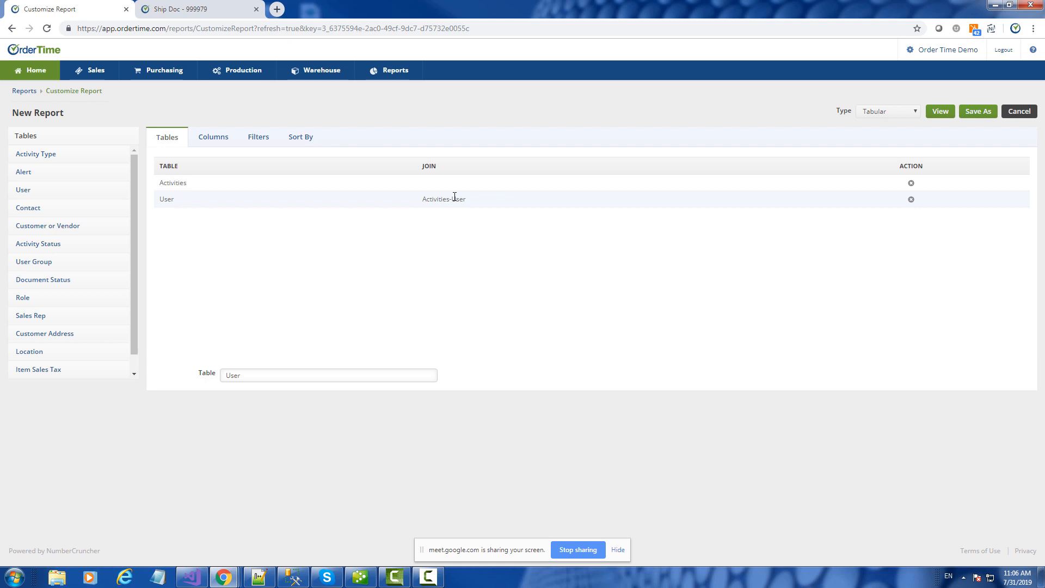
# - Add the Name column from the User table after the report's Activities columns
pyautogui.click(213, 139)
pyautogui.click(283, 233)
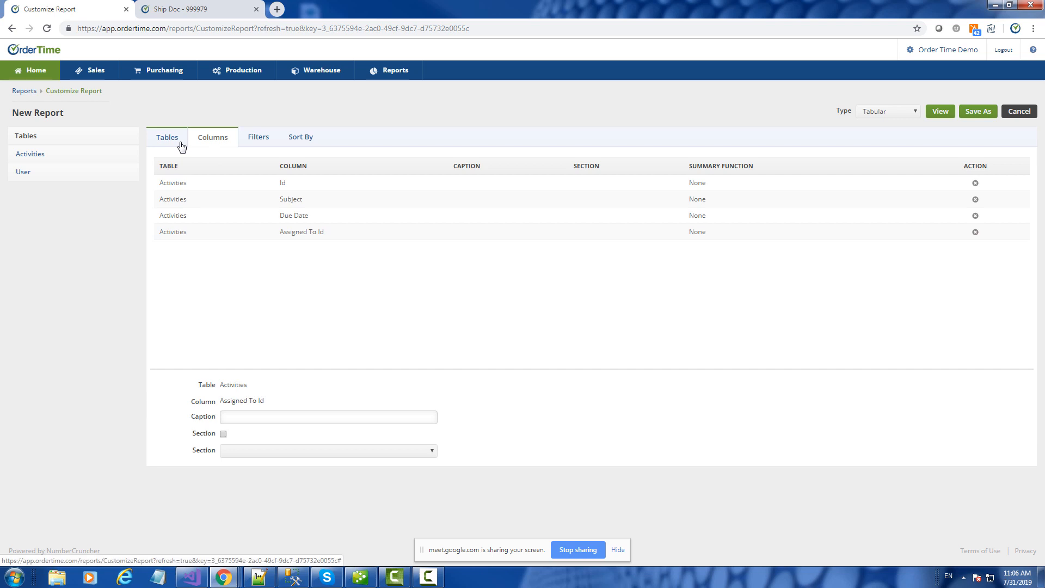
pyautogui.click(33, 175)
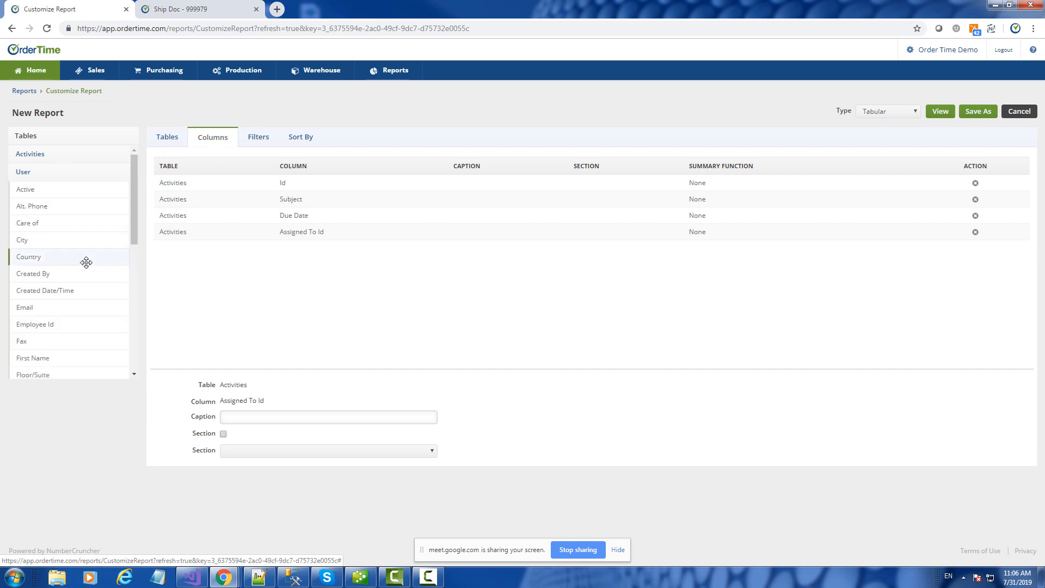
pyautogui.scroll(-2, 87, 260)
pyautogui.scroll(-2, 89, 259)
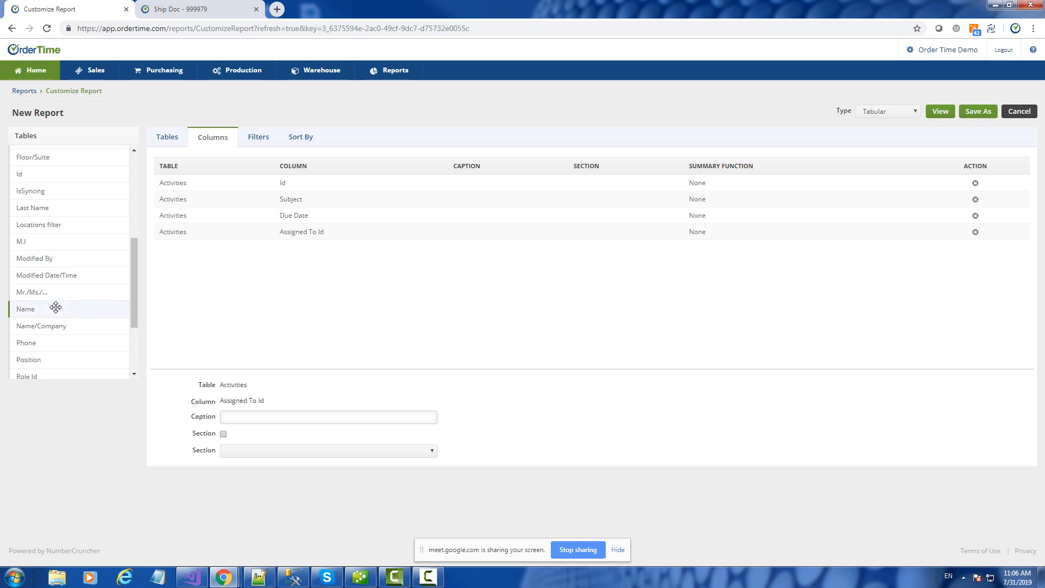
pyautogui.moveTo(55, 307); pyautogui.dragTo(225, 250)
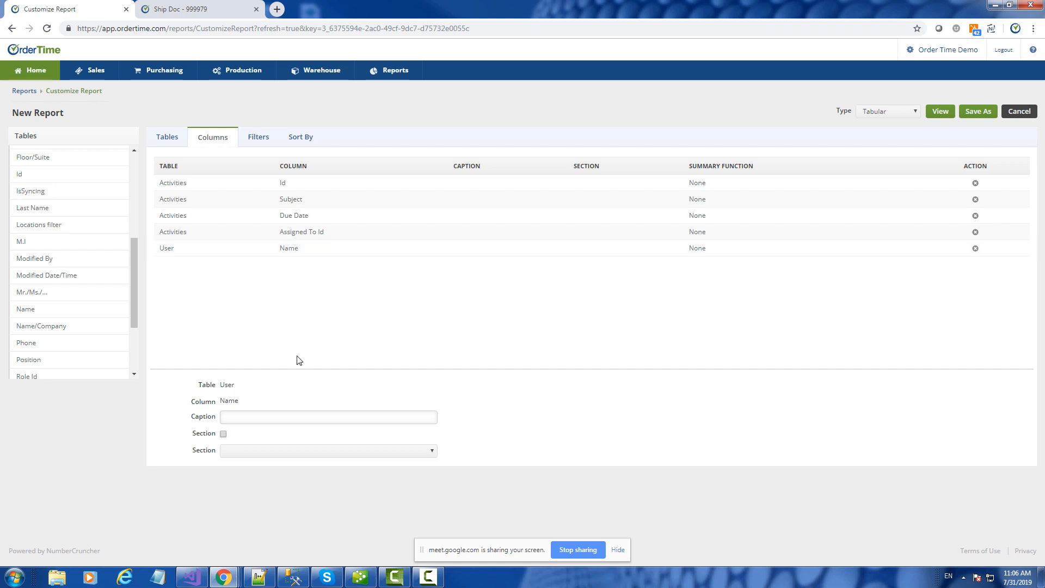
# - Set the caption of the Name column to "User"
pyautogui.click(246, 418)
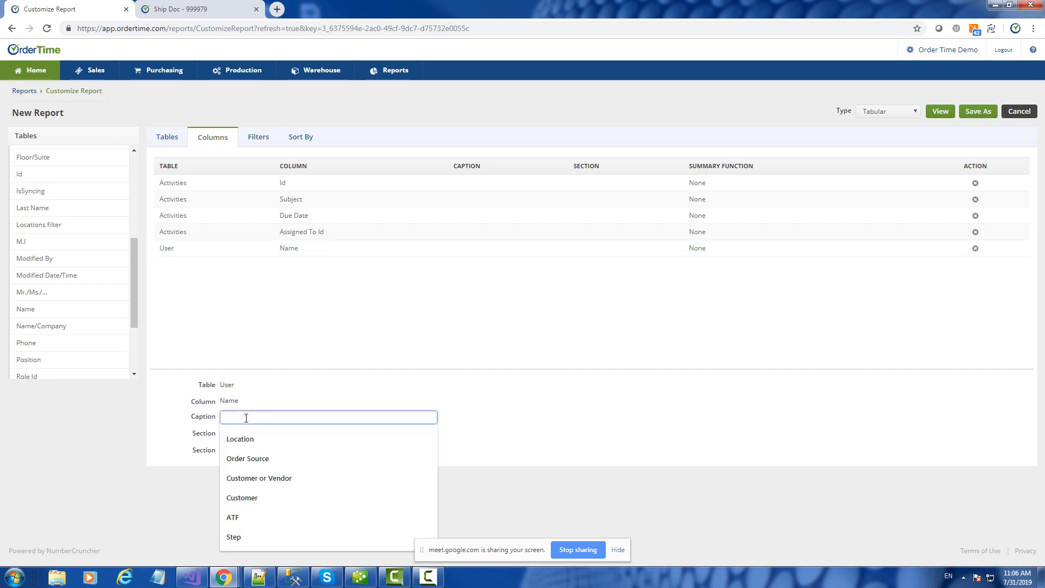
pyautogui.write('User')
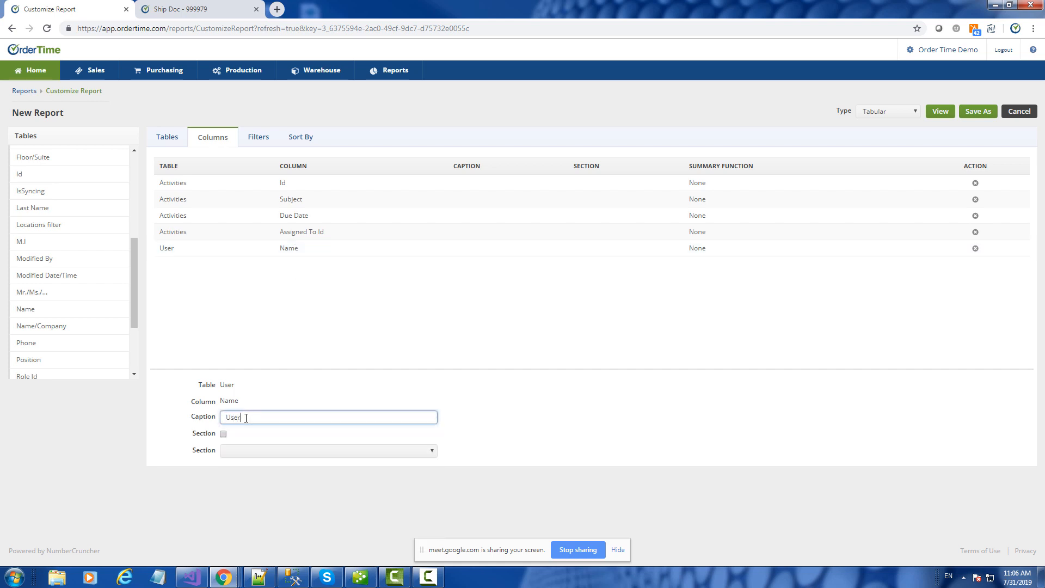
pyautogui.press('Tab')
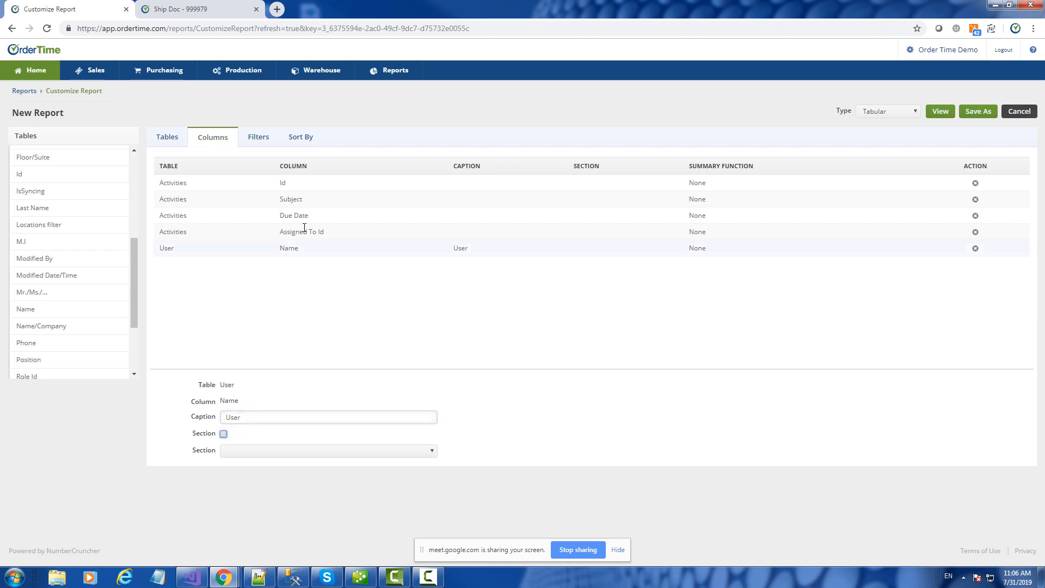
# - Try to give the Activities Id column the caption "Act Id."
pyautogui.click(284, 182)
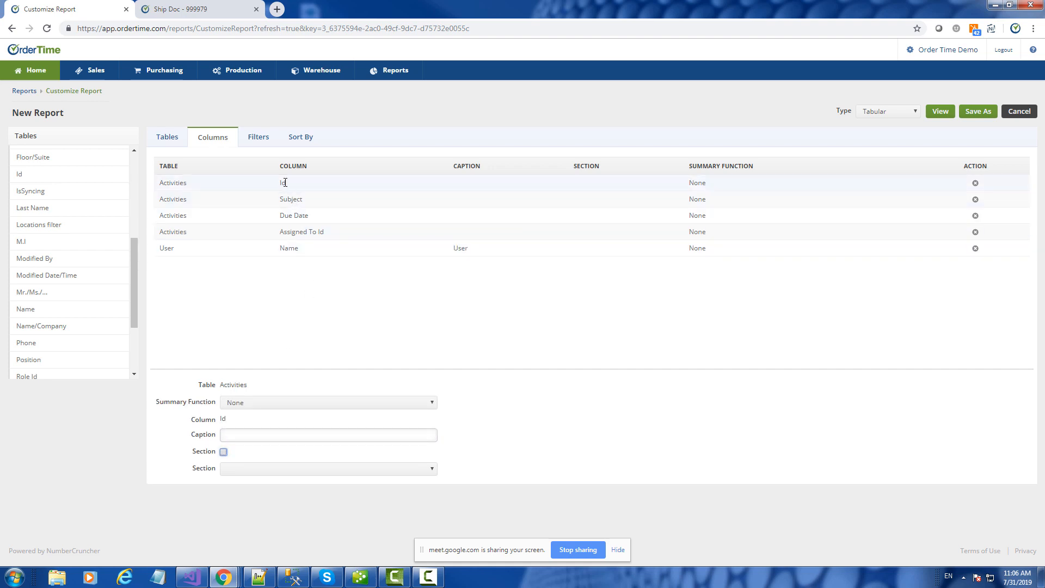
pyautogui.click(242, 437)
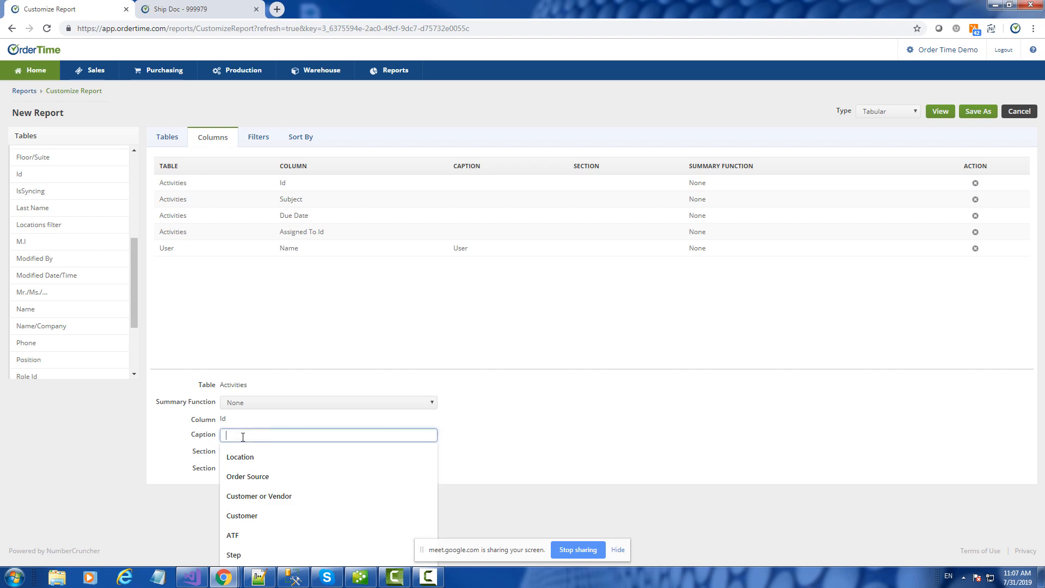
pyautogui.write('Act')
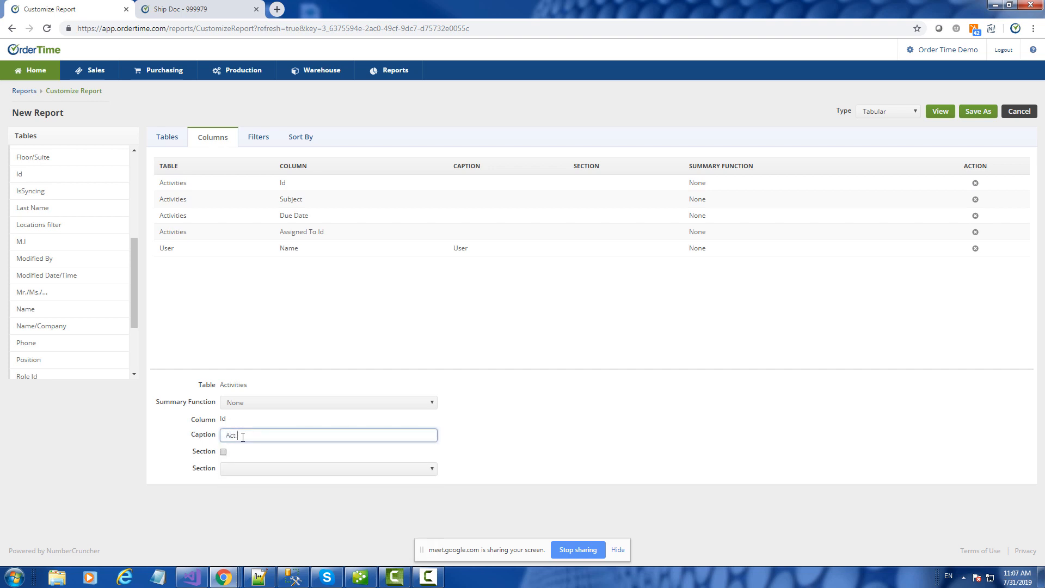
pyautogui.write(' Id.')
pyautogui.click(327, 234)
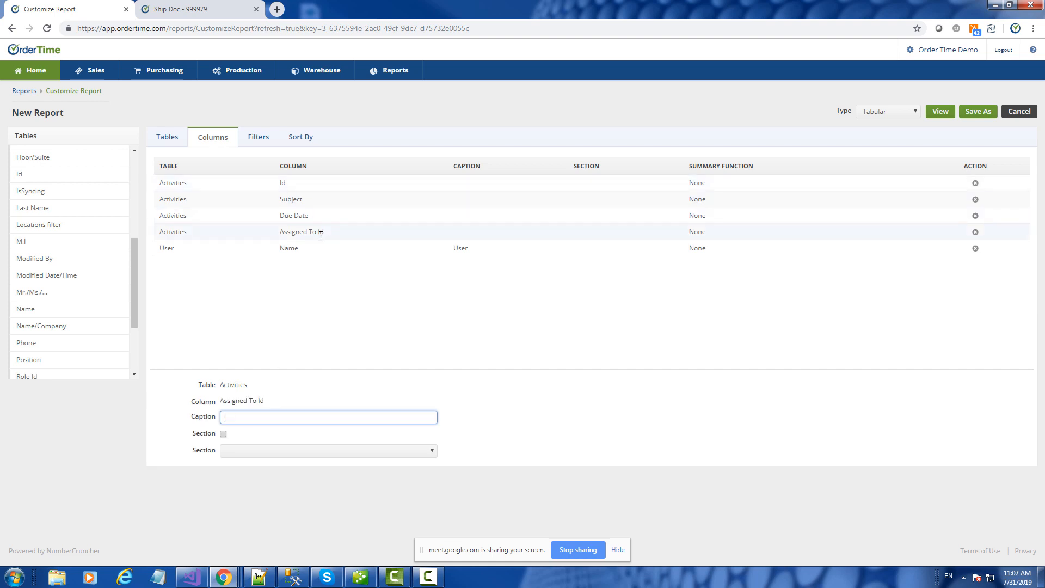
# - Run the report with the User column and look through its rows
pyautogui.click(943, 113)
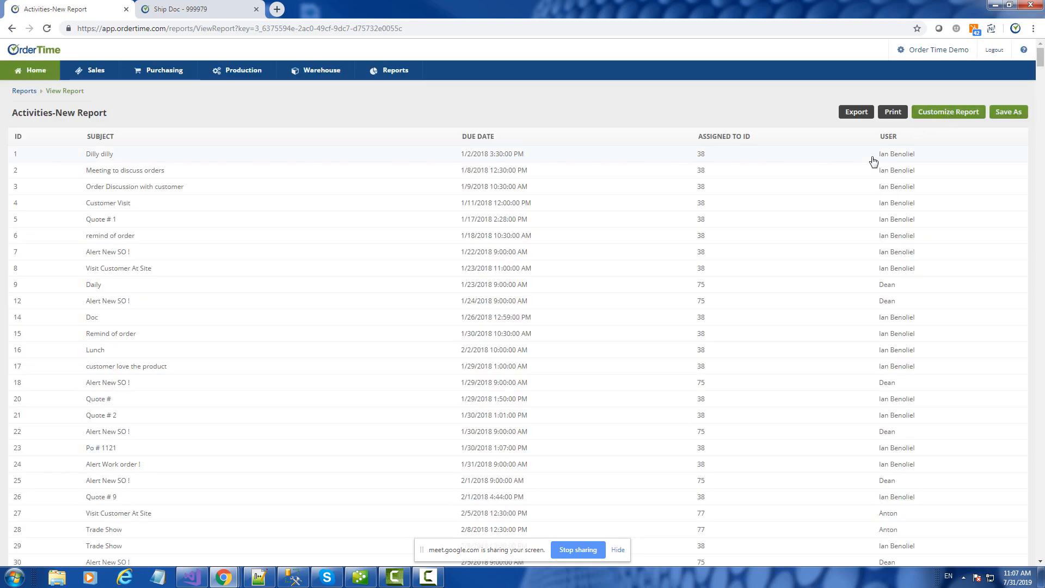
pyautogui.scroll(-10, 920, 313)
pyautogui.scroll(10, 924, 314)
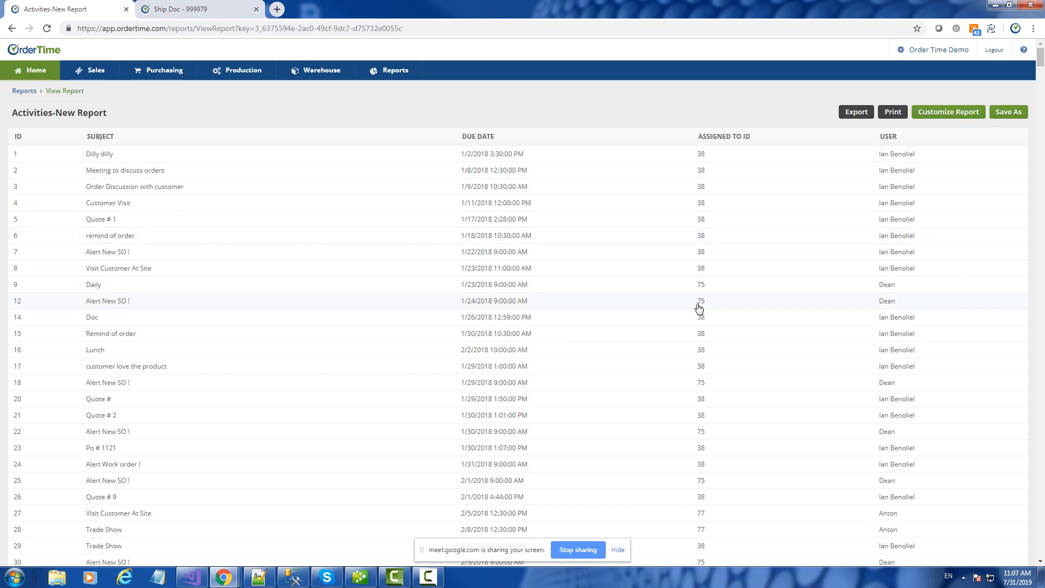
# - Remove the Assigned To Id column and move the User table's Name column to the first place in the report
pyautogui.click(945, 114)
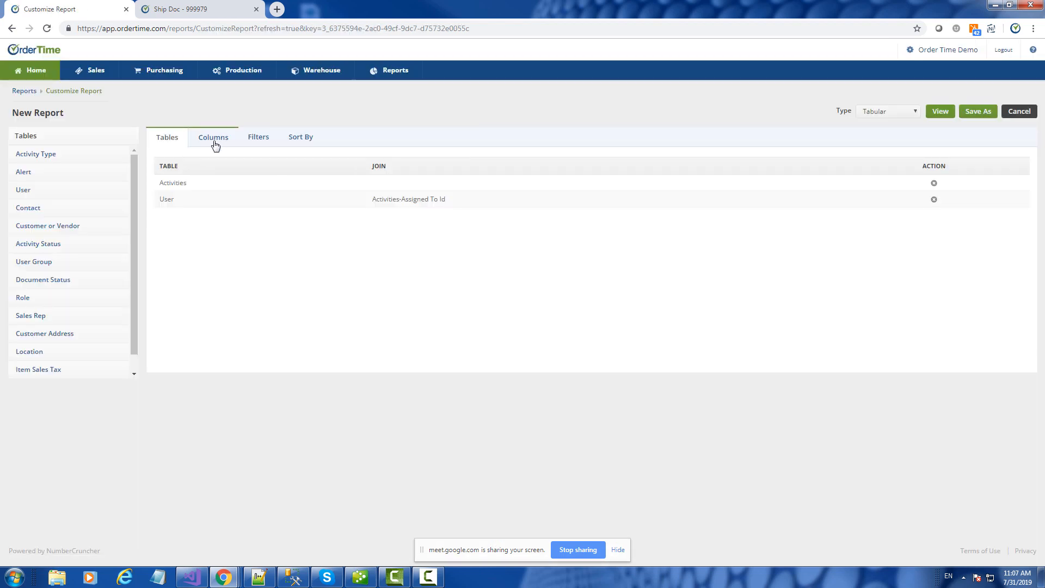
pyautogui.click(213, 143)
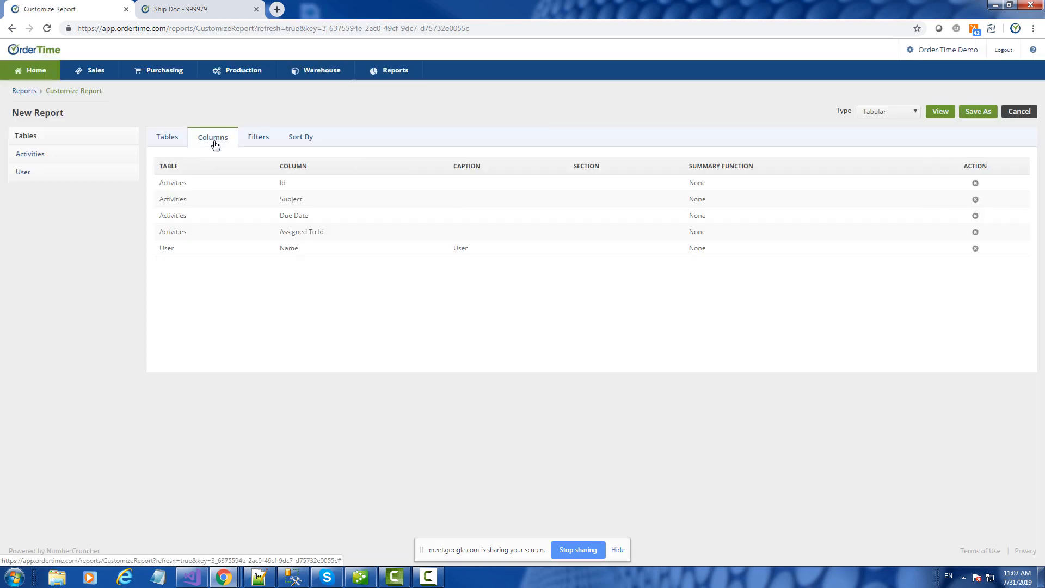
pyautogui.click(295, 230)
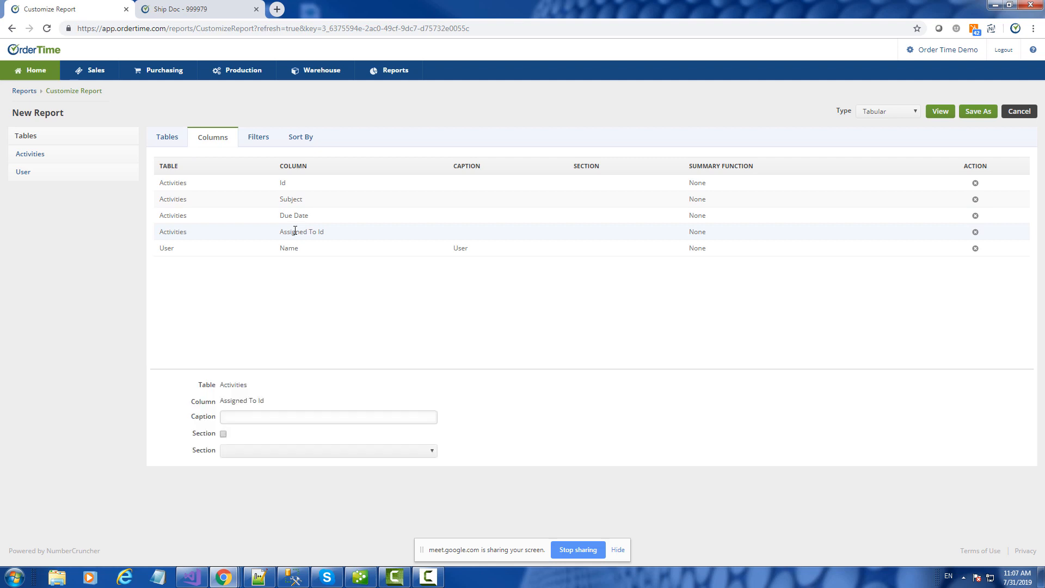
pyautogui.click(976, 232)
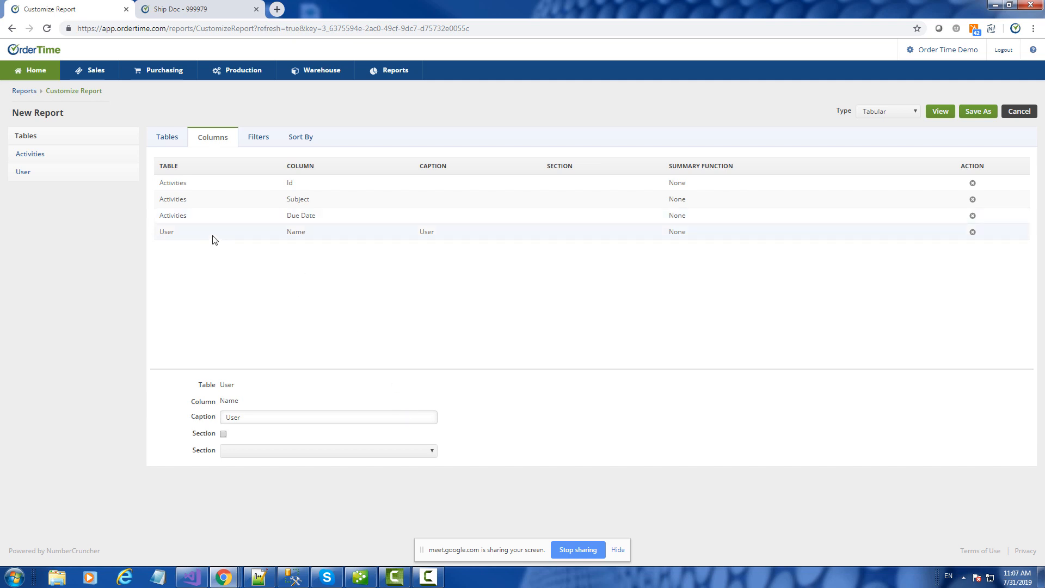
pyautogui.moveTo(213, 240); pyautogui.dragTo(243, 196)
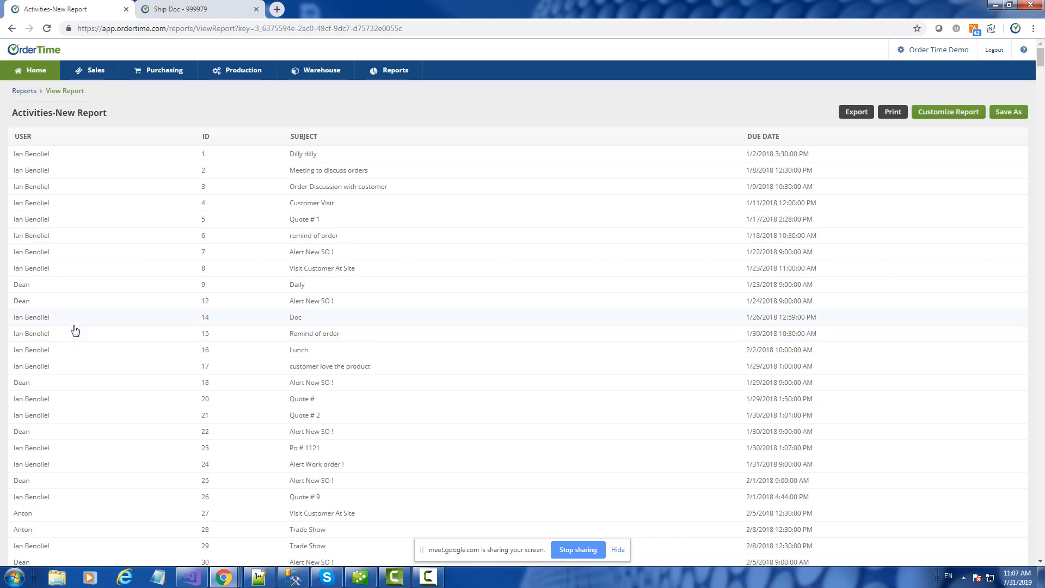
# - Add a filter on the Activities table's IsClosed column, set equal to False
pyautogui.click(936, 112)
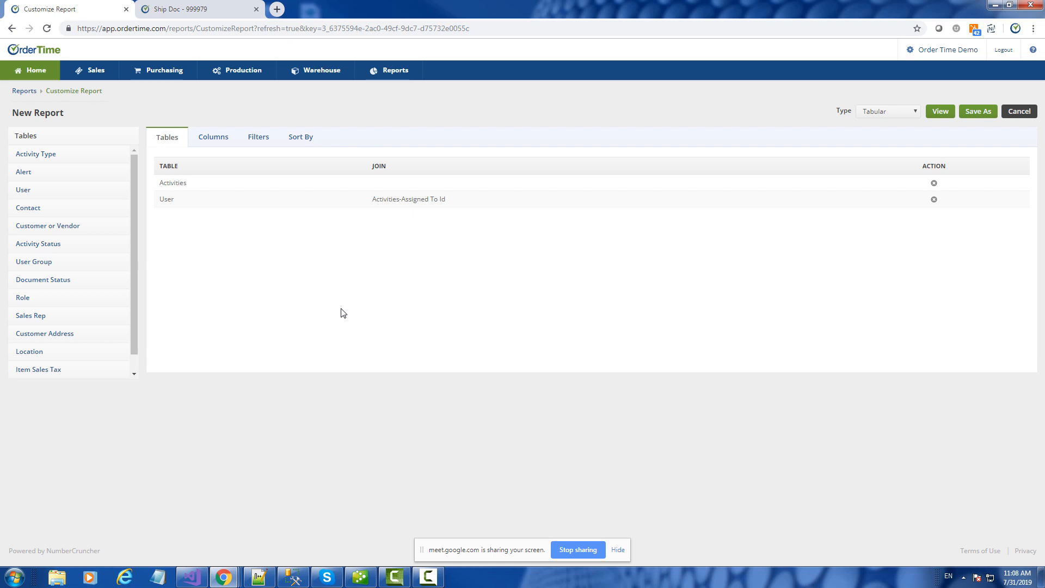
pyautogui.click(255, 139)
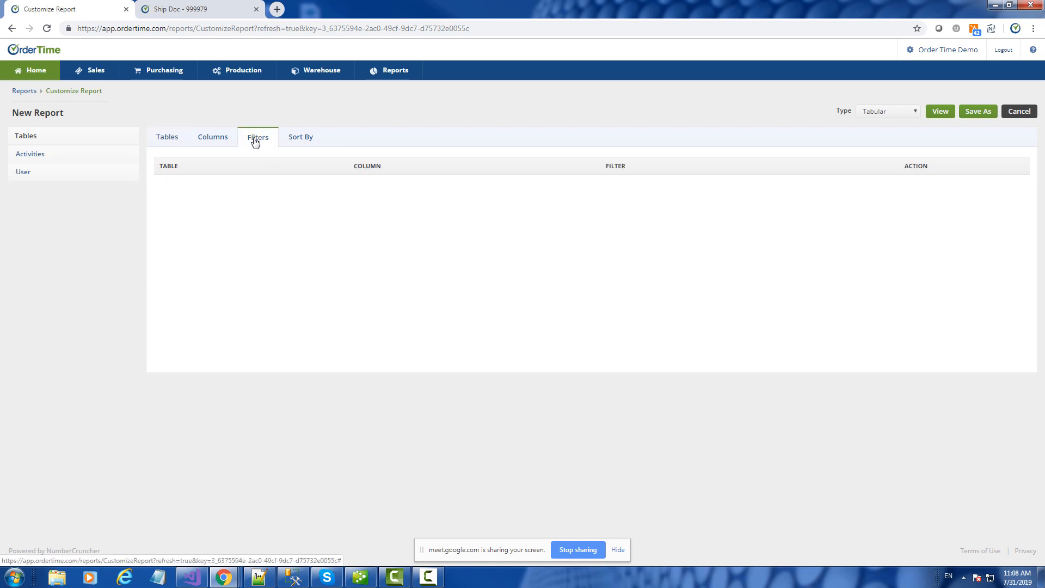
pyautogui.click(29, 157)
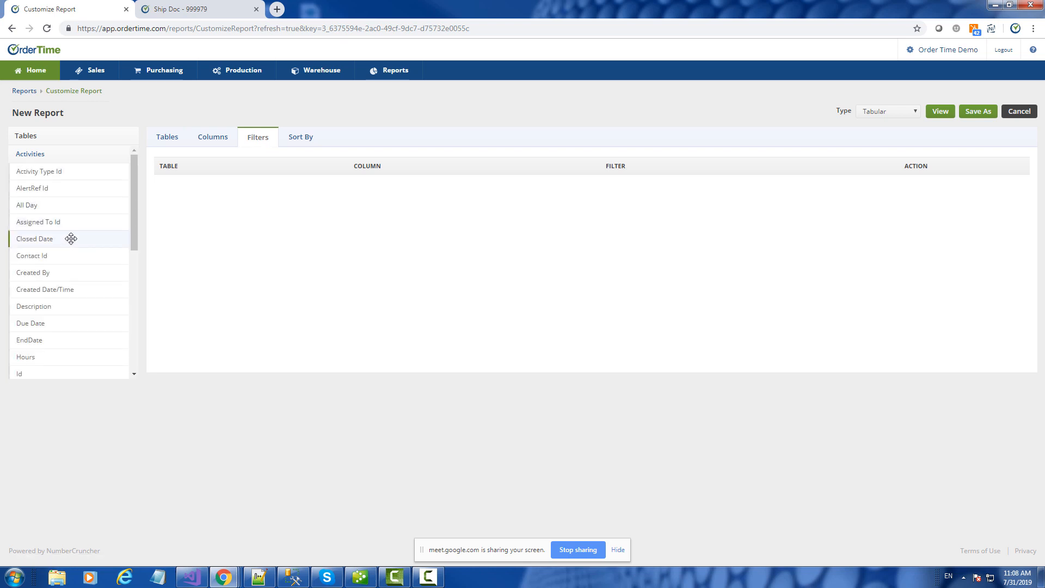
pyautogui.scroll(-1, 74, 235)
pyautogui.scroll(-1, 76, 235)
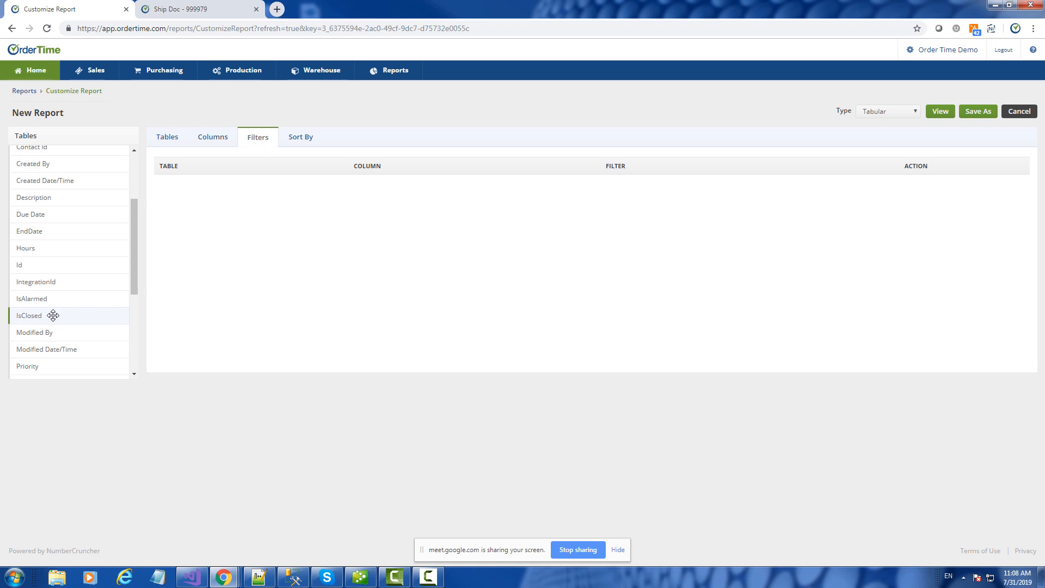
pyautogui.moveTo(53, 315); pyautogui.dragTo(229, 191)
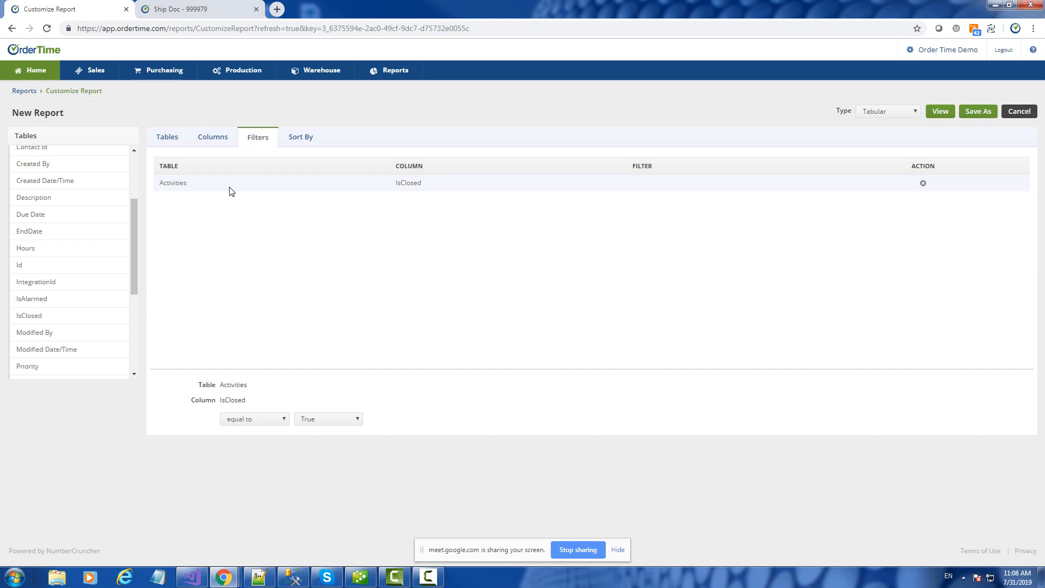
pyautogui.click(319, 422)
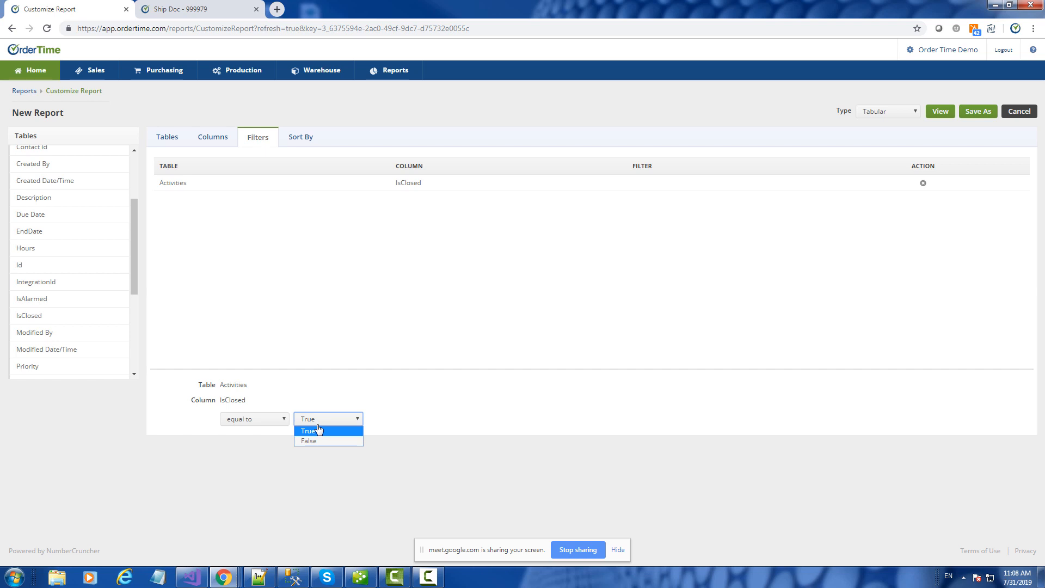
pyautogui.click(314, 442)
# - Run the filtered Activities report and look through the open activities
pyautogui.click(938, 111)
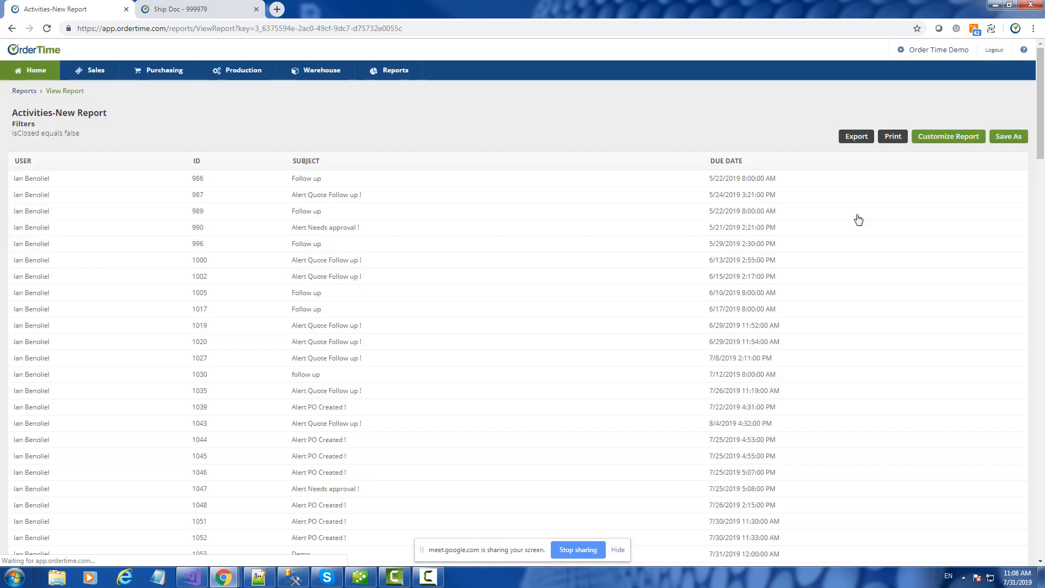
pyautogui.scroll(-10, 862, 292)
pyautogui.scroll(10, 863, 296)
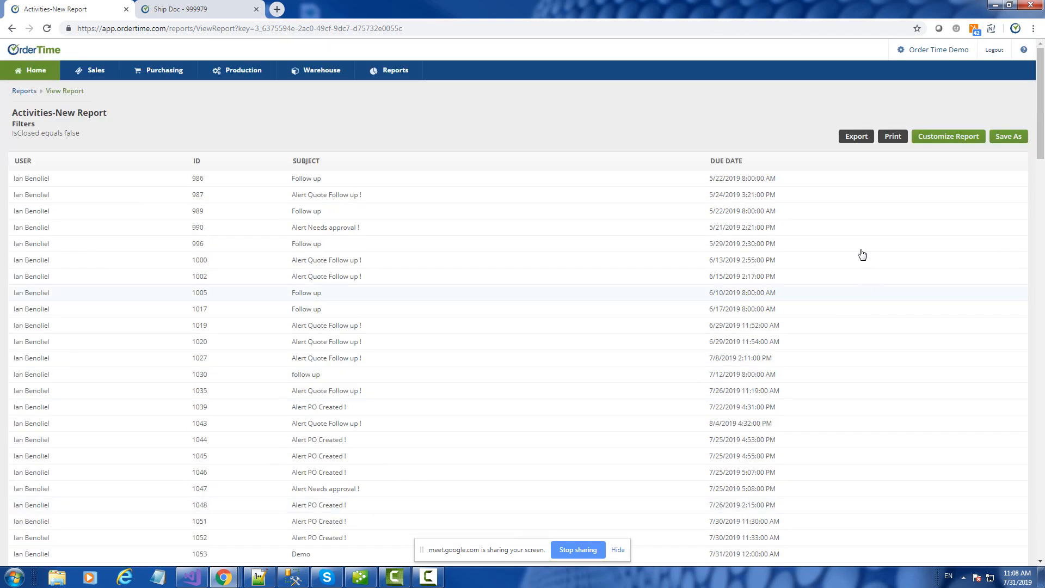
# - Mark the User table's Name column as a section of the Activities report and check the report's sort settings
pyautogui.scroll(-6, 365, 203)
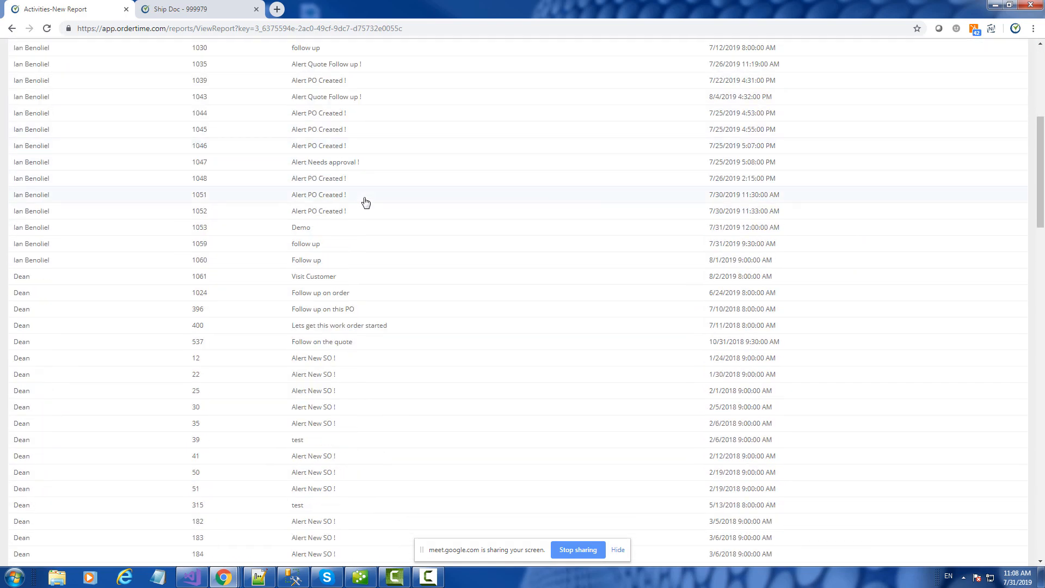
pyautogui.scroll(6, 365, 203)
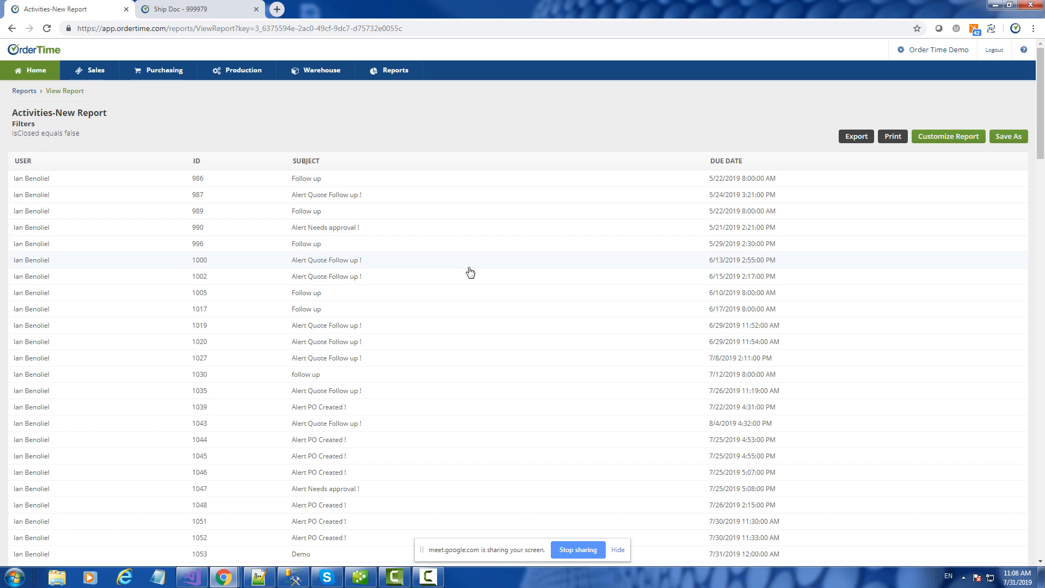
pyautogui.click(949, 137)
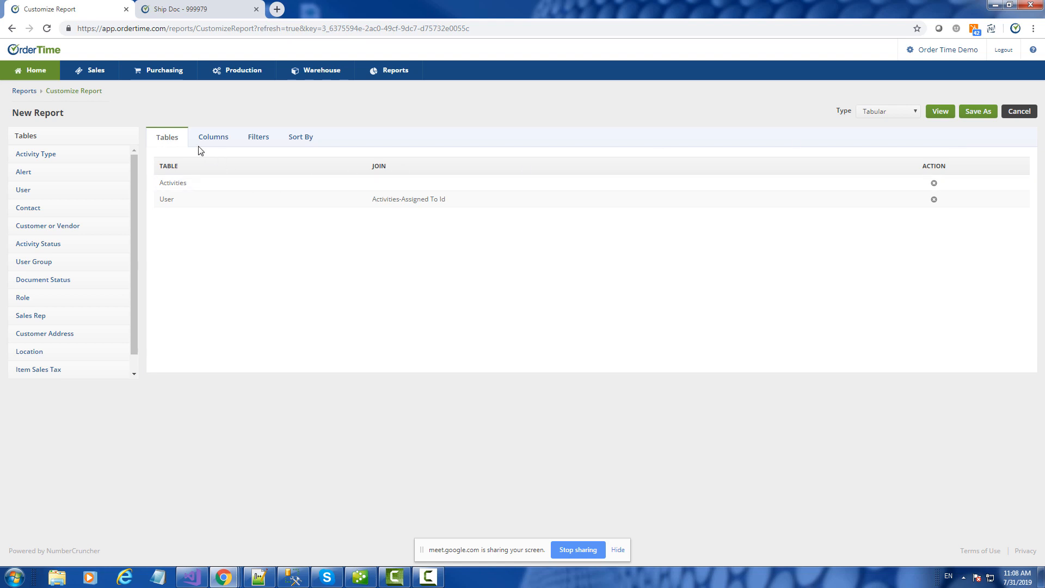
pyautogui.click(214, 138)
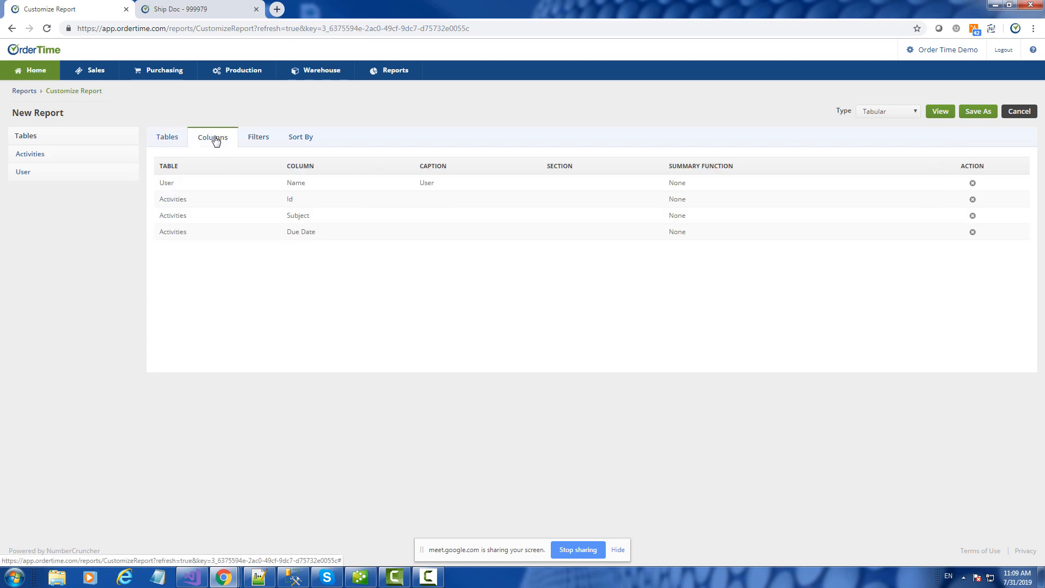
pyautogui.click(306, 185)
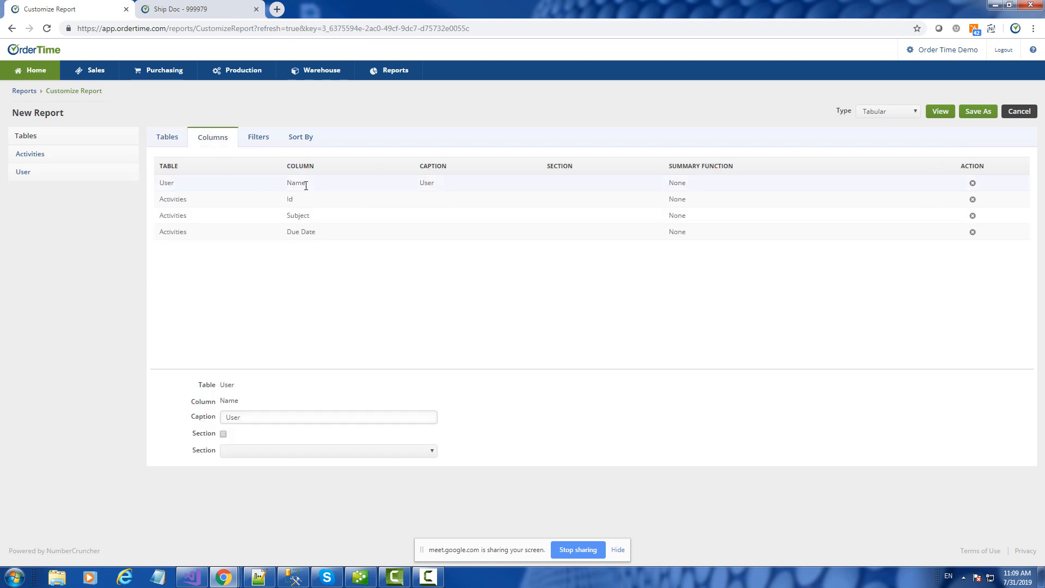
pyautogui.click(223, 434)
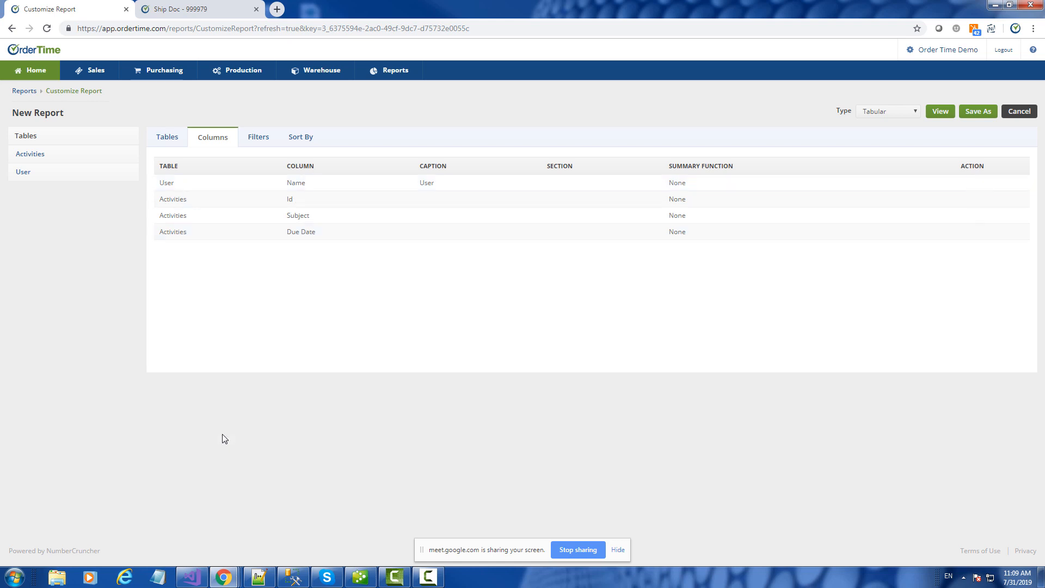
pyautogui.click(314, 188)
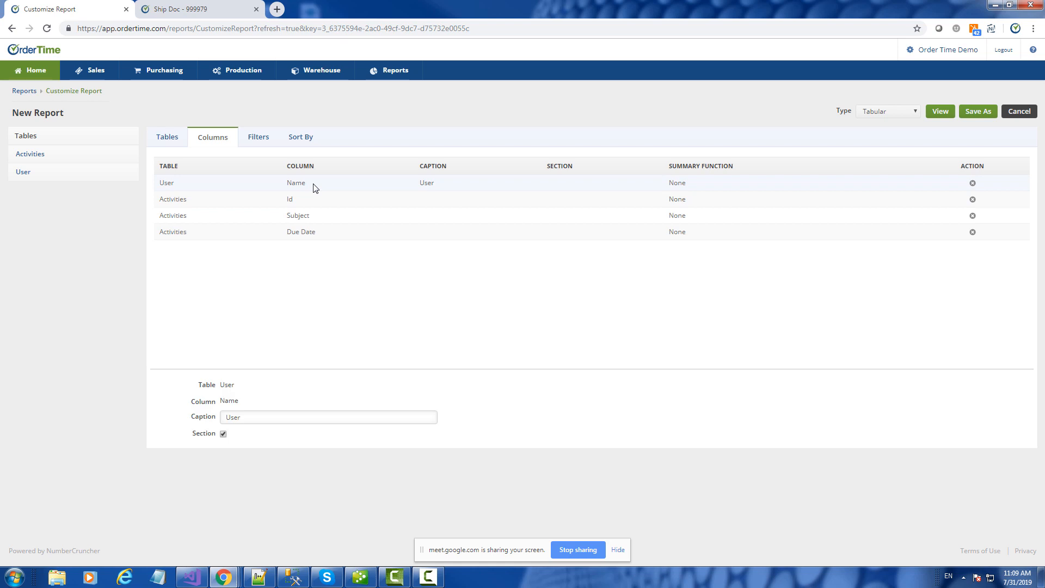
pyautogui.click(300, 139)
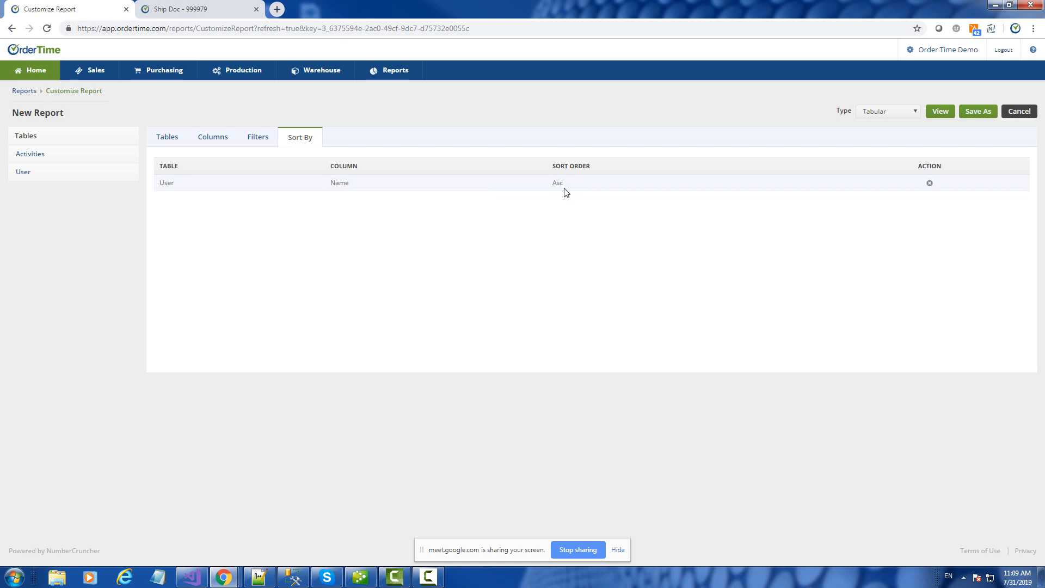
# - Run the Activities report sectioned by user and look through the users' groups of open activities
pyautogui.click(946, 111)
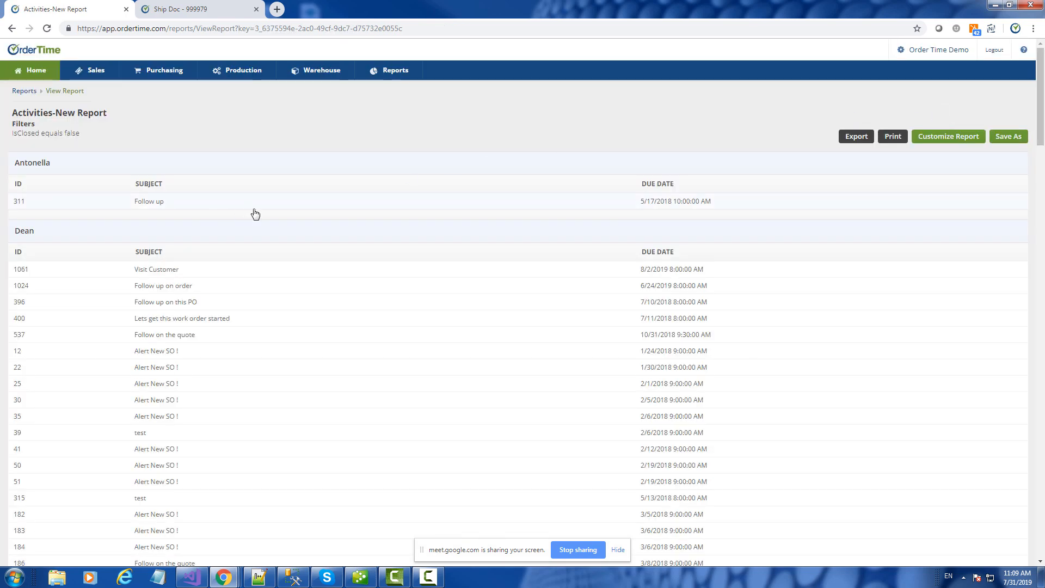
pyautogui.scroll(-10, 263, 216)
pyautogui.scroll(10, 267, 220)
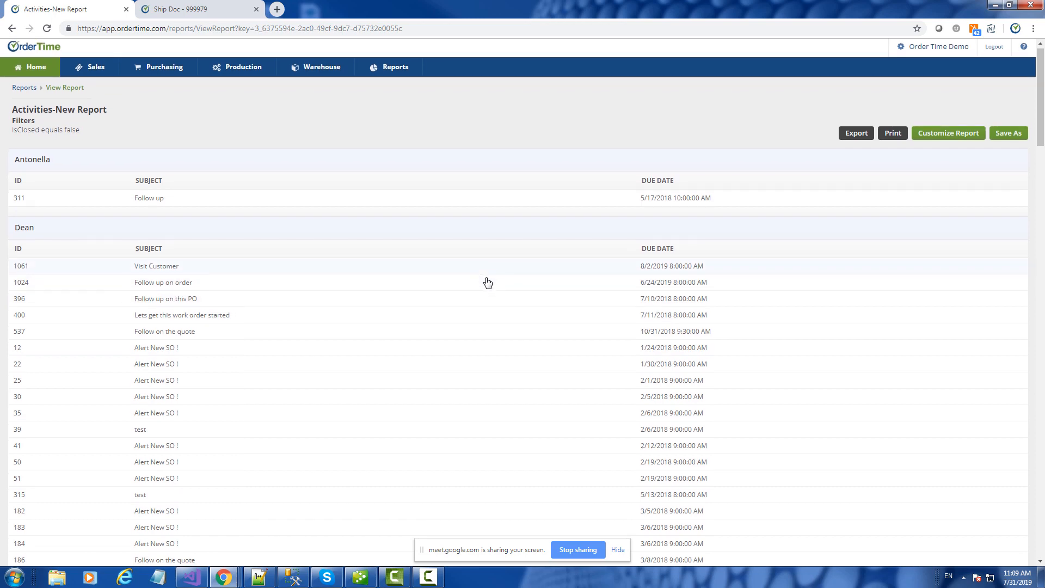
pyautogui.scroll(-9, 486, 283)
pyautogui.scroll(-4, 486, 283)
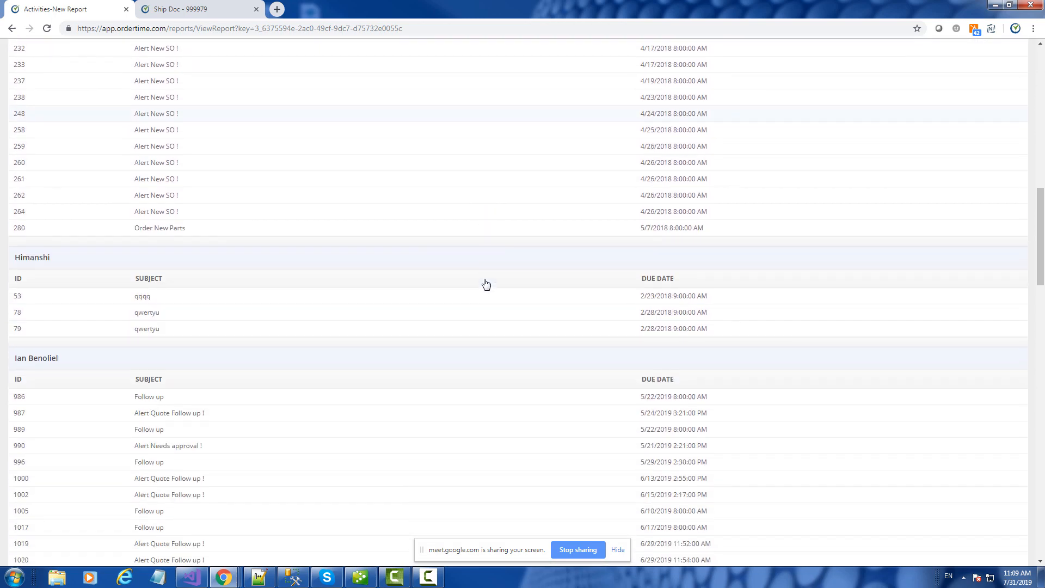
pyautogui.scroll(3, 485, 283)
pyautogui.scroll(10, 486, 283)
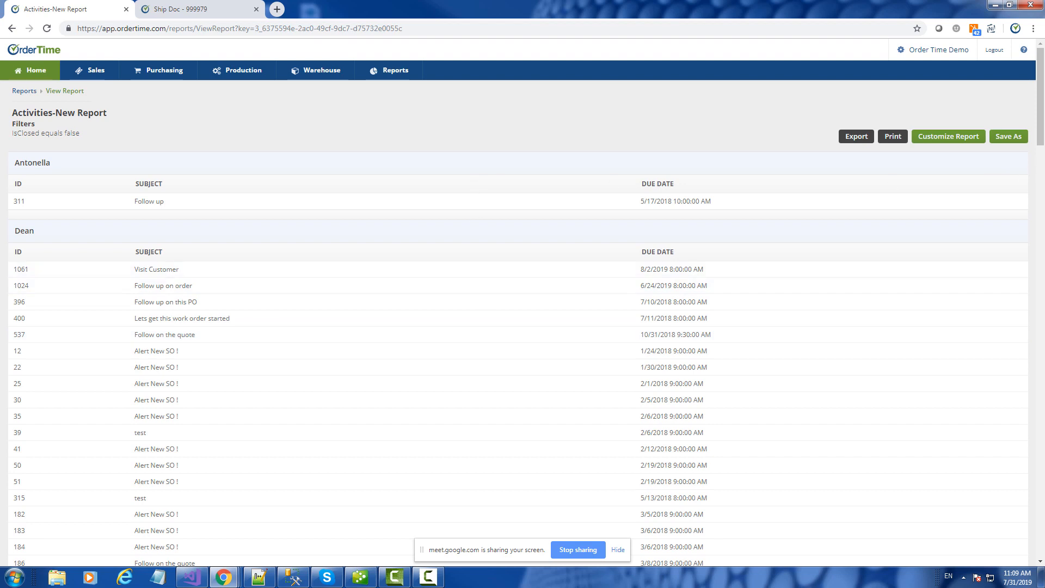
# - Reopen the Activities report for customization and show its filters
pyautogui.click(952, 137)
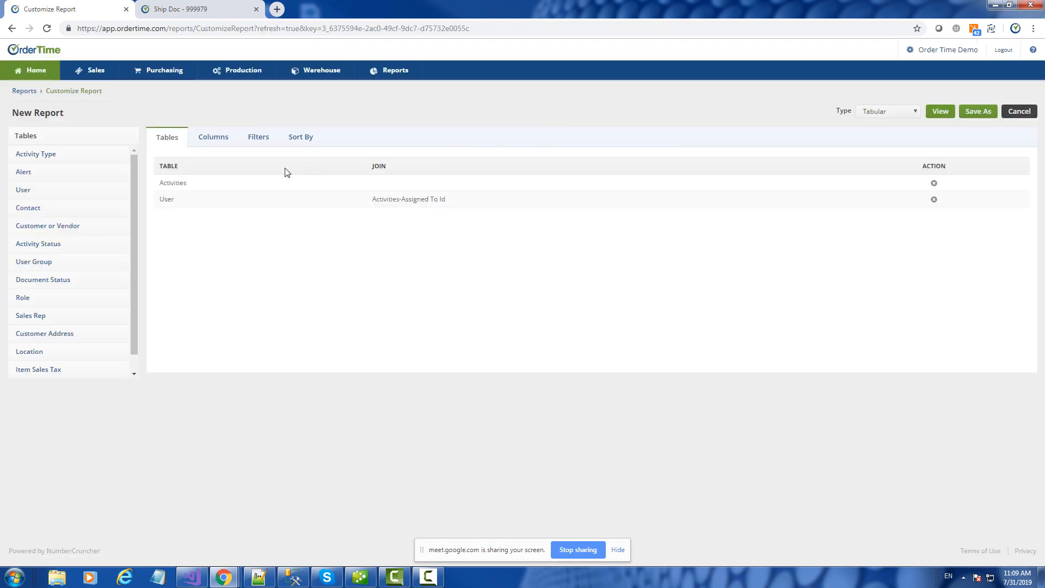
pyautogui.click(258, 139)
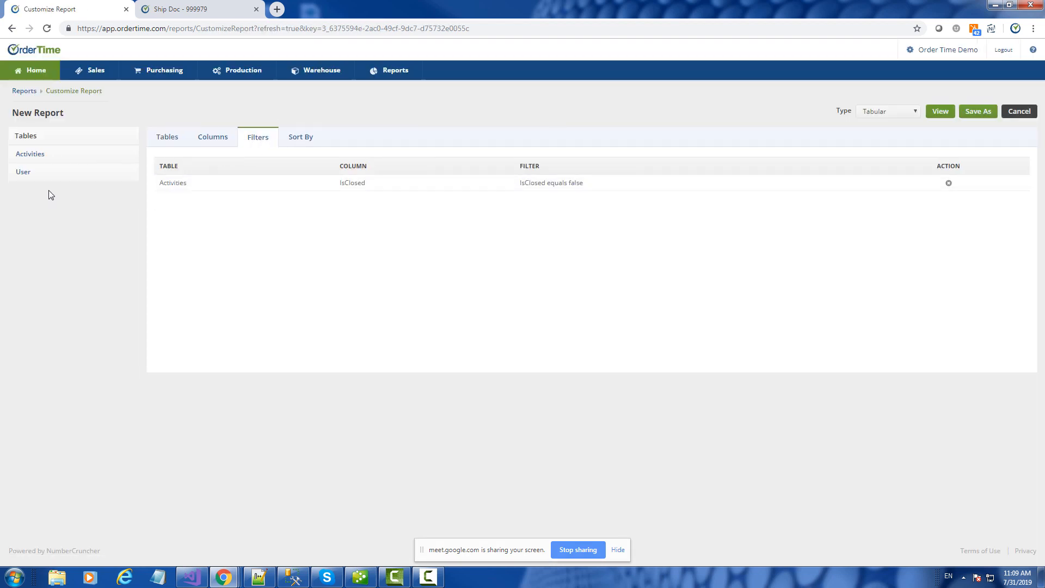
pyautogui.click(38, 175)
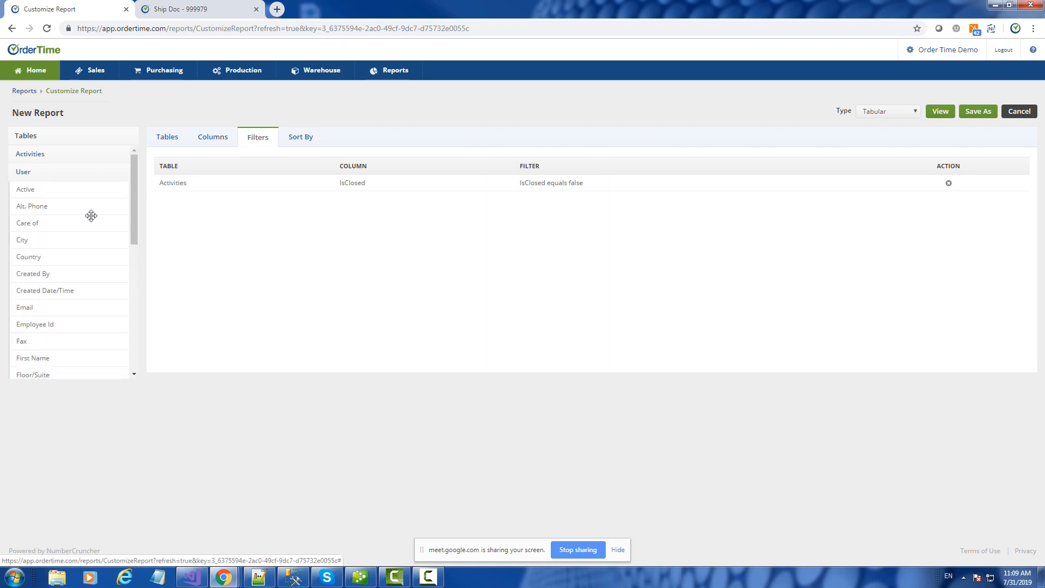
pyautogui.moveTo(135, 225); pyautogui.dragTo(135, 264)
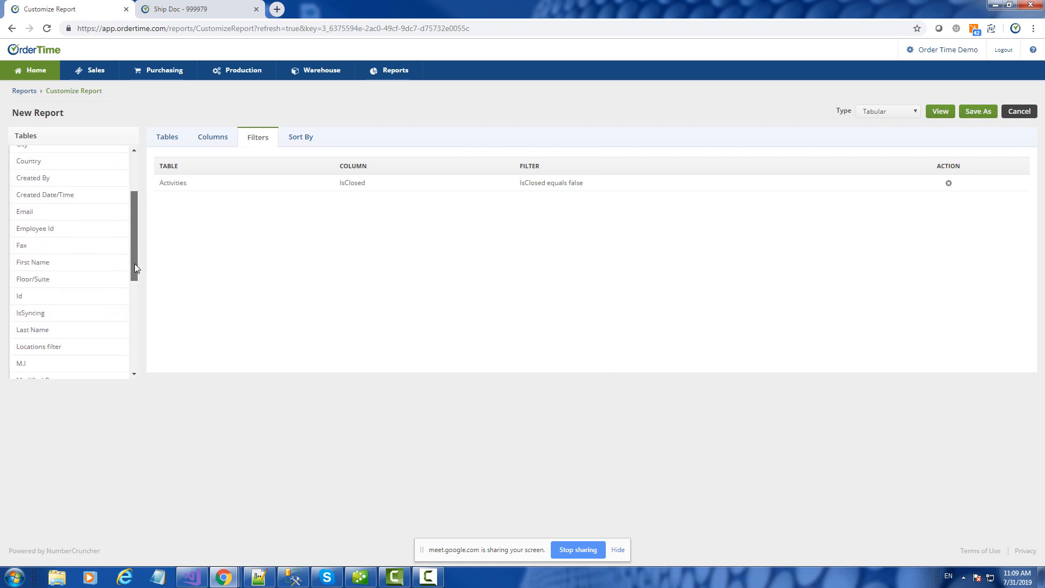
pyautogui.moveTo(47, 262); pyautogui.dragTo(191, 207)
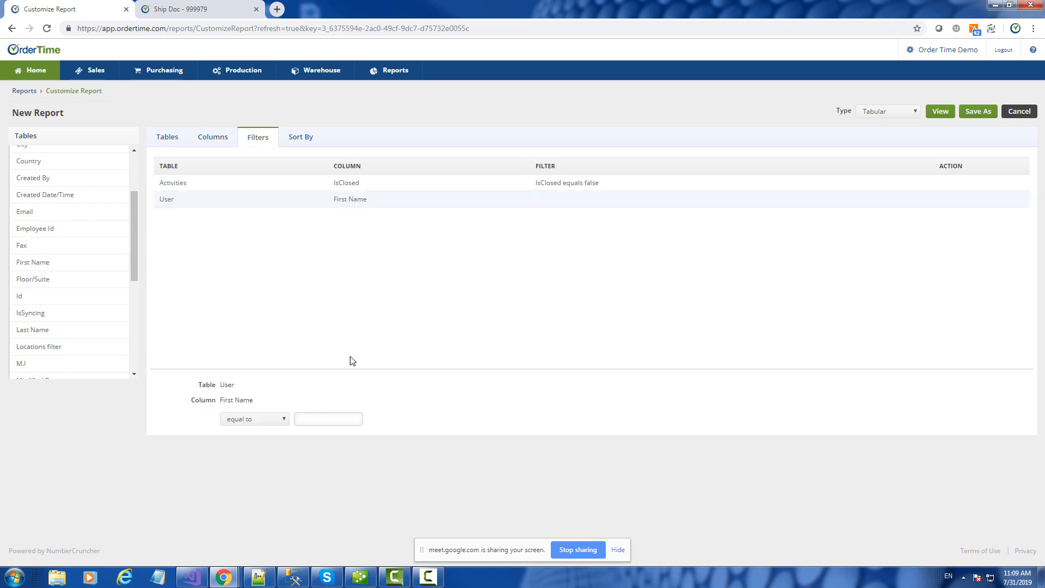
pyautogui.click(314, 419)
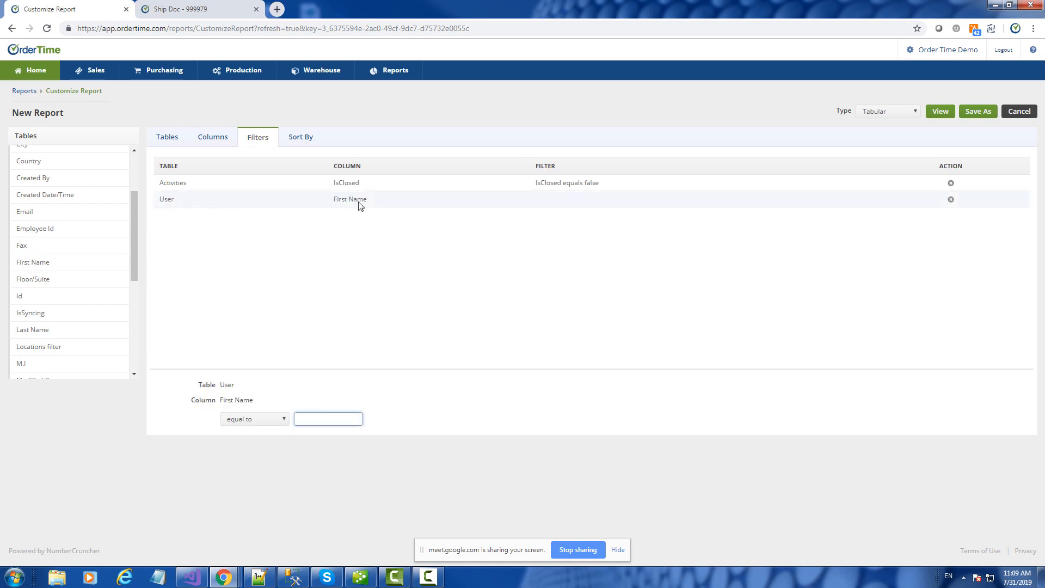
pyautogui.click(950, 199)
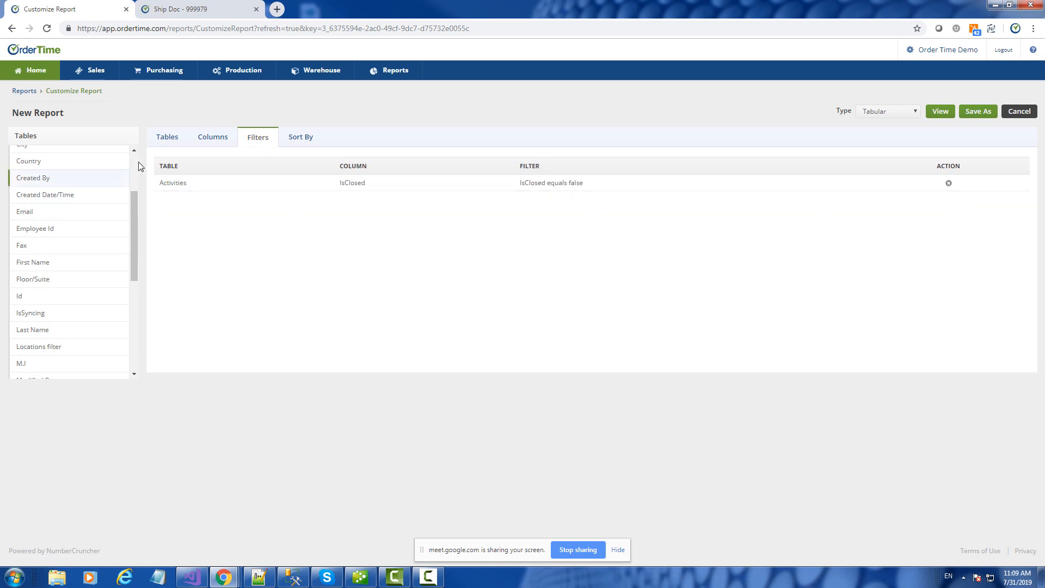
pyautogui.scroll(2, 135, 166)
pyautogui.click(34, 172)
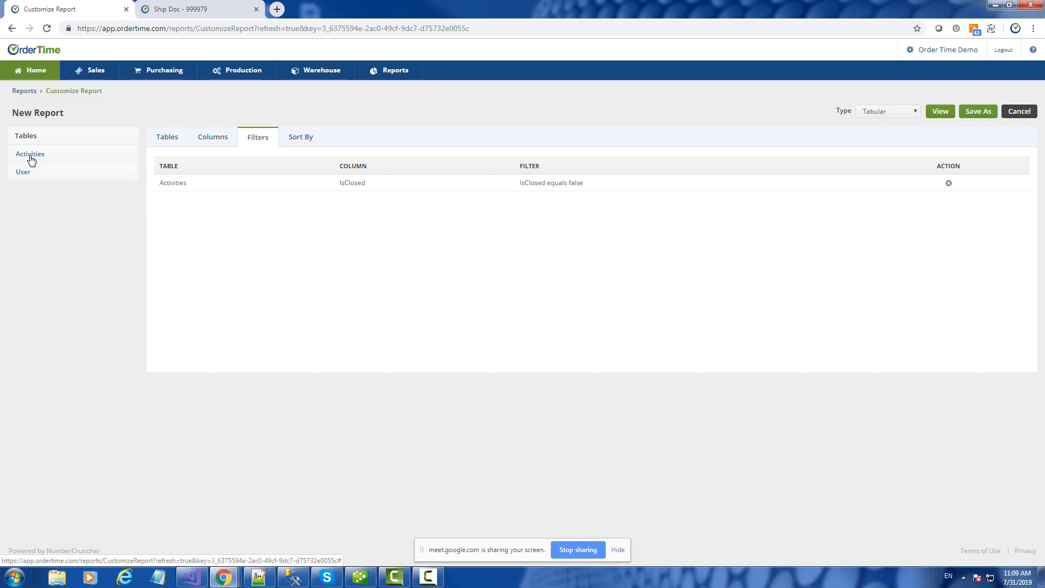
# - Add a filter on the Activities table's Assigned To Id column, using the "in" operator with the third listed user selected
pyautogui.click(30, 155)
pyautogui.moveTo(34, 225); pyautogui.dragTo(194, 205)
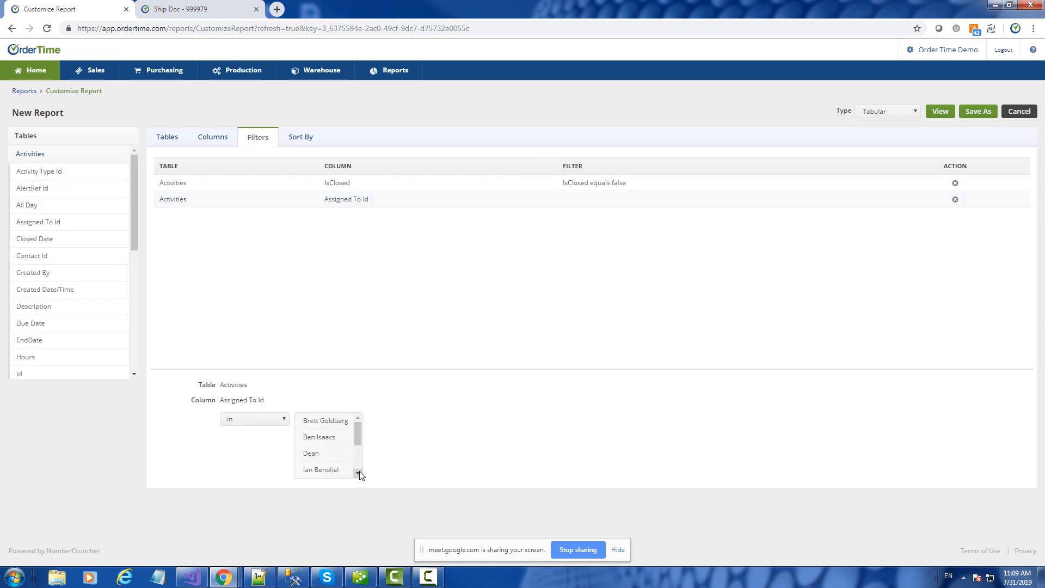
pyautogui.click(311, 455)
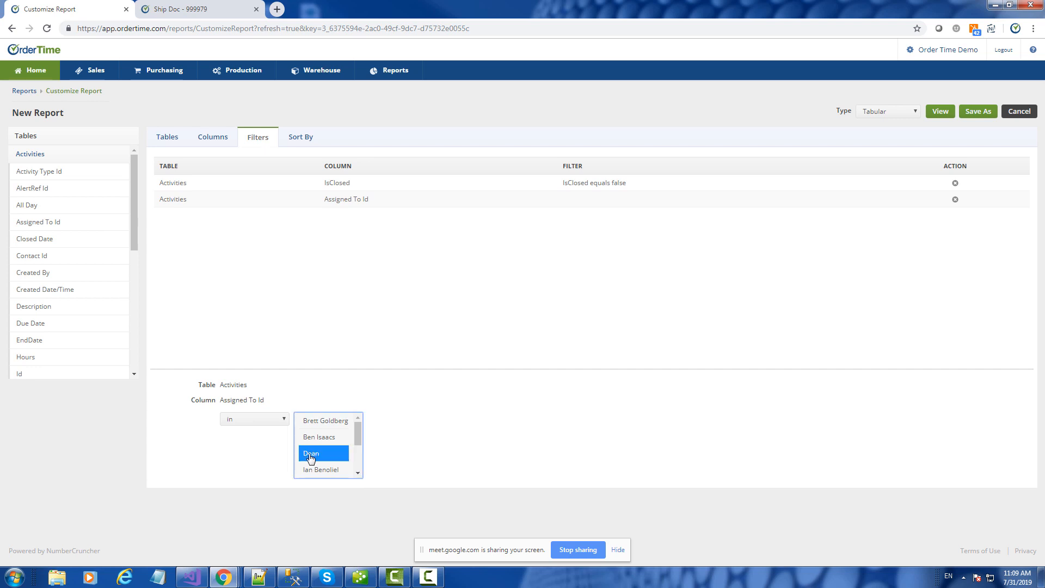
# - Run the report filtered by assigned user and look through that user's open activities
pyautogui.click(940, 111)
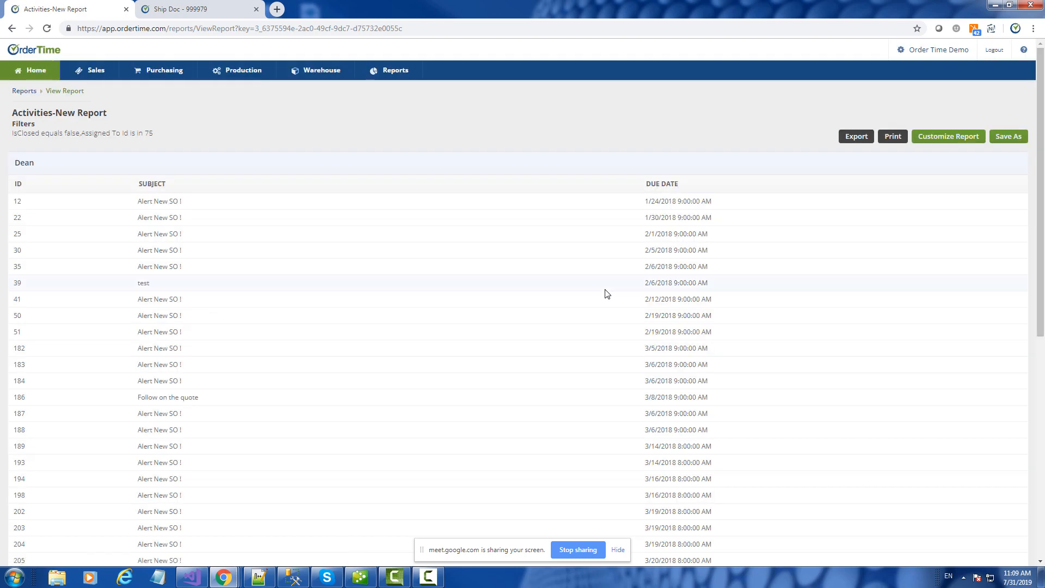
pyautogui.scroll(-6, 724, 326)
pyautogui.scroll(-2, 729, 332)
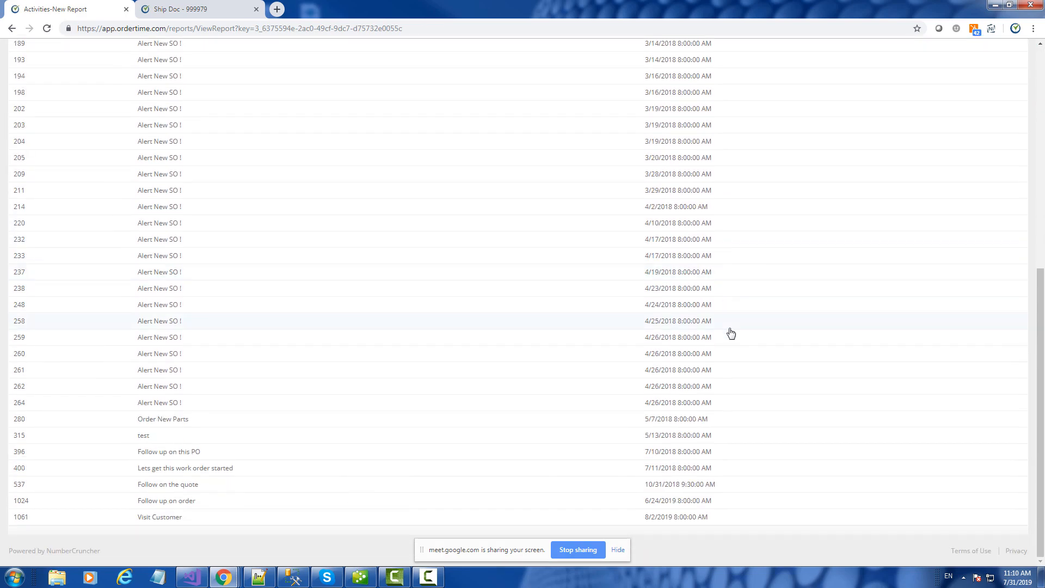
pyautogui.scroll(7, 731, 333)
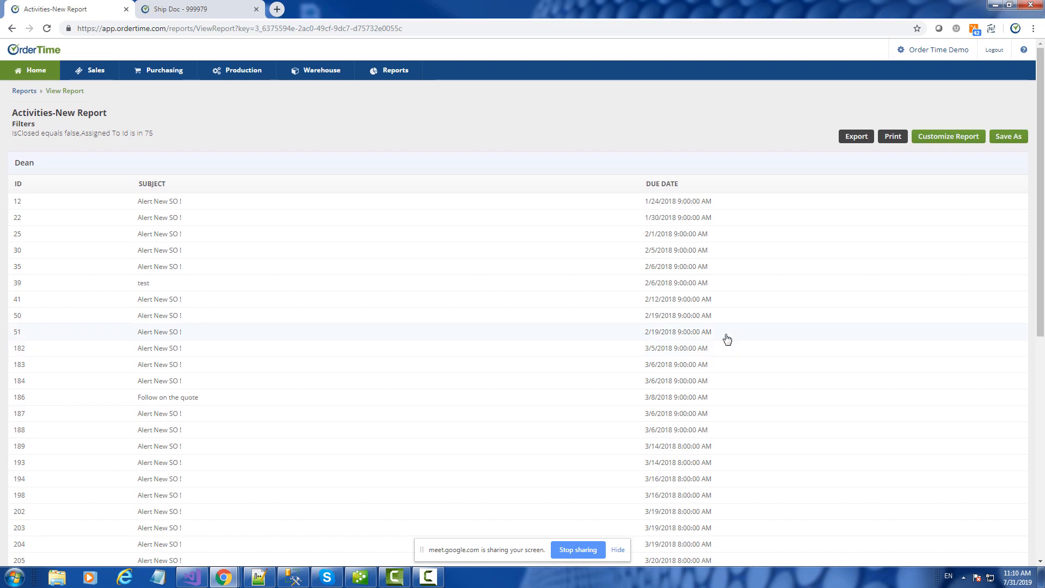
pyautogui.scroll(-7, 725, 341)
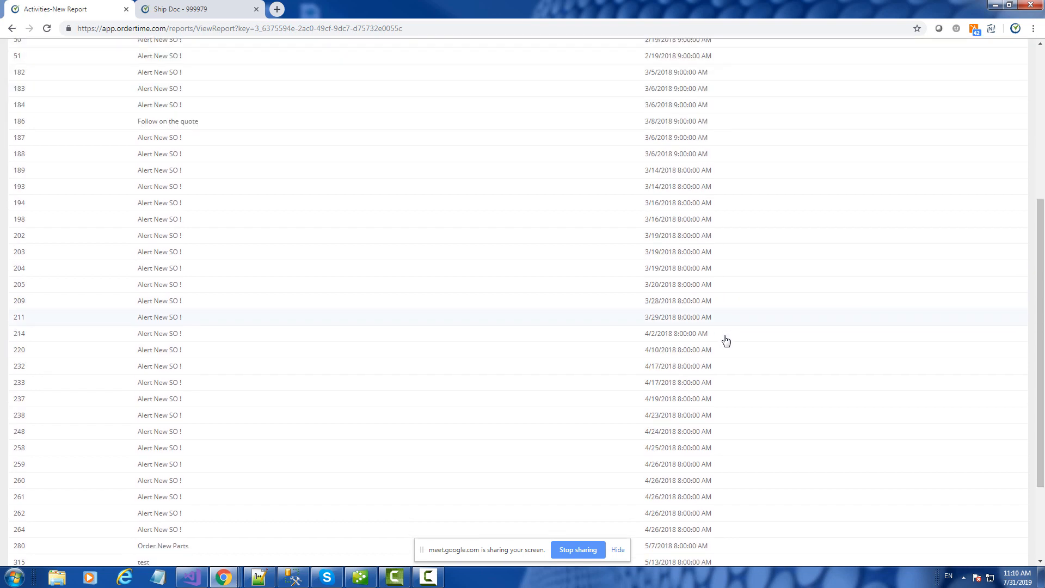
pyautogui.scroll(3, 716, 346)
pyautogui.scroll(5, 718, 347)
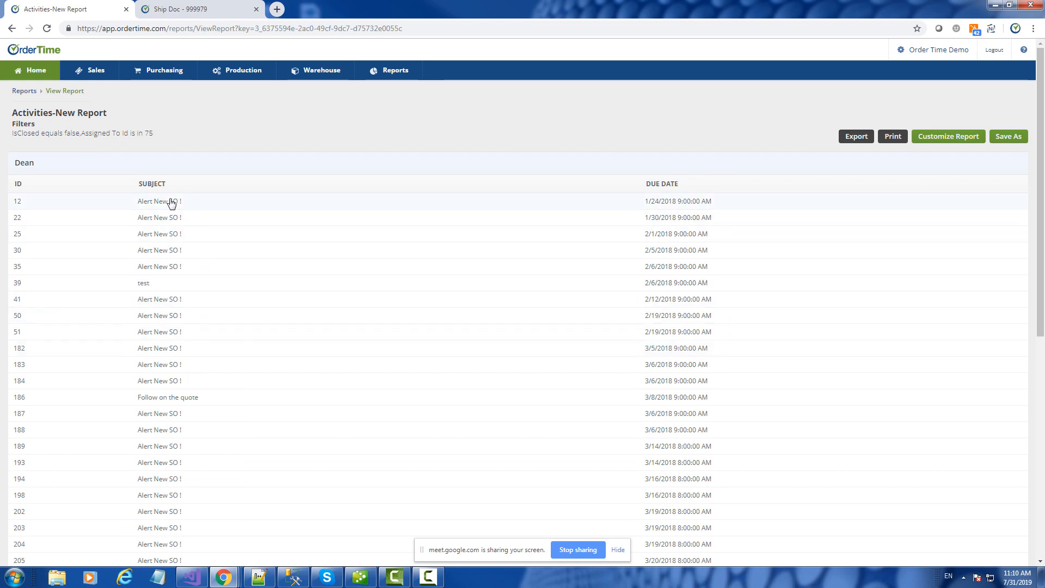
# - Set the summary function of the Activities table's Id column to Count
pyautogui.click(933, 140)
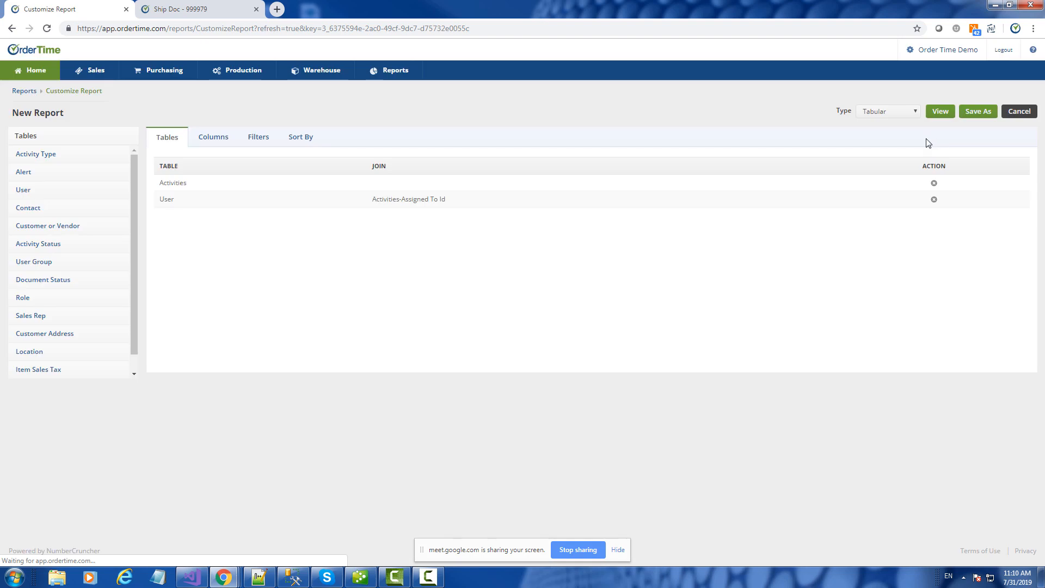
pyautogui.click(221, 136)
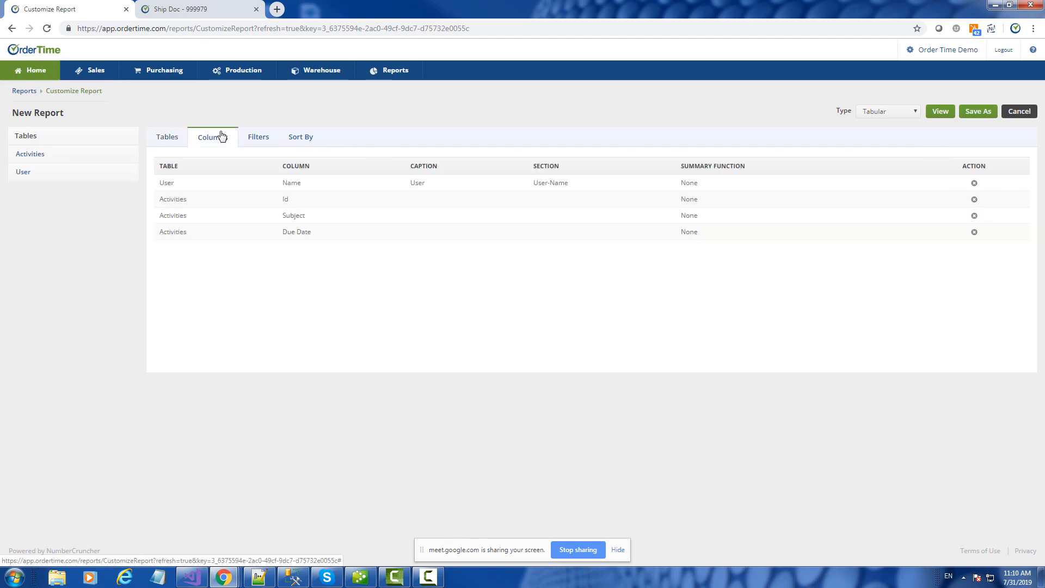
pyautogui.click(298, 202)
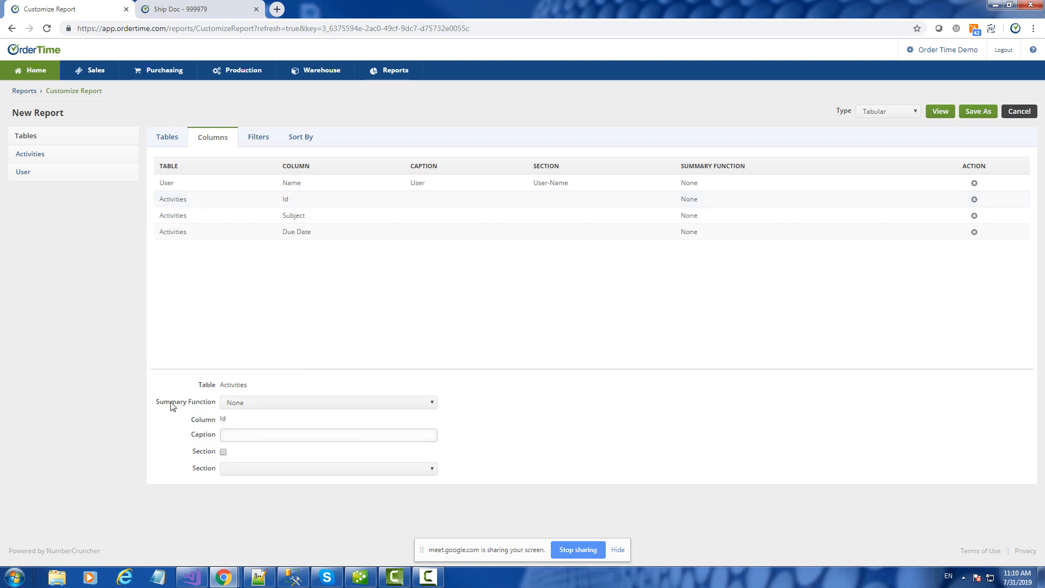
pyautogui.click(256, 407)
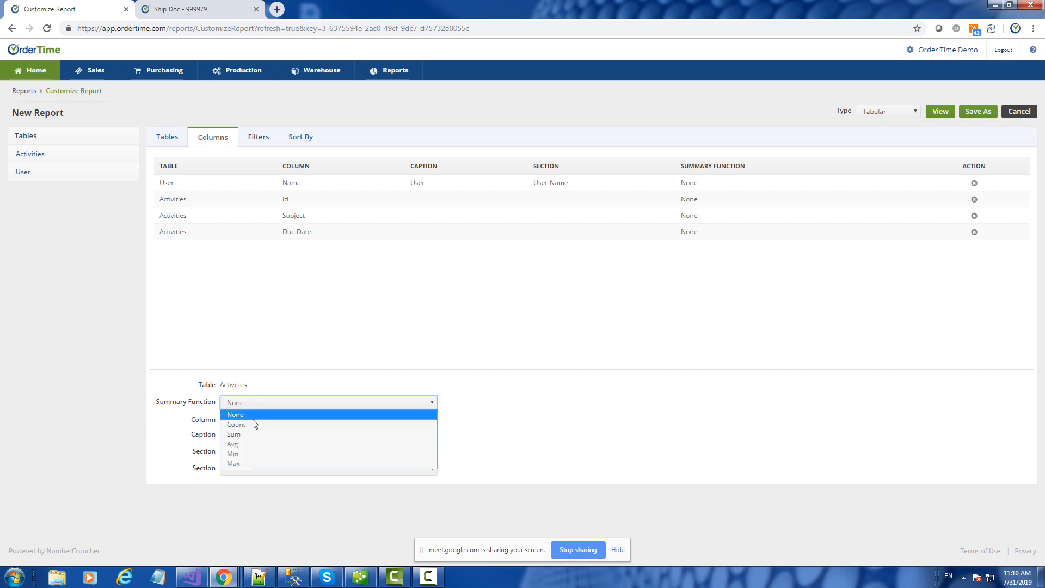
pyautogui.click(249, 424)
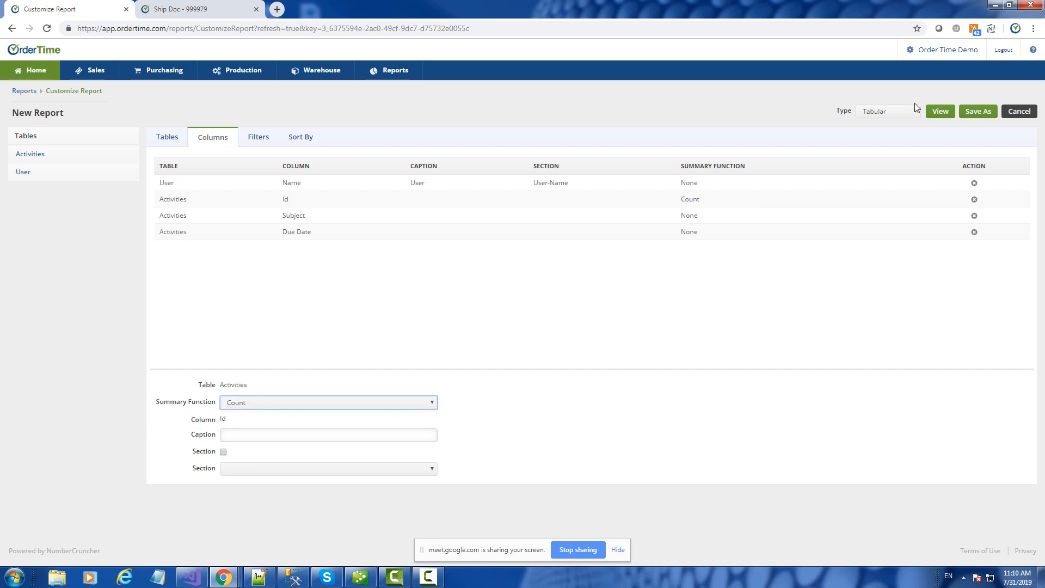
# - Run the report with the Id summary and examine the totals at the end of its rows
pyautogui.click(938, 112)
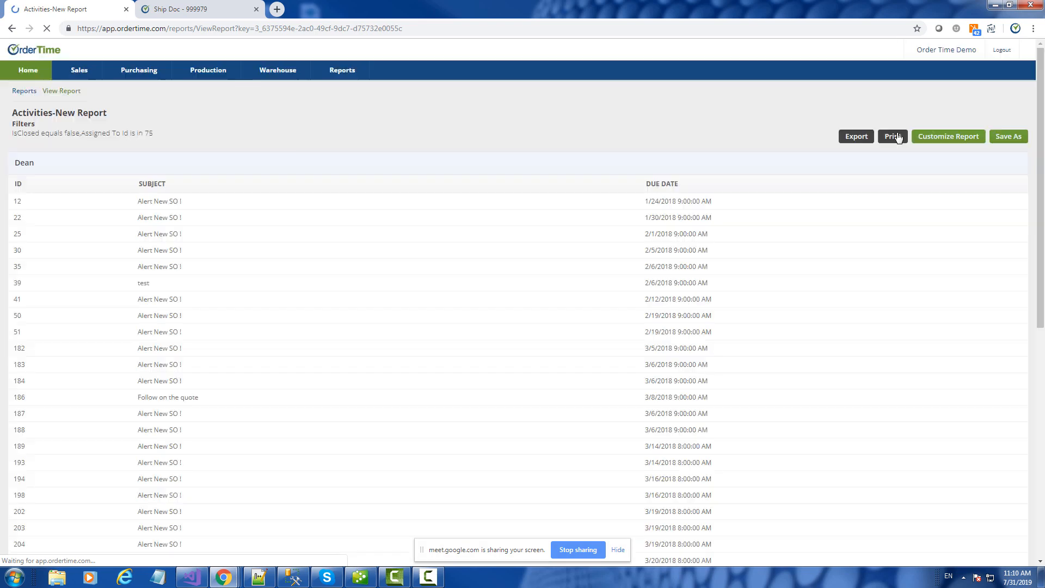
pyautogui.scroll(-8, 588, 276)
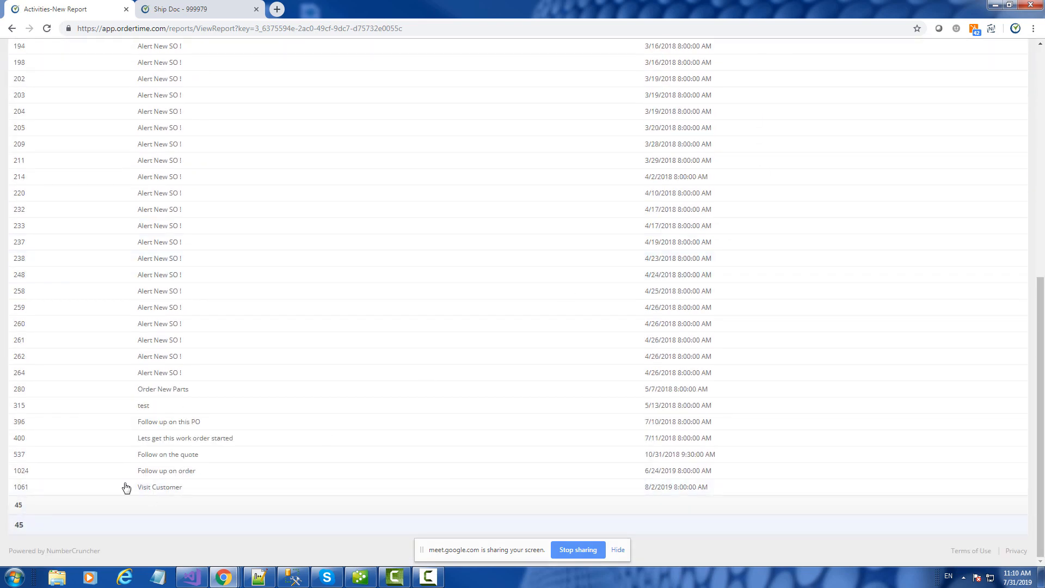
pyautogui.scroll(6, 189, 471)
pyautogui.scroll(2, 154, 335)
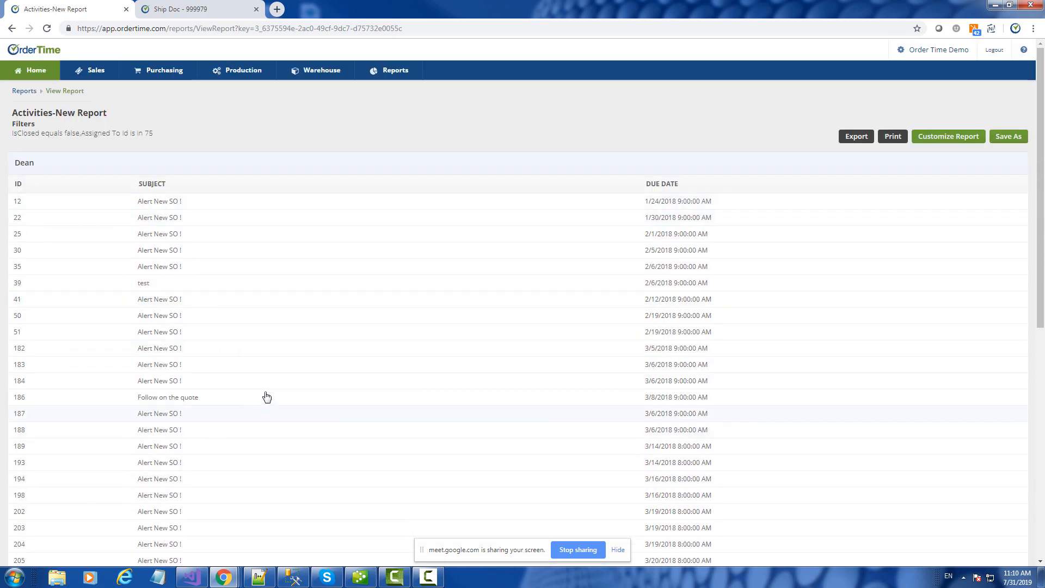
# - Check the totals at the report's end, and add the Customer or Vendor table to the report's tables
pyautogui.scroll(-8, 281, 389)
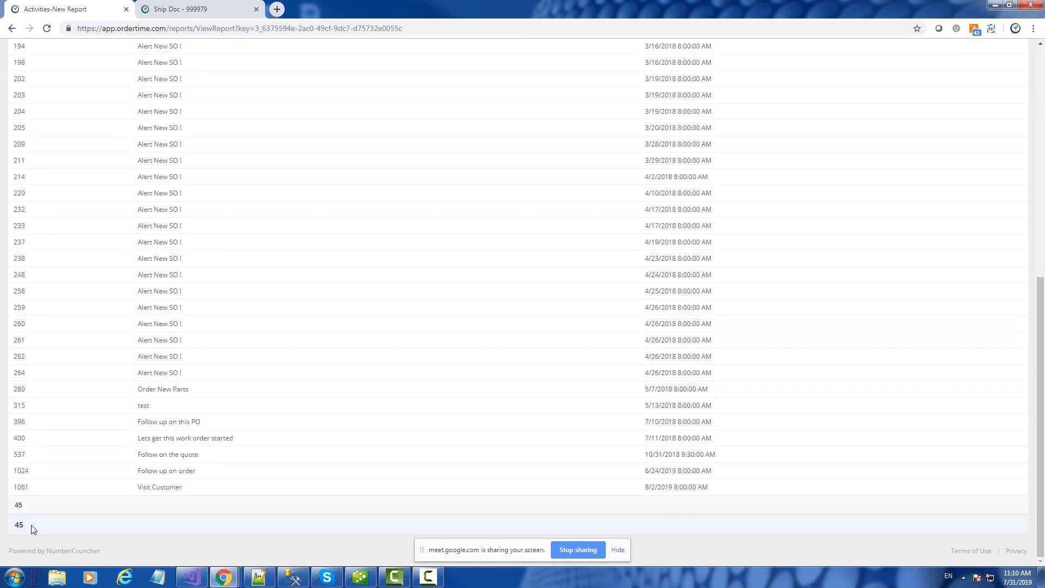
pyautogui.scroll(8, 243, 461)
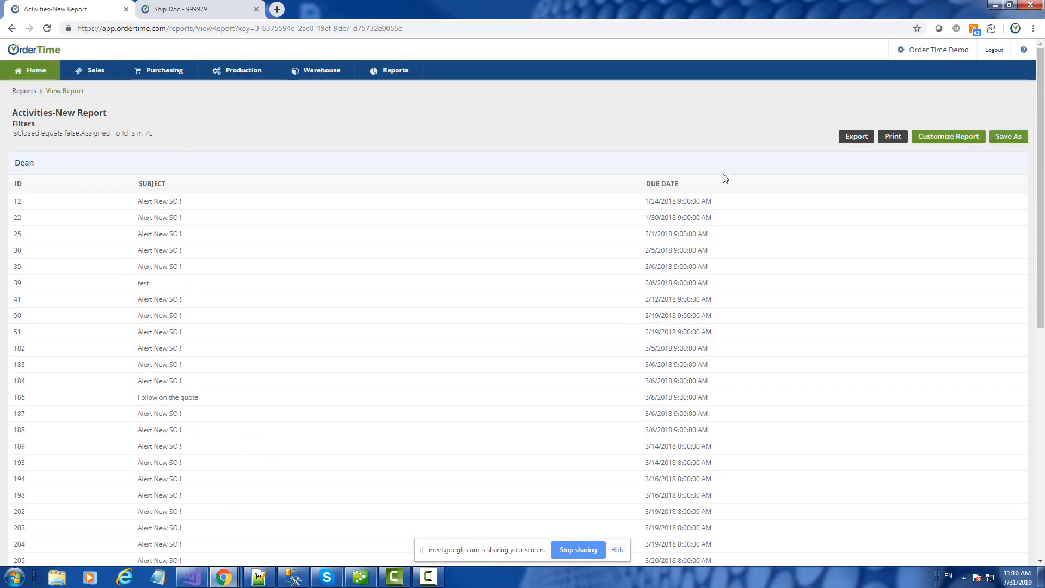
pyautogui.click(957, 141)
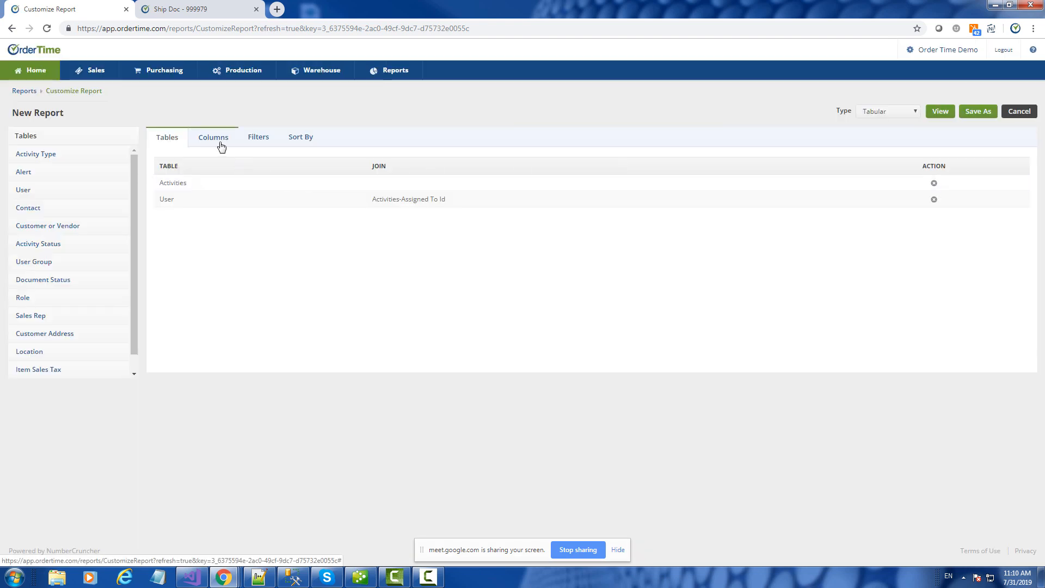
pyautogui.click(221, 143)
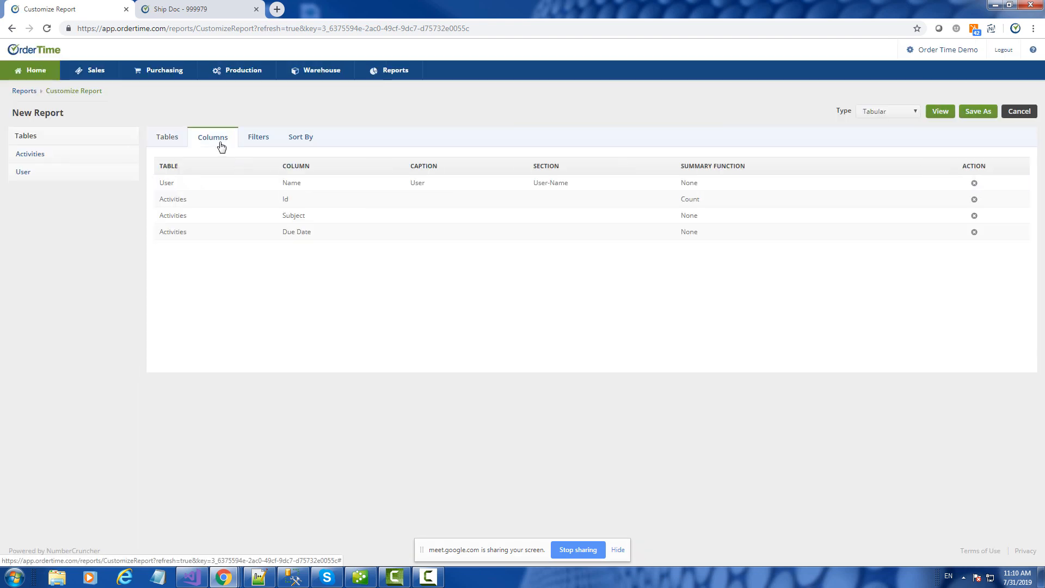
pyautogui.click(169, 140)
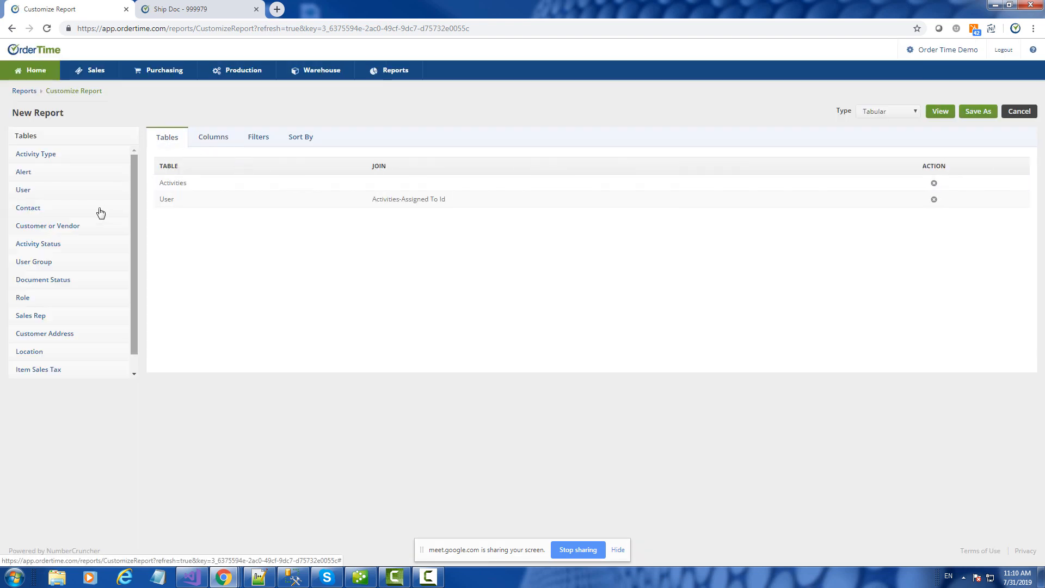
pyautogui.moveTo(64, 231); pyautogui.dragTo(221, 221)
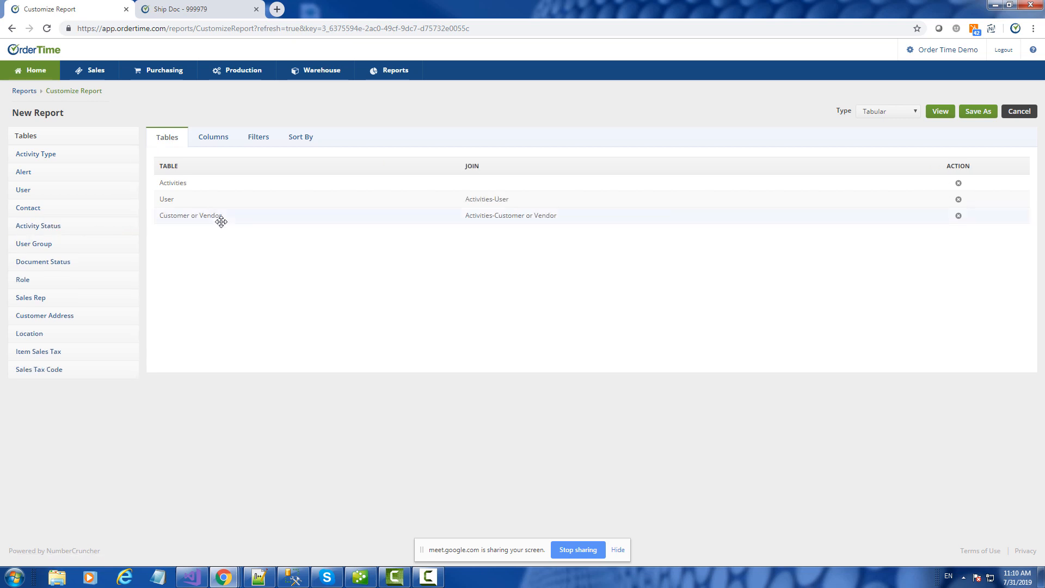
# - Add the Customer or Vendor table's Name column to the report with the caption "Customer or Vendor"
pyautogui.click(216, 138)
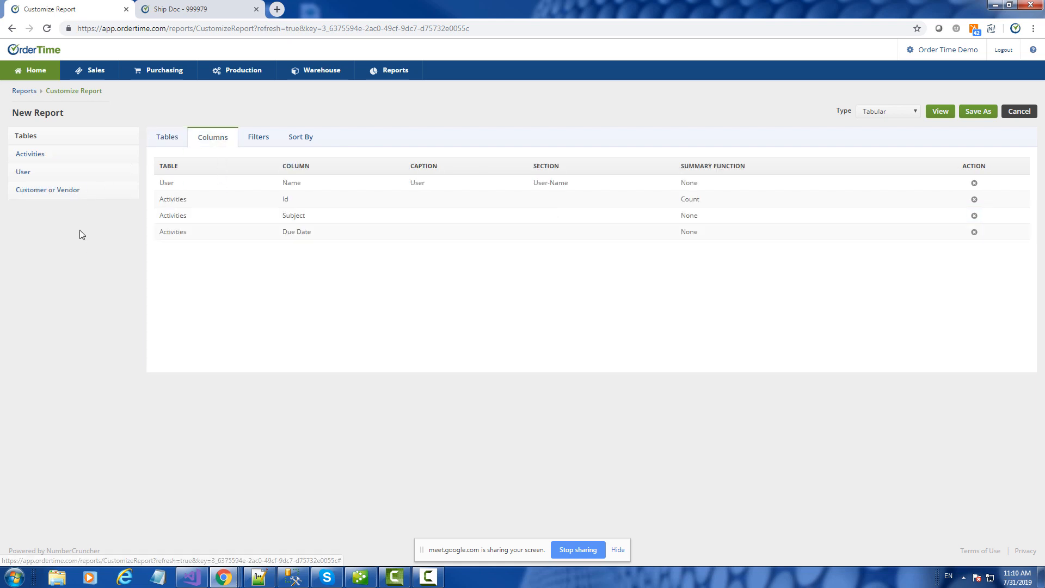
pyautogui.click(67, 198)
pyautogui.moveTo(27, 259); pyautogui.dragTo(183, 252)
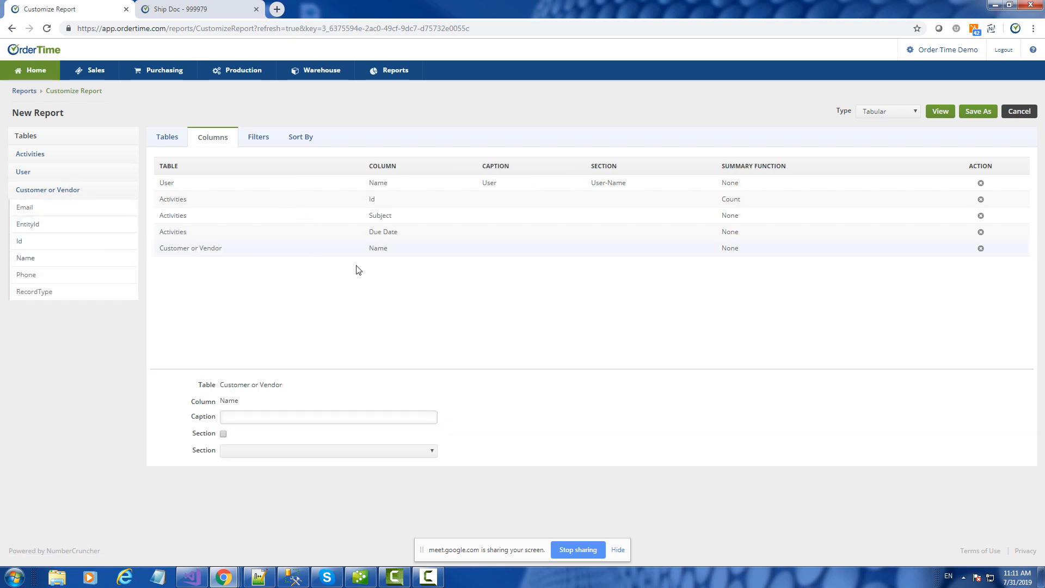
pyautogui.click(254, 417)
pyautogui.write('Cu')
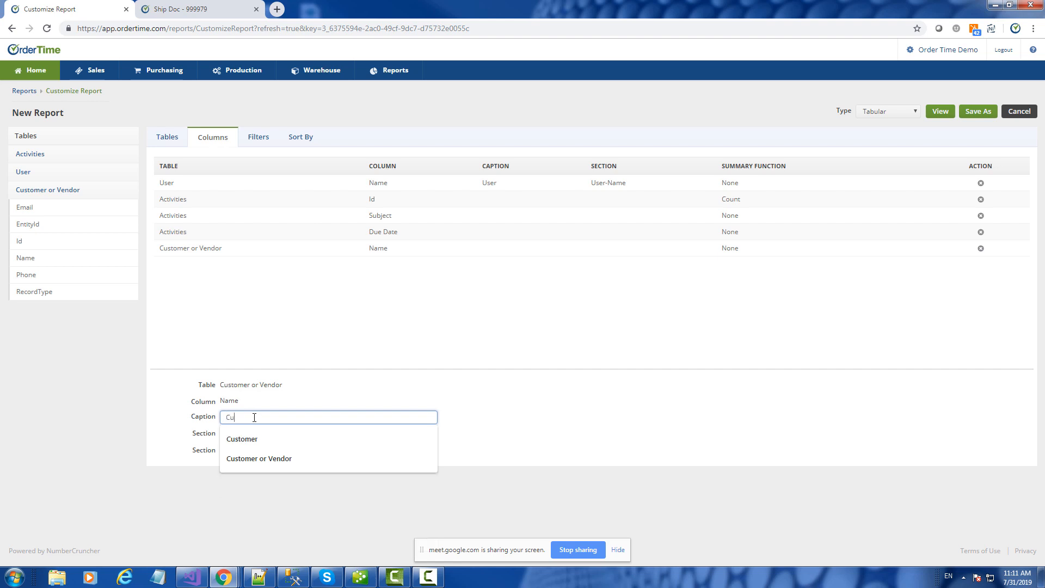
pyautogui.write('s')
pyautogui.press('Down')
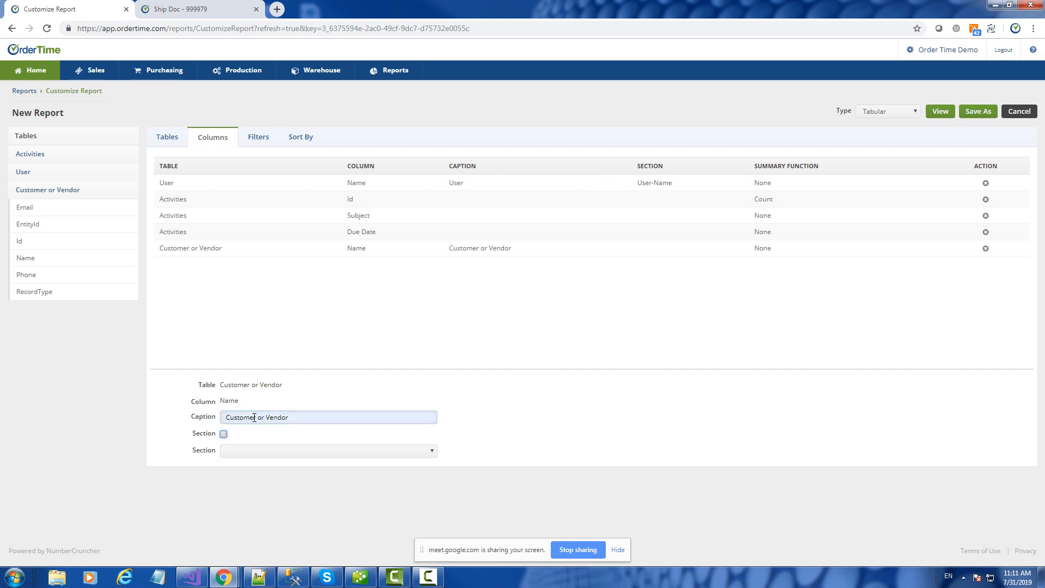
# - Run the report with the new name column and look through the customer or vendor listed for each activity
pyautogui.click(942, 113)
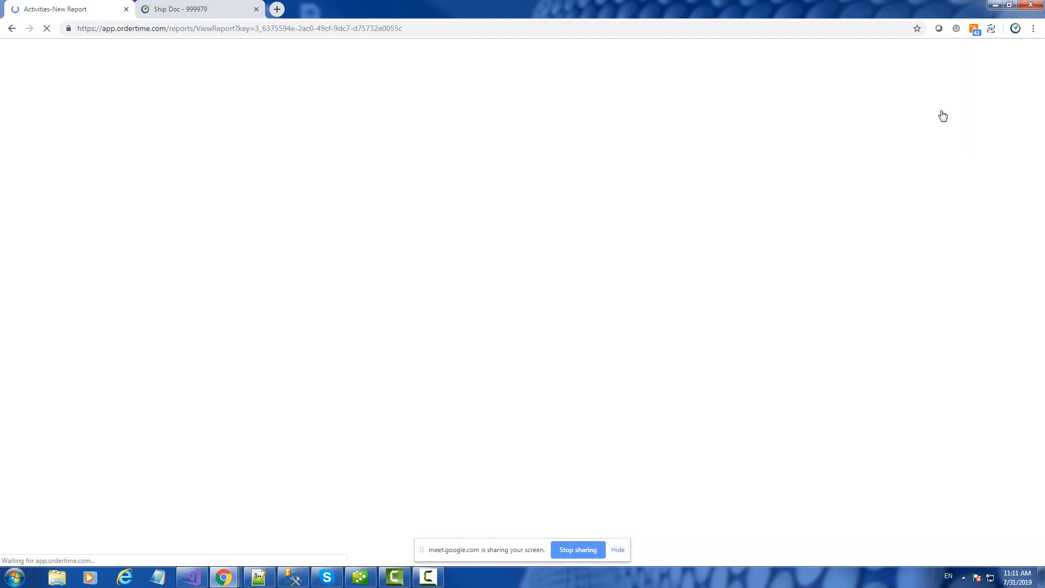
pyautogui.scroll(-8, 840, 255)
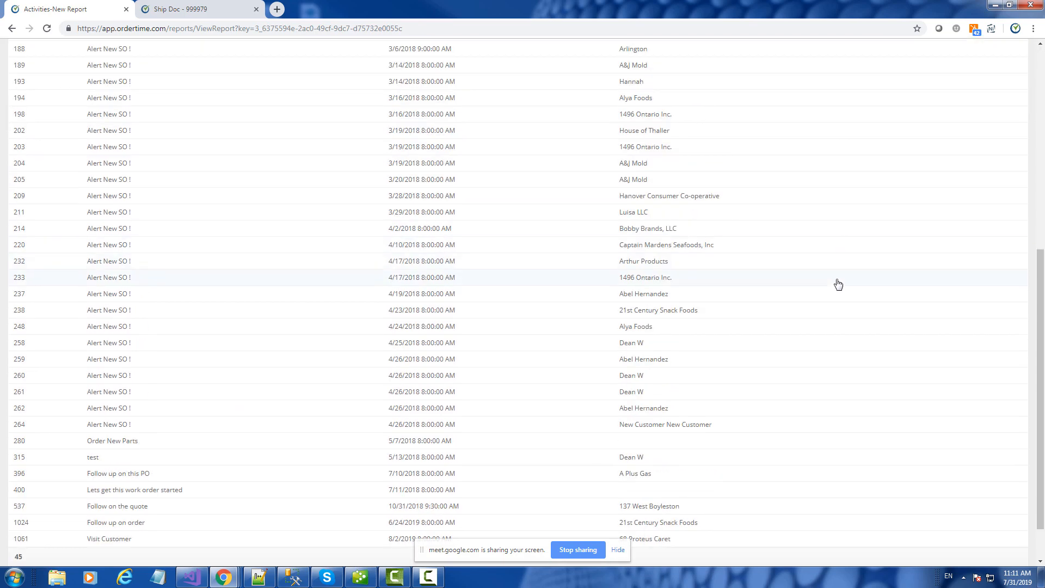
pyautogui.scroll(-1, 839, 274)
pyautogui.scroll(2, 836, 287)
pyautogui.scroll(5, 835, 287)
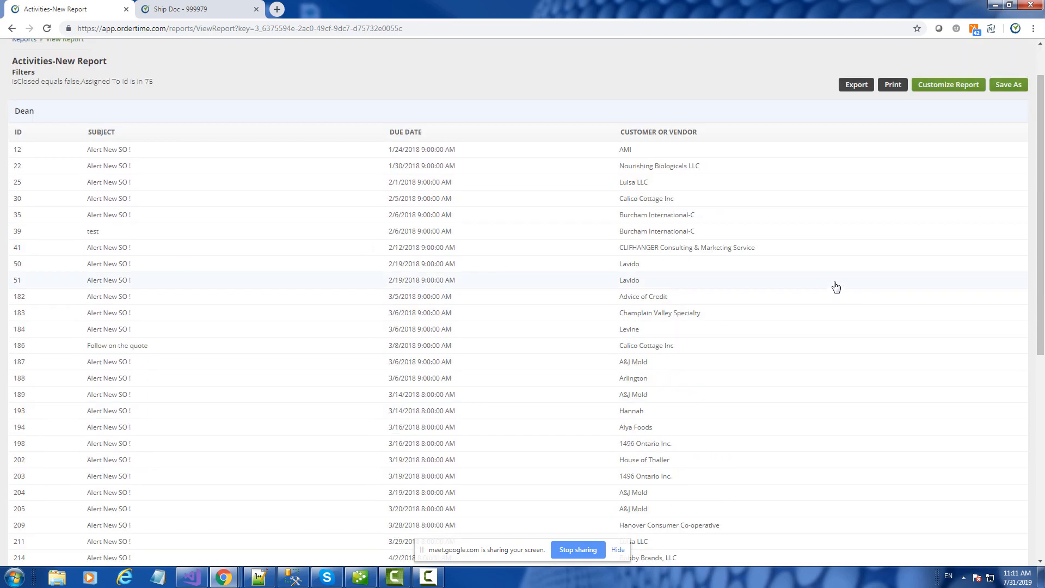
# - Move the Customer or Vendor Name column directly after the User Name column and make it a section
pyautogui.click(940, 90)
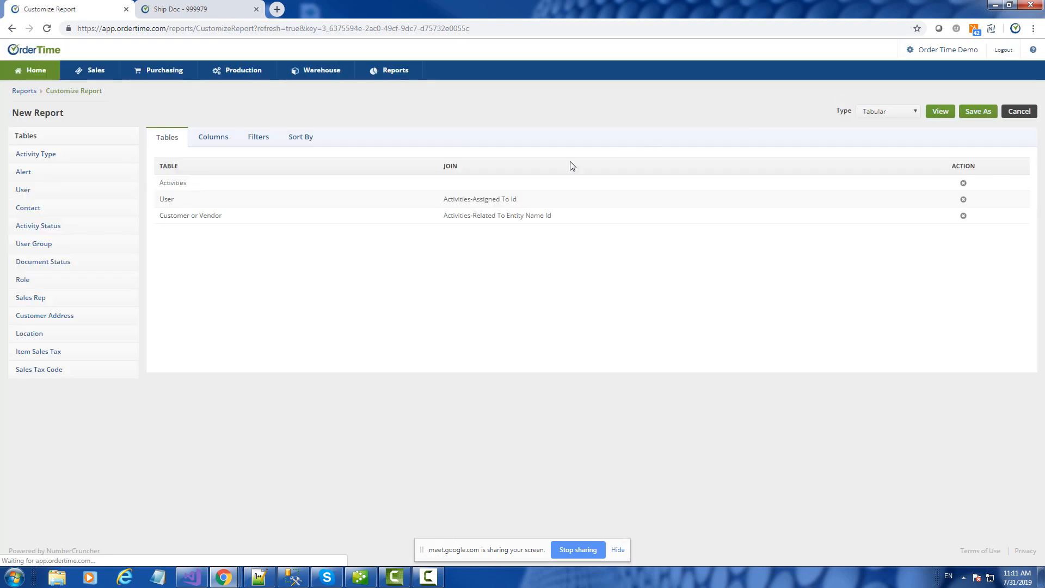
pyautogui.click(211, 139)
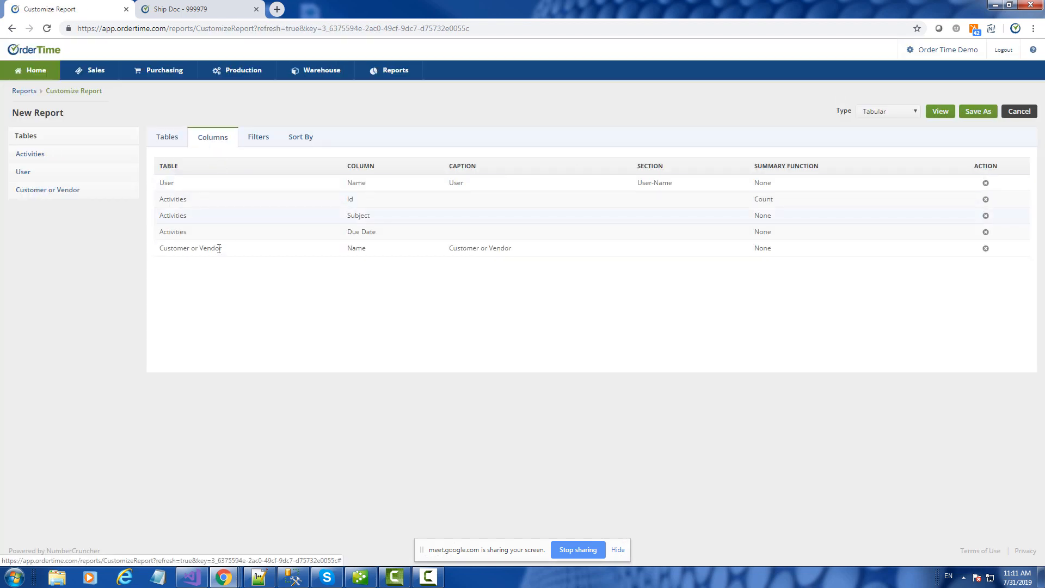
pyautogui.moveTo(218, 248); pyautogui.dragTo(220, 201)
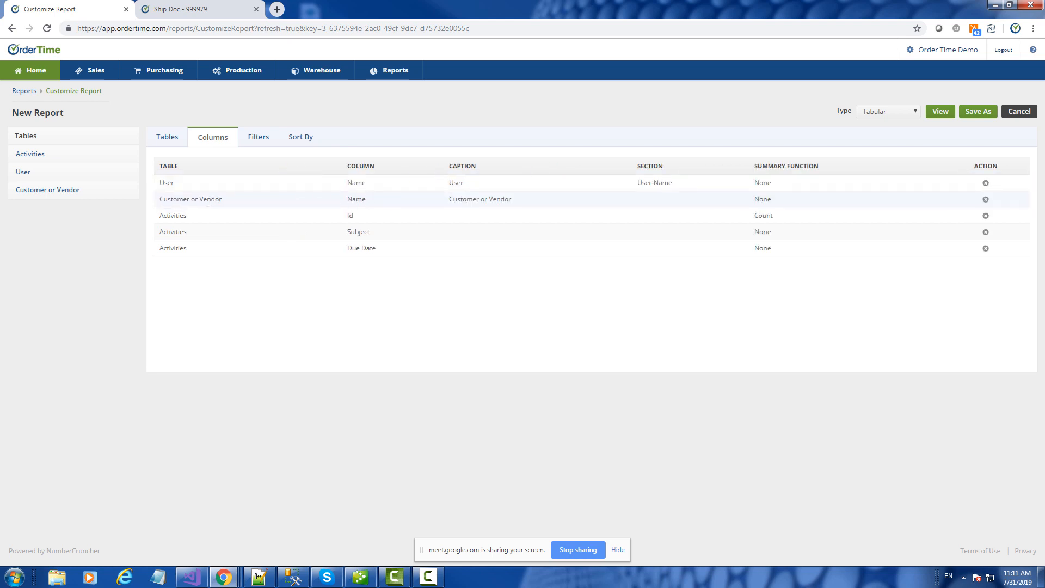
pyautogui.click(210, 200)
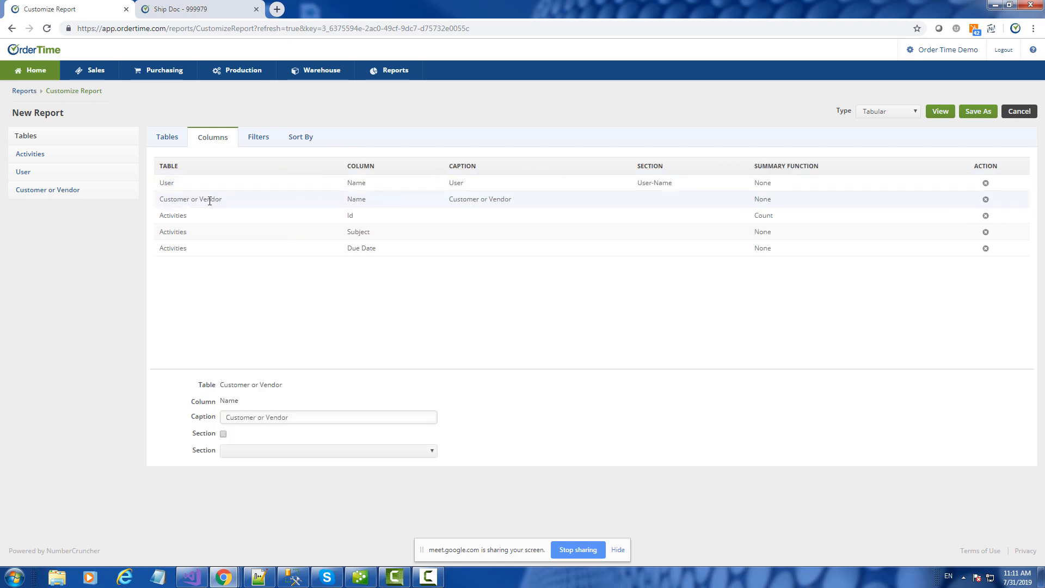
pyautogui.click(227, 435)
# - Run the report and look through the activities and counts in each customer or vendor section
pyautogui.click(945, 115)
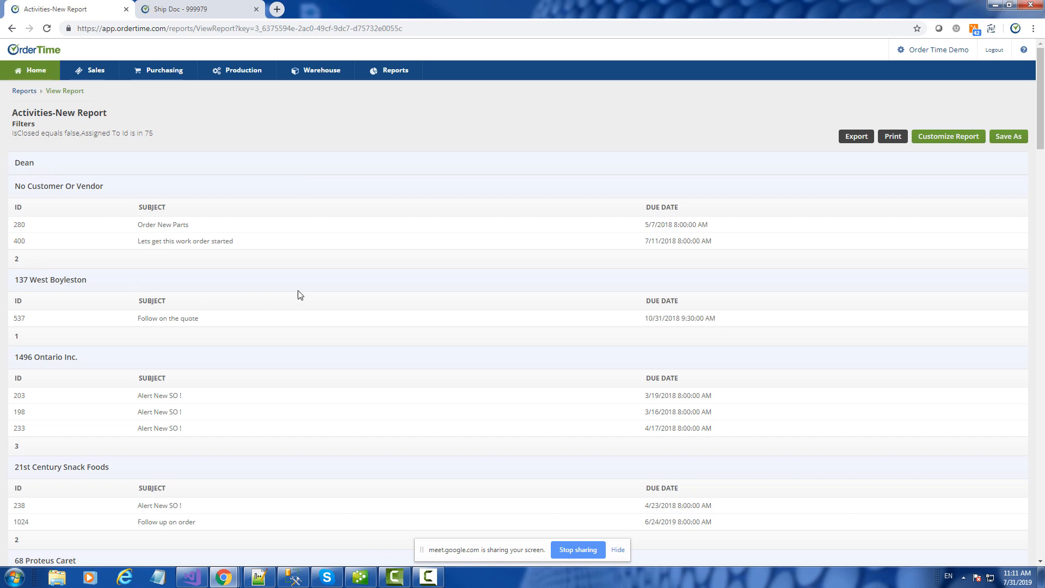
pyautogui.scroll(-5, 298, 295)
pyautogui.scroll(3, 289, 294)
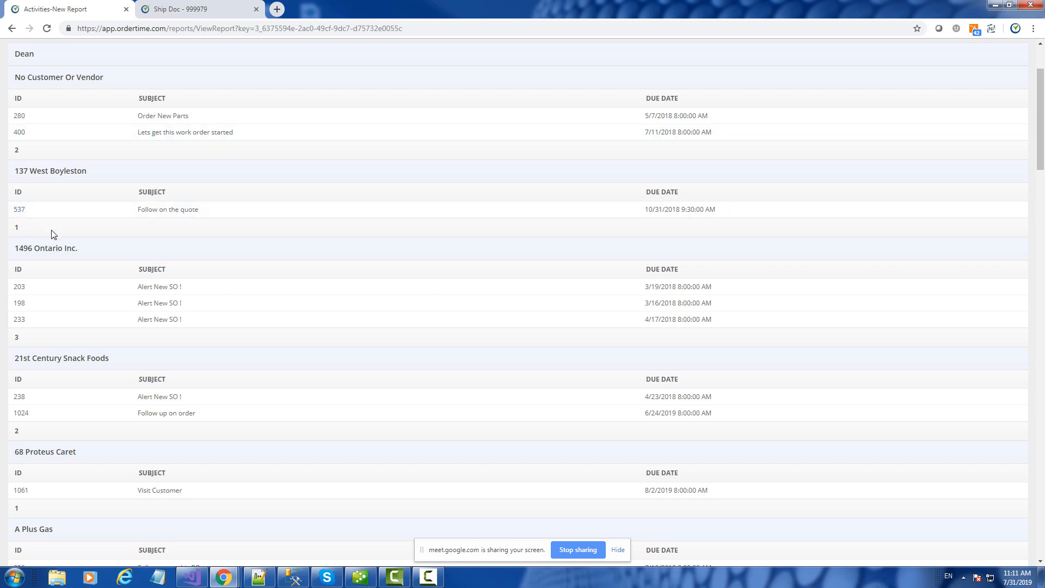
pyautogui.scroll(-20, 126, 358)
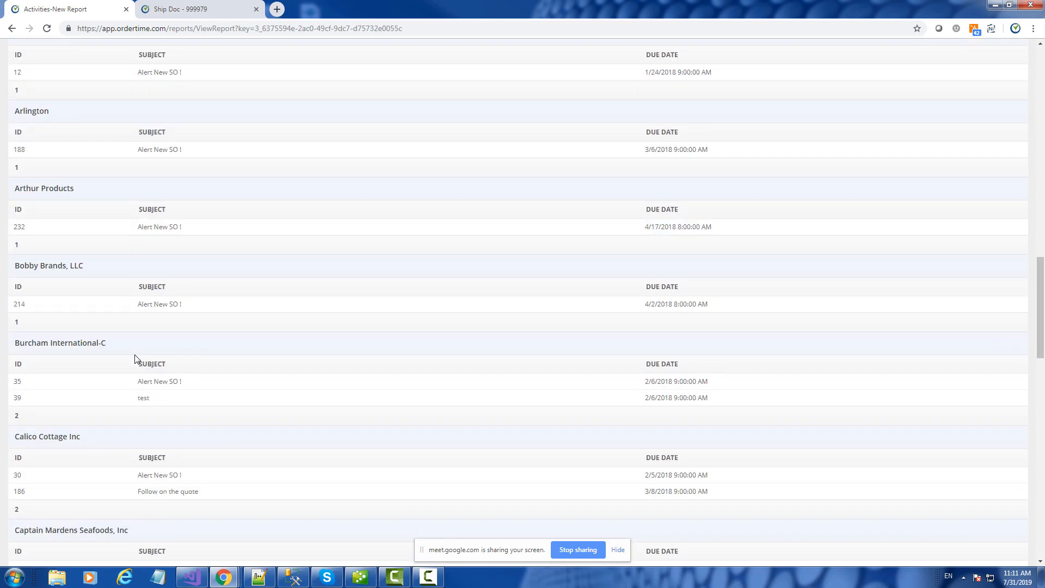
pyautogui.scroll(-12, 139, 360)
pyautogui.scroll(17, 140, 360)
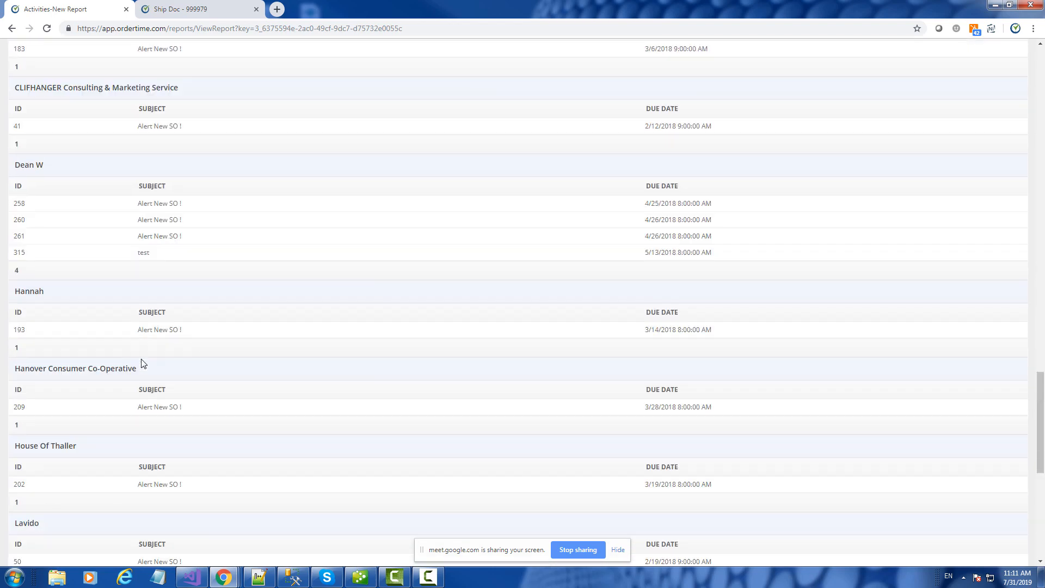
pyautogui.scroll(20, 141, 361)
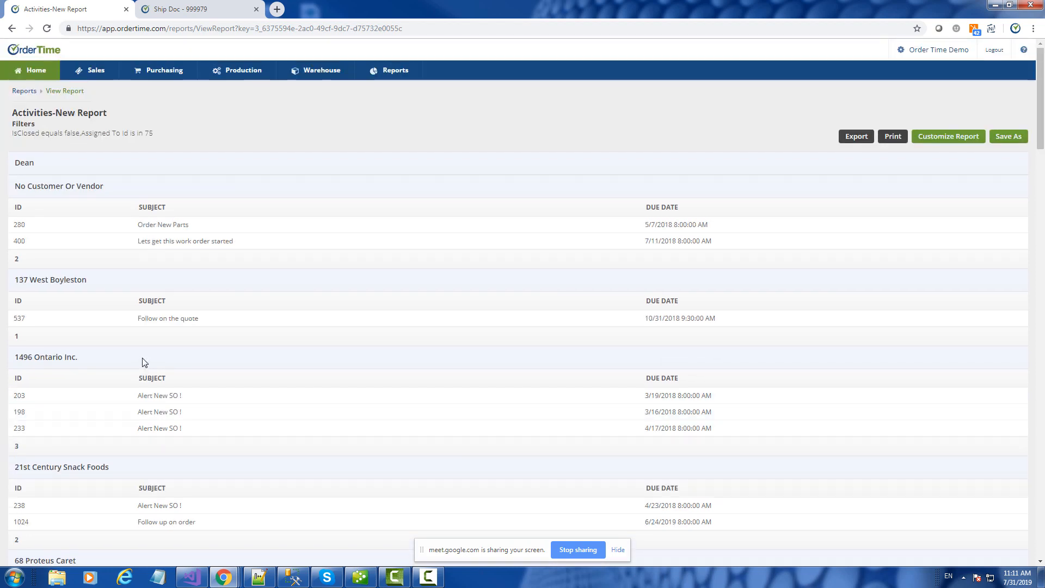
# - Add the Customer or Vendor table's Phone column under the Customer or Vendor-Name section, and run the report to check the section headers
pyautogui.click(973, 142)
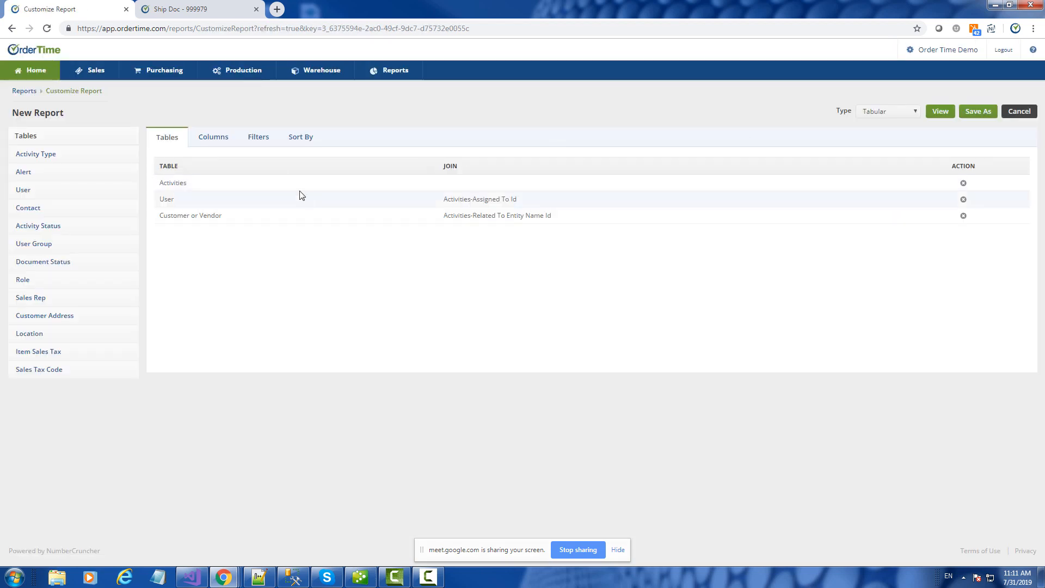
pyautogui.click(210, 140)
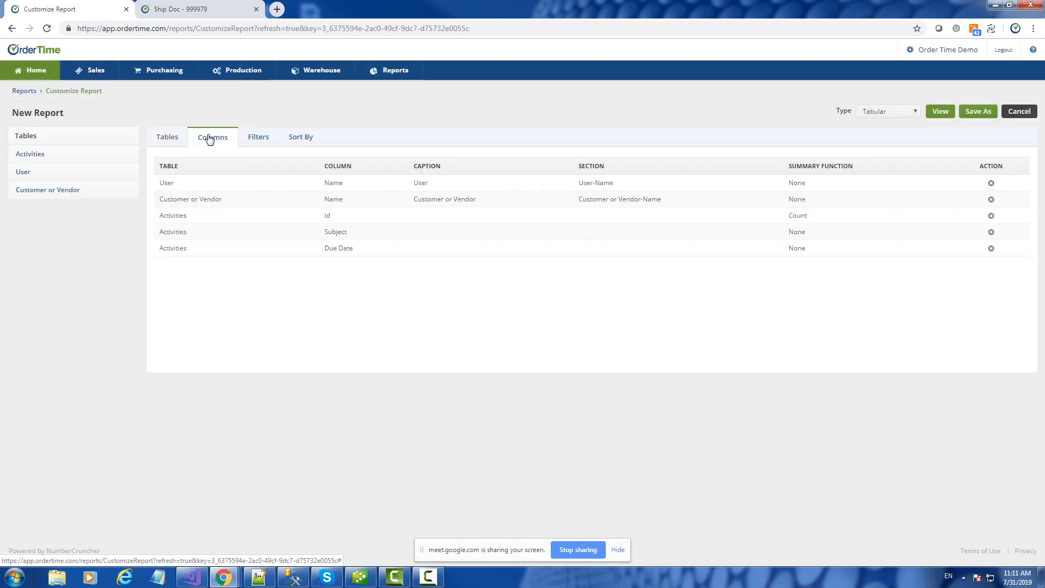
pyautogui.click(52, 190)
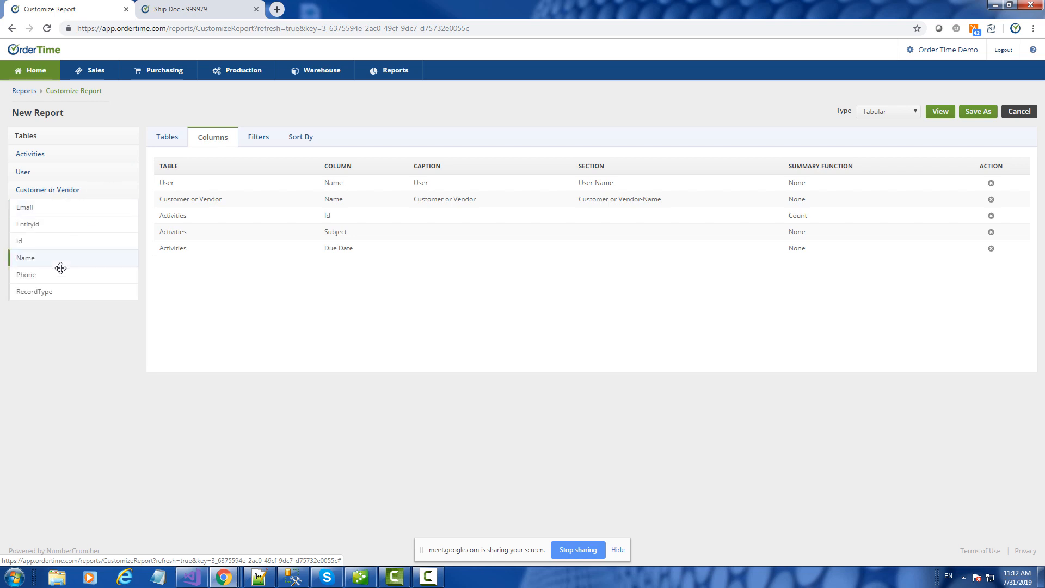
pyautogui.moveTo(40, 275); pyautogui.dragTo(210, 265)
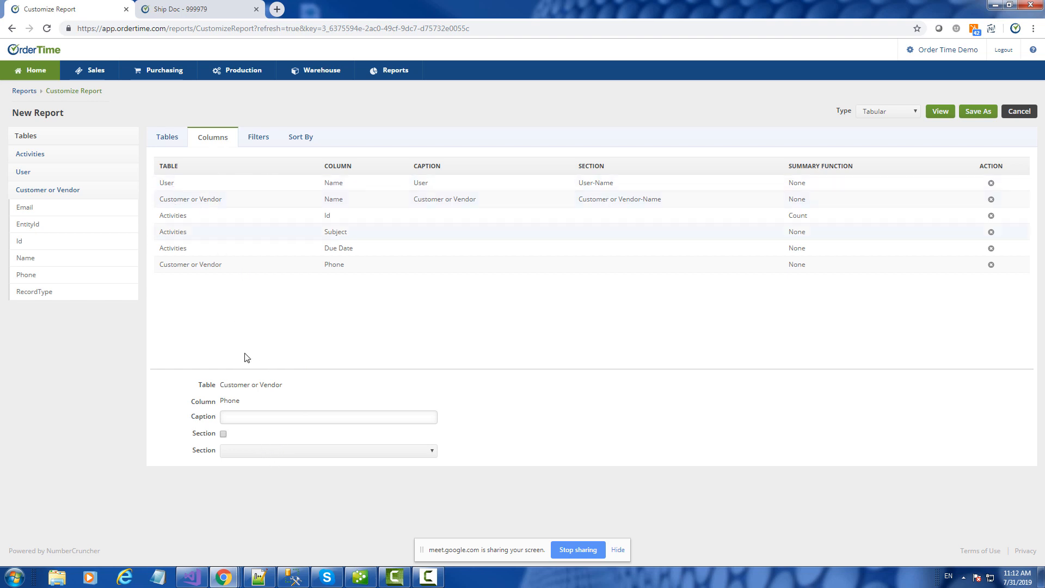
pyautogui.click(247, 451)
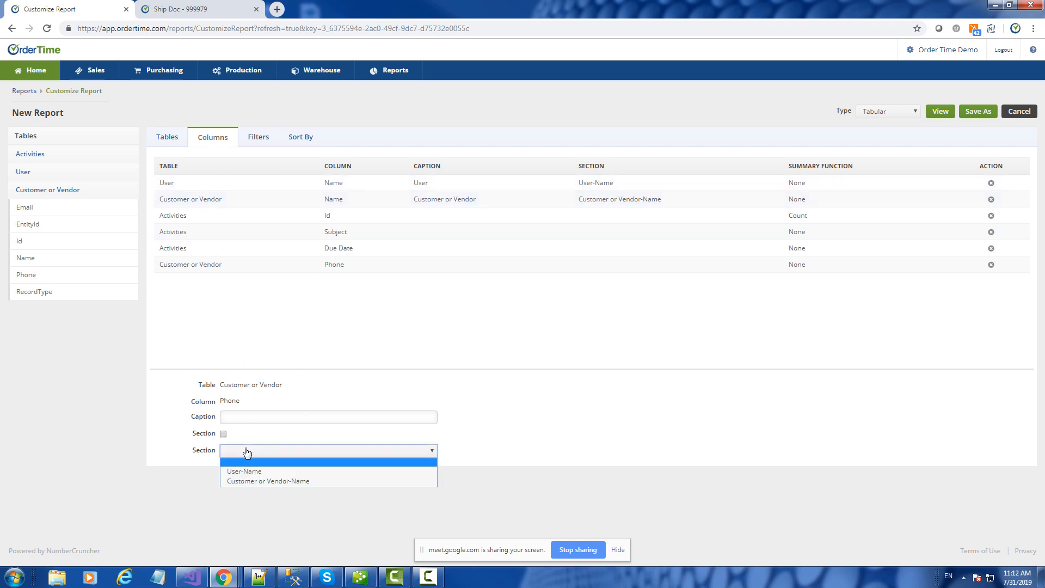
pyautogui.click(295, 481)
pyautogui.click(946, 111)
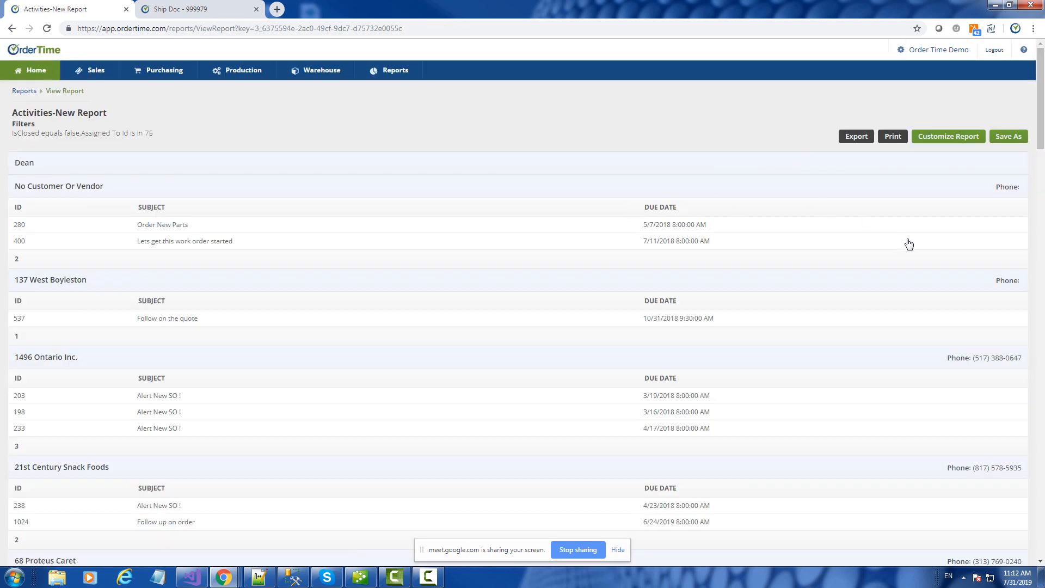
pyautogui.tripleClick(957, 359)
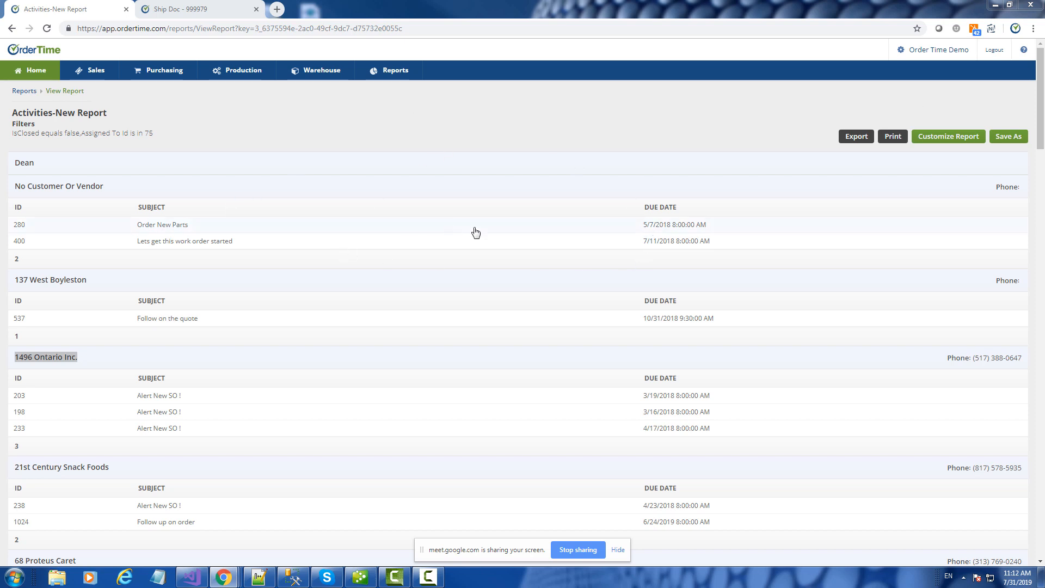
# - Save the customized report under the new name "Activity by User Demo"
pyautogui.click(1008, 140)
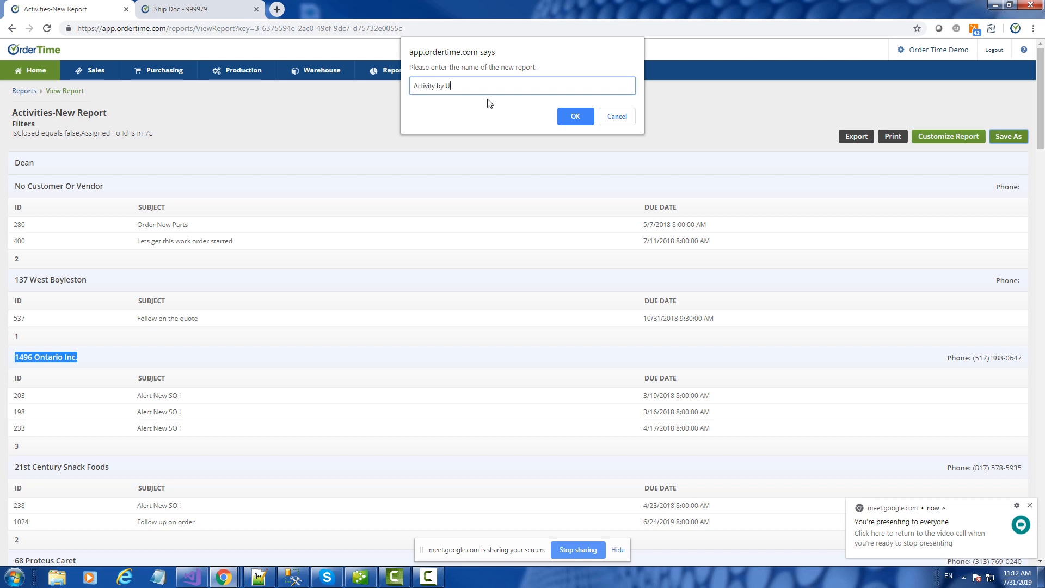
pyautogui.write('Activity by User Demo')
pyautogui.press('Return')
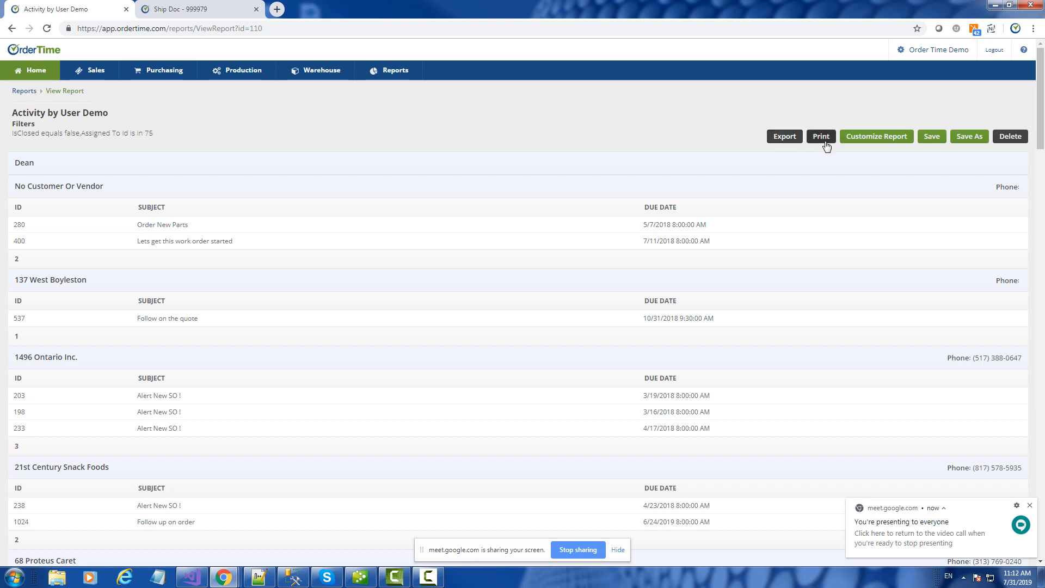
# - Export the saved report as a CSV file and open the downloaded file in Excel
pyautogui.click(778, 142)
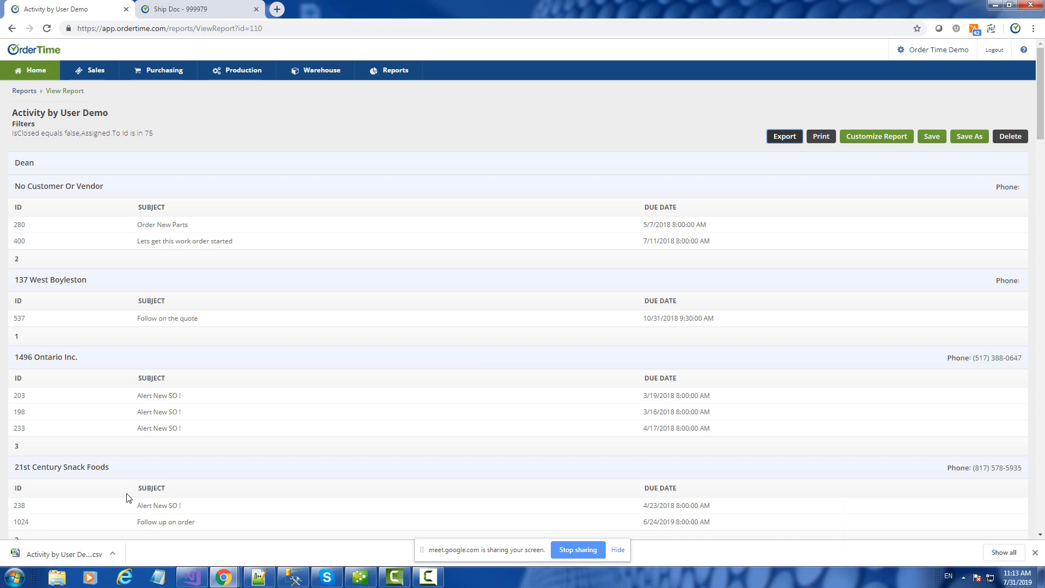
pyautogui.click(77, 555)
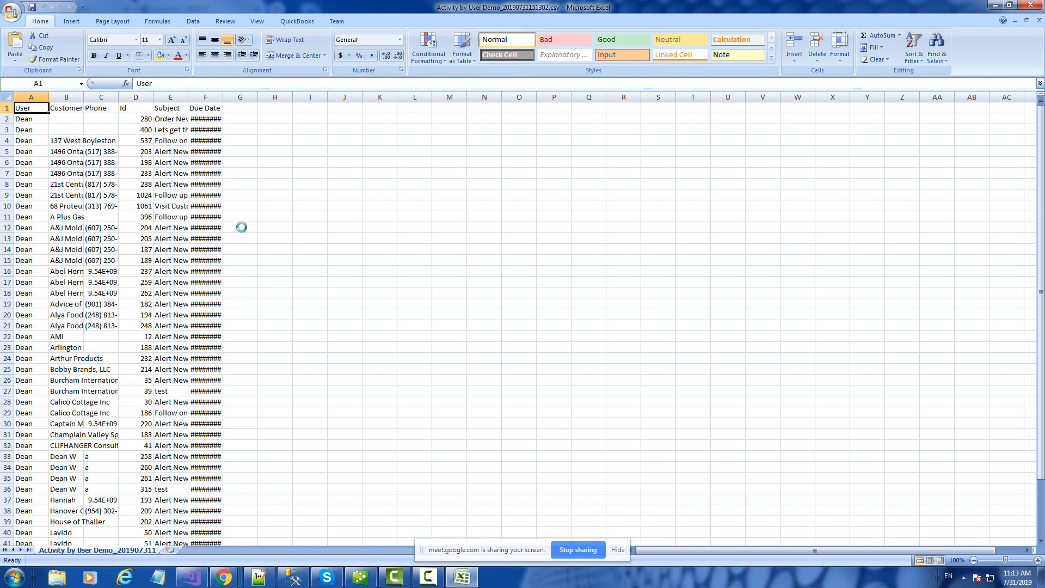
# - Widen the Customer or Vendor, Phone, Id, Subject and Due Date columns of the exported sheet, and minimize Excel
pyautogui.moveTo(221, 96); pyautogui.dragTo(271, 97)
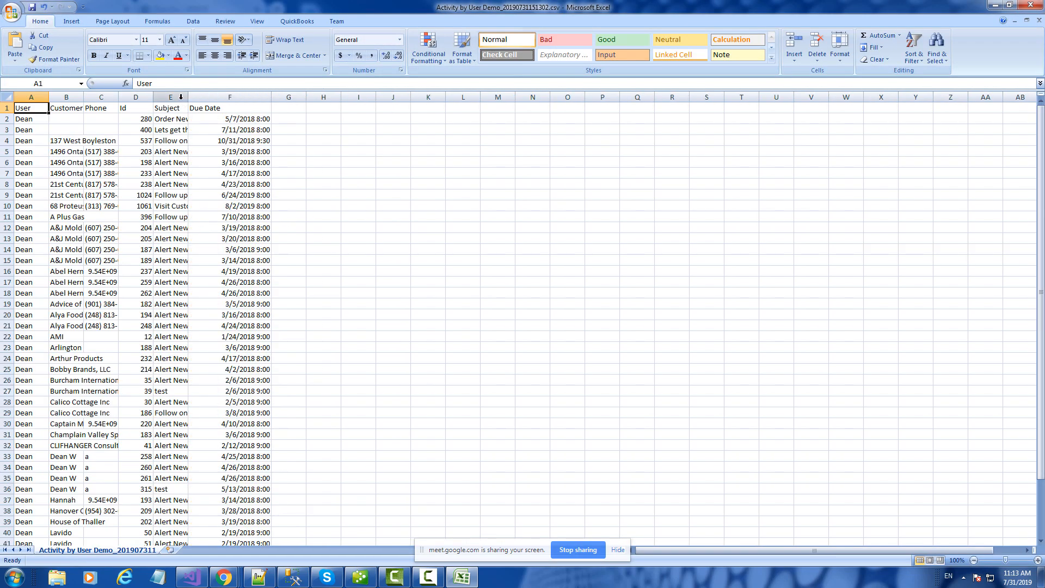
pyautogui.moveTo(188, 97); pyautogui.dragTo(235, 97)
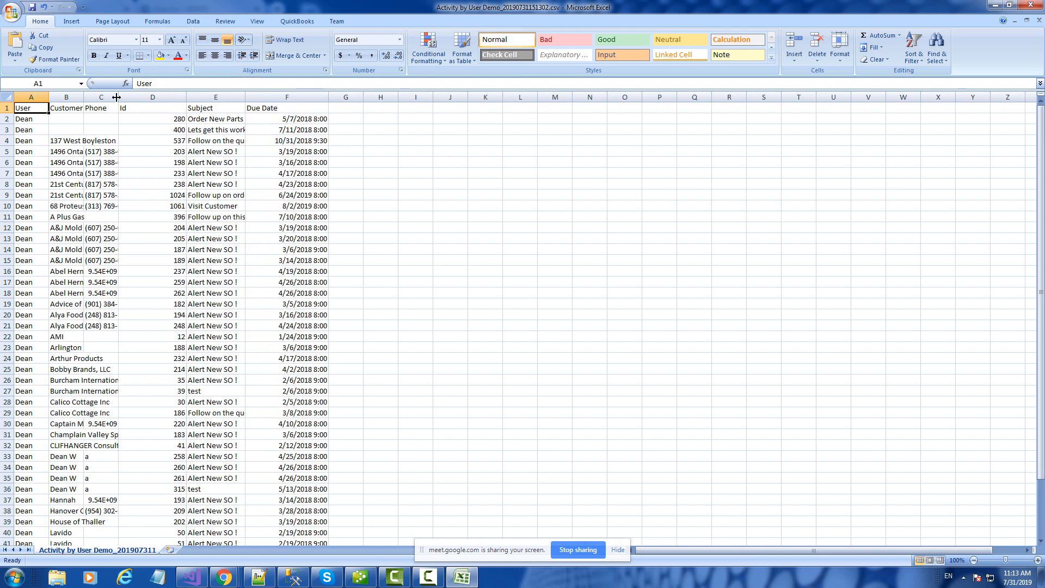
pyautogui.moveTo(119, 97); pyautogui.dragTo(167, 97)
pyautogui.moveTo(83, 97); pyautogui.dragTo(117, 97)
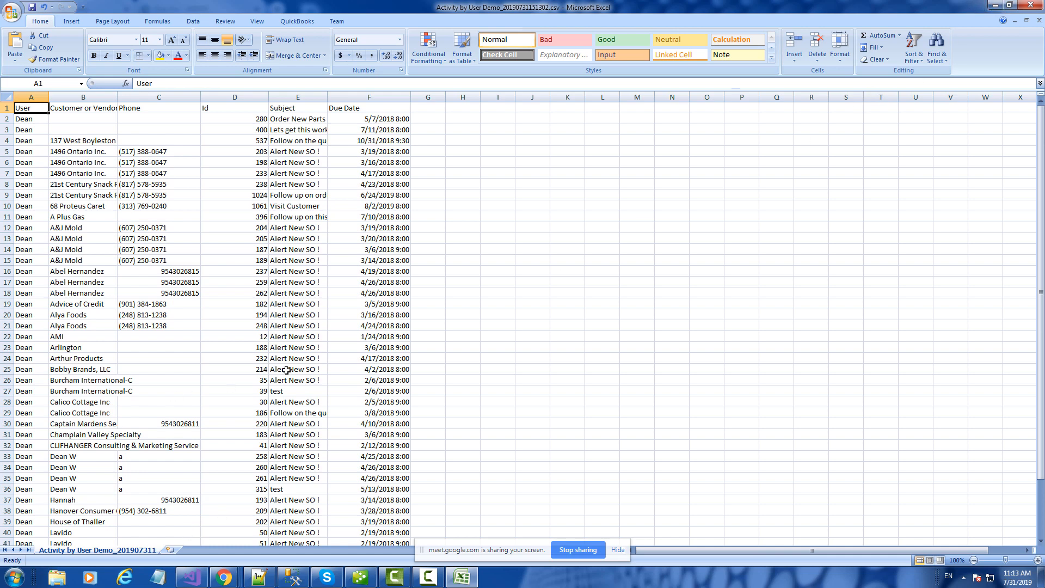
pyautogui.click(993, 6)
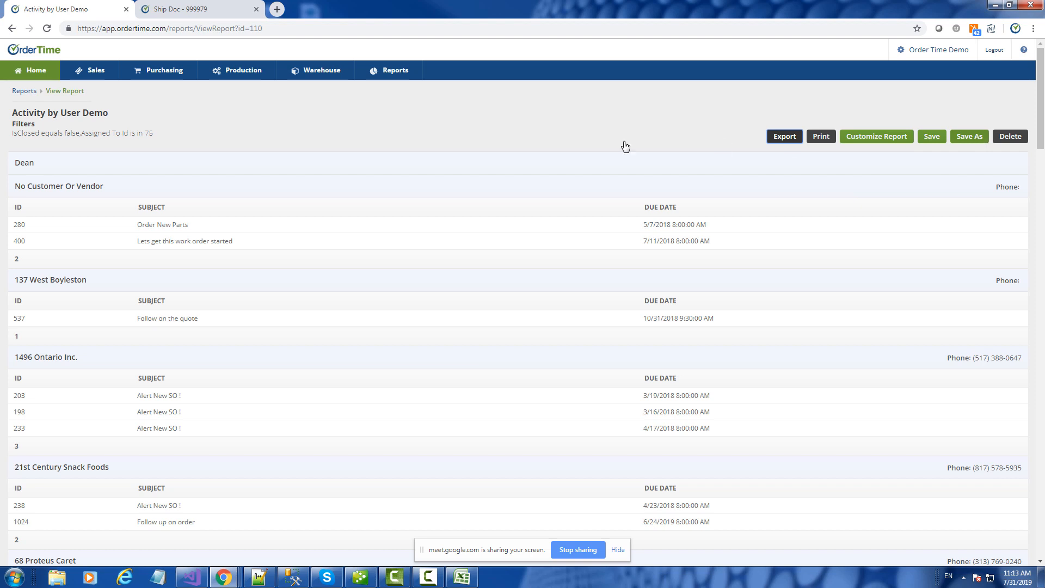
# - Return to the Reports page and look through the Frequently Run, My Reports and All Reports lists
pyautogui.click(393, 75)
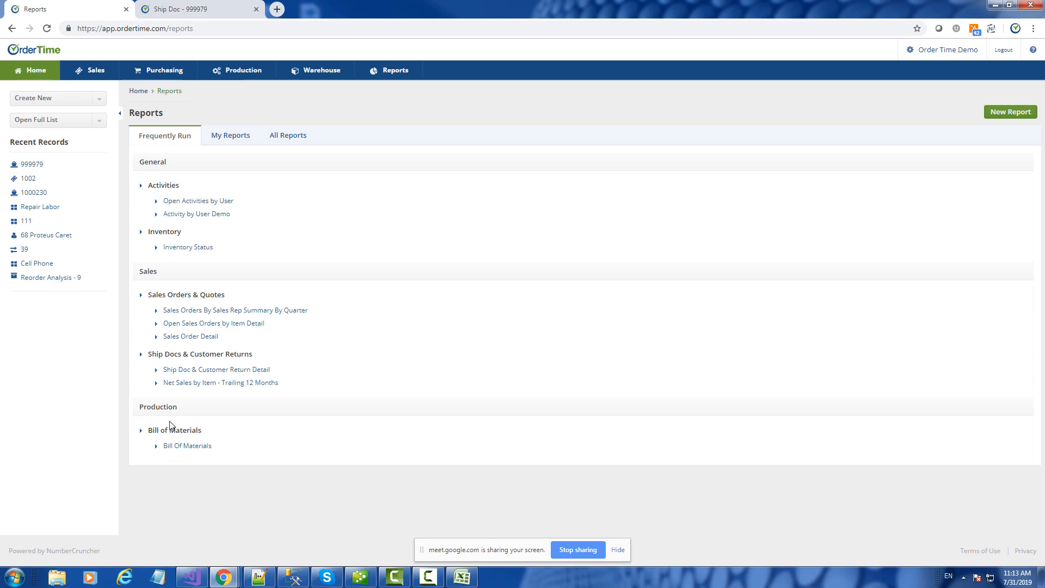
pyautogui.click(229, 137)
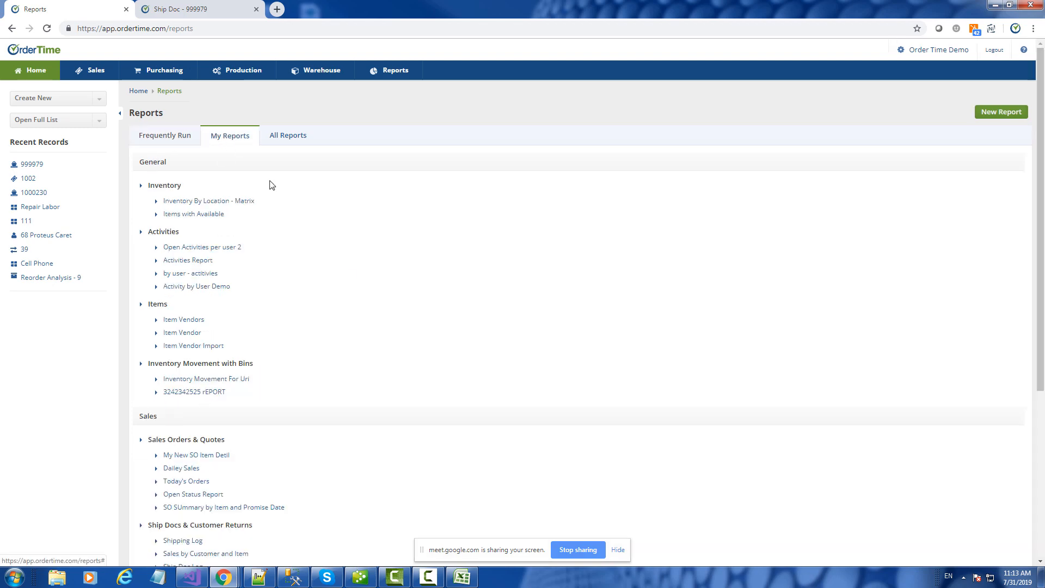
pyautogui.scroll(-4, 461, 359)
pyautogui.scroll(4, 460, 360)
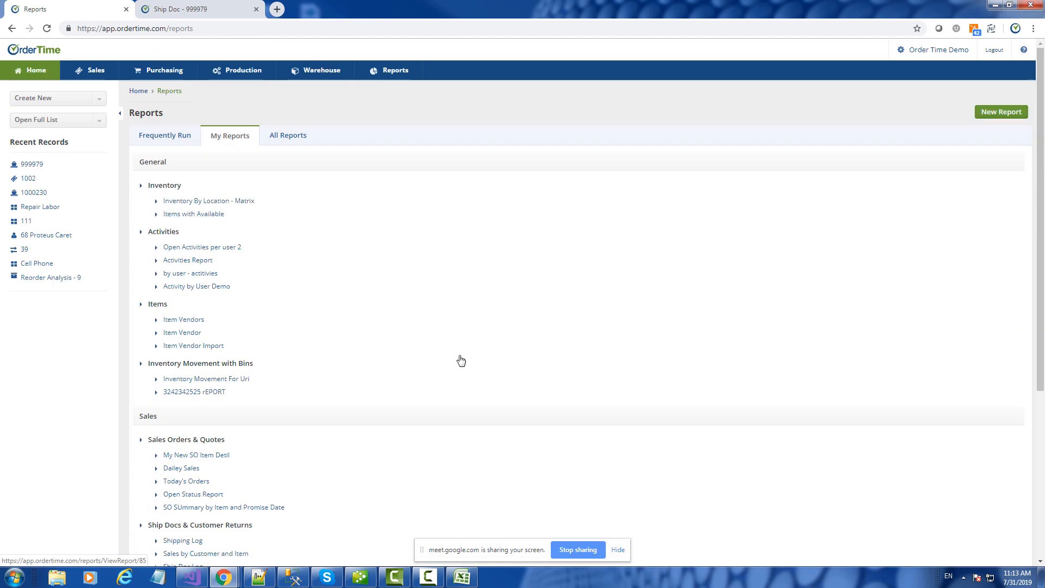
pyautogui.click(174, 143)
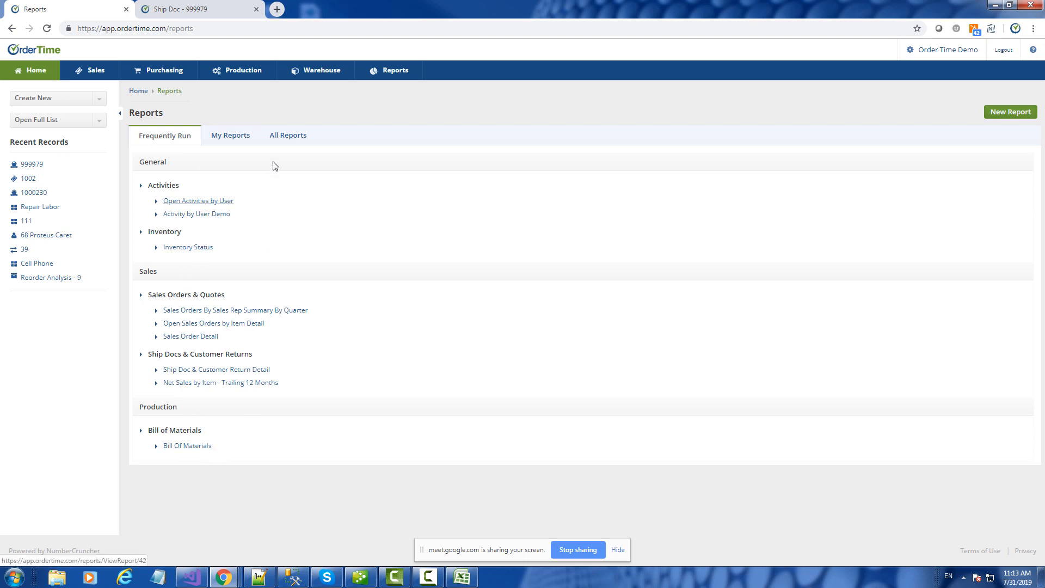
pyautogui.click(292, 140)
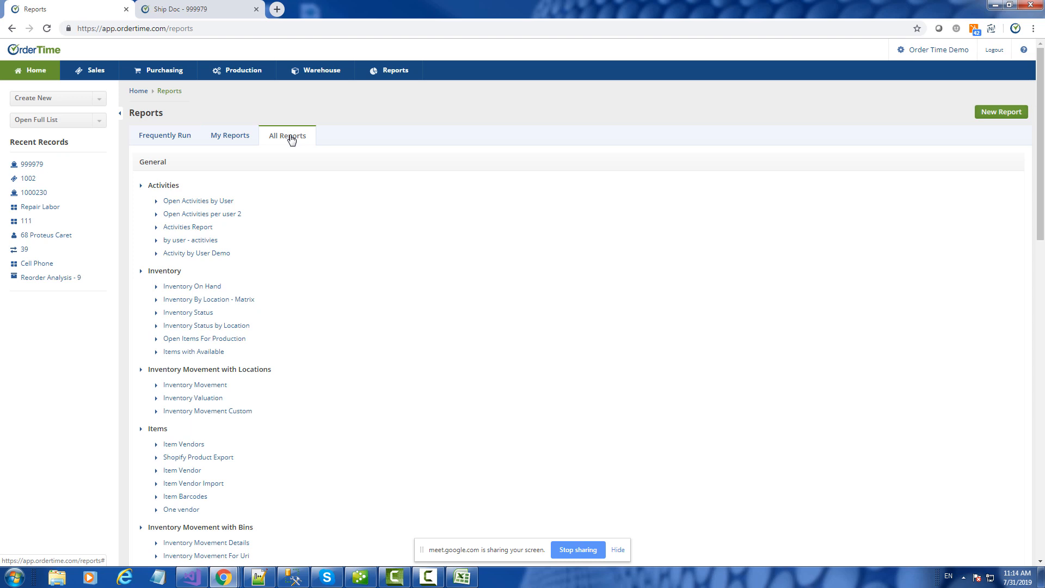
# - View the Roles list in the admin settings, and return to the Reports page
pyautogui.click(920, 57)
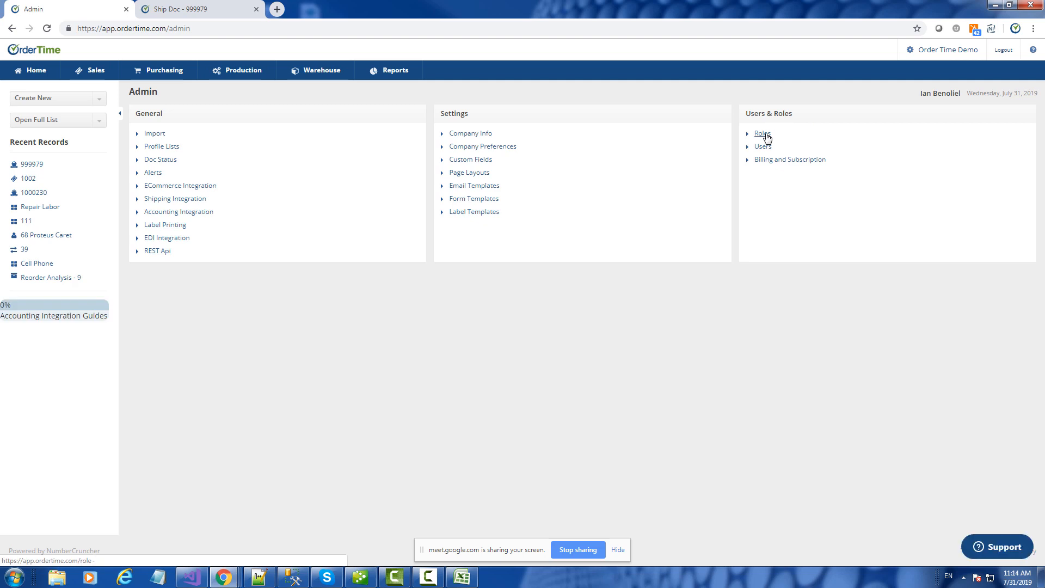
pyautogui.click(764, 135)
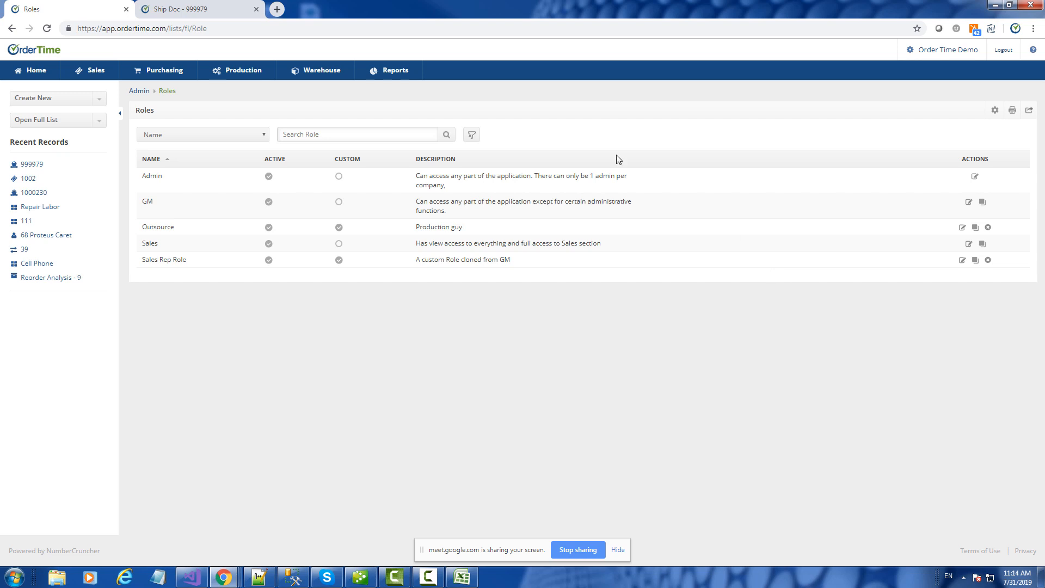
pyautogui.click(390, 77)
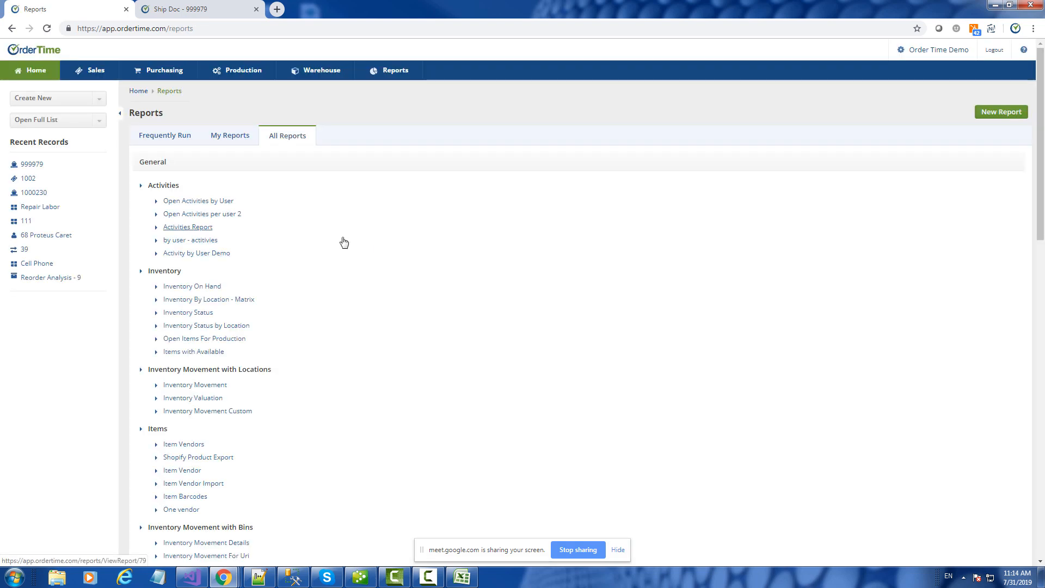
# - Open the "Open Sales Orders by Item Detail" report under Sales Orders & Quotes for customization
pyautogui.scroll(-4, 367, 269)
pyautogui.scroll(-2, 265, 389)
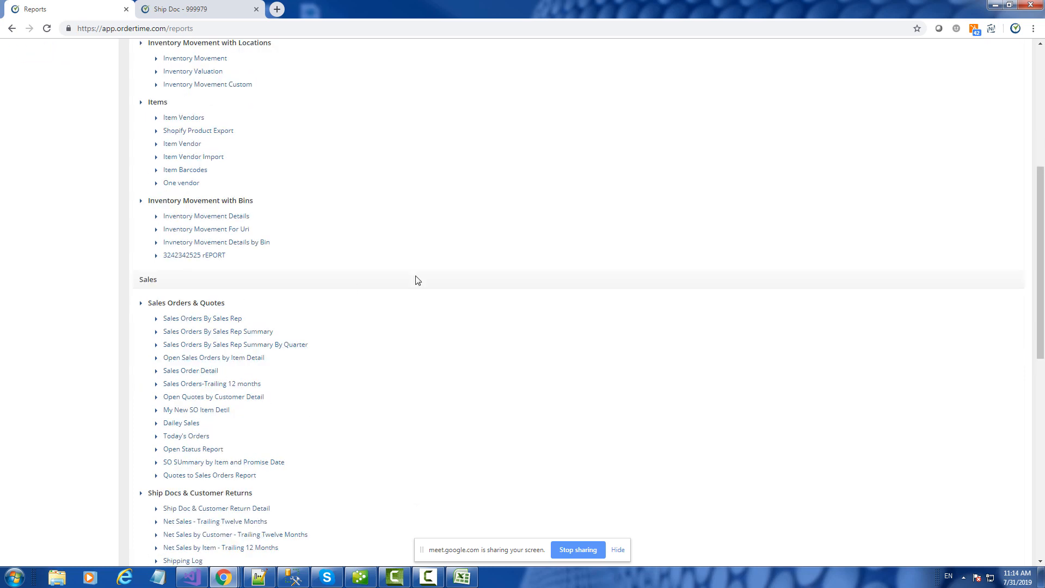
pyautogui.scroll(6, 446, 274)
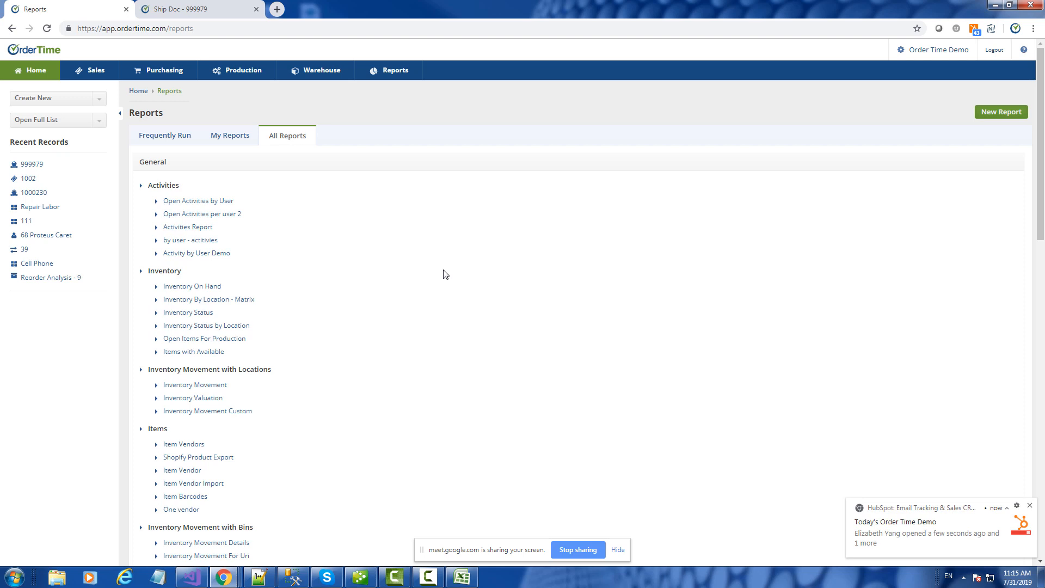
pyautogui.click(400, 76)
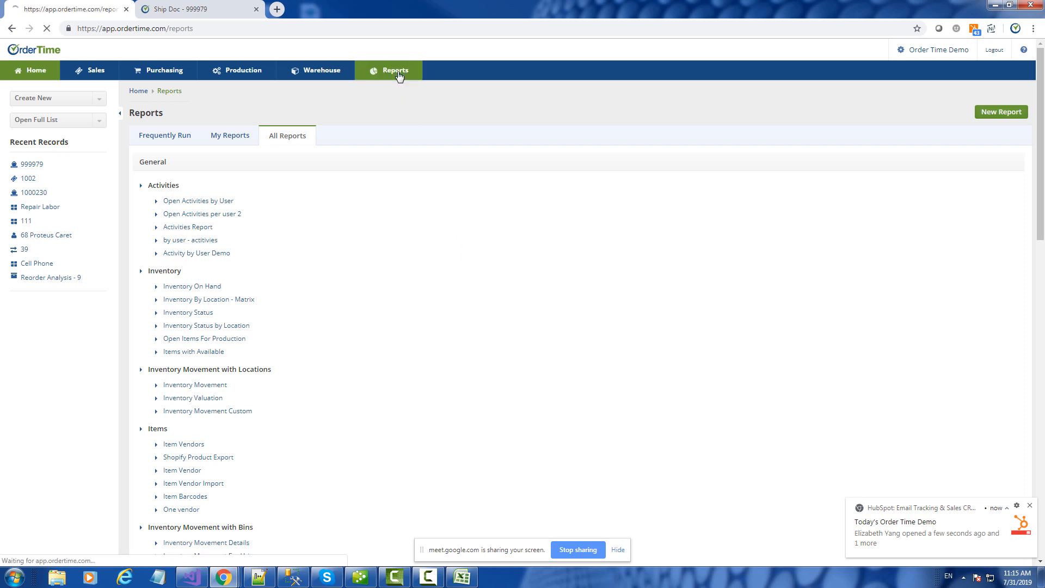
pyautogui.scroll(-5, 448, 126)
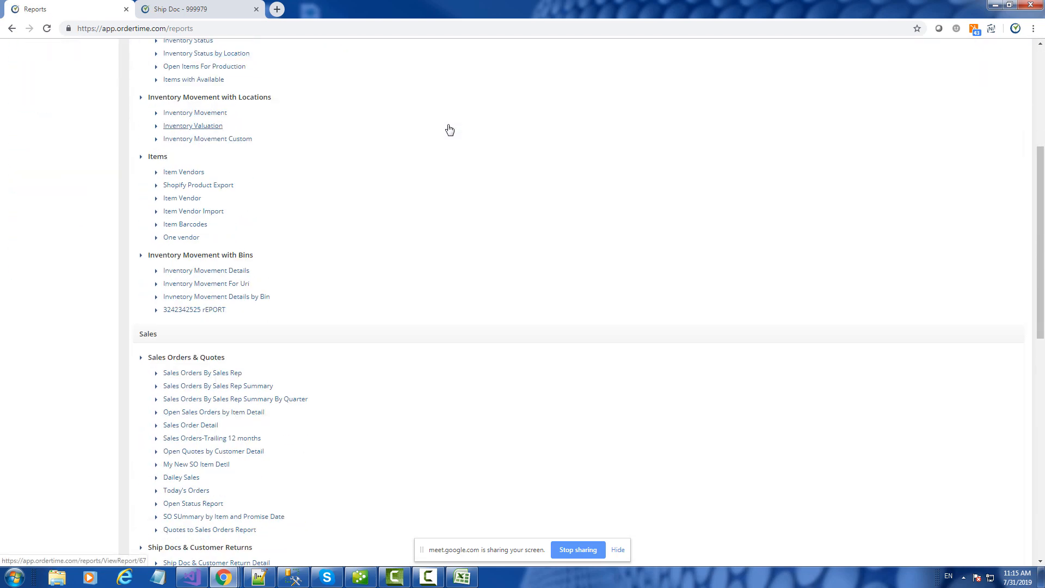
pyautogui.scroll(-3, 450, 129)
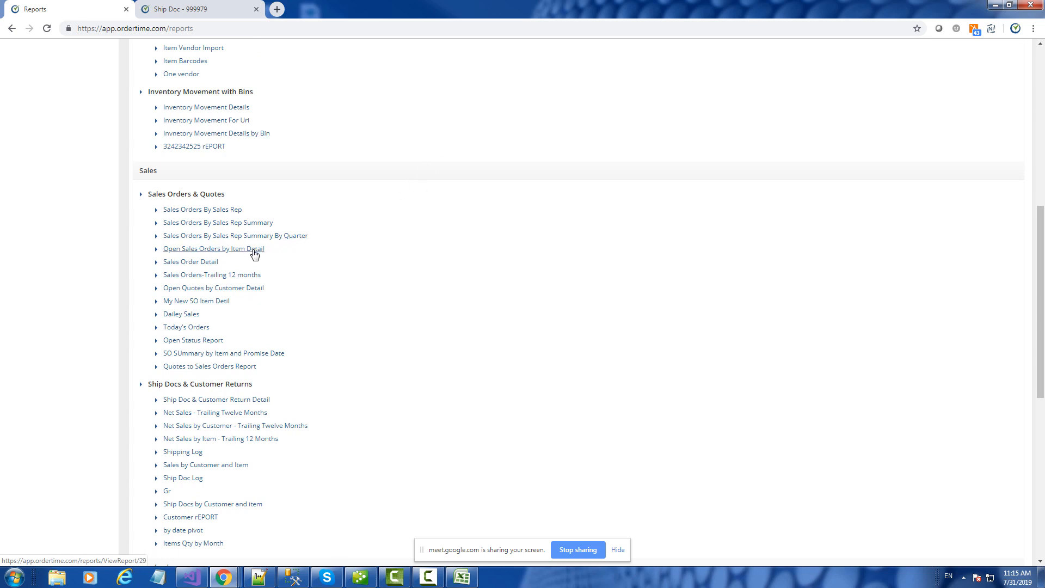
pyautogui.click(226, 250)
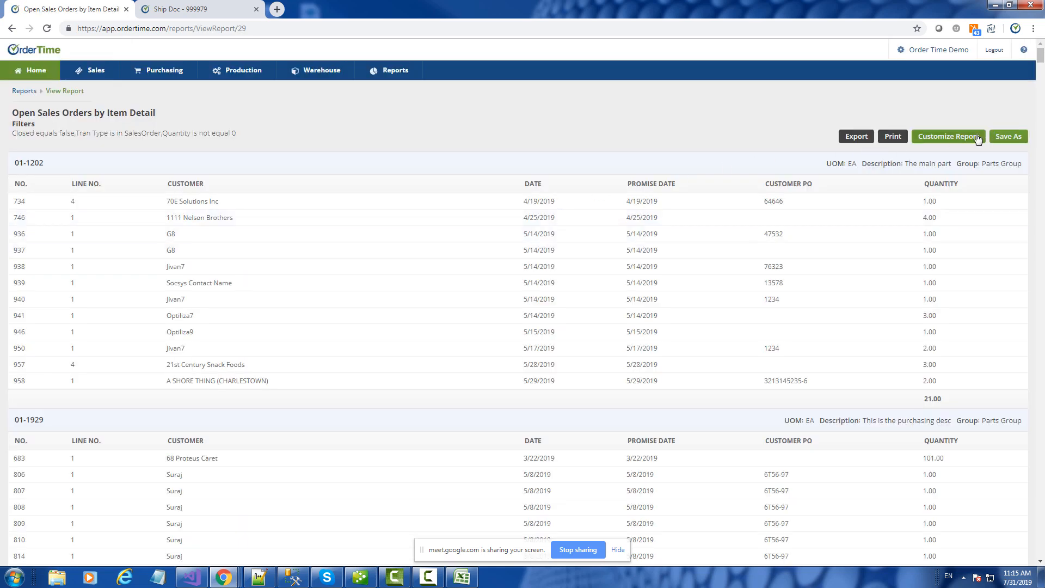
pyautogui.click(941, 140)
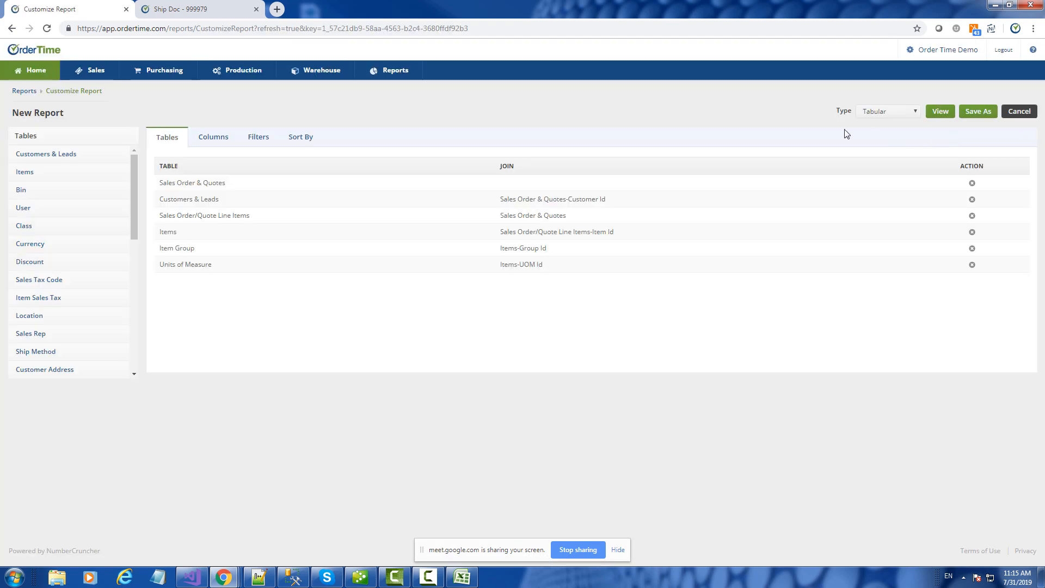
# - Check the report's Closed and Tran Type filters, and remove the Sales Order/Quote Line Items Quantity filter
pyautogui.click(251, 140)
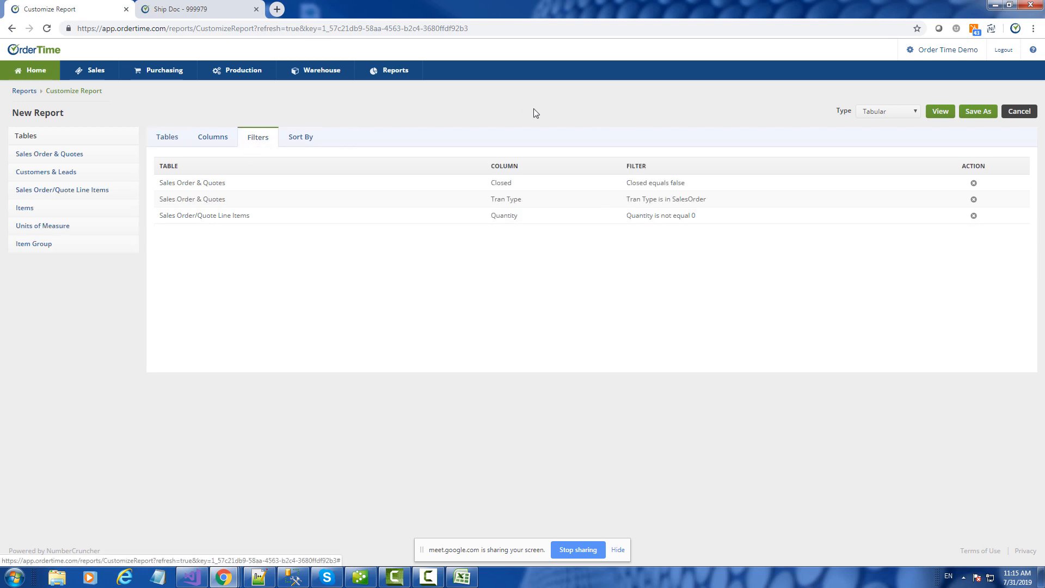
pyautogui.click(636, 183)
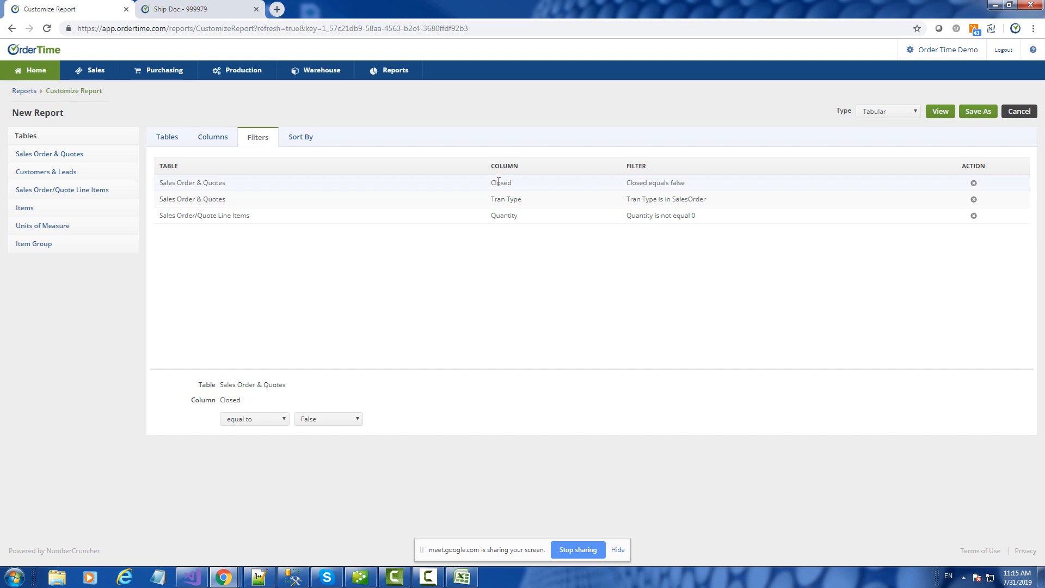
pyautogui.click(177, 199)
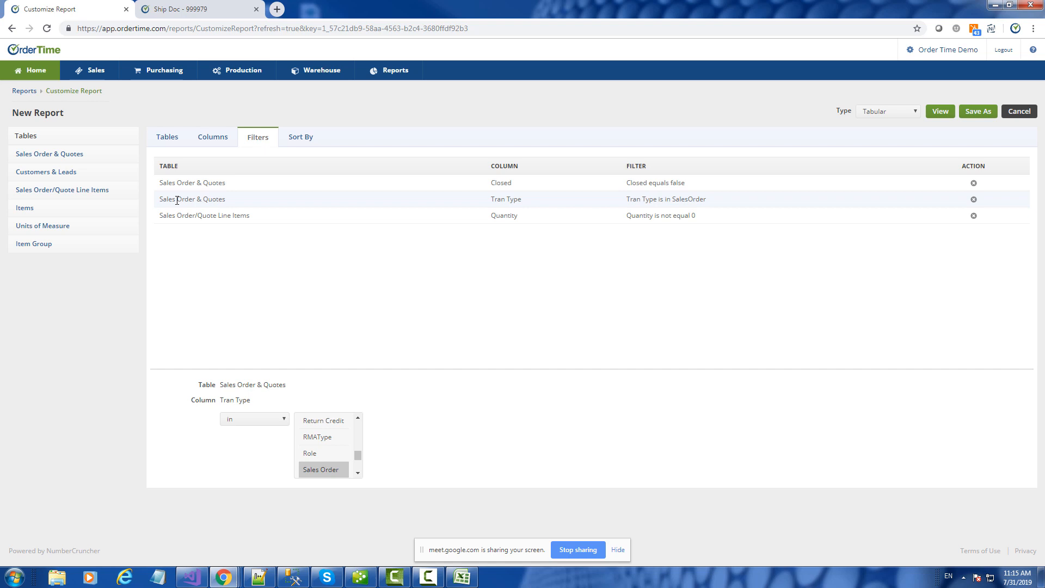
pyautogui.click(196, 216)
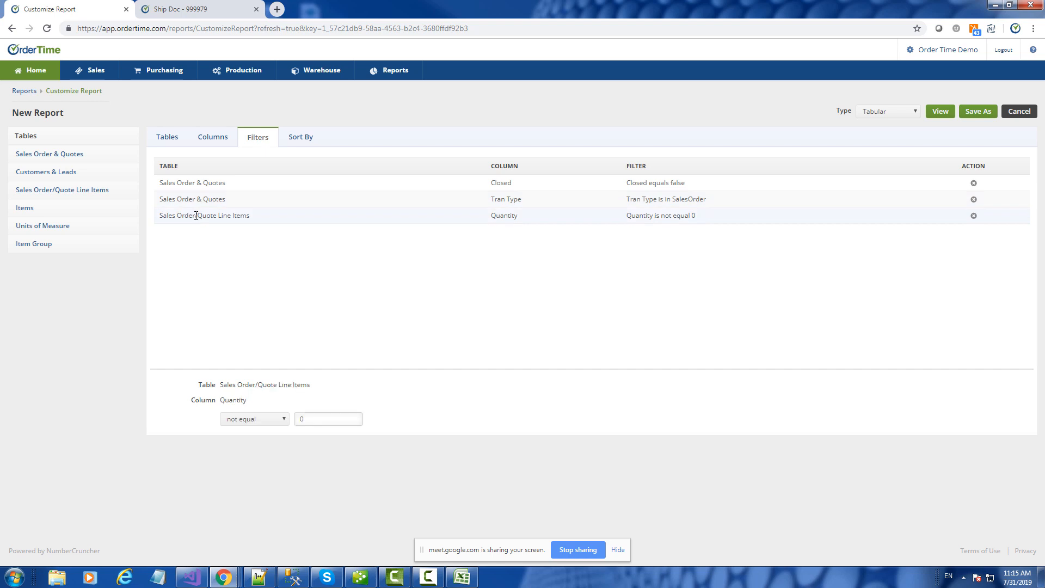
pyautogui.click(975, 218)
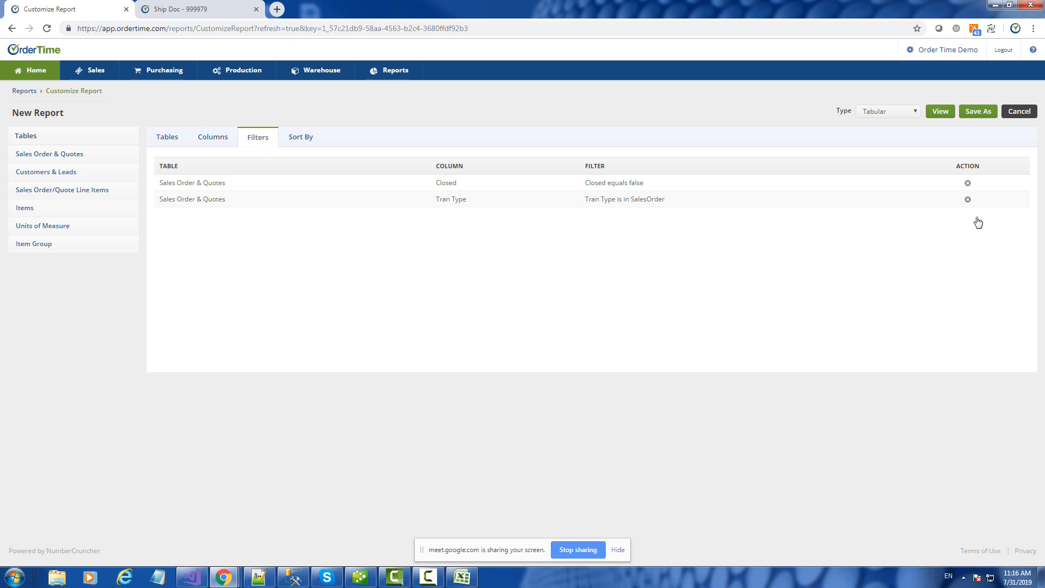
# - Review the settings of the report's columns, from the item Description and Units of Measure Abbreviation through to Quantity
pyautogui.click(220, 143)
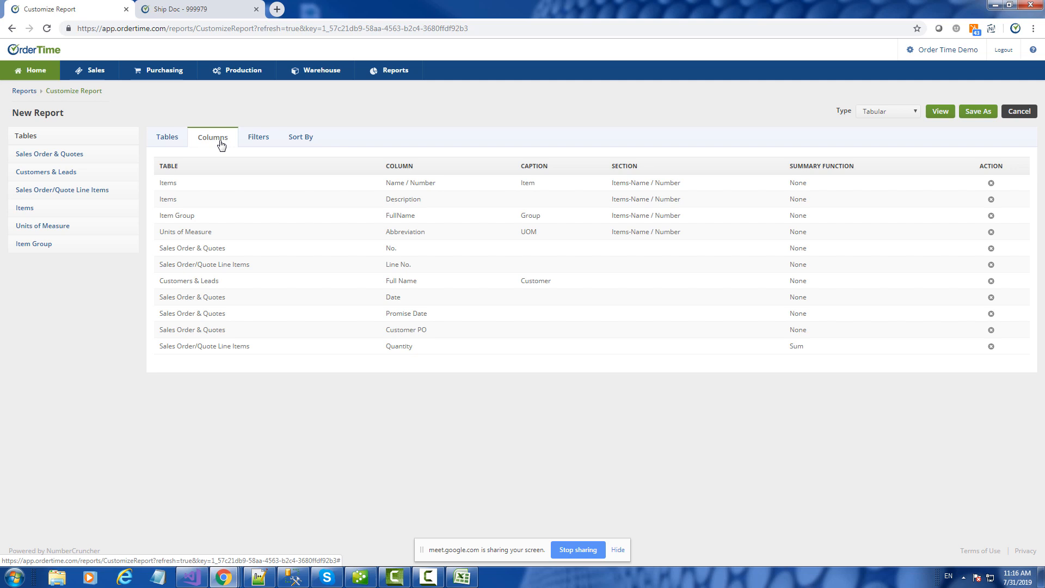
pyautogui.click(407, 201)
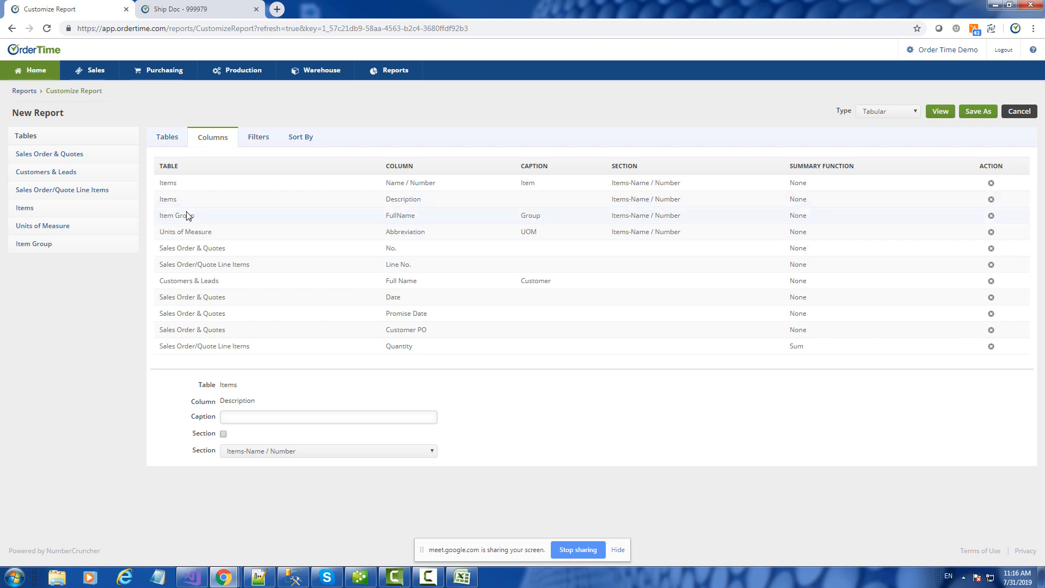
pyautogui.click(197, 232)
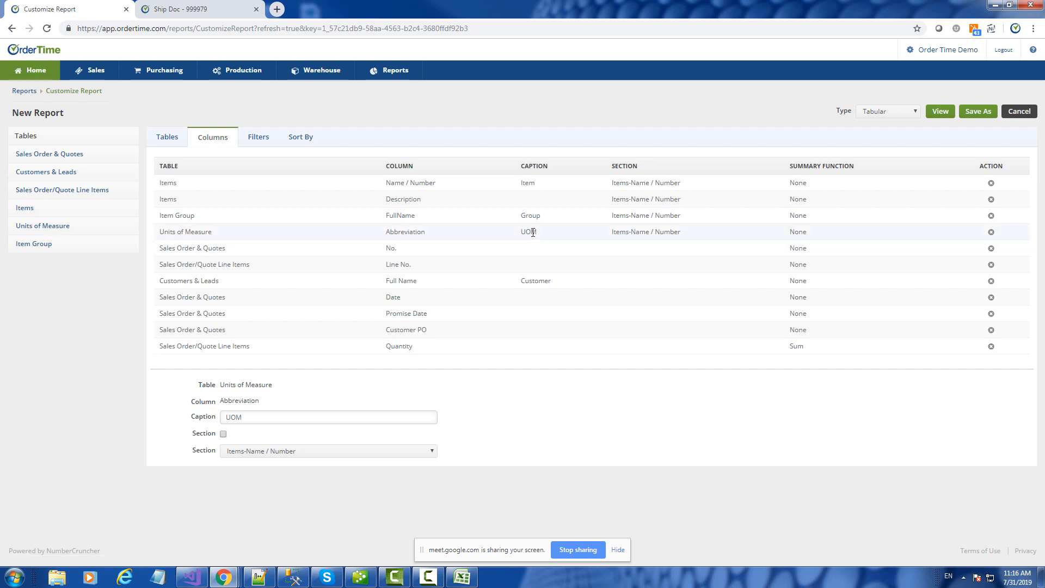
pyautogui.click(402, 252)
pyautogui.click(403, 264)
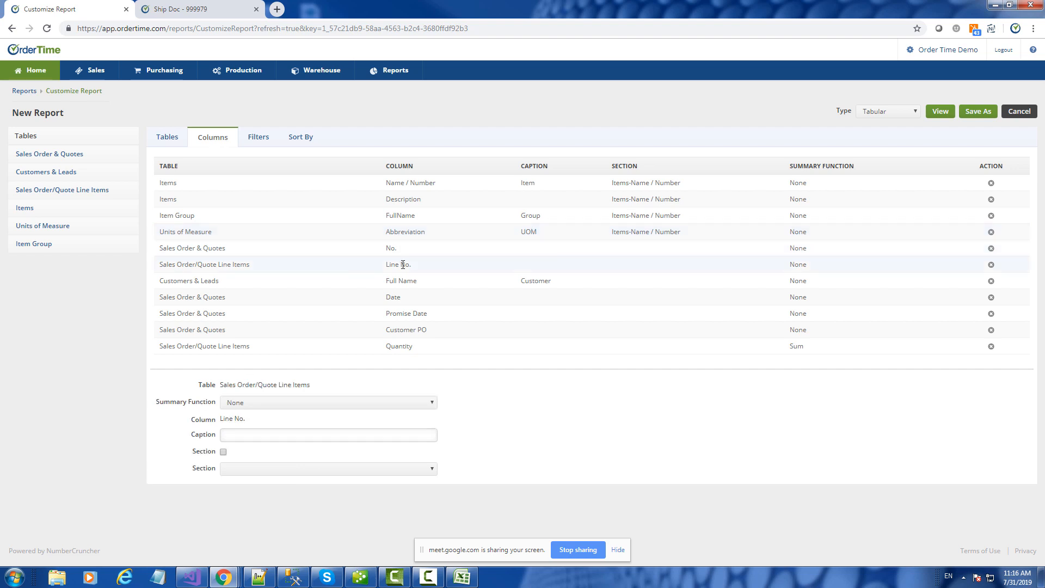
pyautogui.click(404, 280)
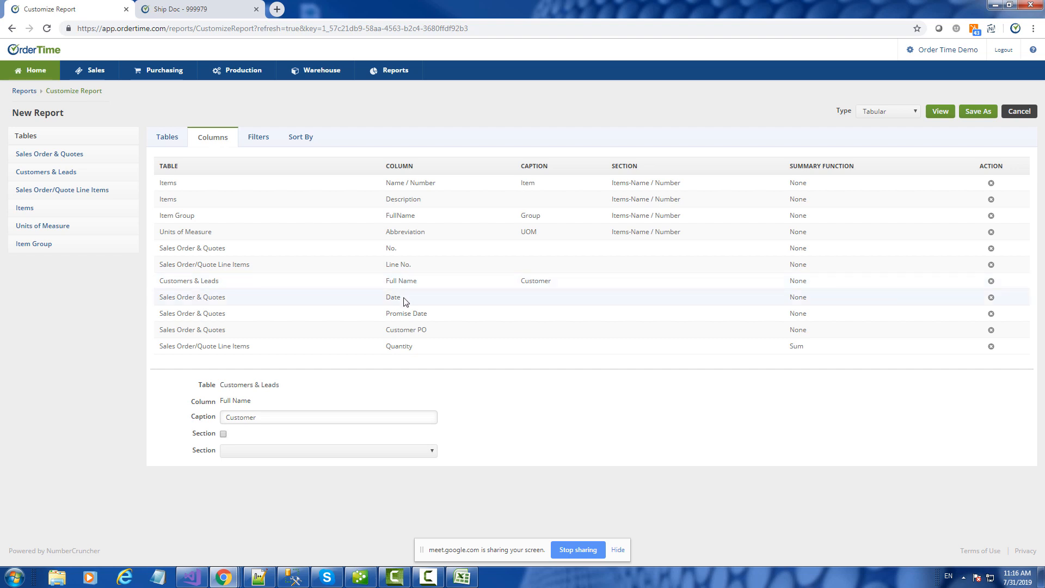
pyautogui.click(405, 299)
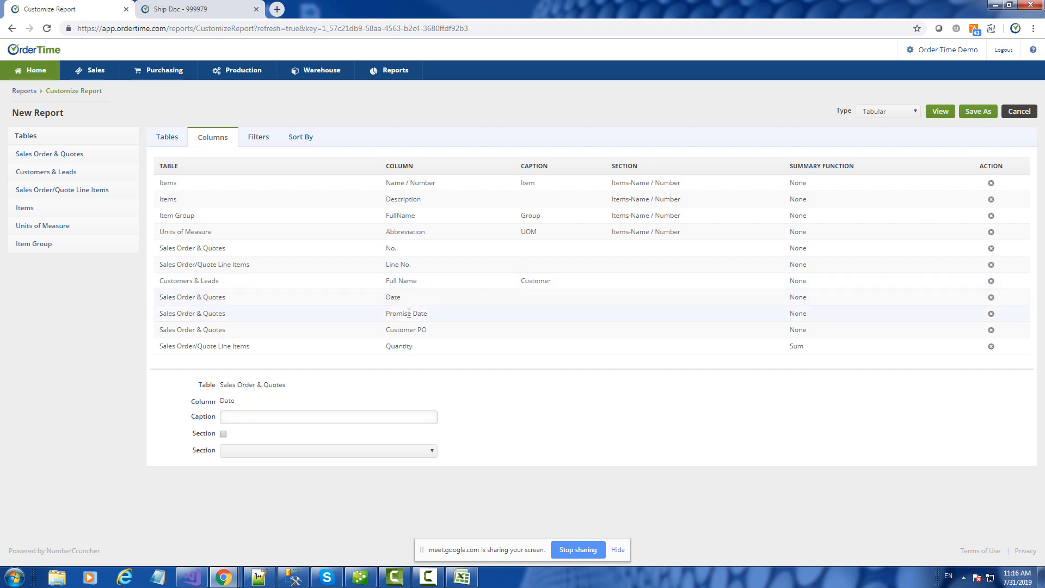
pyautogui.click(408, 312)
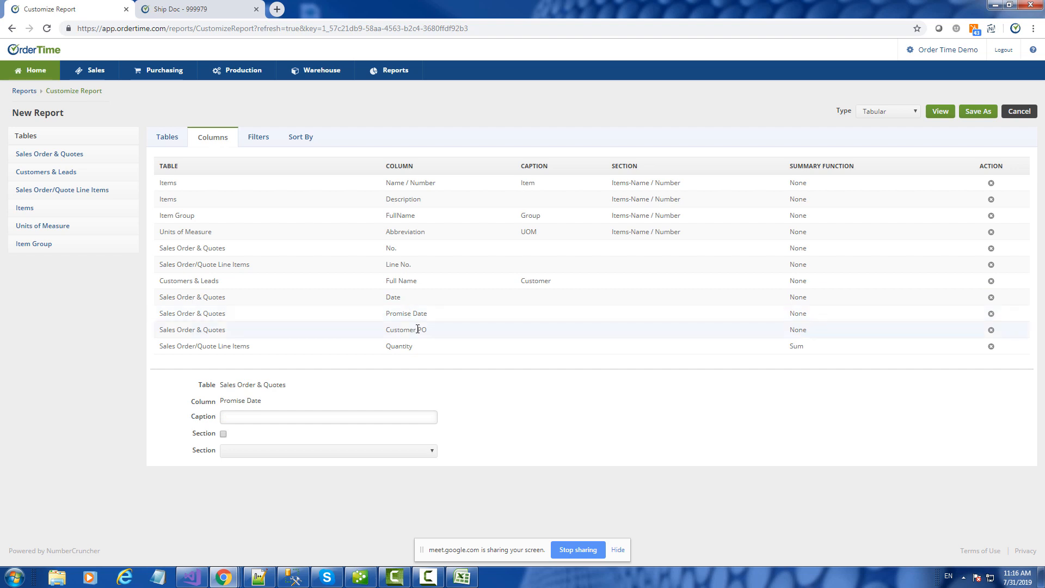
pyautogui.click(417, 328)
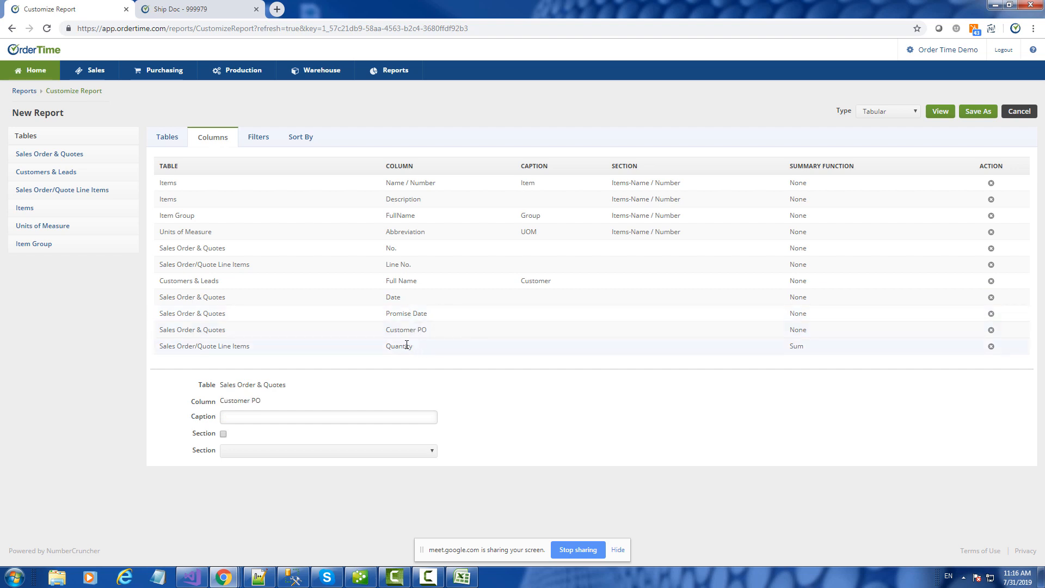
pyautogui.click(406, 345)
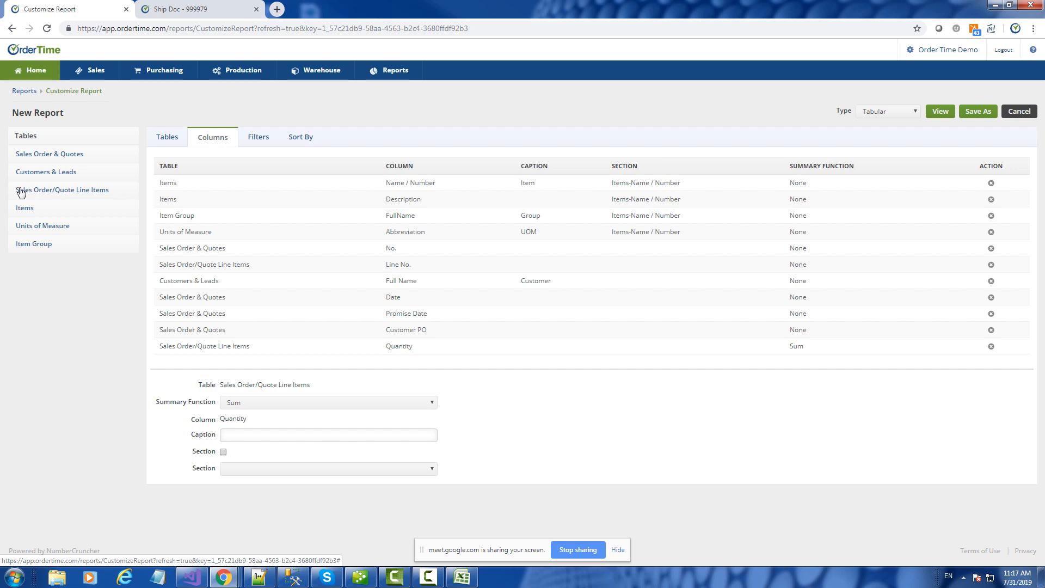
# - Add the Open Quantity and Open Amount columns from the Sales Order/Quote Line Items table to the report
pyautogui.click(99, 191)
pyautogui.scroll(-2, 110, 238)
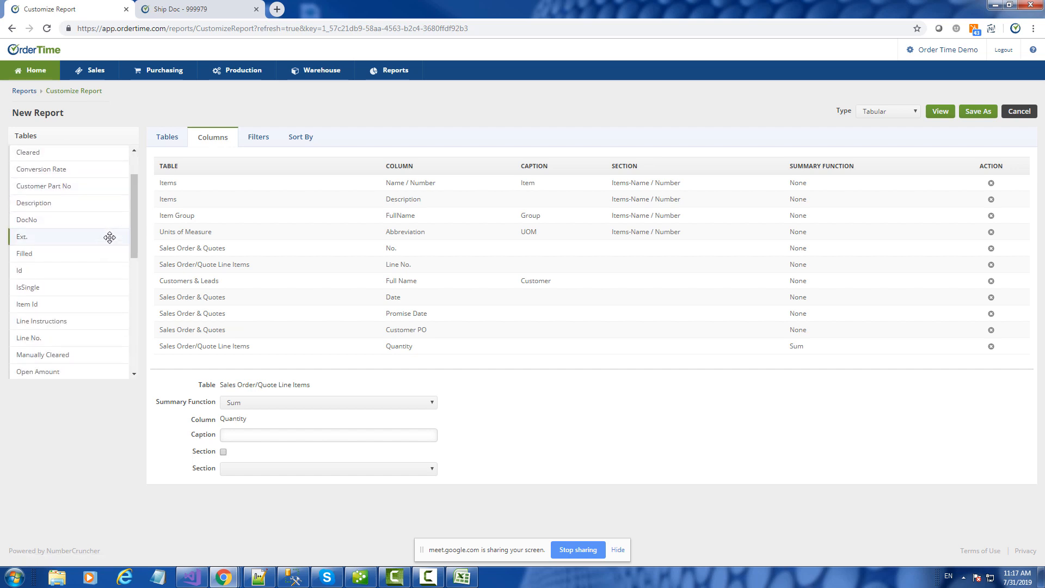
pyautogui.scroll(-2, 109, 237)
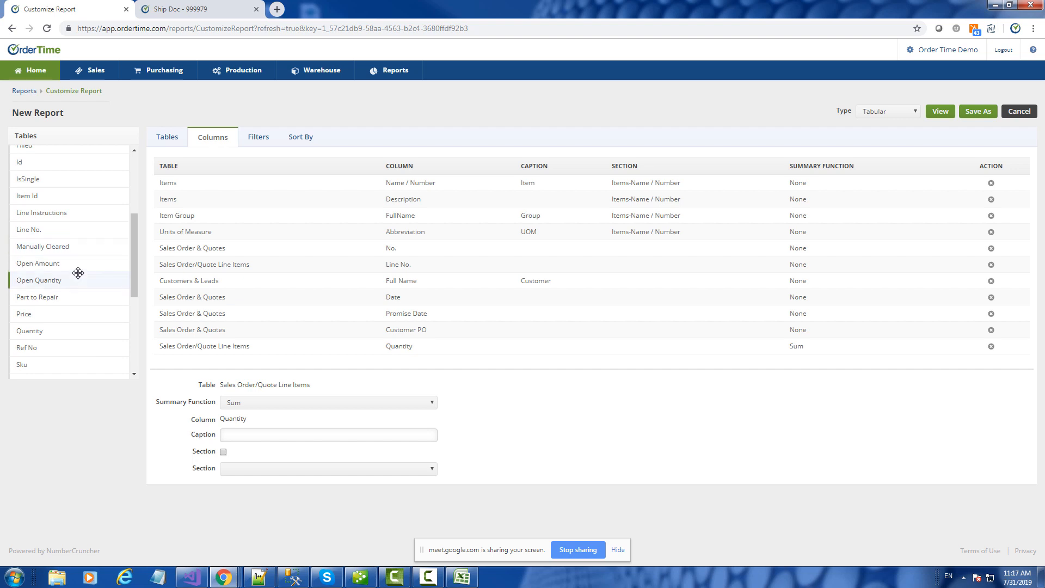
pyautogui.moveTo(105, 286); pyautogui.dragTo(236, 362)
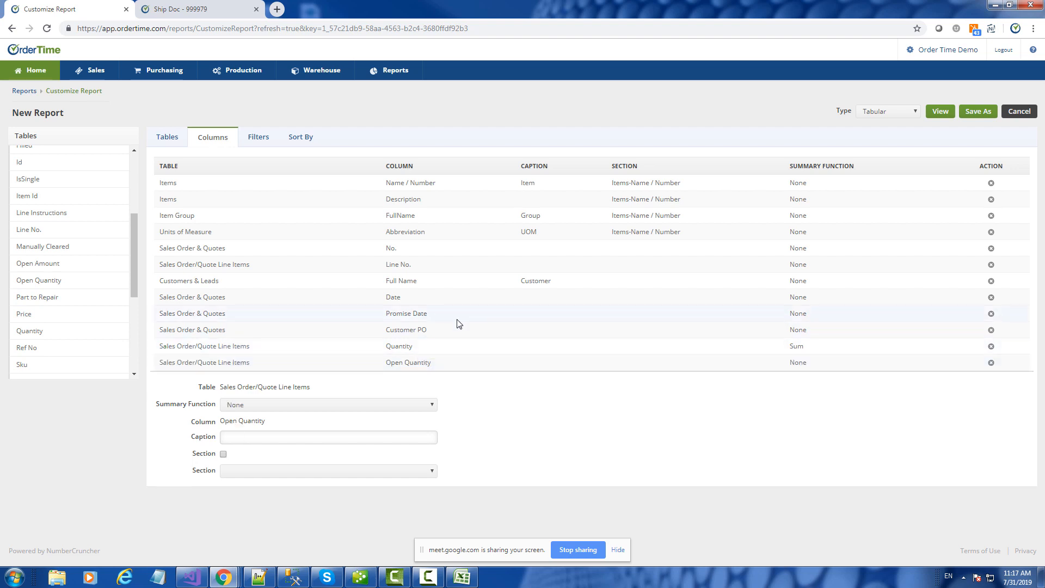
pyautogui.click(401, 347)
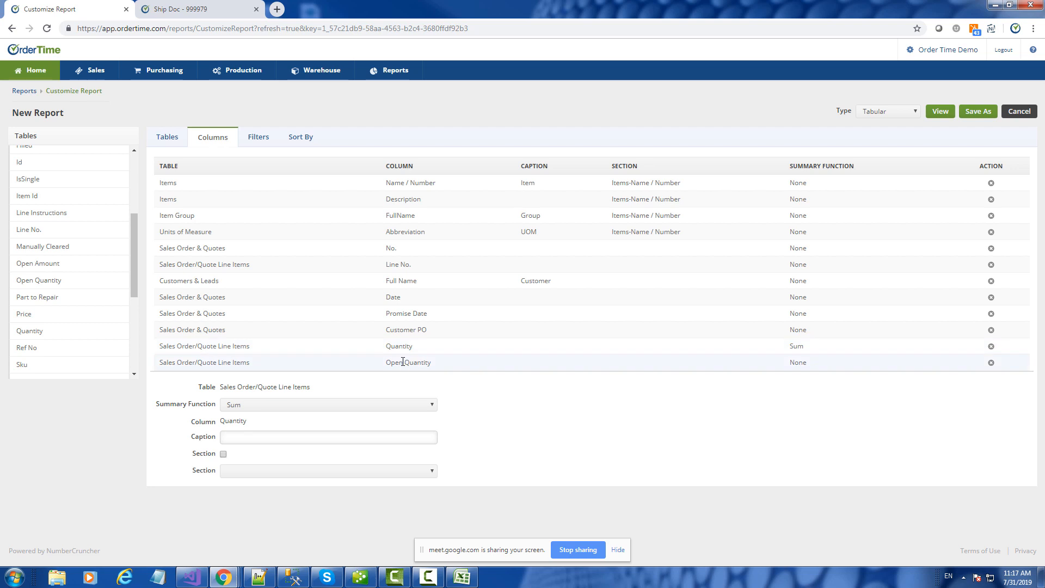
pyautogui.click(403, 362)
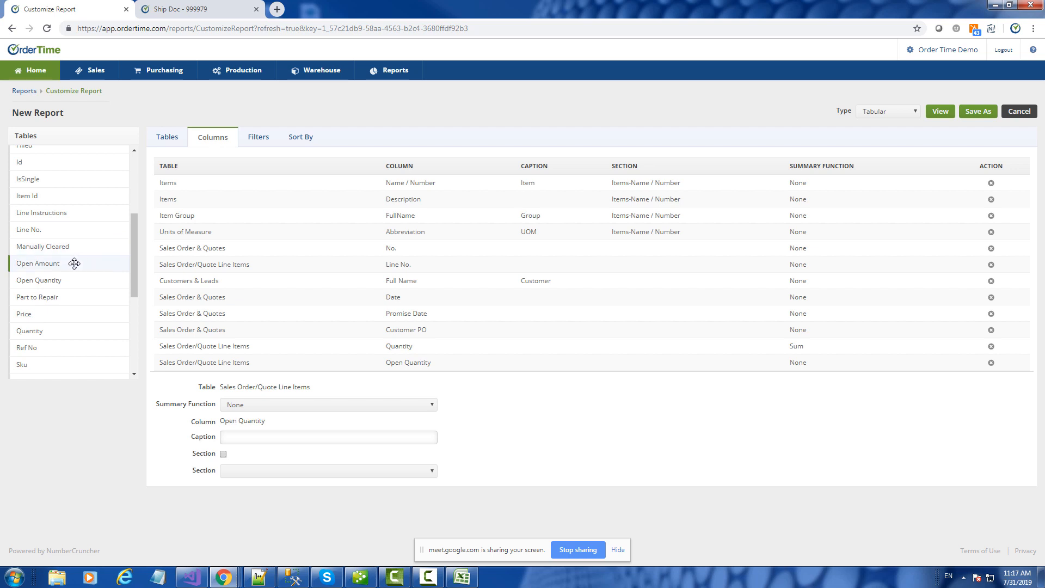
pyautogui.moveTo(74, 263); pyautogui.dragTo(243, 365)
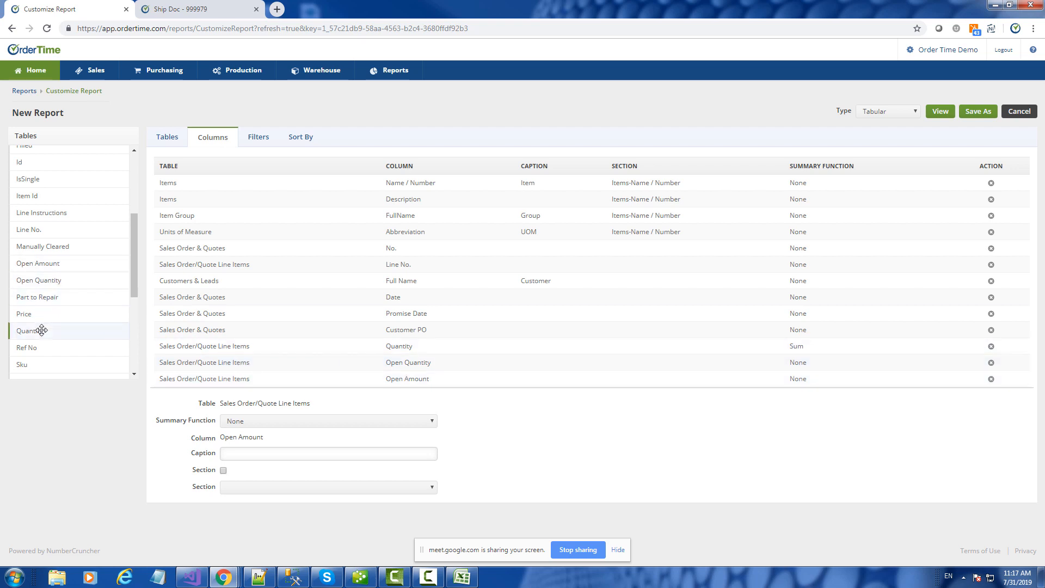
# - Remove the Sales Order/Quote Line Items Quantity column from the report
pyautogui.moveTo(133, 275)
pyautogui.mouseDown()
pyautogui.moveTo(135, 309)
pyautogui.moveTo(135, 256)
pyautogui.mouseUp()
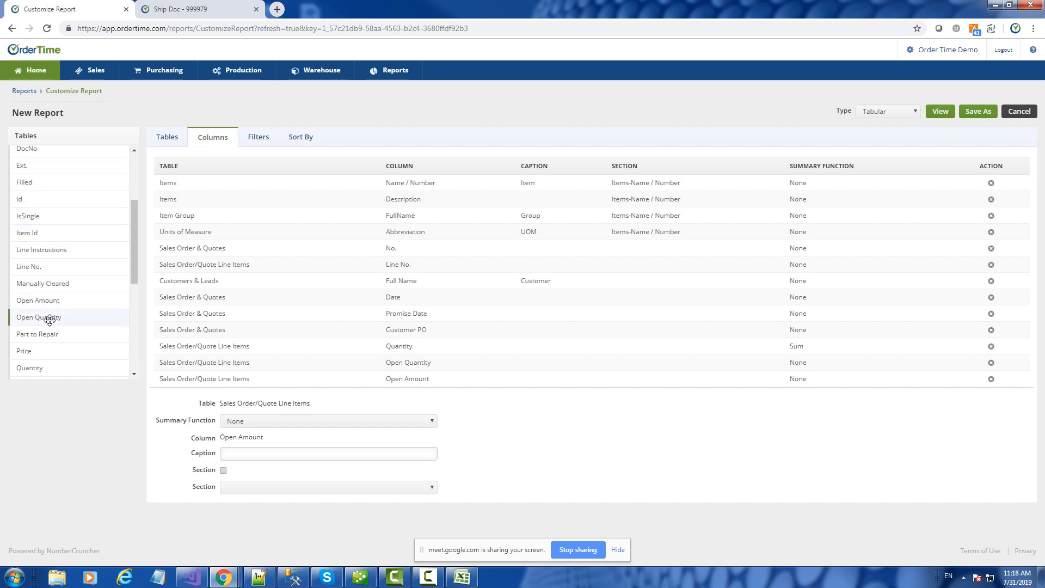
pyautogui.click(226, 348)
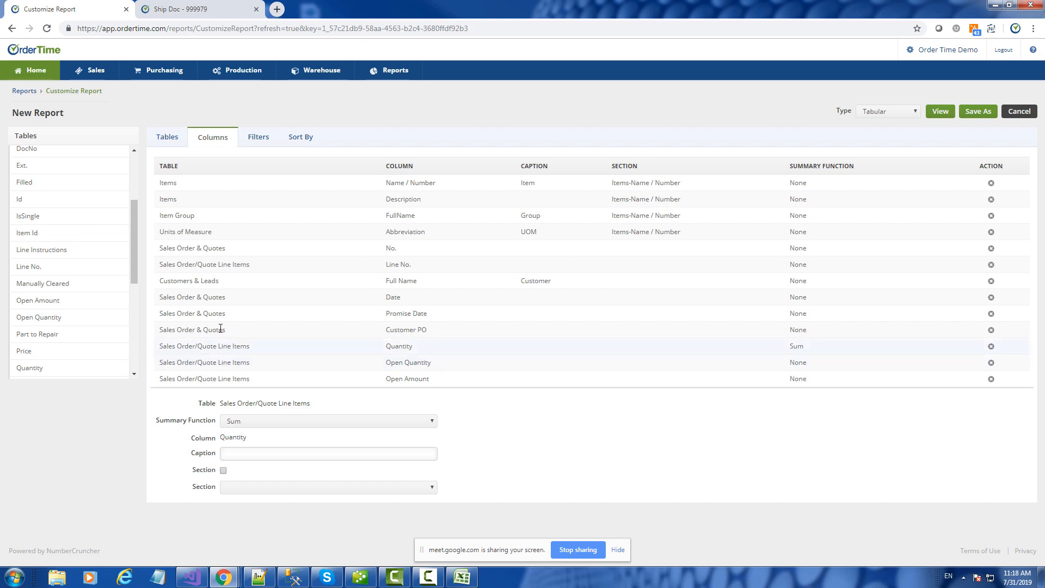
pyautogui.click(990, 347)
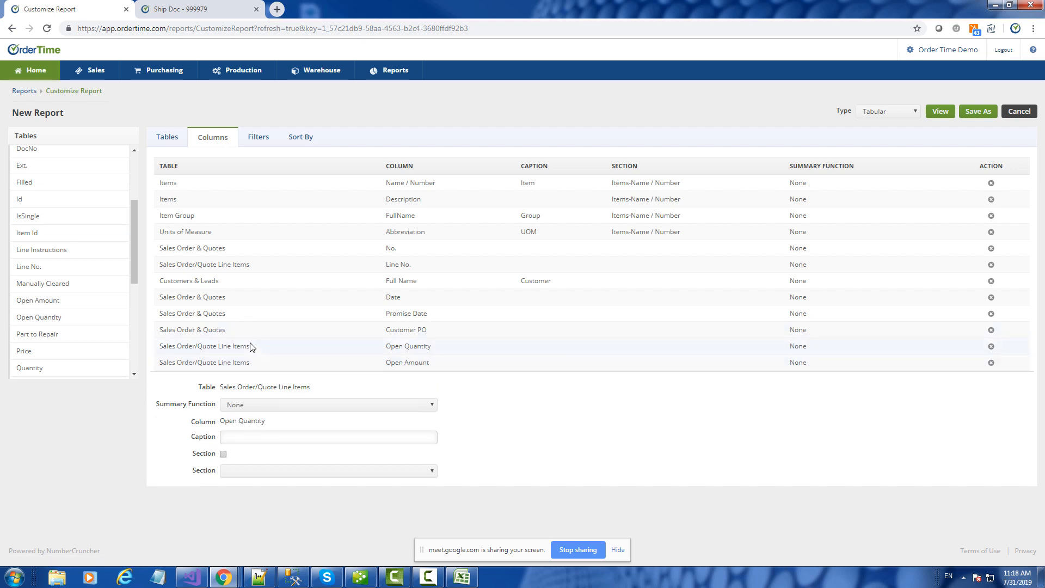
# - Set the summary function of the Open Quantity and Open Amount columns to Sum
pyautogui.click(315, 407)
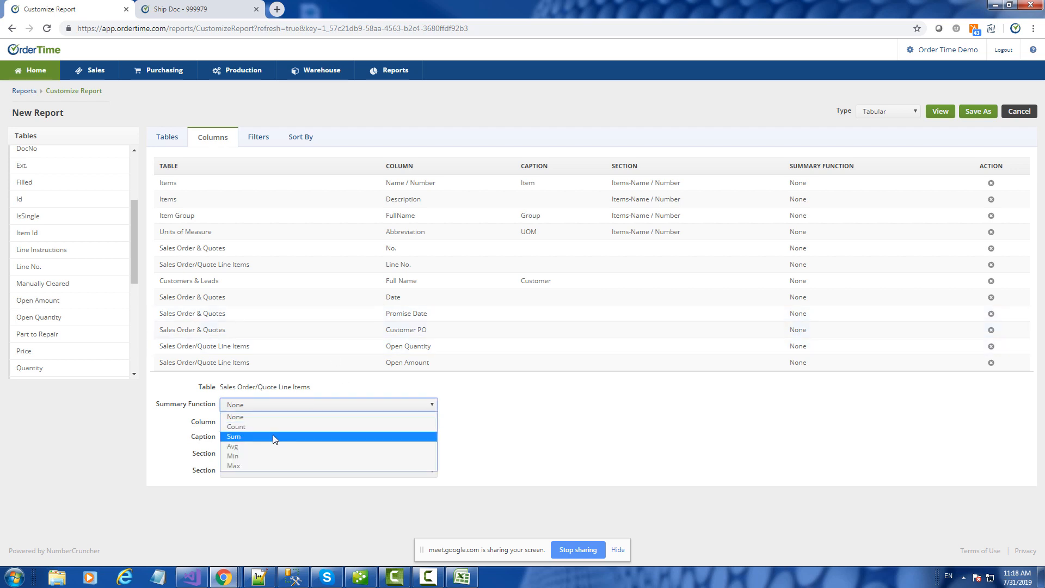
pyautogui.click(276, 436)
pyautogui.click(384, 367)
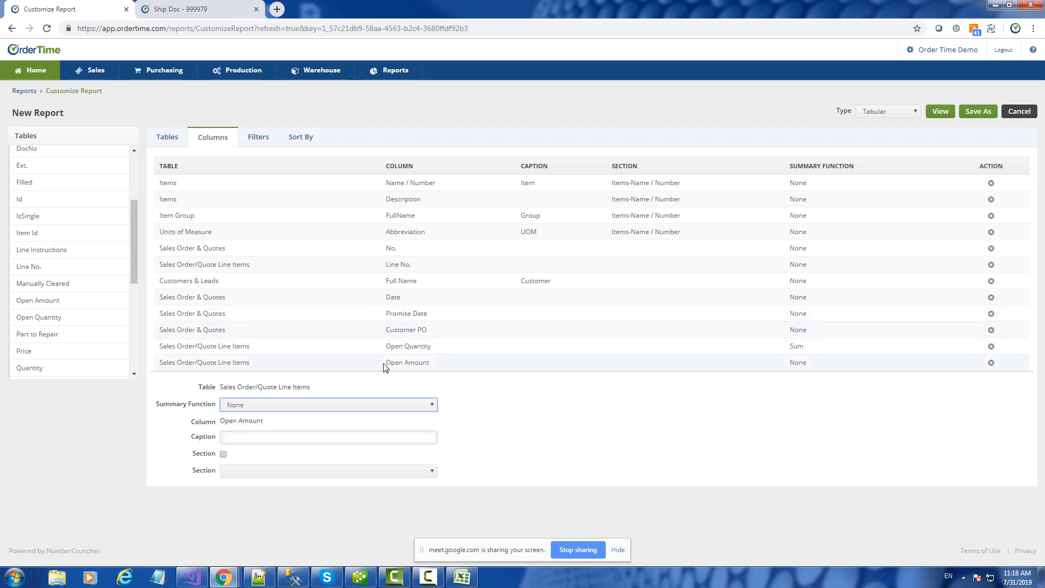
pyautogui.click(321, 412)
pyautogui.click(296, 436)
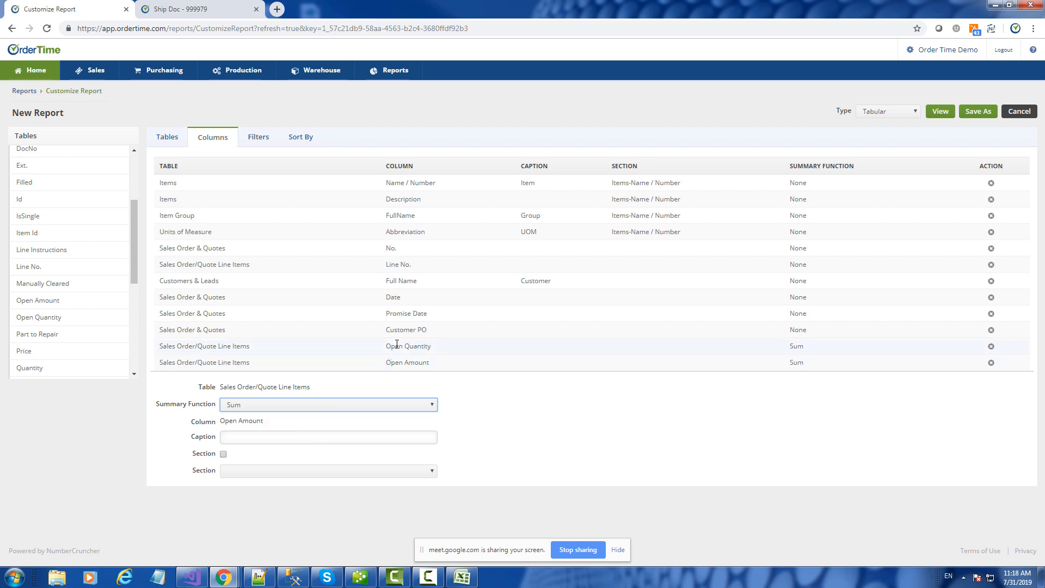
# - Add a filter on the line items' Open Quantity with the condition not equal to 0
pyautogui.click(255, 140)
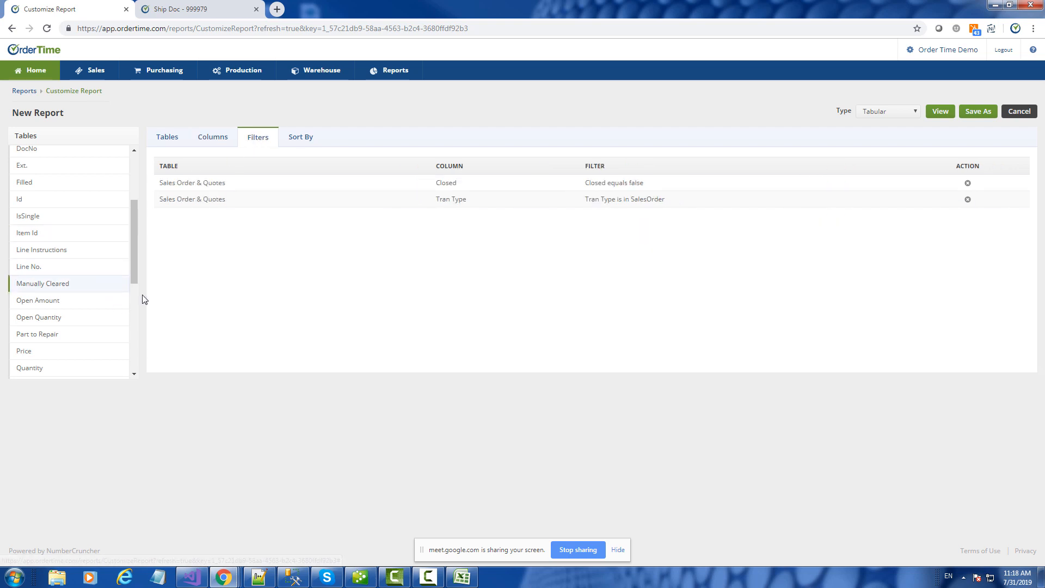
pyautogui.moveTo(102, 308); pyautogui.dragTo(236, 223)
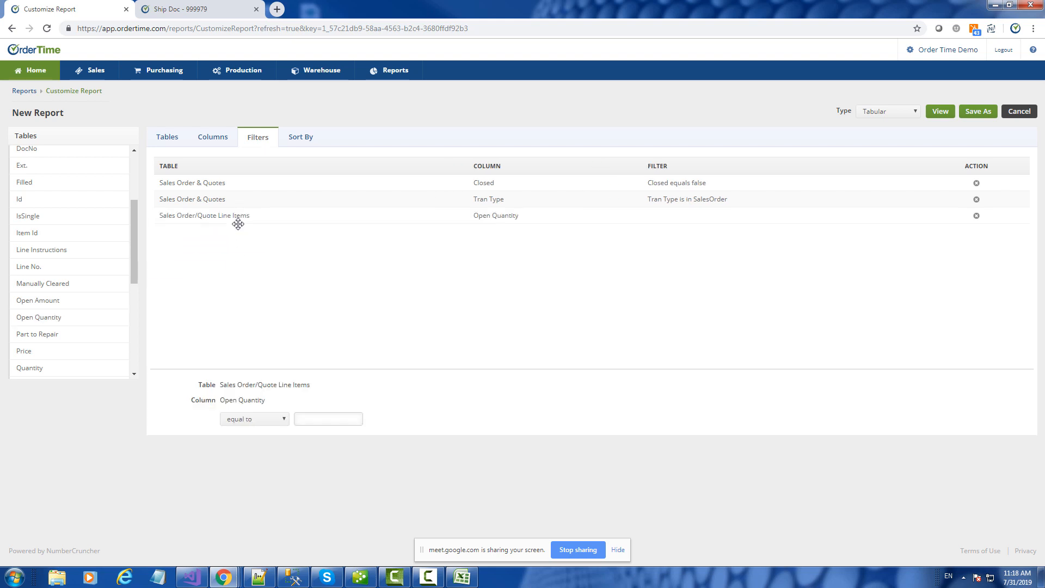
pyautogui.click(270, 425)
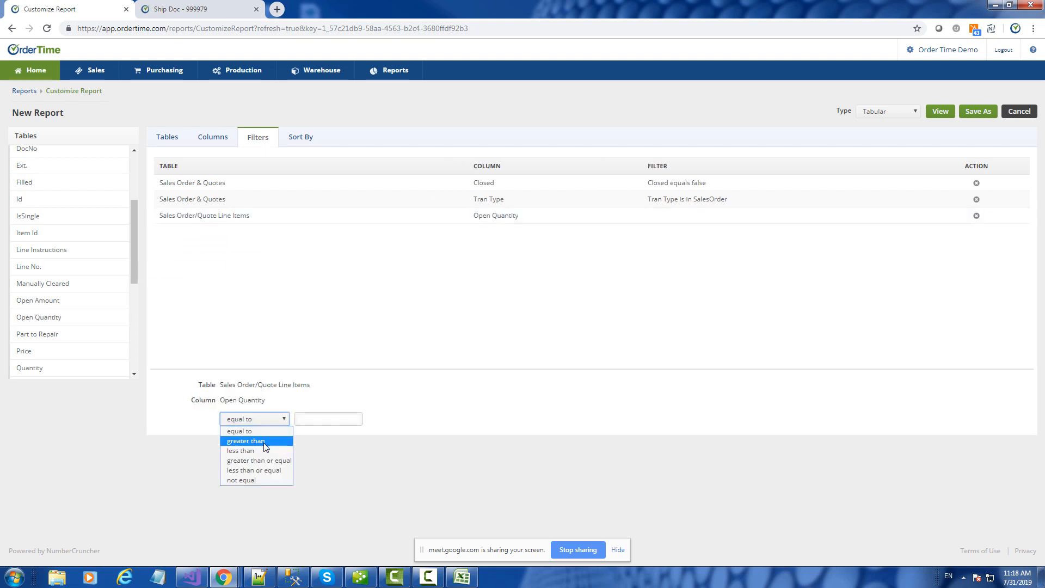
pyautogui.click(270, 479)
pyautogui.click(319, 420)
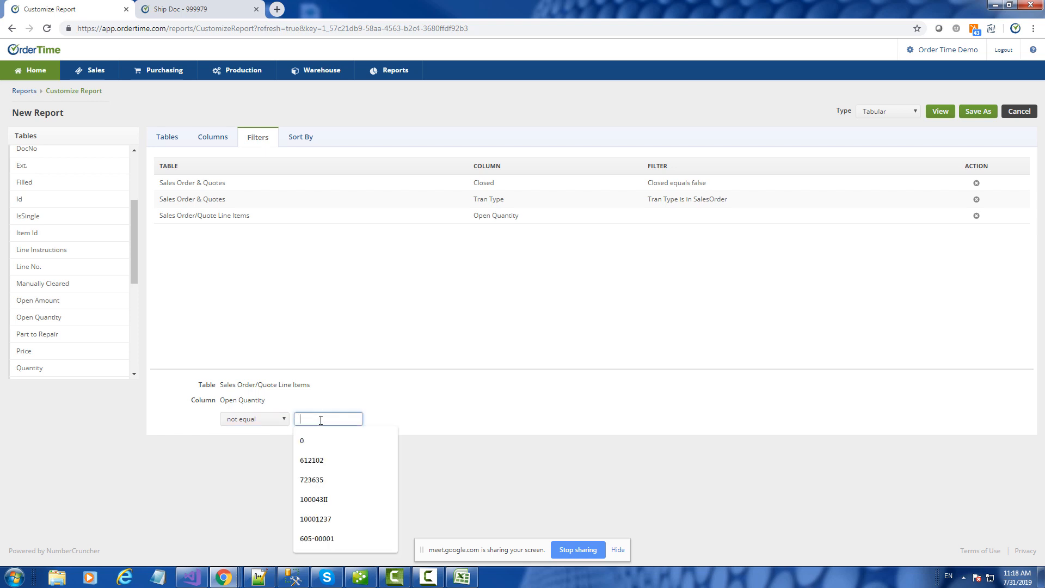
pyautogui.write('0')
pyautogui.press('Tab')
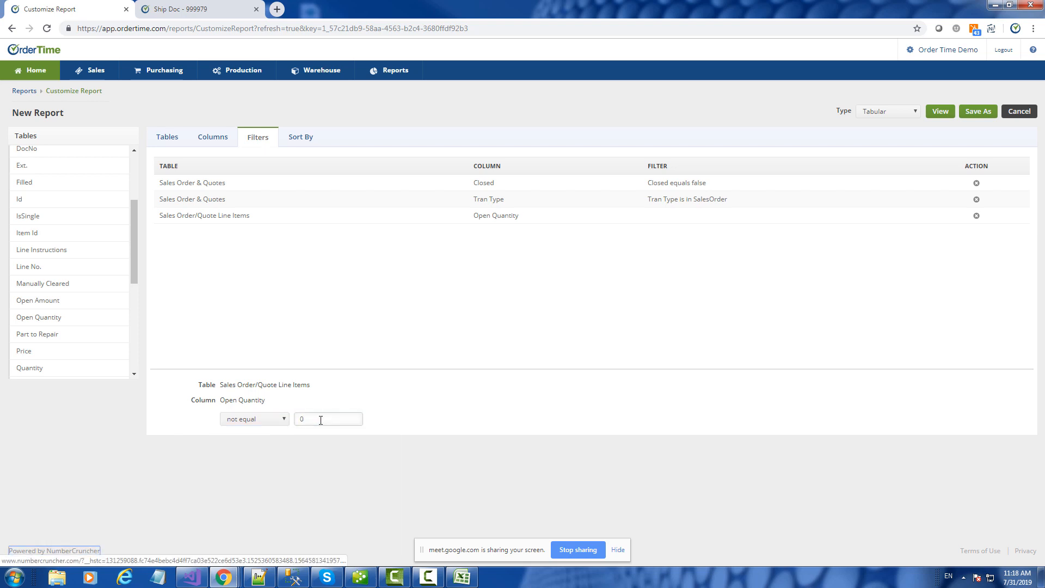
# - Run the customized report and examine its open quantities and open amounts by item
pyautogui.click(937, 112)
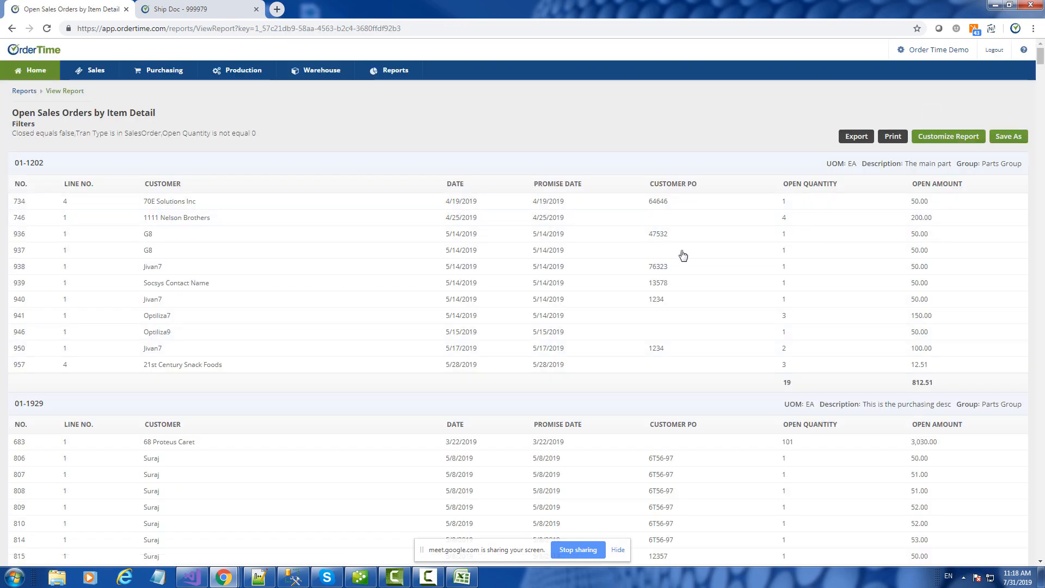
pyautogui.scroll(-3, 648, 282)
pyautogui.scroll(3, 655, 280)
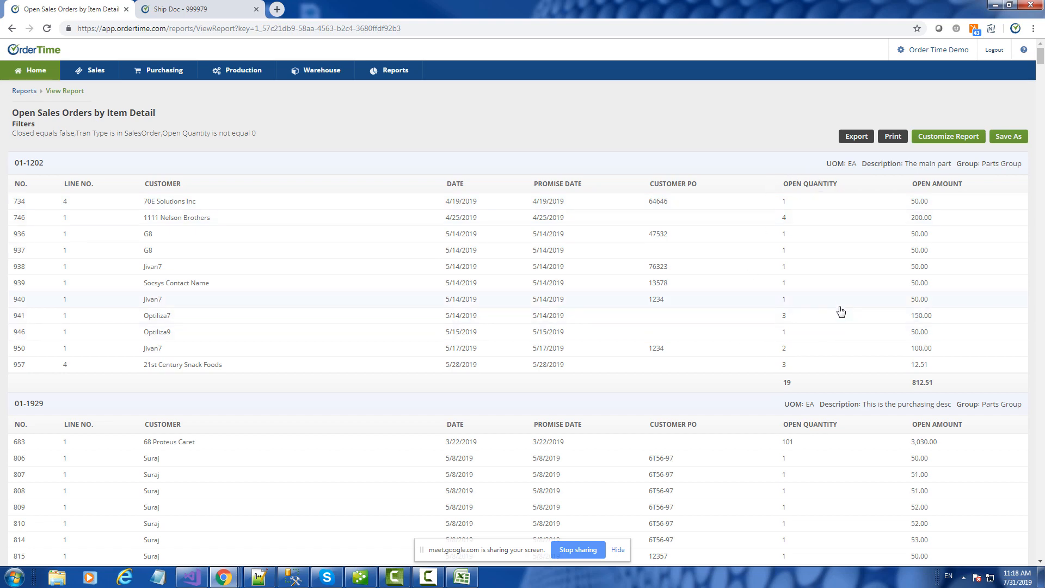
pyautogui.scroll(-5, 842, 310)
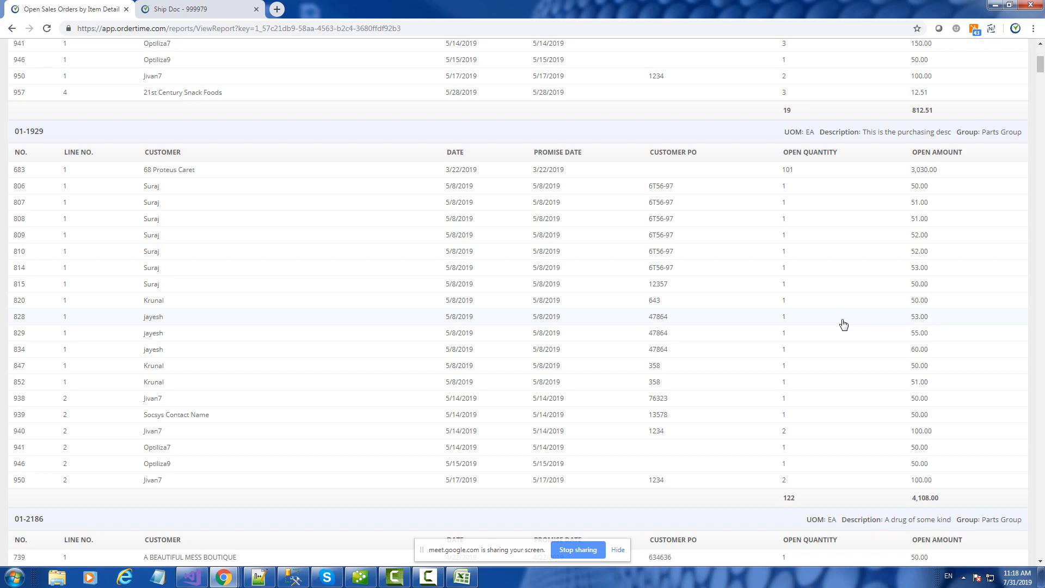
pyautogui.scroll(5, 843, 324)
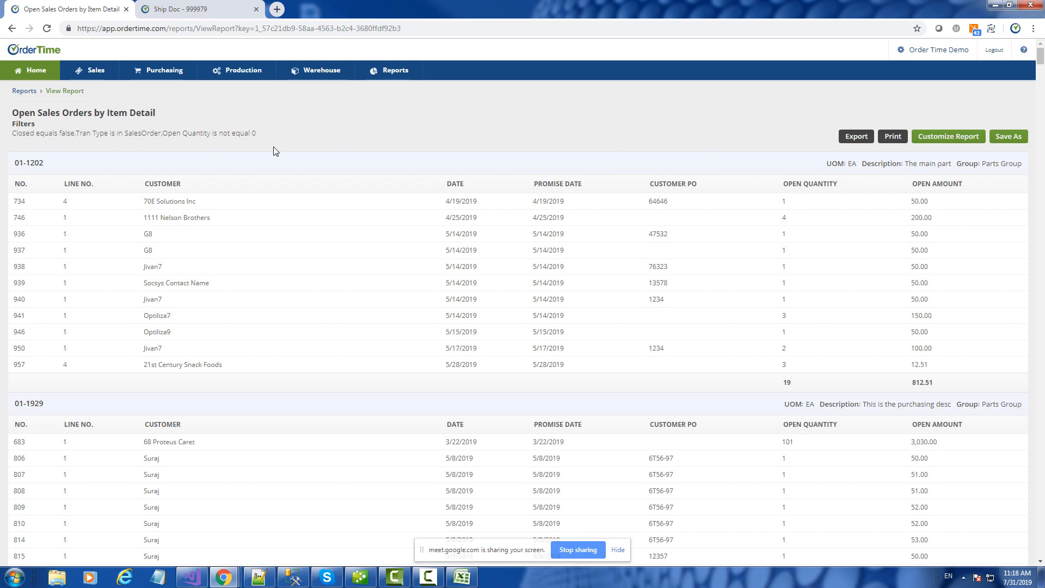
# - Reopen the report's customization and check the section settings of the Units of Measure Abbreviation and Open Quantity columns
pyautogui.click(953, 135)
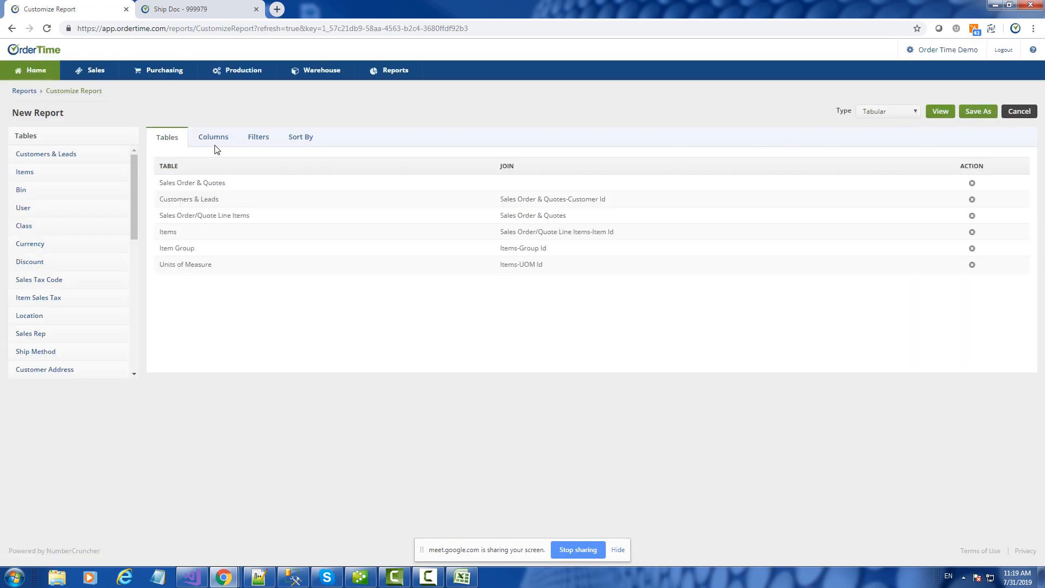
pyautogui.click(213, 139)
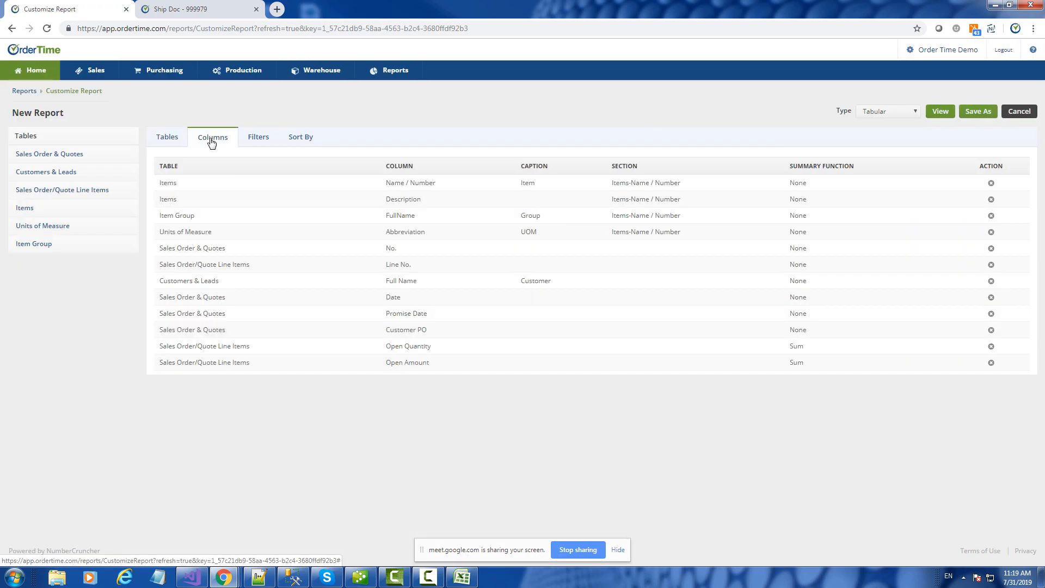
pyautogui.click(205, 231)
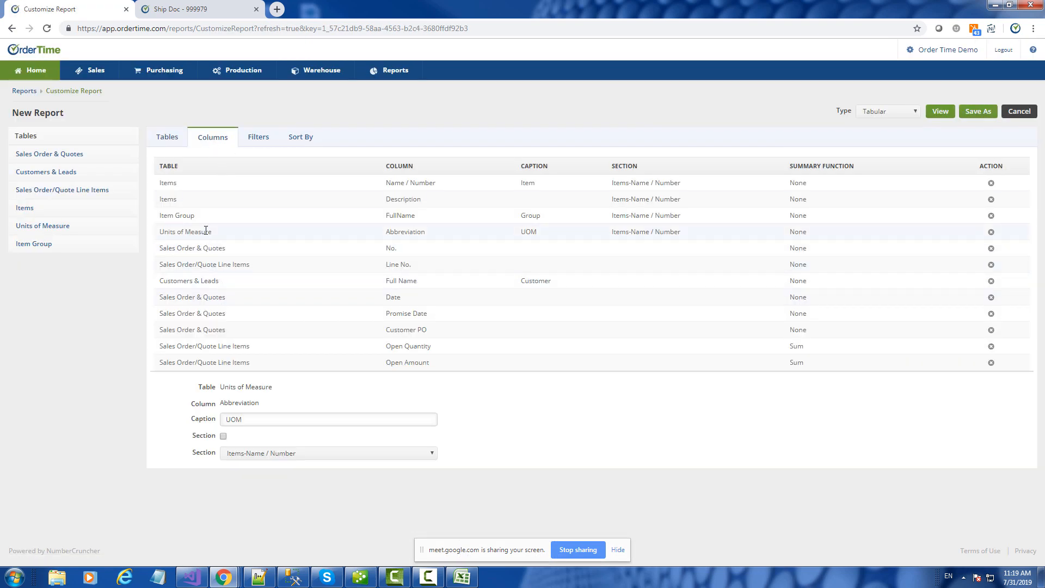
pyautogui.click(262, 457)
pyautogui.click(262, 458)
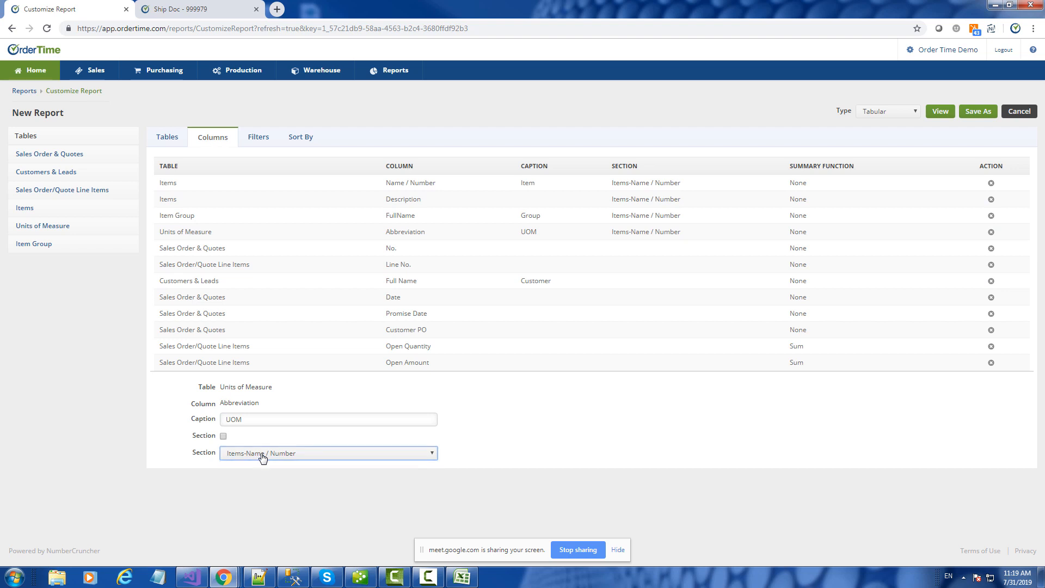
pyautogui.click(261, 457)
pyautogui.click(261, 457)
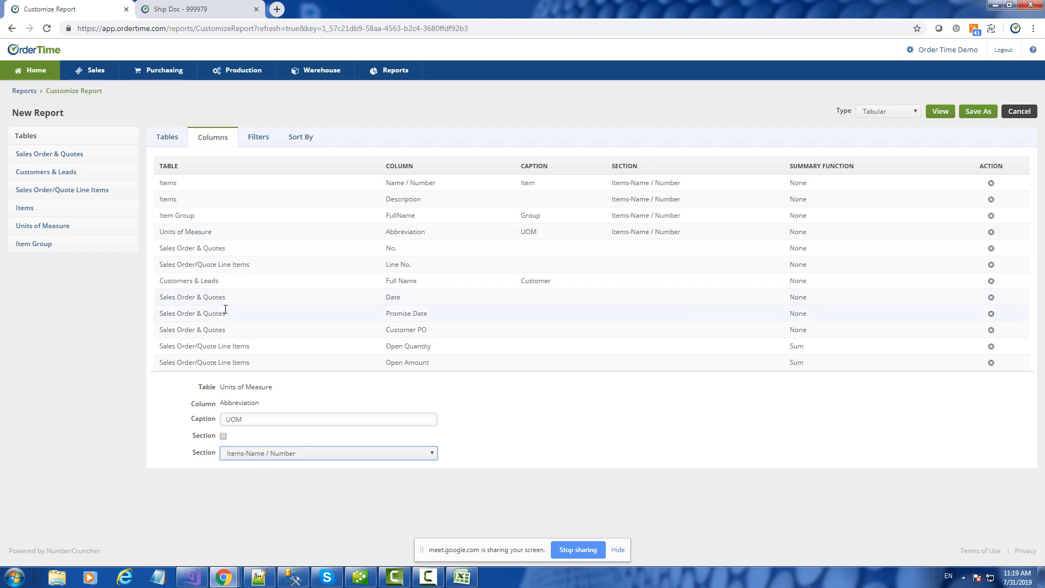
pyautogui.click(214, 346)
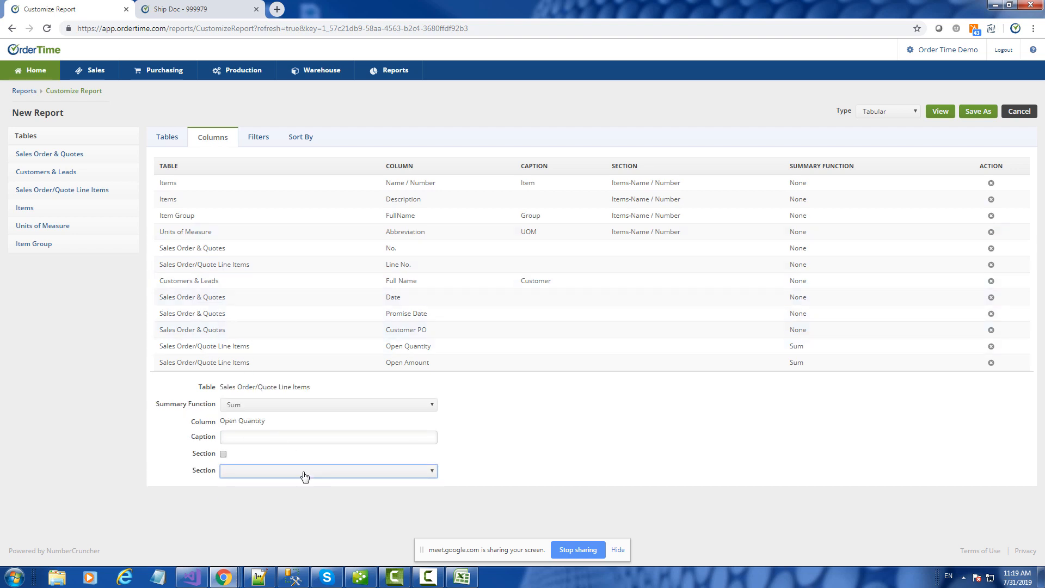
pyautogui.click(303, 473)
pyautogui.click(303, 477)
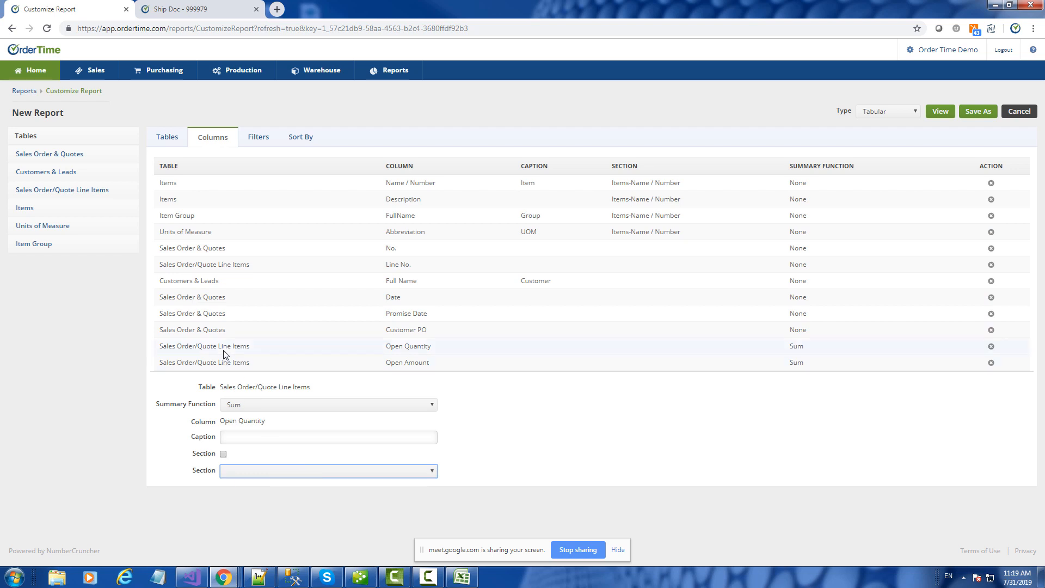
# - Make the Customers & Leads Full Name column a section of the report
pyautogui.click(205, 329)
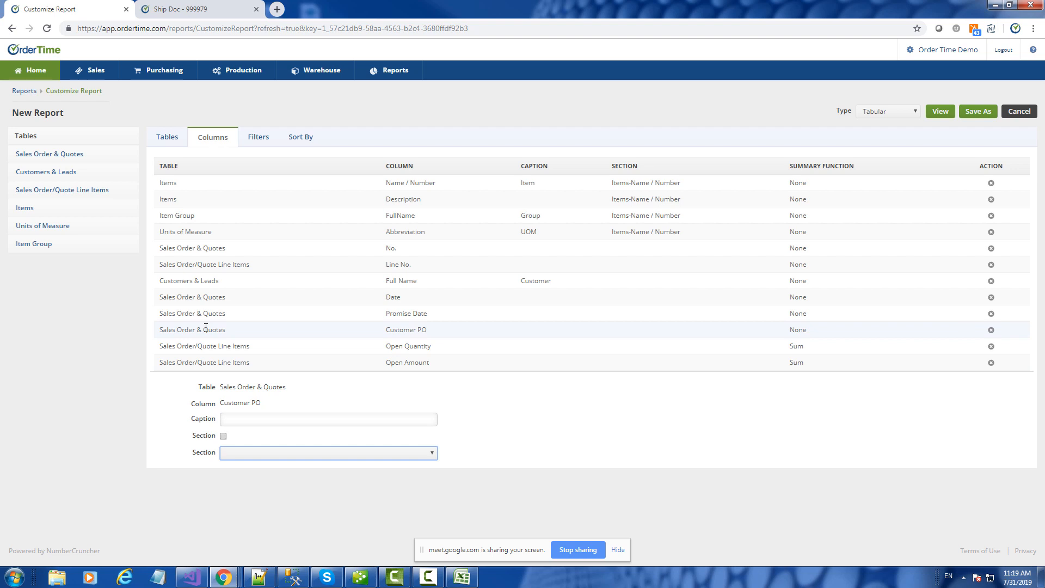
pyautogui.click(194, 282)
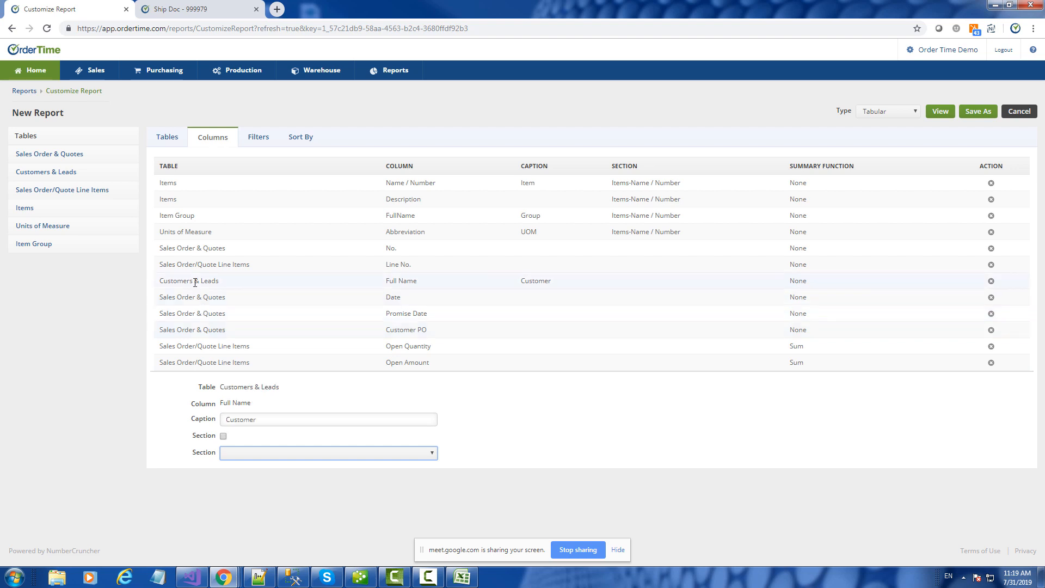
pyautogui.click(223, 436)
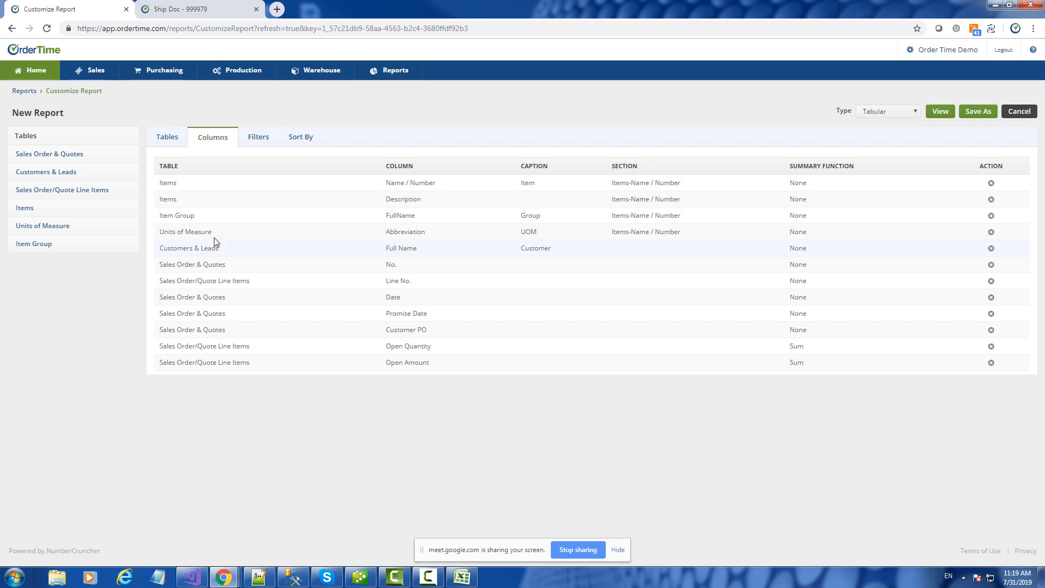
# - Run the report again and examine how the open orders are grouped by customer within each item
pyautogui.click(936, 113)
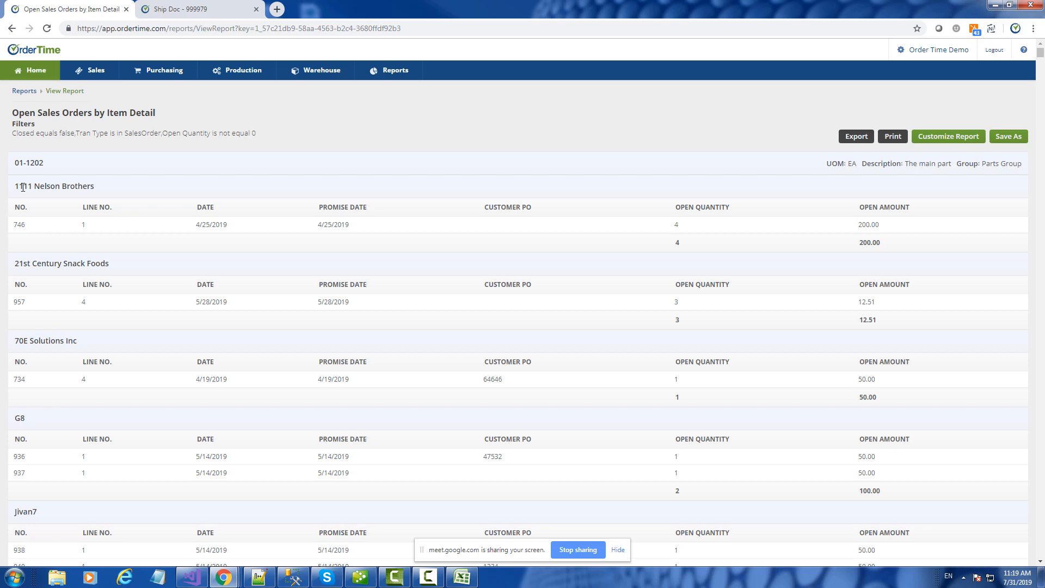
pyautogui.scroll(-4, 773, 286)
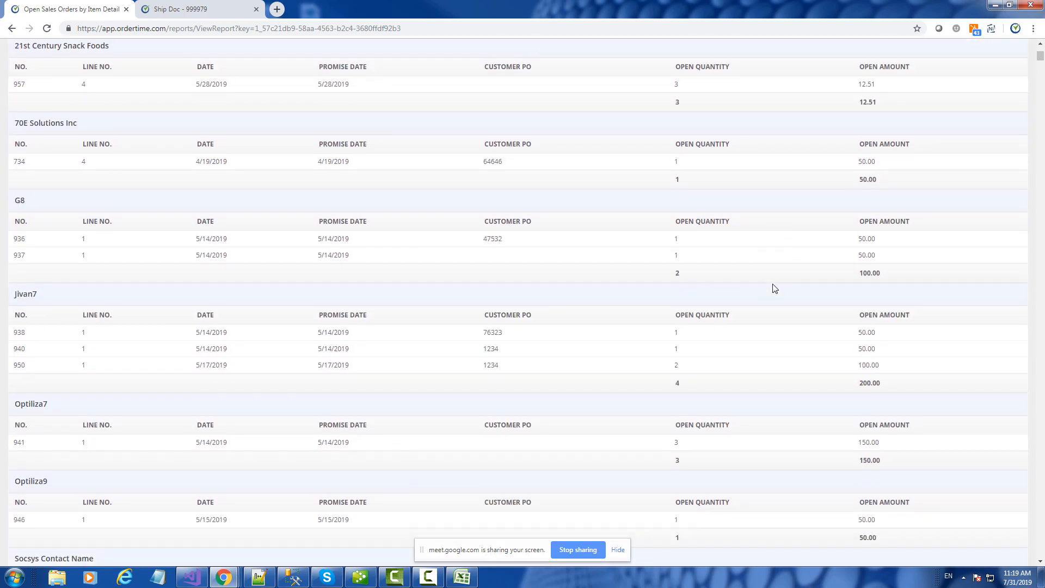
pyautogui.scroll(-7, 775, 289)
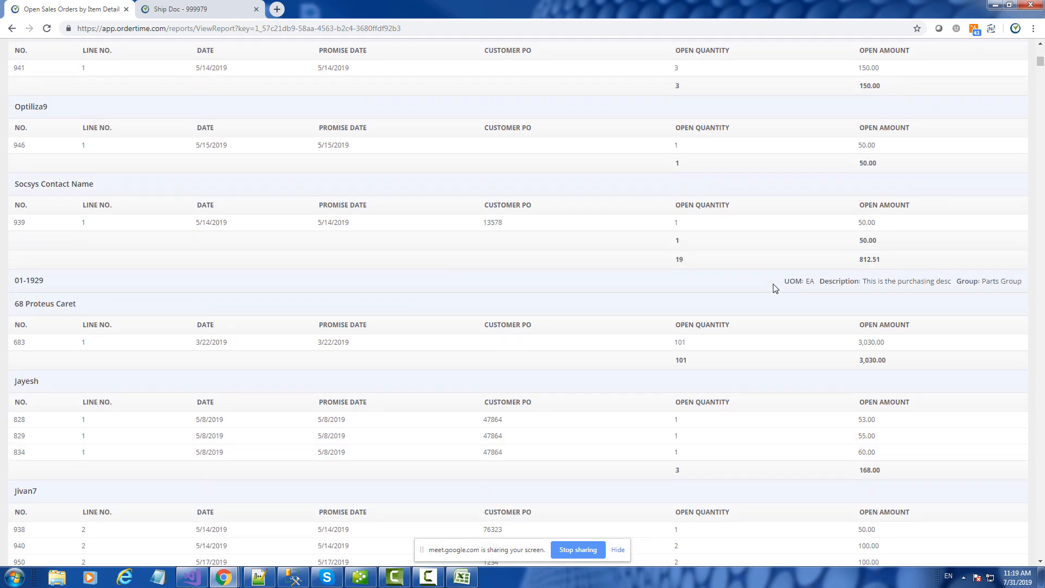
pyautogui.scroll(-3, 775, 288)
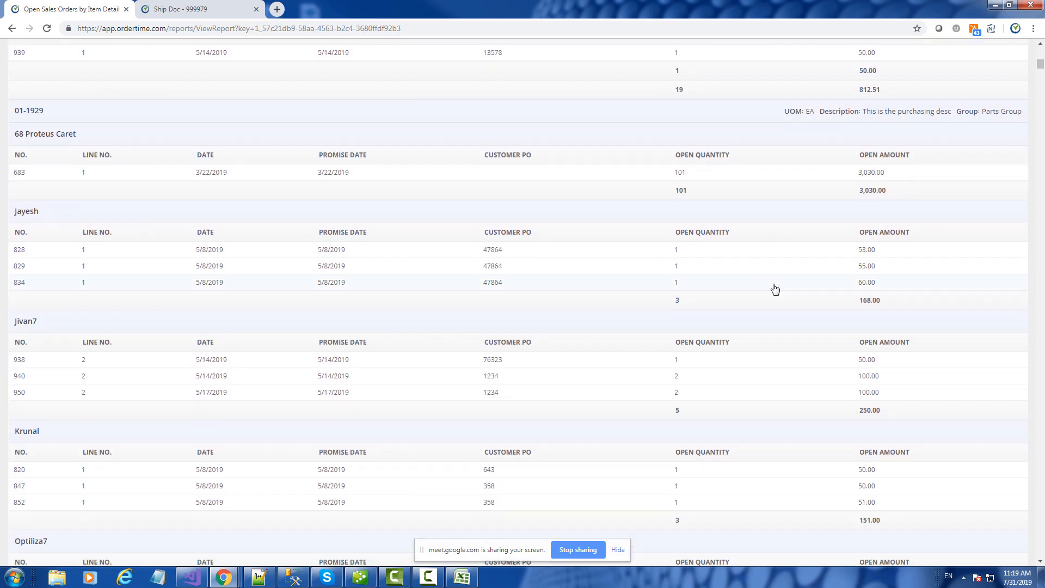
# - Save the customized report as a new report named Open SOs by Item and Customer Demo
pyautogui.scroll(-5, 775, 288)
pyautogui.scroll(15, 775, 289)
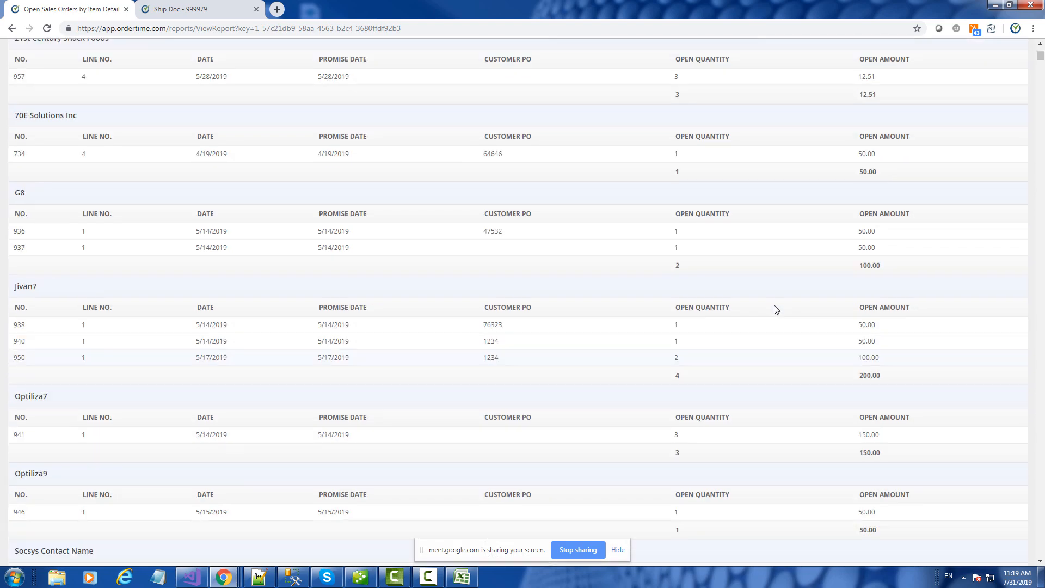
pyautogui.scroll(4, 776, 310)
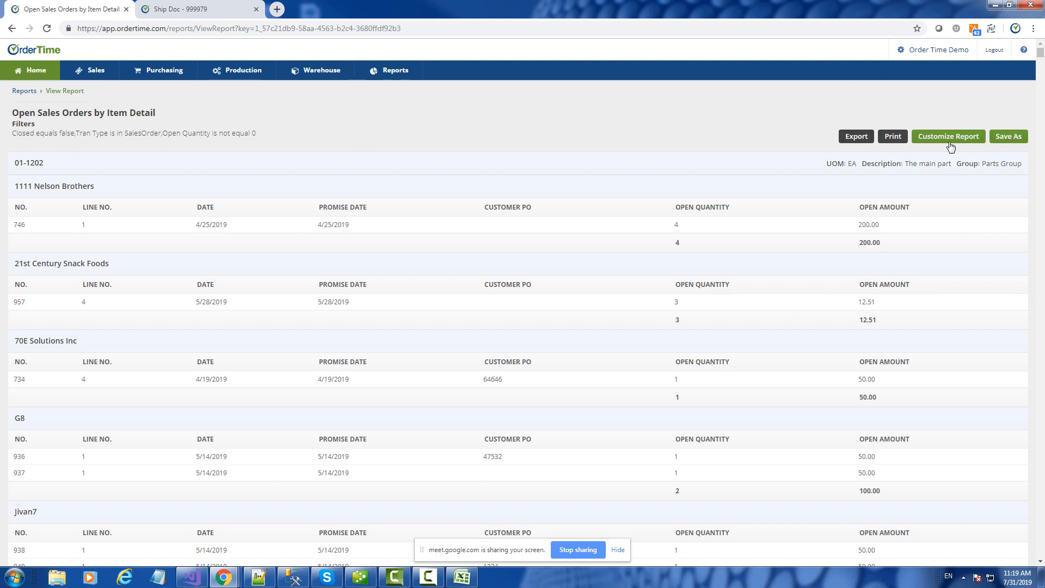
pyautogui.click(1010, 137)
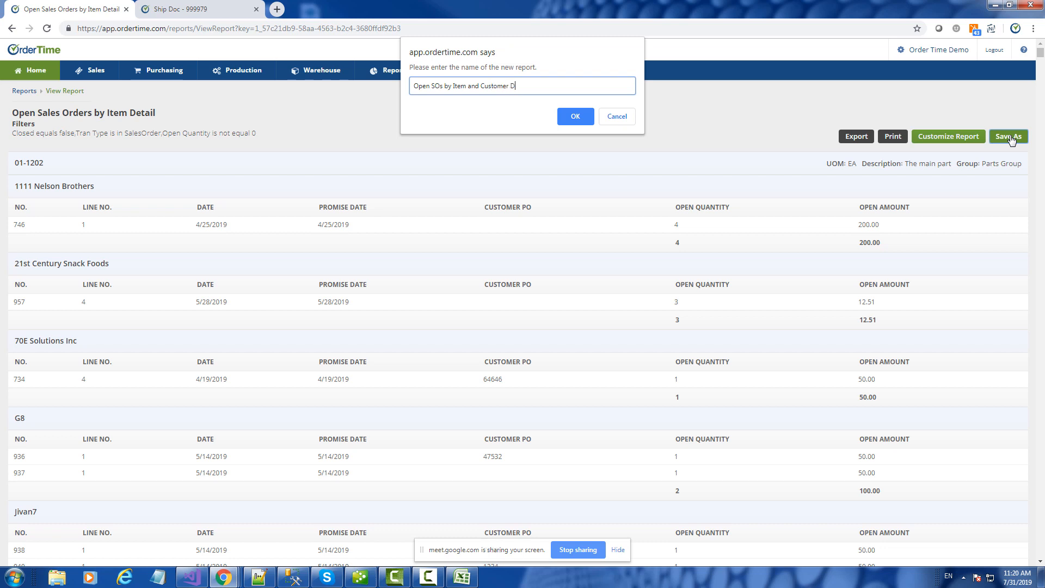
pyautogui.click(584, 117)
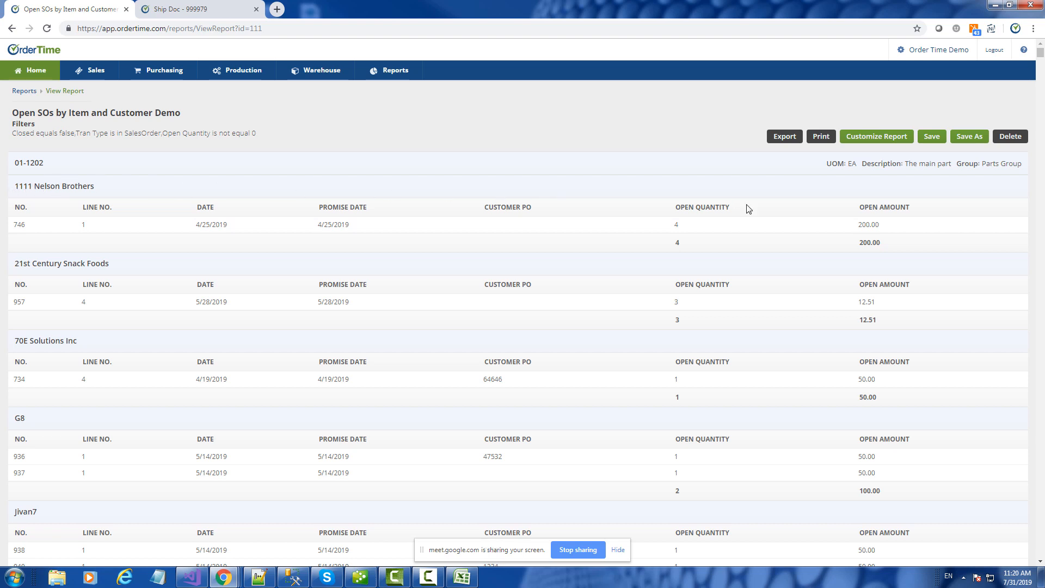
# - Move the Customers & Leads Full Name column above the item columns and run the report grouped by customer first
pyautogui.click(882, 140)
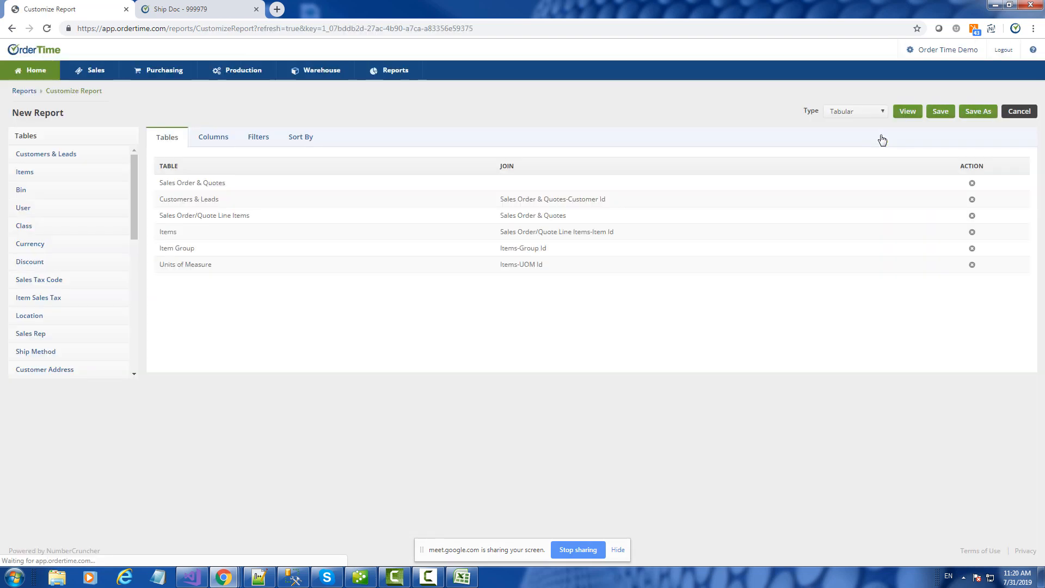
pyautogui.click(214, 143)
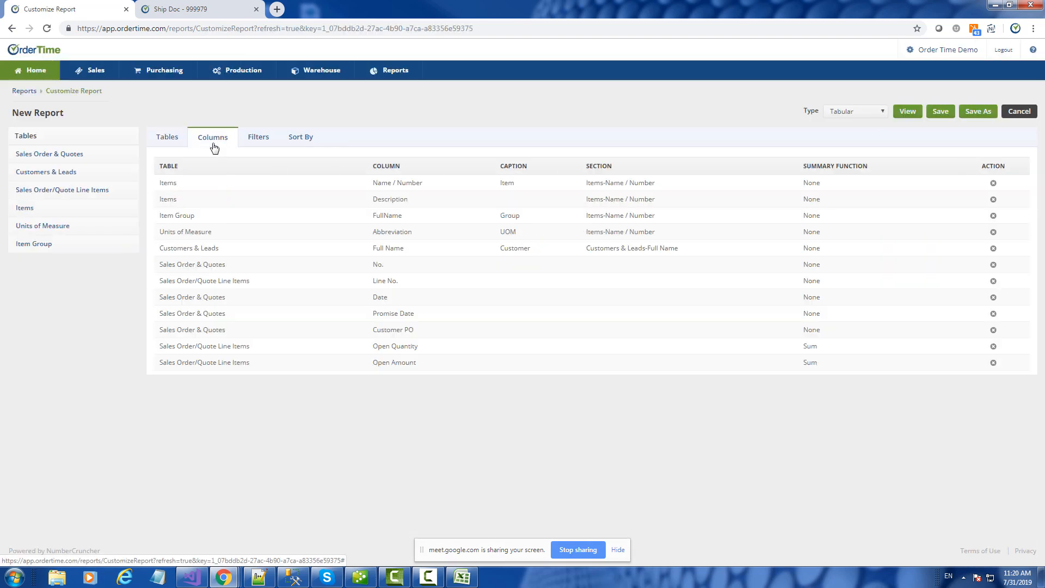
pyautogui.moveTo(216, 244); pyautogui.dragTo(215, 174)
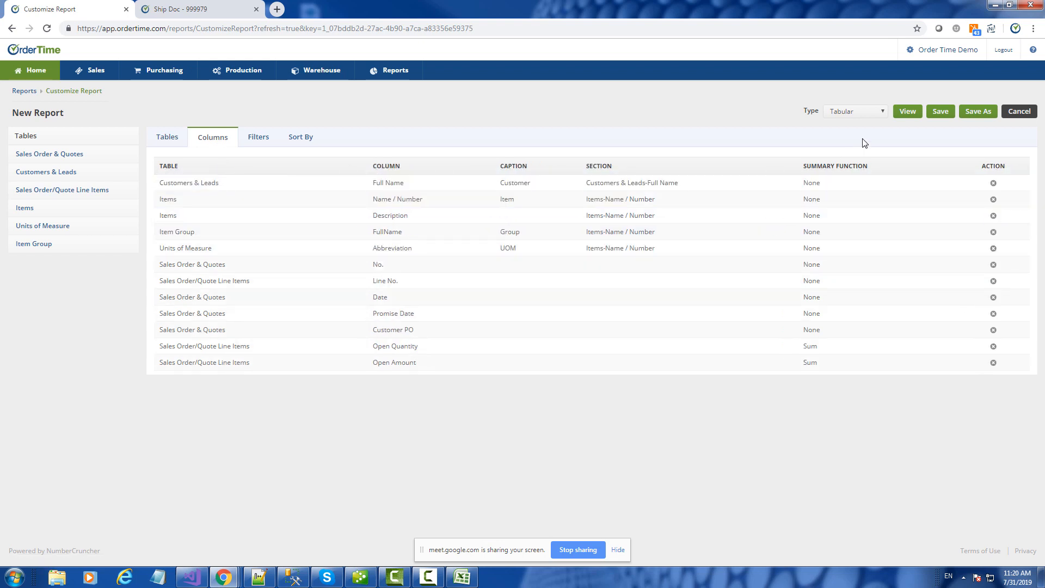
pyautogui.click(910, 112)
pyautogui.click(916, 112)
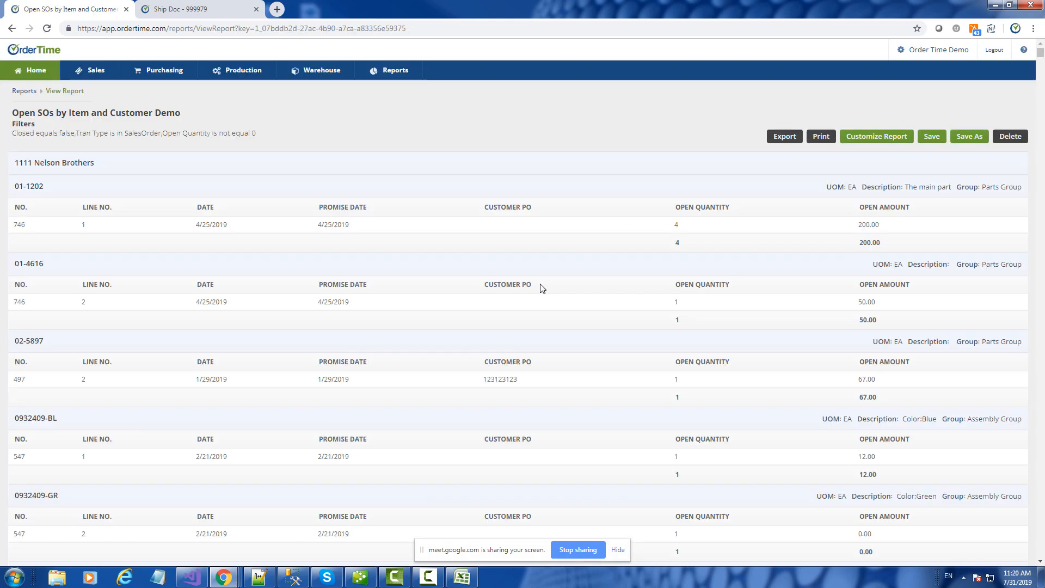
# - Review the items listed under 1111 Nelson Brothers and save the regrouped report under its existing name
pyautogui.scroll(-1, 559, 270)
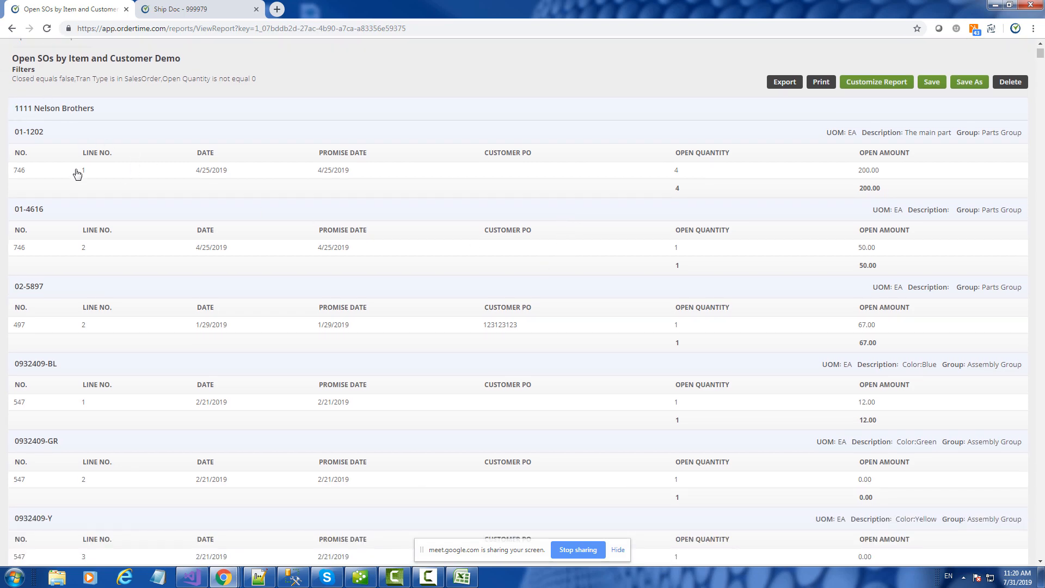
pyautogui.scroll(-4, 109, 296)
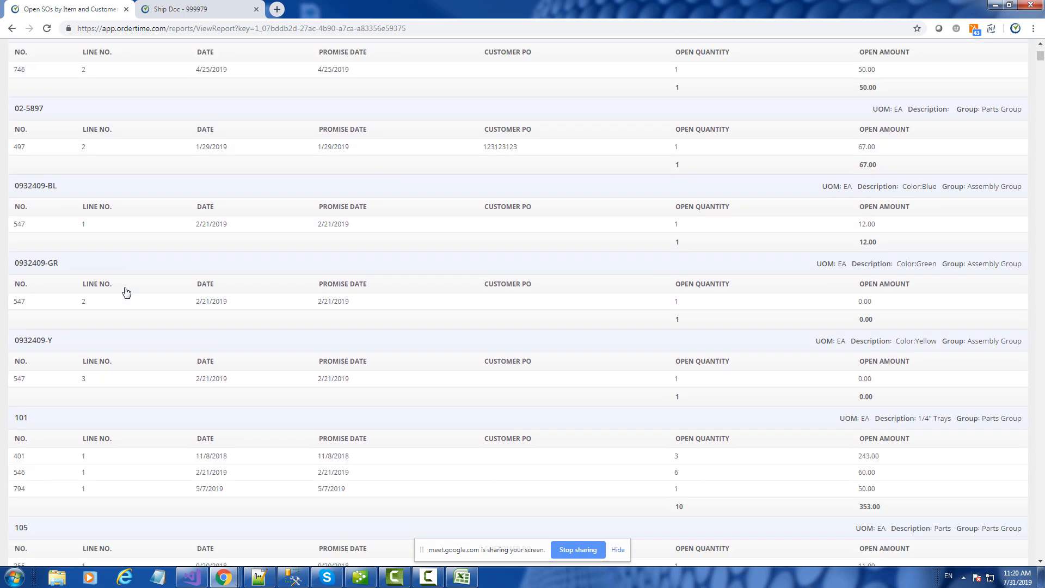
pyautogui.scroll(5, 401, 399)
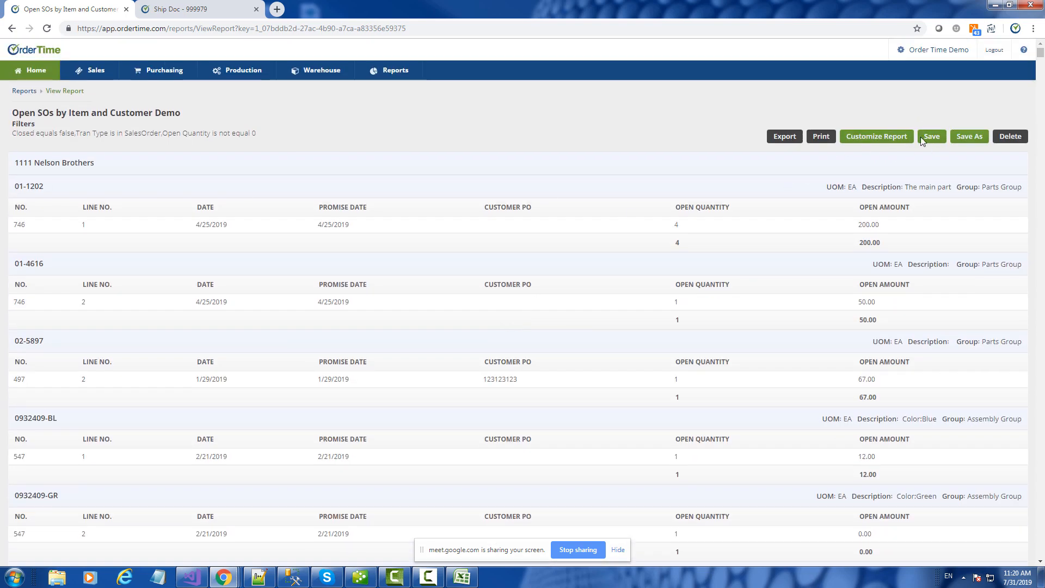
pyautogui.click(938, 141)
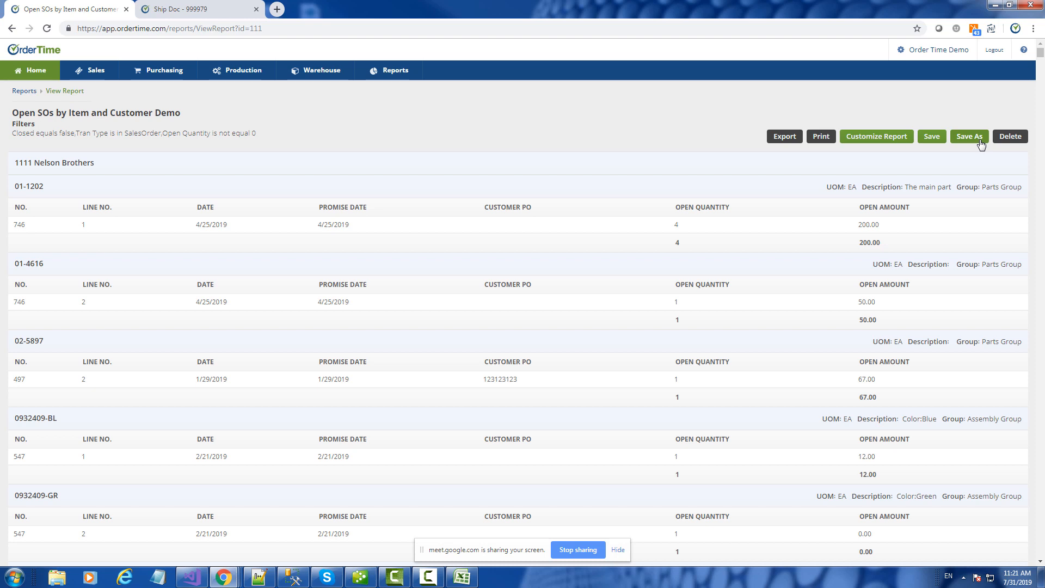
# - Open the sales order behind 1111 Nelson Brothers' 01-1202 line, set its status to Approved and create a ship doc from it
pyautogui.click(677, 229)
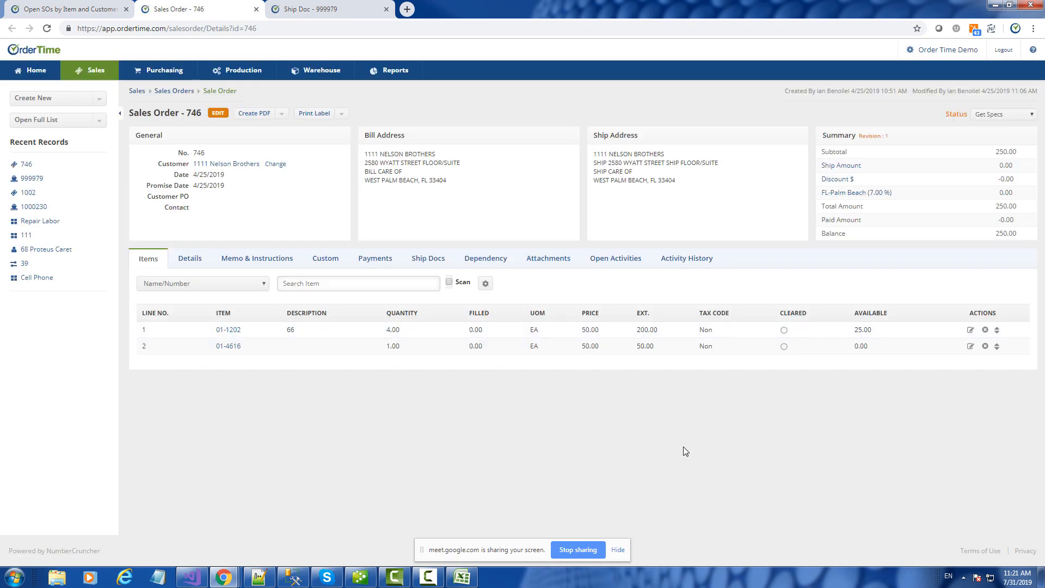
pyautogui.click(432, 258)
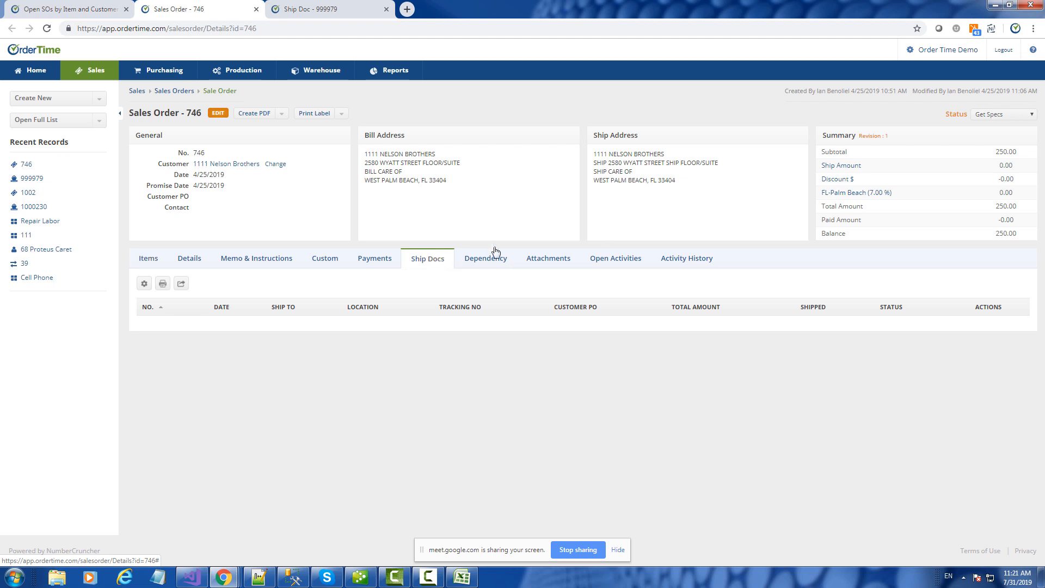
pyautogui.click(999, 116)
pyautogui.click(998, 174)
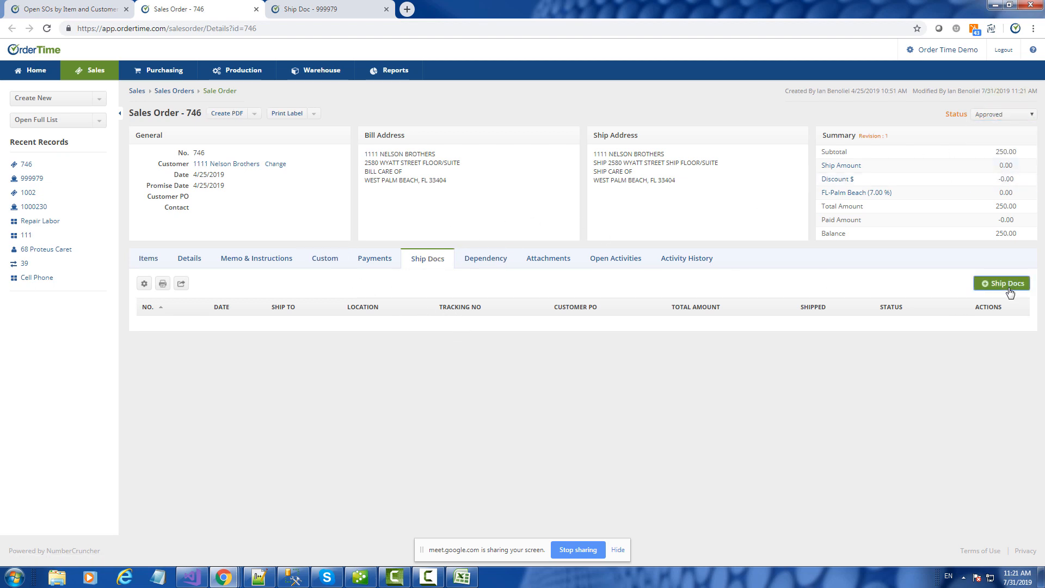
pyautogui.click(1007, 283)
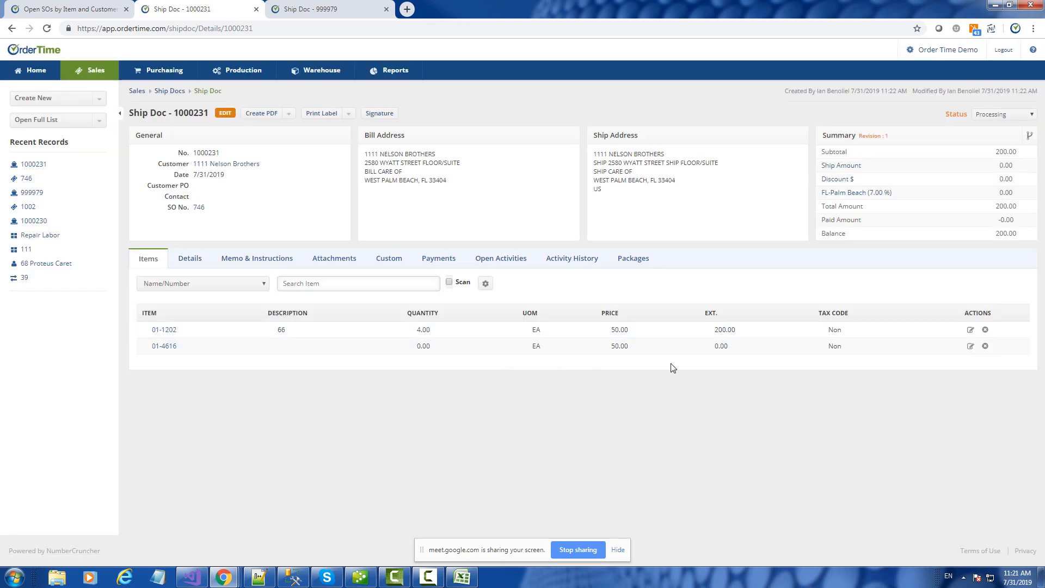
# - Refresh the open sales orders report and compare its 1111 Nelson Brothers lines with the quantities on the new ship doc
pyautogui.click(93, 8)
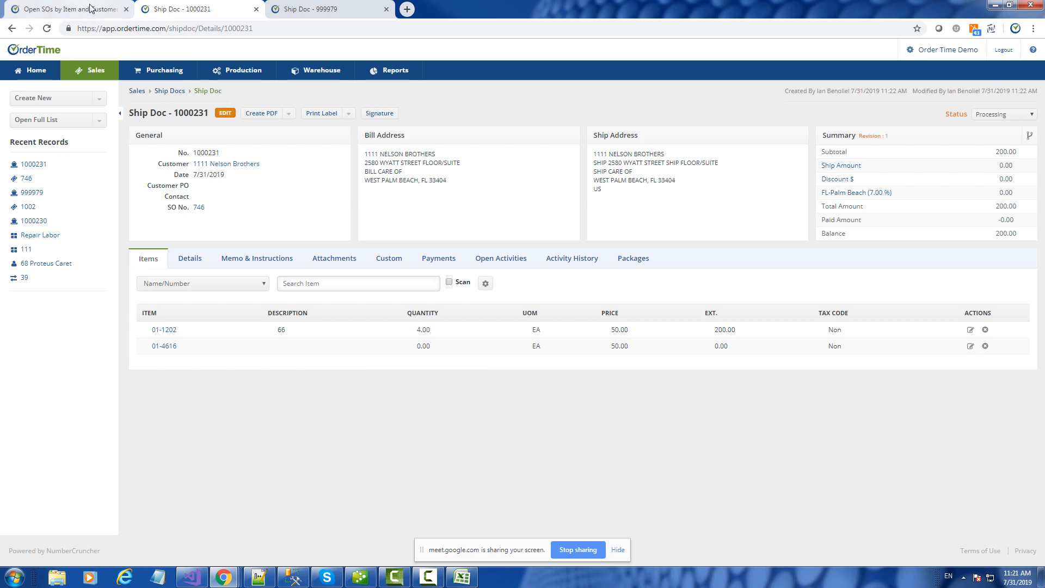
pyautogui.click(47, 29)
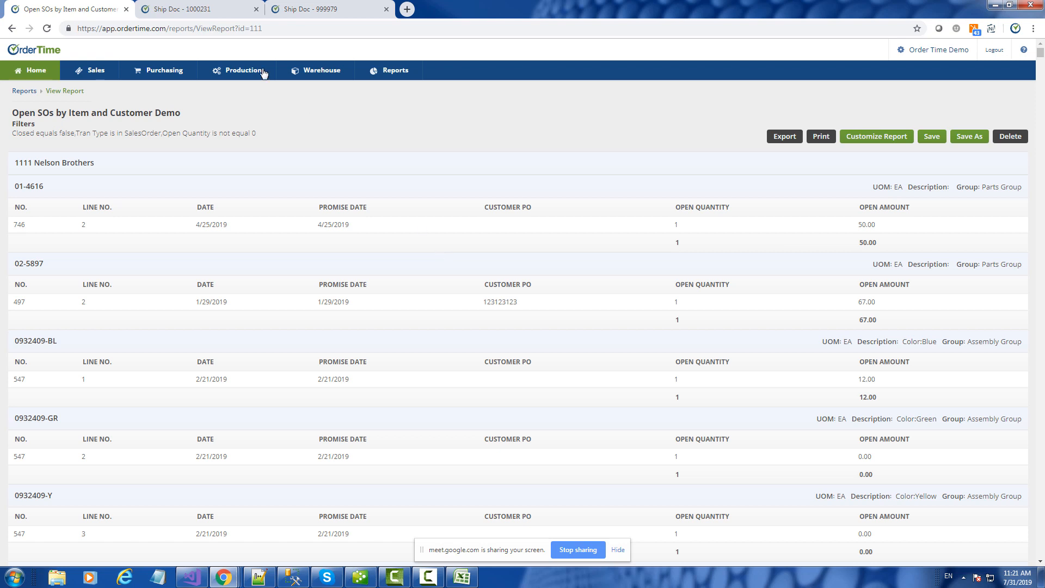
pyautogui.click(185, 10)
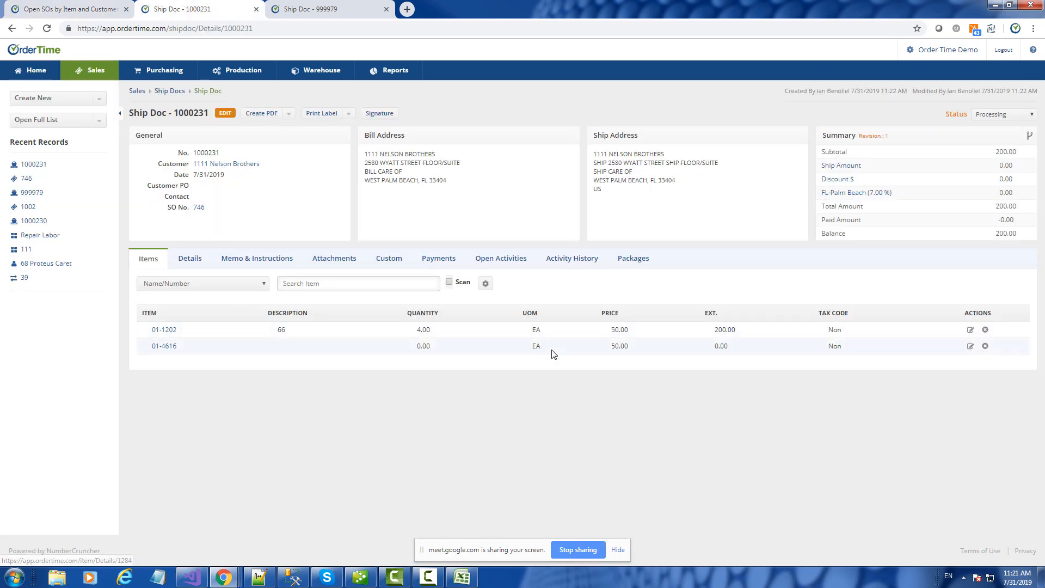
pyautogui.click(60, 6)
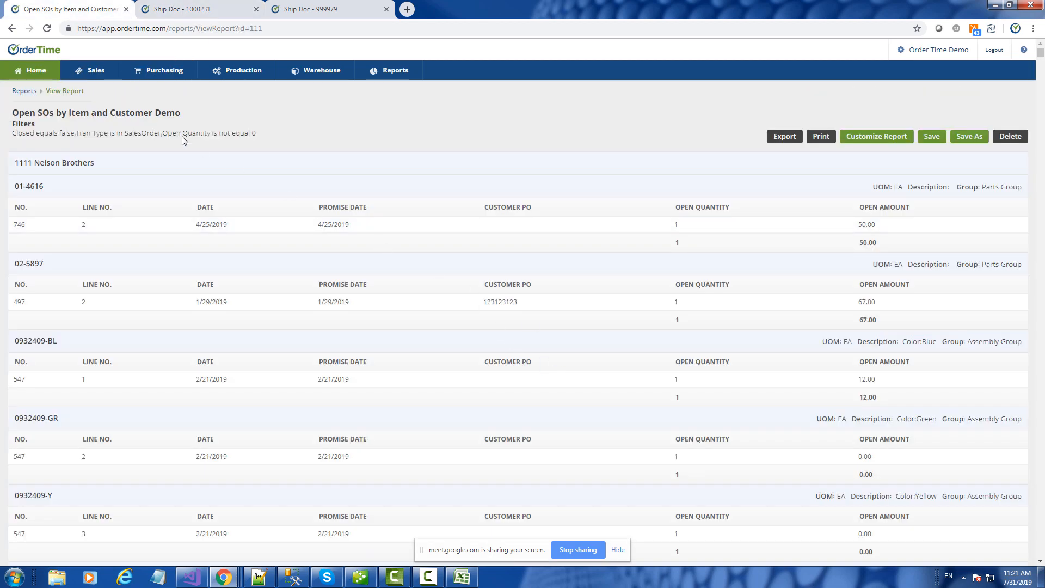
# - Check the Open Quantity condition in the report's filter settings and return to the report
pyautogui.click(890, 140)
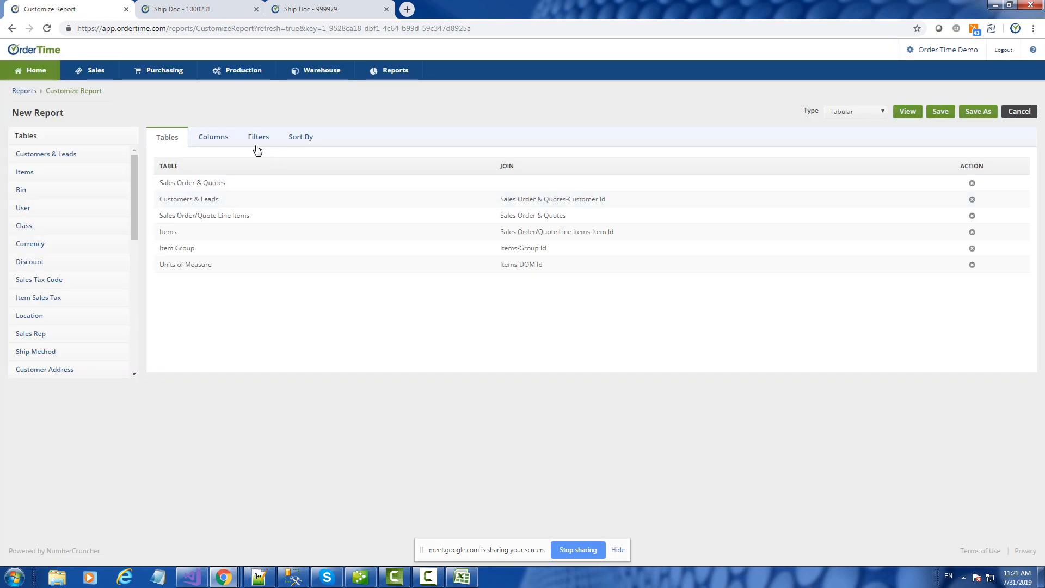
pyautogui.click(257, 138)
pyautogui.click(456, 218)
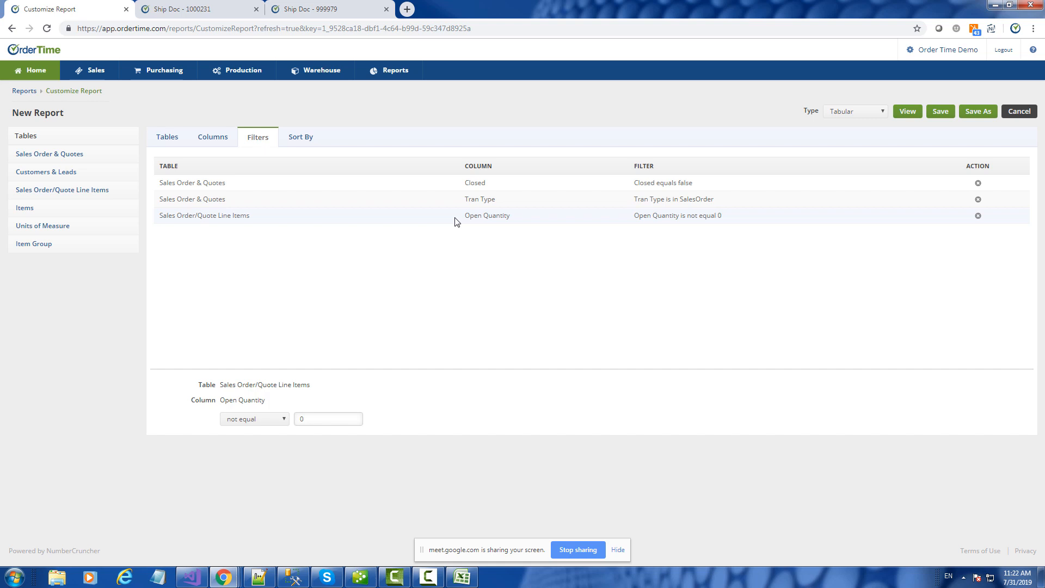
pyautogui.click(12, 28)
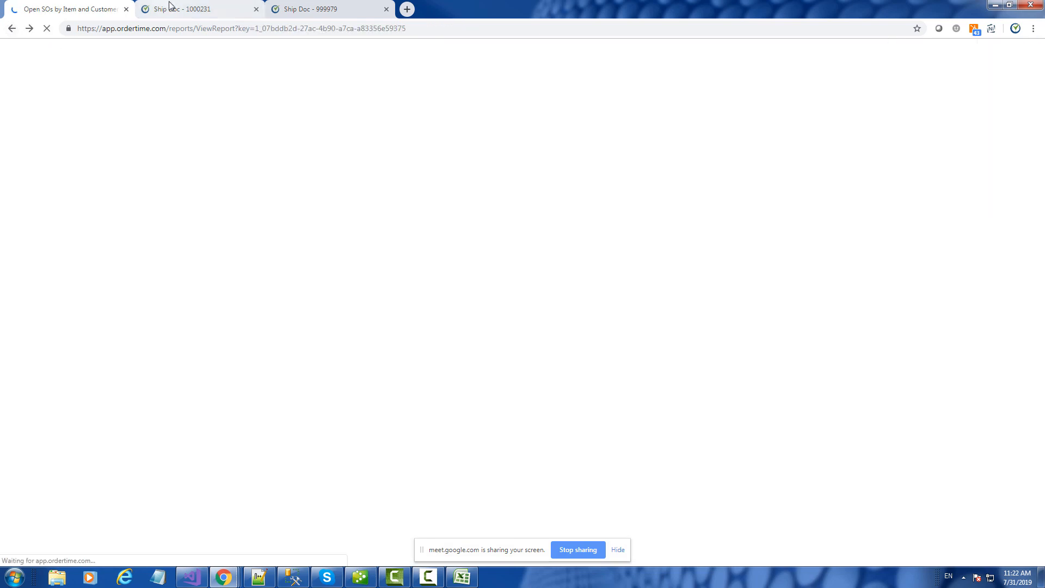
# - Open the sales order linked to the new ship doc and check the filled and cleared state of its items
pyautogui.click(170, 8)
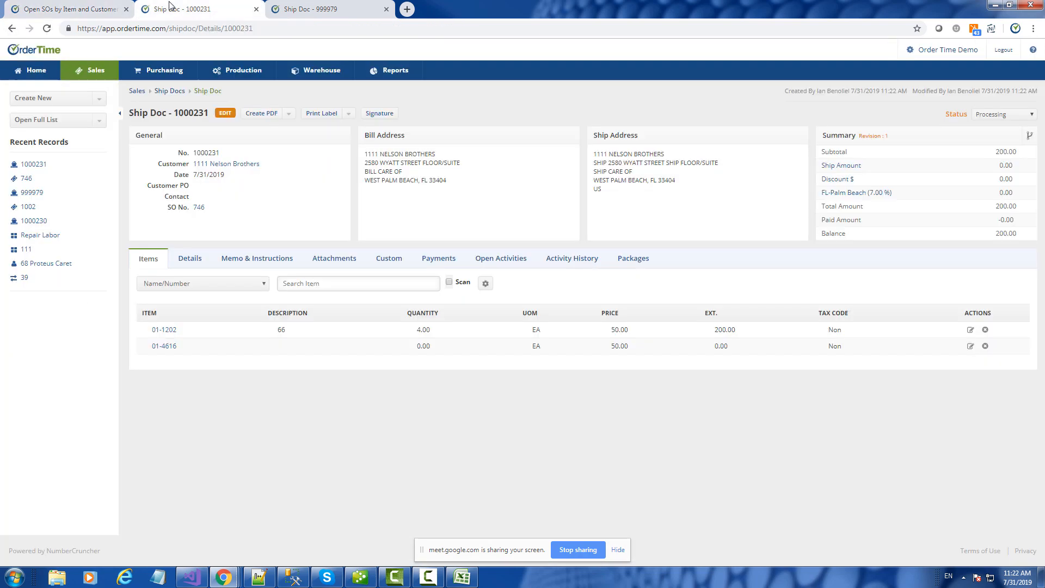
pyautogui.click(198, 209)
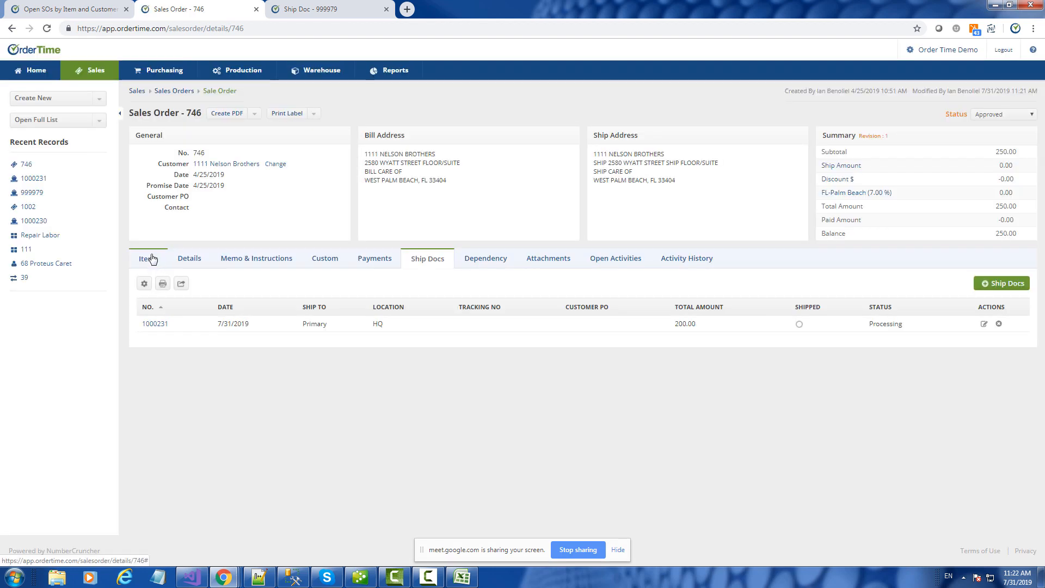
pyautogui.click(152, 259)
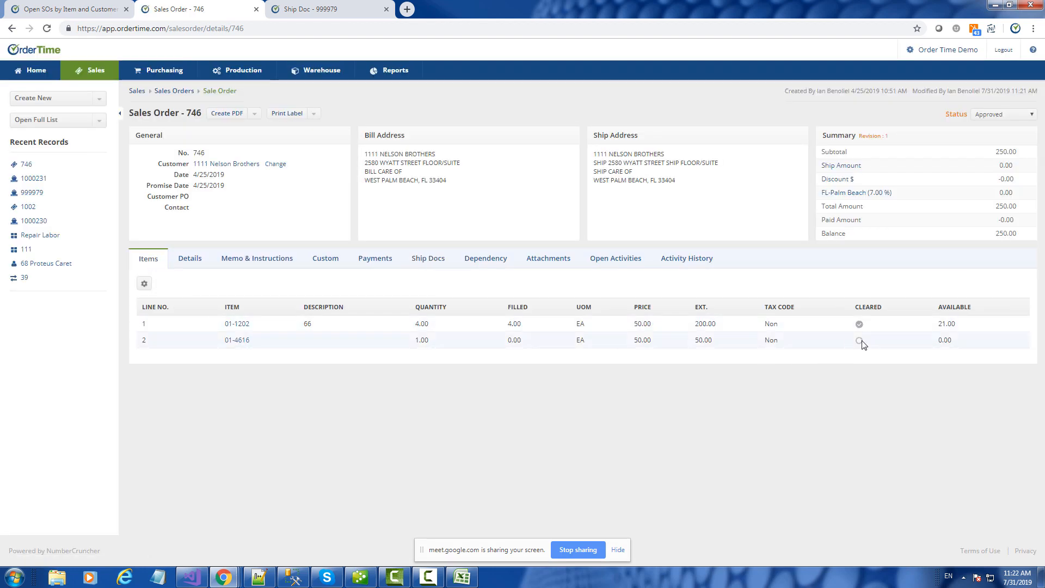
# - Set the sales order's status to Get Specs and mark the 01-4616 line as cleared
pyautogui.click(1007, 115)
pyautogui.click(1007, 125)
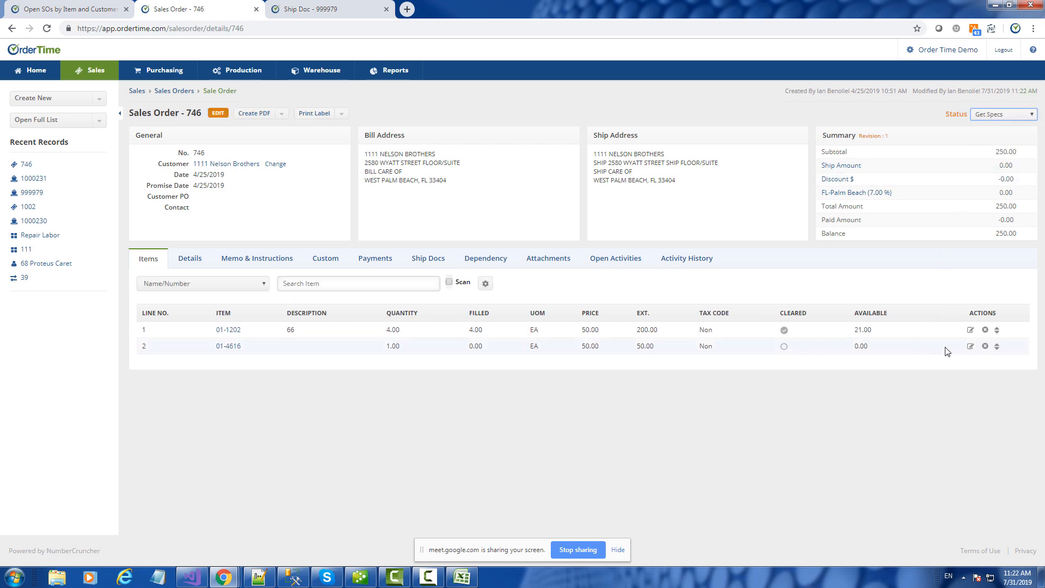
pyautogui.click(786, 351)
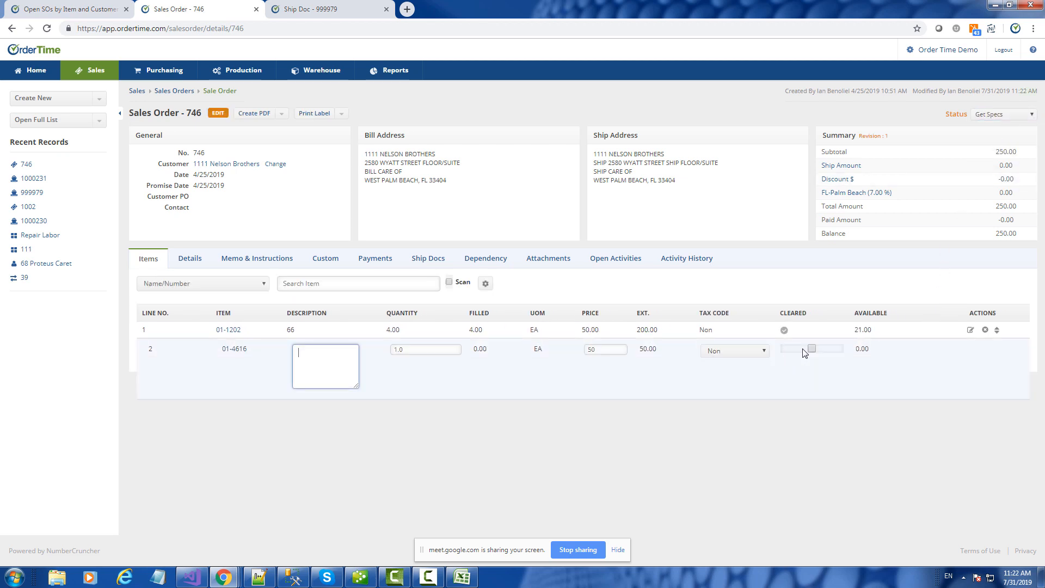
pyautogui.click(811, 348)
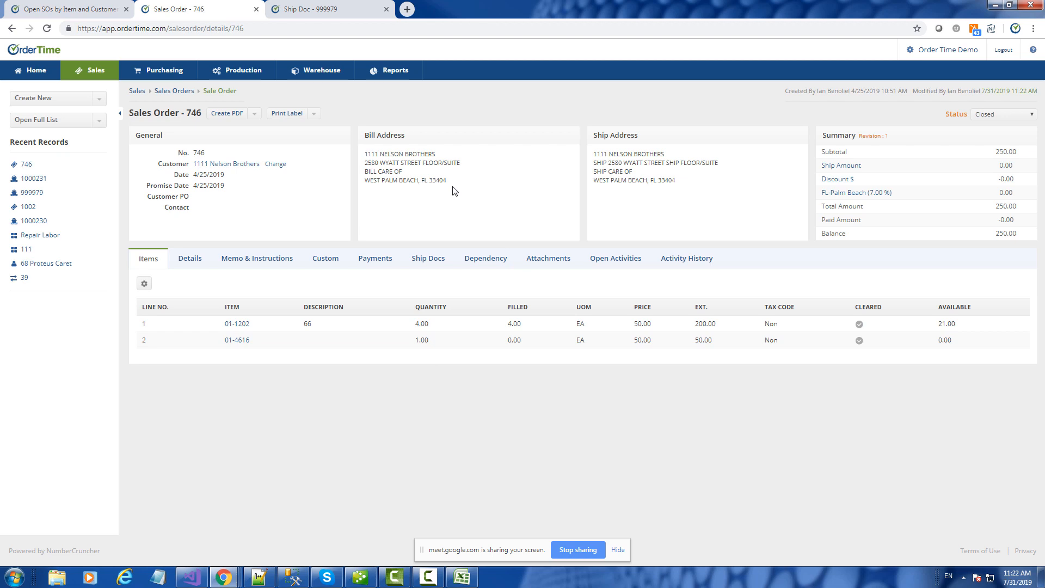
# - Open the filter settings of the open sales orders report and list the Sales Order/Quote Line Items columns
pyautogui.click(60, 7)
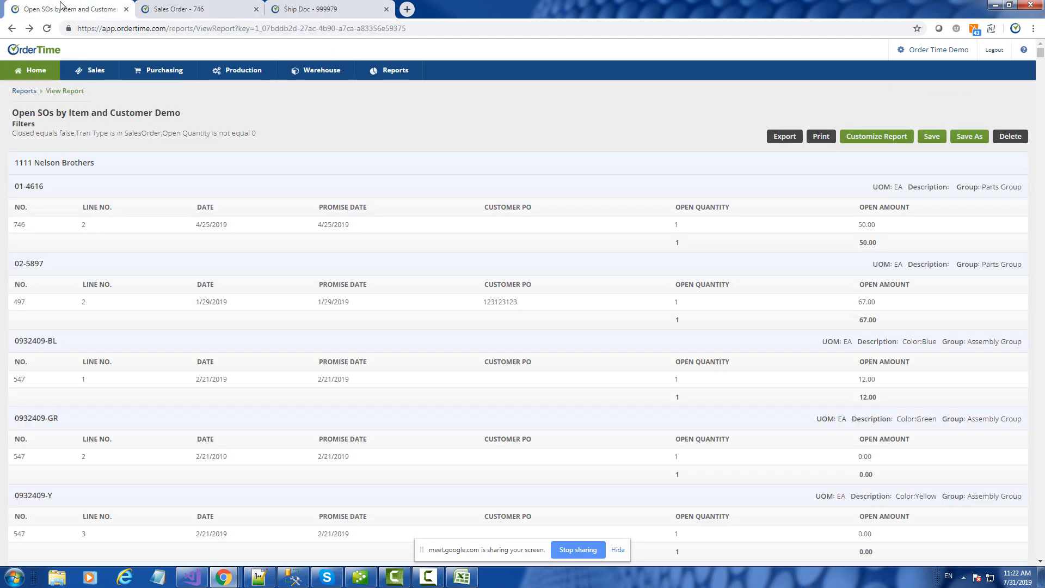
pyautogui.click(841, 139)
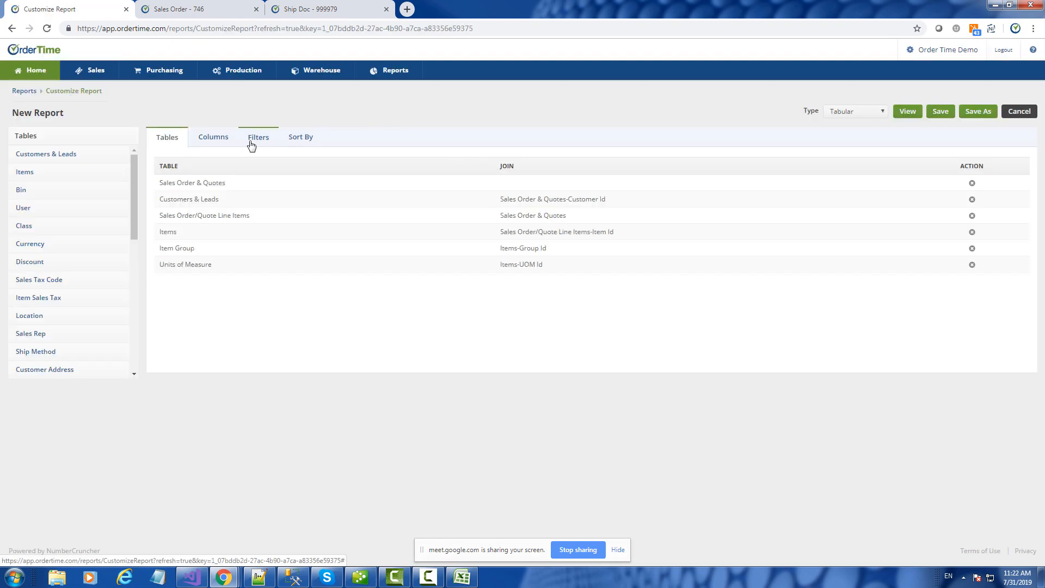
pyautogui.click(252, 144)
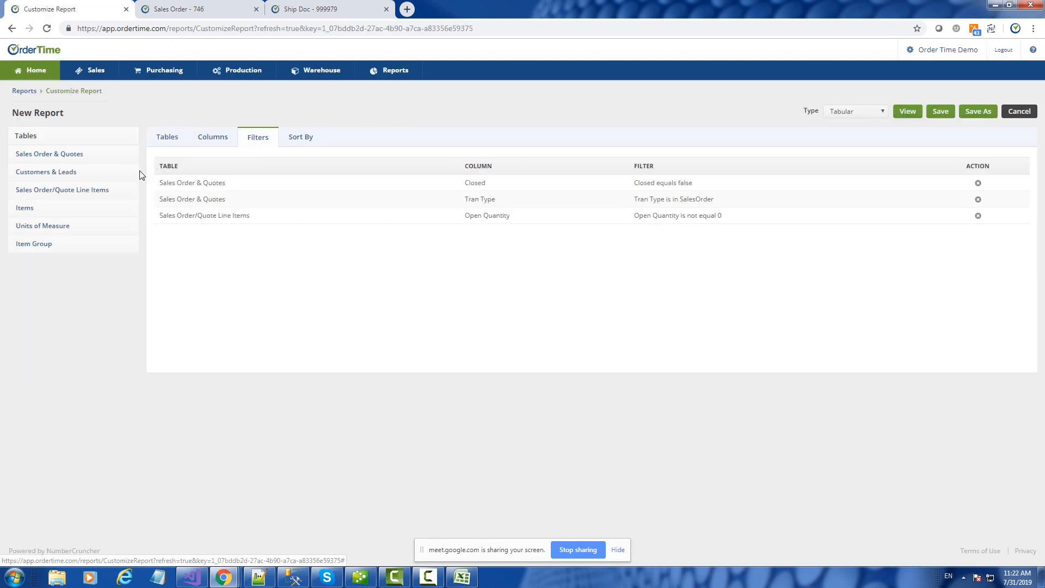
pyautogui.click(86, 190)
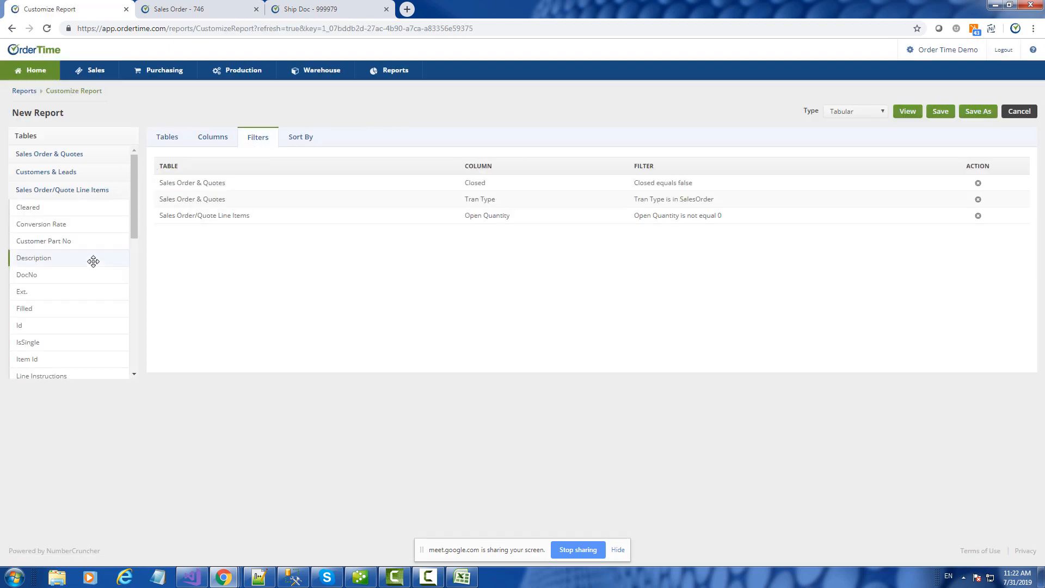
# - Try to add a filter on the Manually Cleared column of Sales Order/Quote Line Items
pyautogui.scroll(-3, 93, 261)
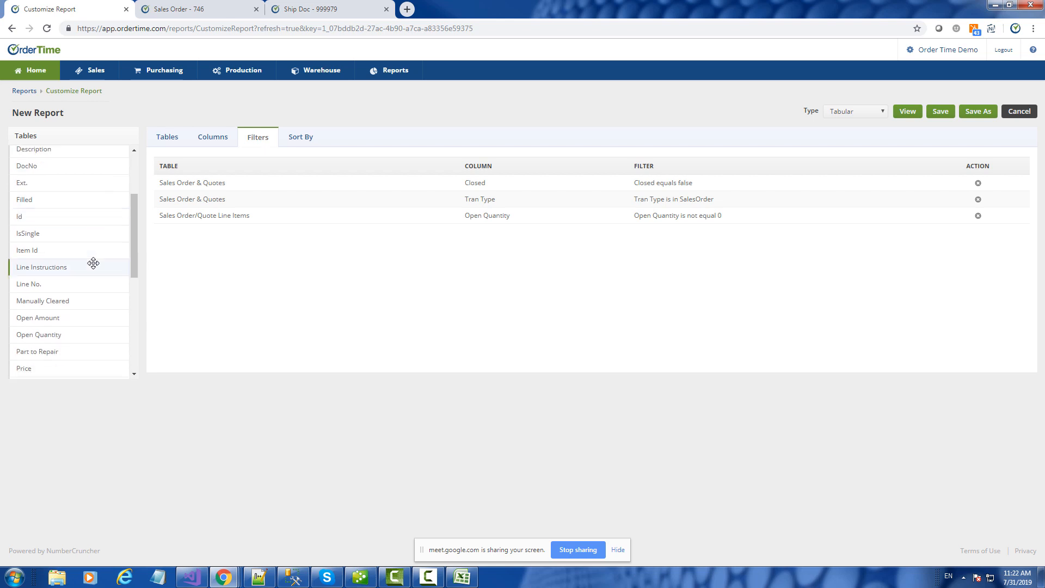
pyautogui.scroll(-1, 93, 263)
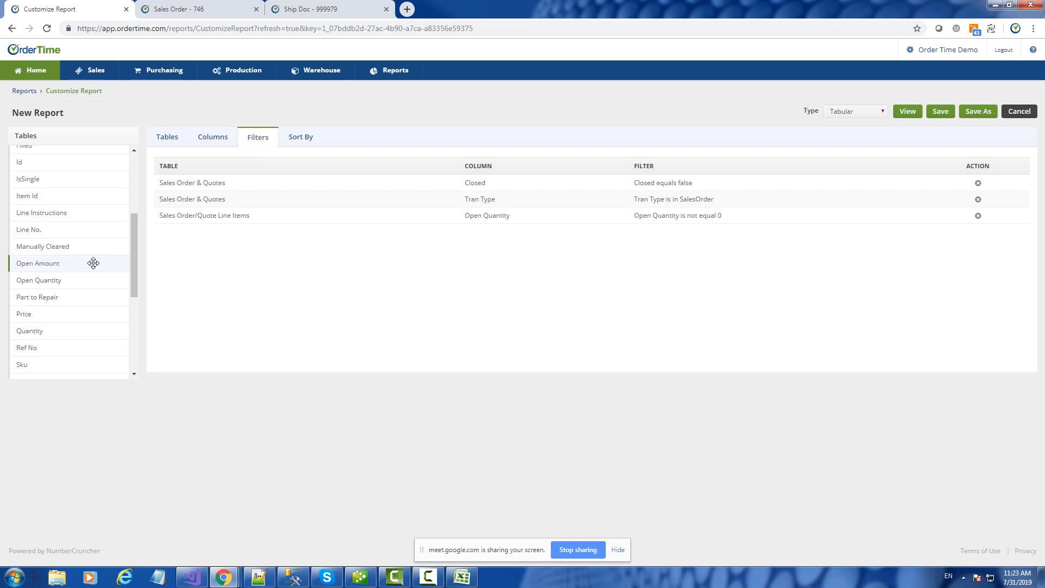
pyautogui.scroll(-2, 93, 263)
pyautogui.scroll(-2, 93, 263)
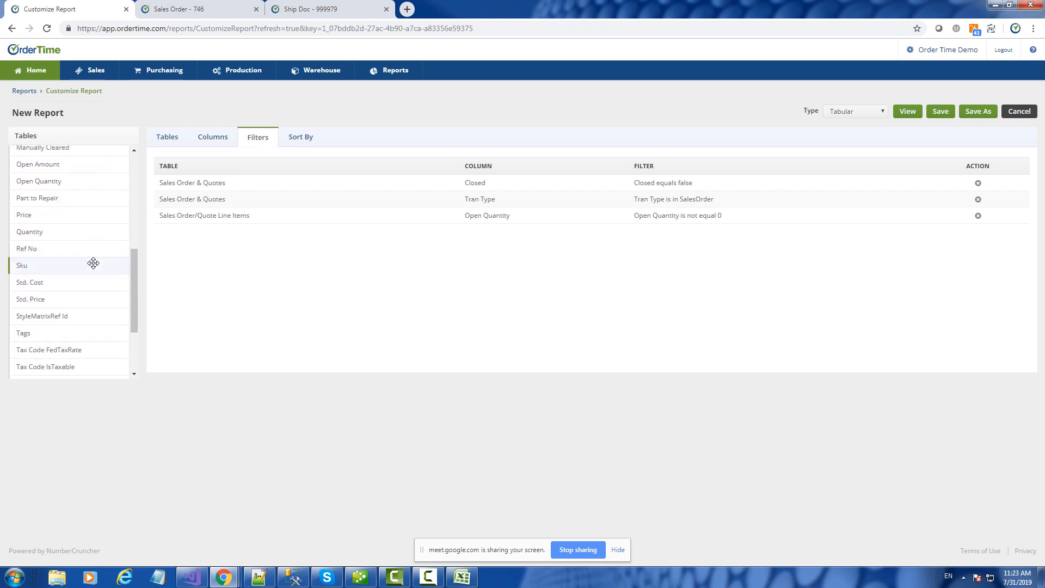
pyautogui.scroll(4, 93, 263)
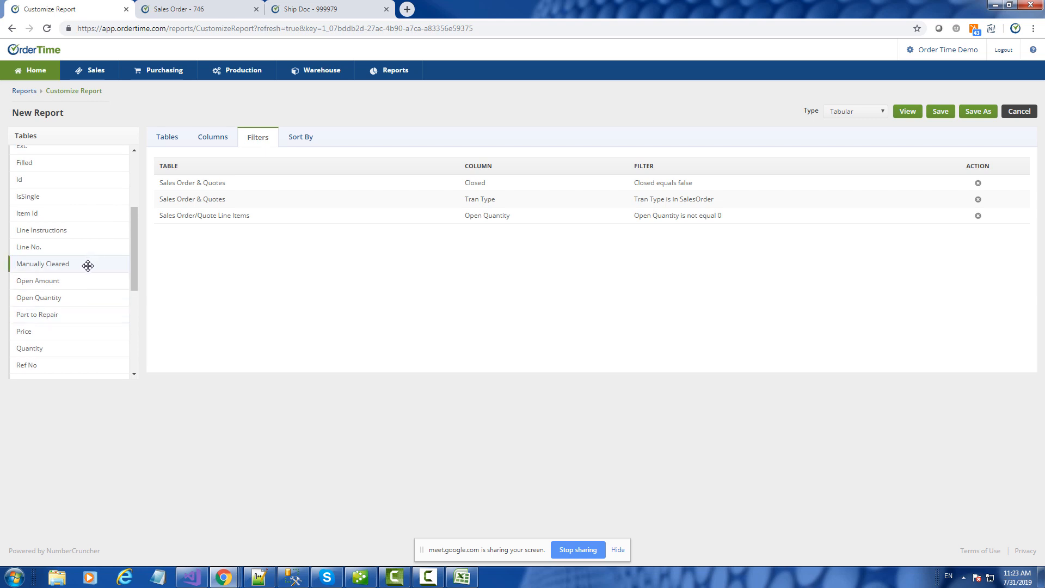
pyautogui.moveTo(87, 265); pyautogui.dragTo(110, 217)
pyautogui.click(618, 90)
# - Add a line-item filter for Cleared equal to False and save the updated report
pyautogui.moveTo(51, 203); pyautogui.dragTo(218, 233)
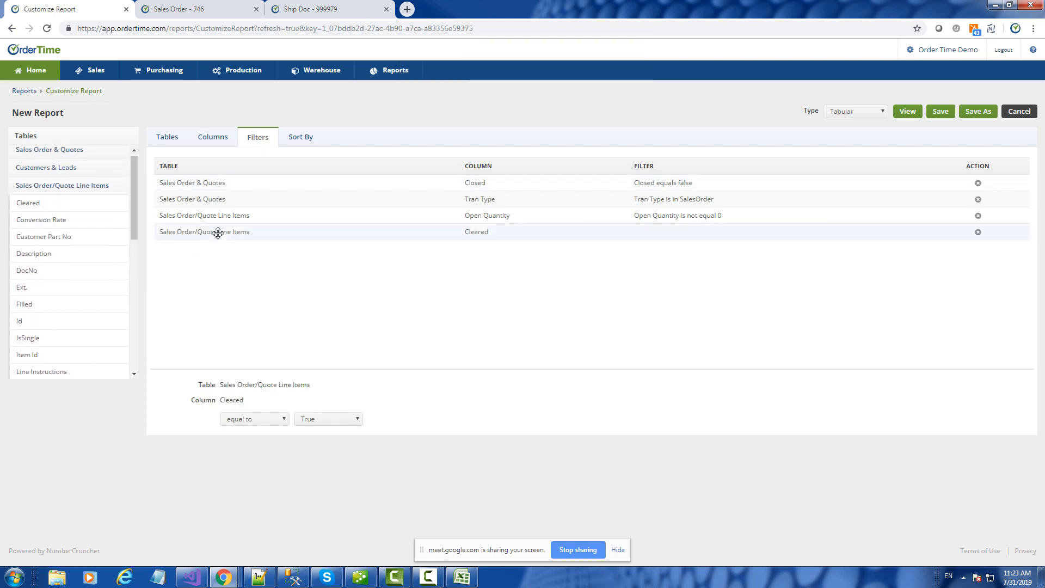
pyautogui.click(317, 425)
pyautogui.click(311, 440)
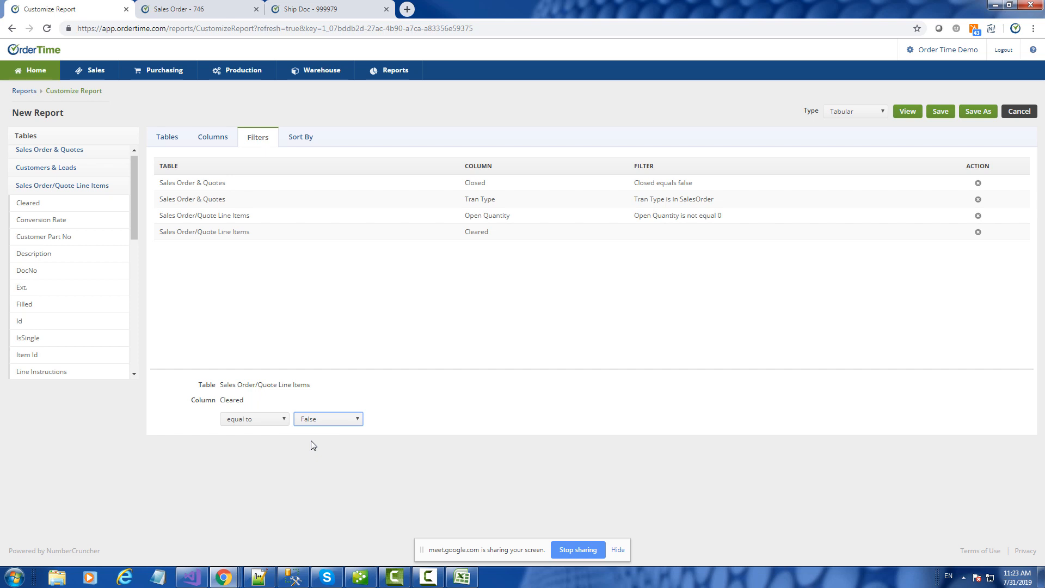
pyautogui.click(909, 117)
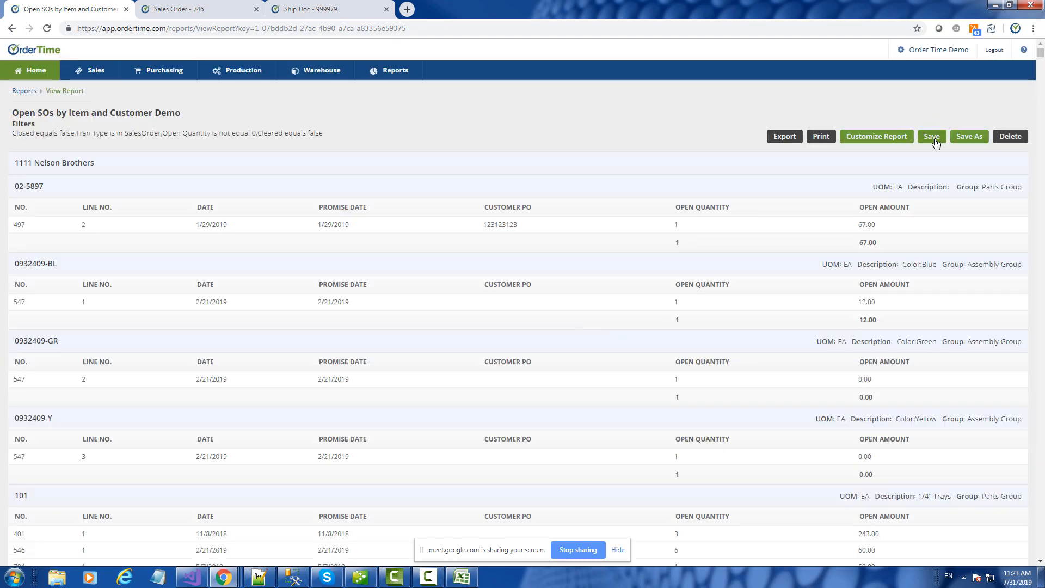
pyautogui.click(932, 137)
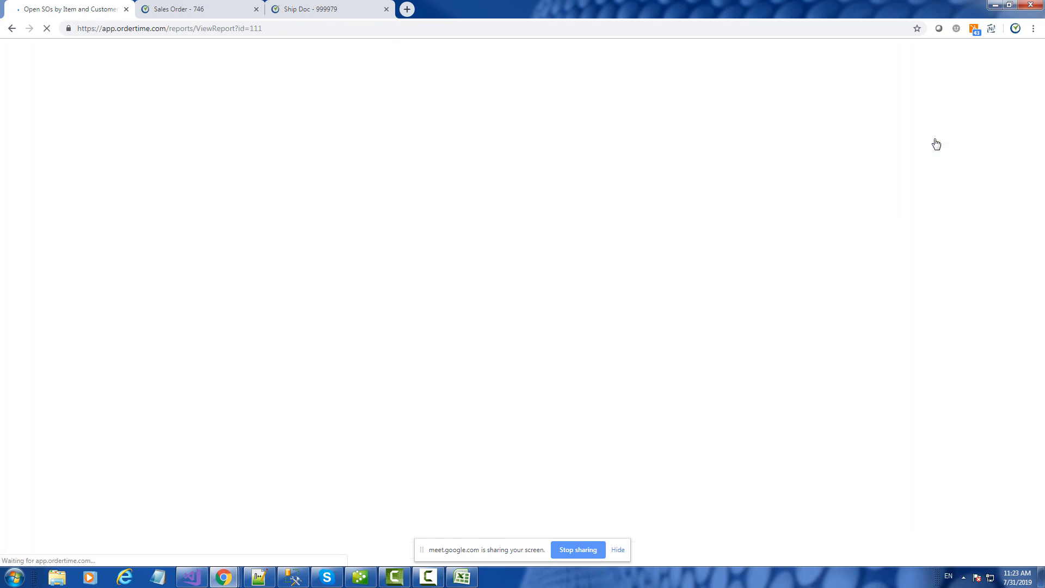
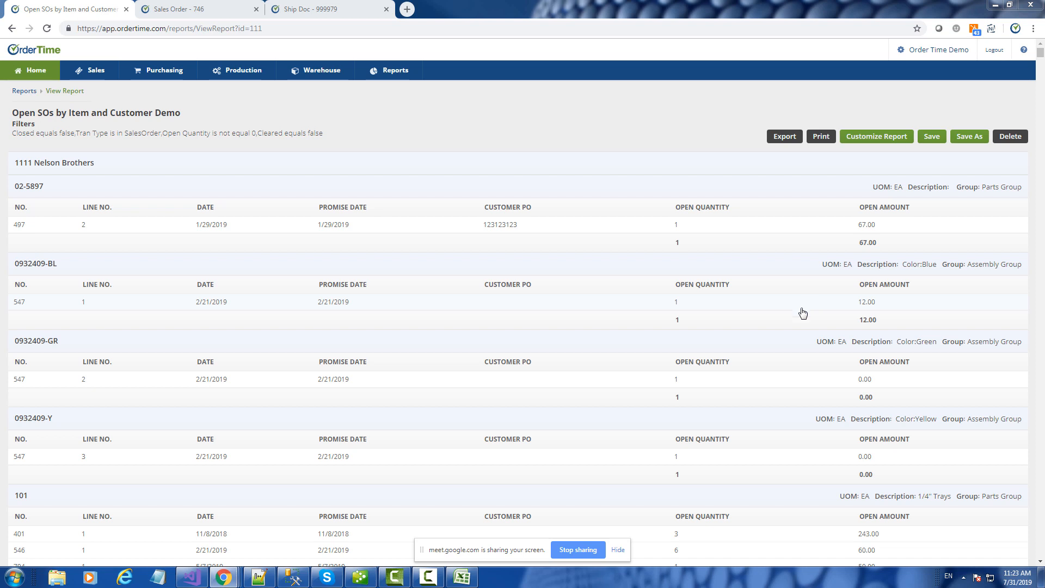
# - Open the Customer Types profile list and review the Milling, Retail and Tanning records
pyautogui.click(914, 58)
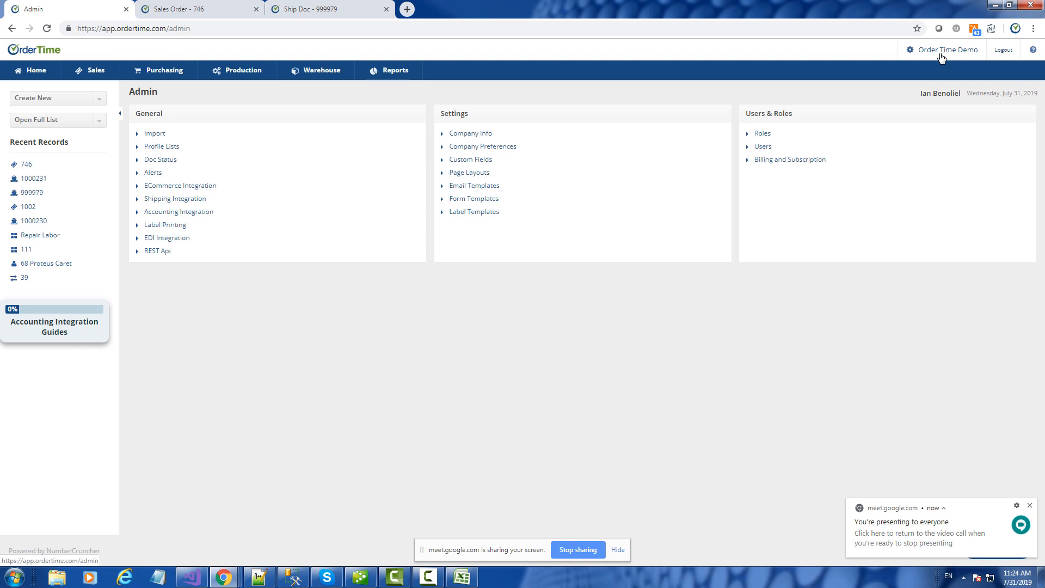
pyautogui.click(158, 146)
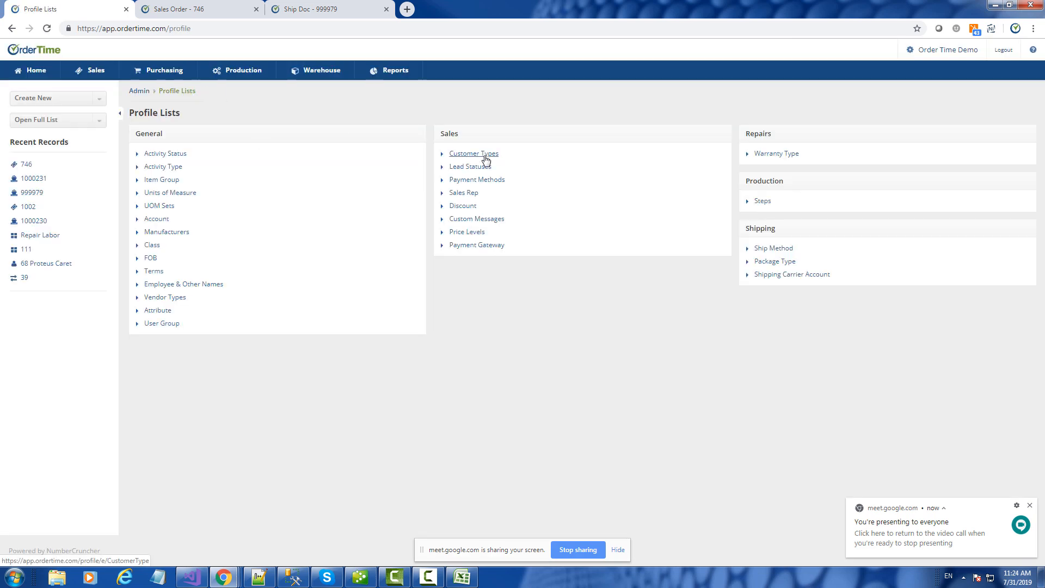
pyautogui.click(464, 155)
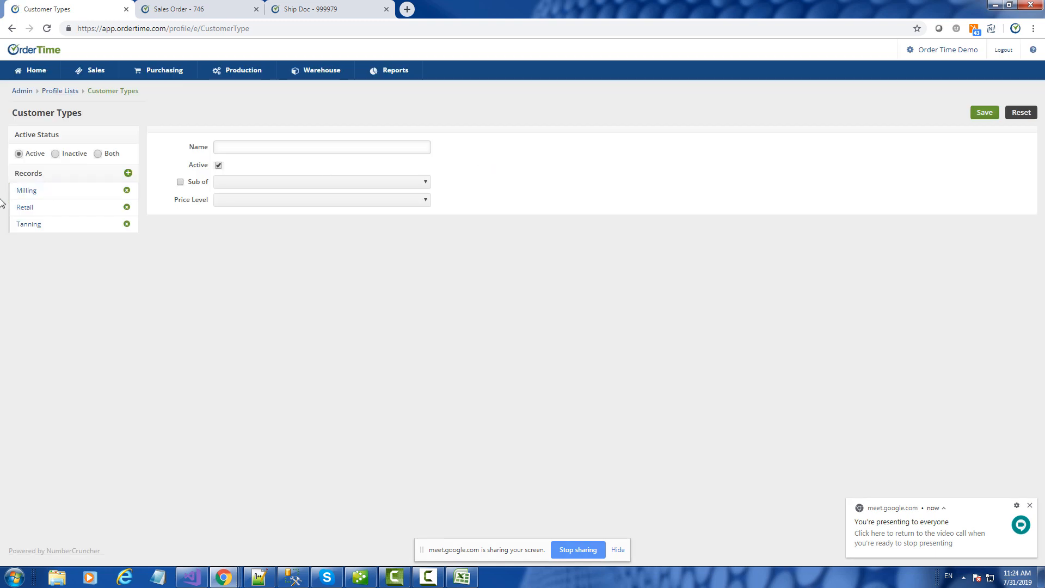
pyautogui.click(29, 192)
pyautogui.click(34, 208)
pyautogui.click(36, 227)
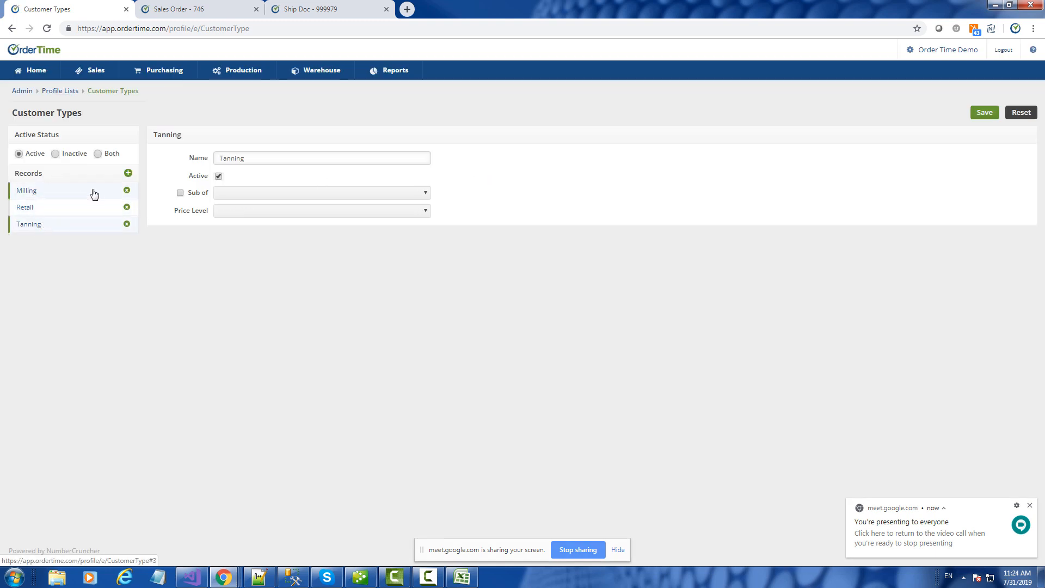
# - Start a new active customer type named Gov
pyautogui.click(129, 173)
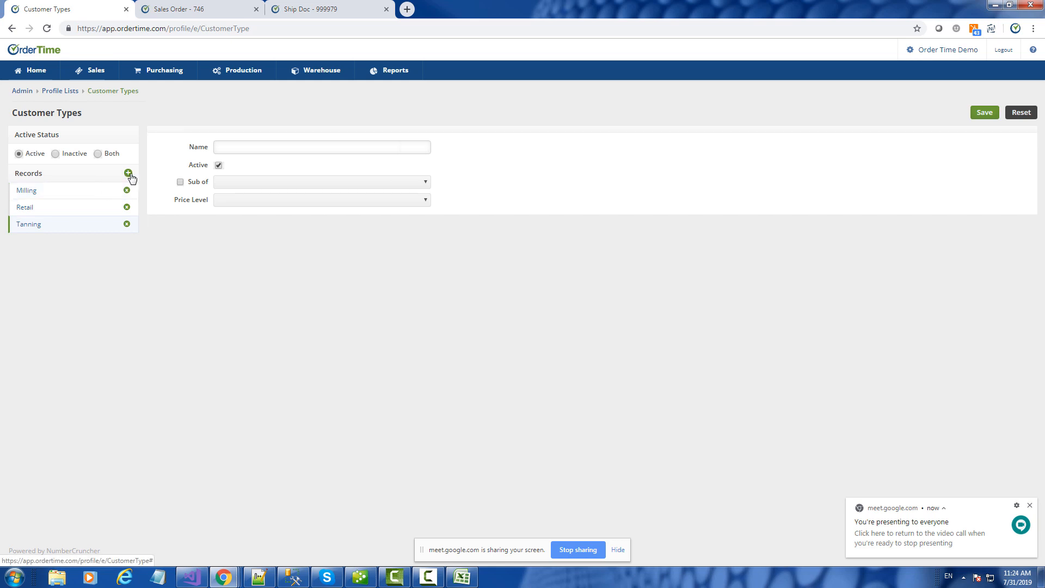
pyautogui.click(241, 148)
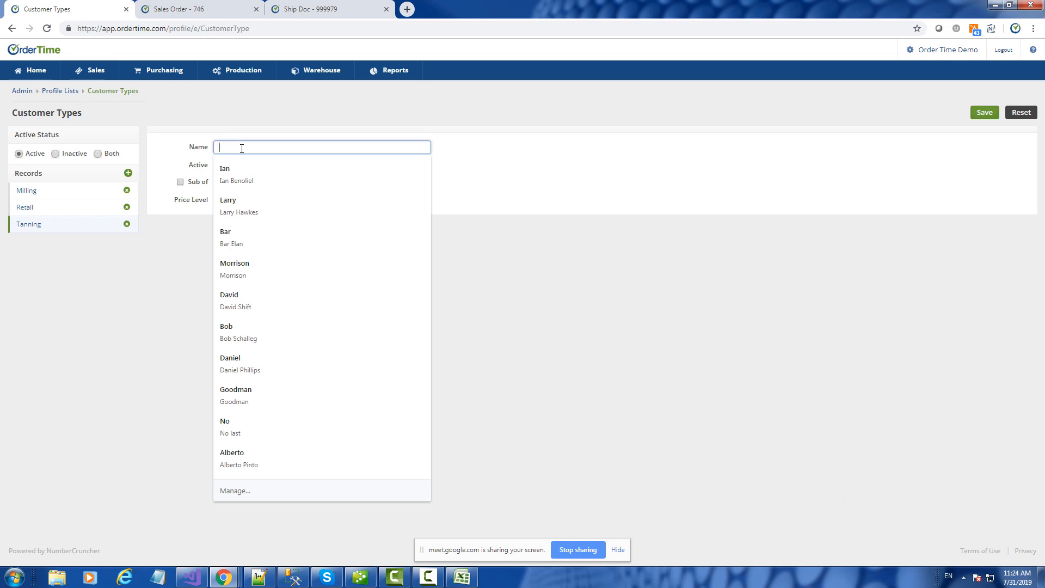
pyautogui.write('CD')
pyautogui.press('BackSpace')
pyautogui.press('BackSpace')
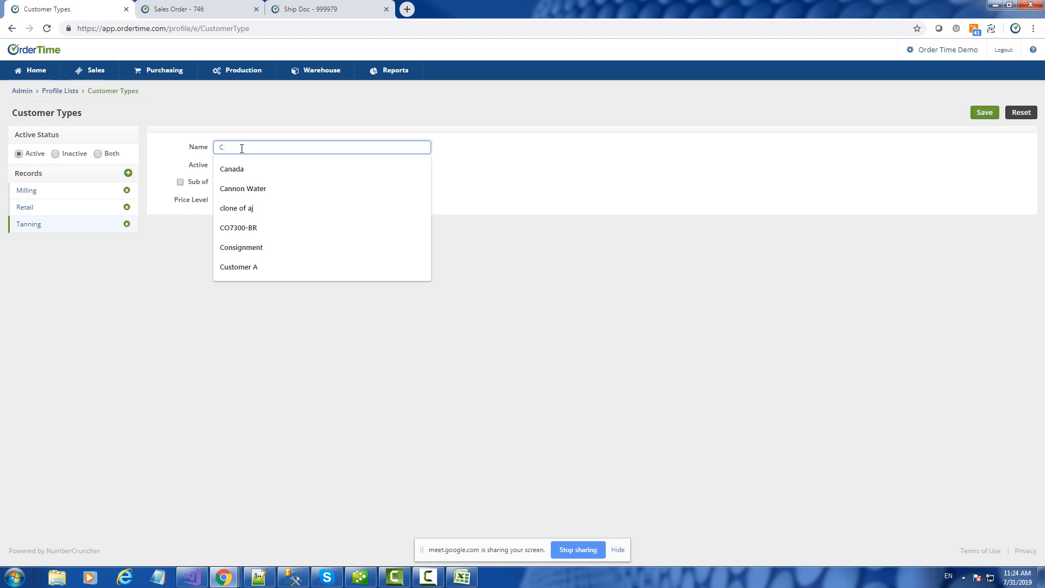
pyautogui.write('ov')
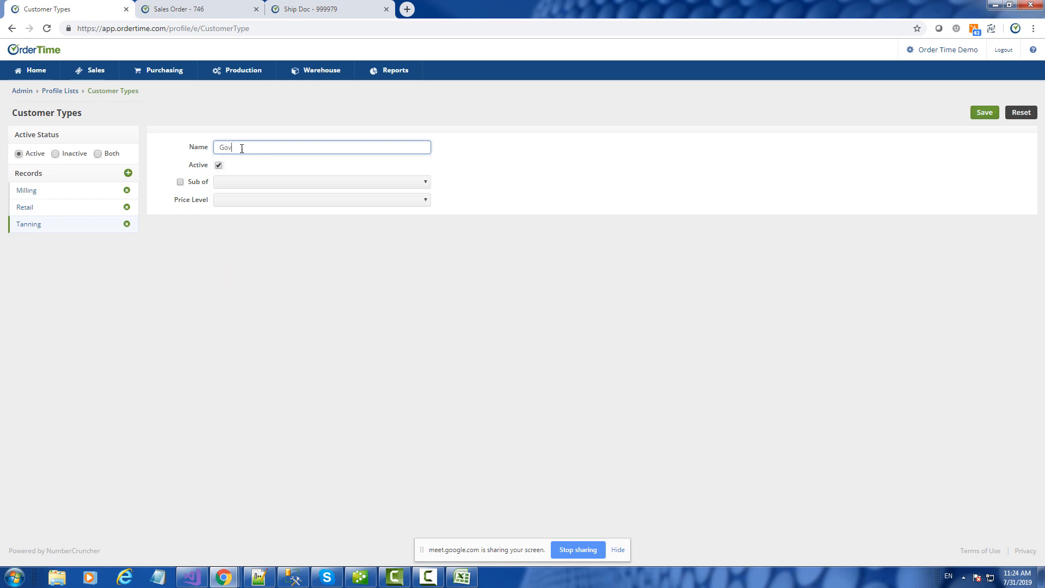
pyautogui.press('Tab')
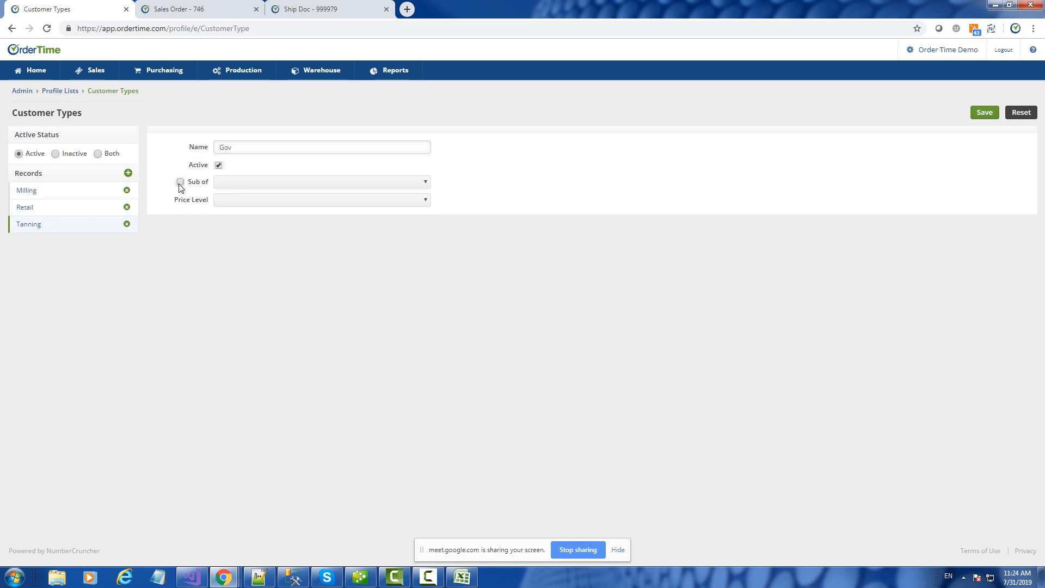
# - Assign the zero price level to the Gov customer type and save the record
pyautogui.click(228, 205)
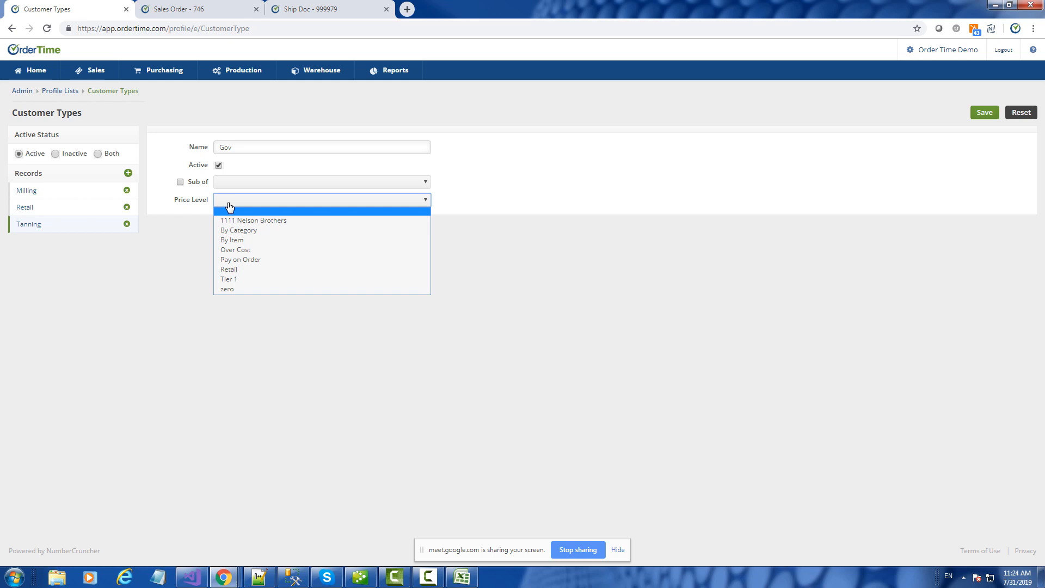
pyautogui.click(260, 221)
pyautogui.click(289, 203)
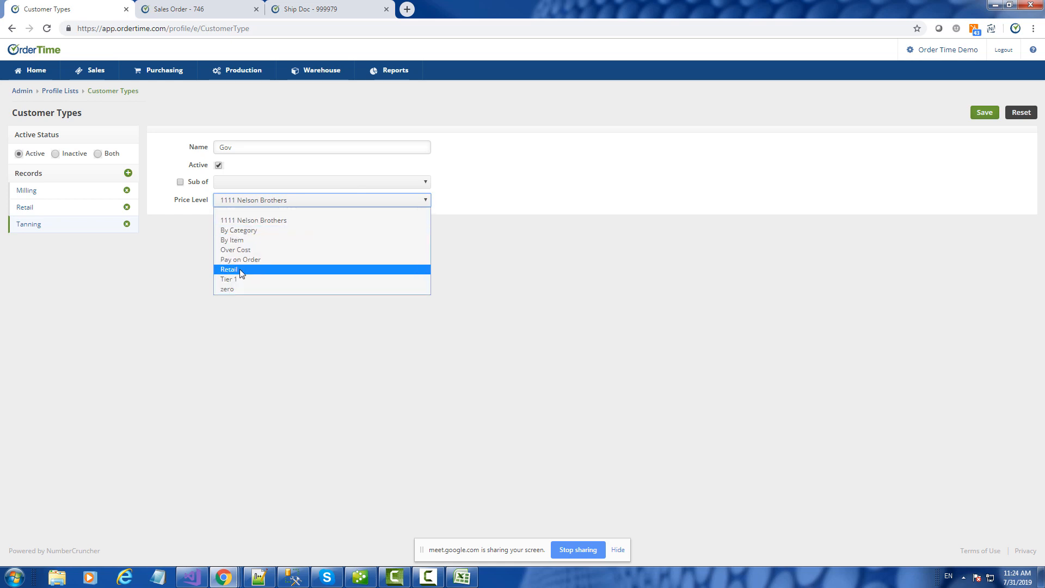
pyautogui.click(234, 287)
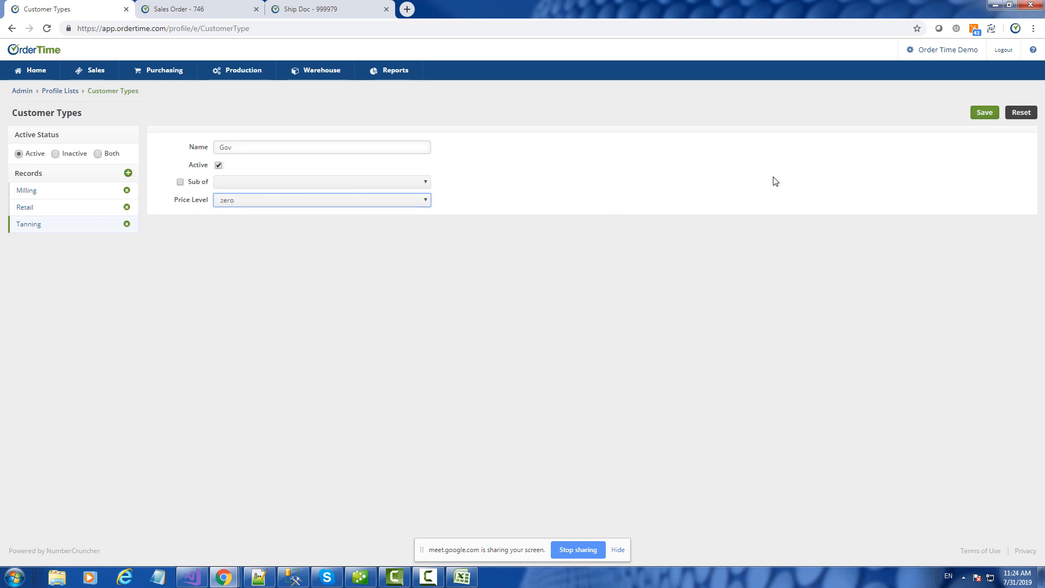
pyautogui.click(989, 117)
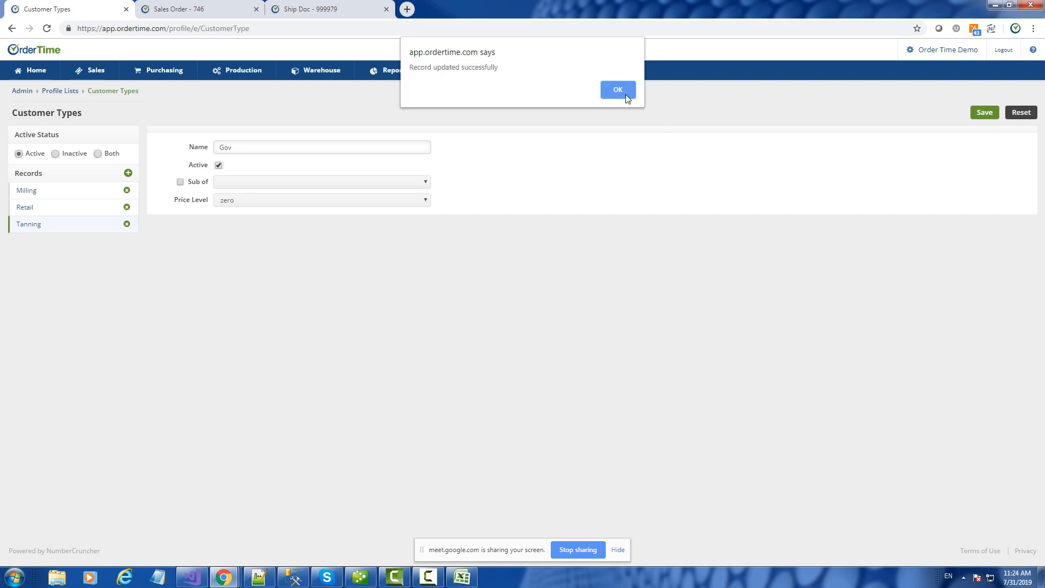
pyautogui.click(618, 90)
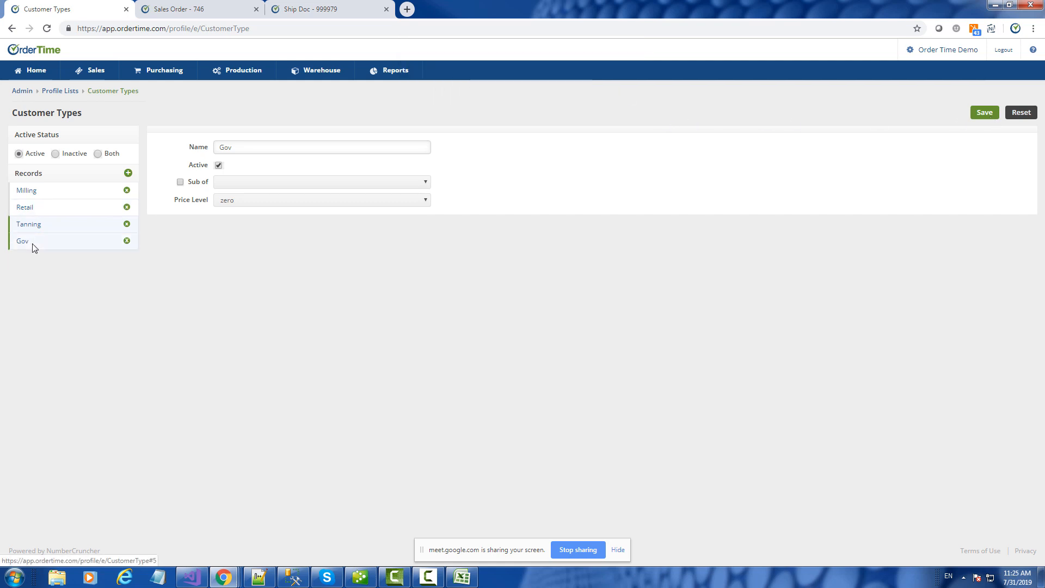
# - Edit the customer A SHORE THING (CHARLESTOWN), set its default Type to Gov and save the record
pyautogui.click(34, 74)
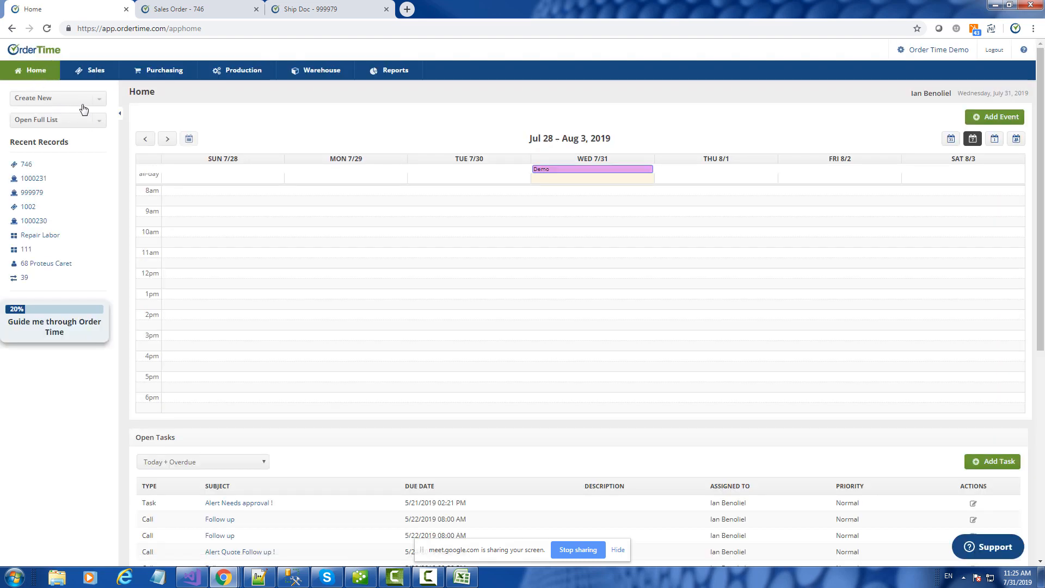
pyautogui.click(86, 126)
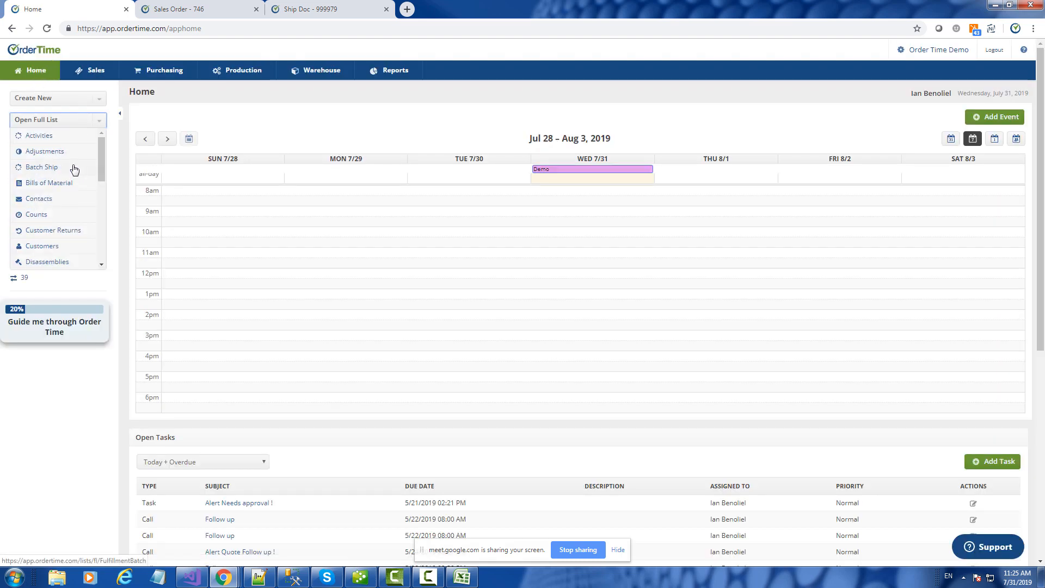
pyautogui.click(60, 246)
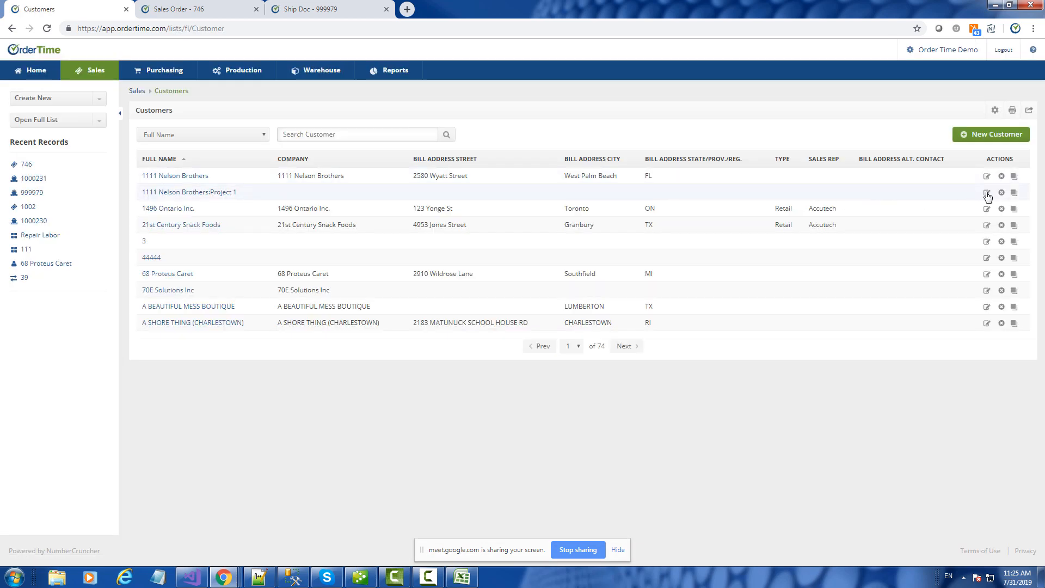
pyautogui.click(987, 323)
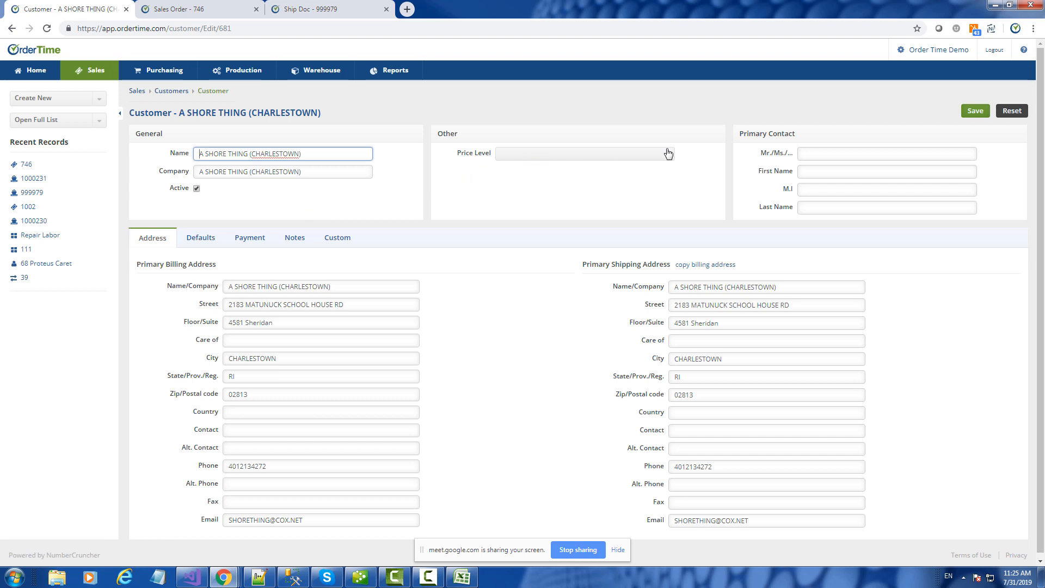
pyautogui.click(198, 243)
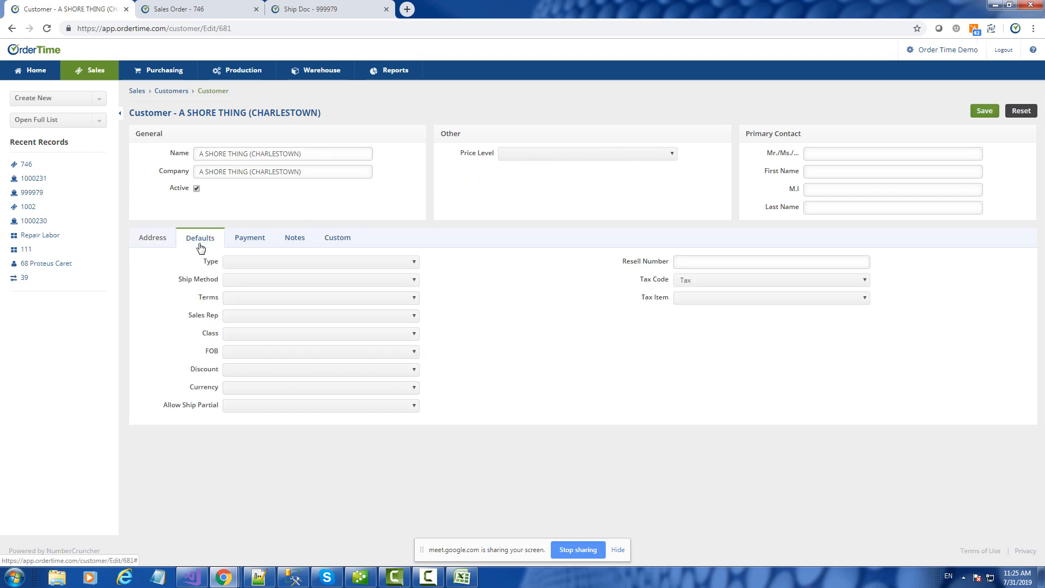
pyautogui.click(246, 262)
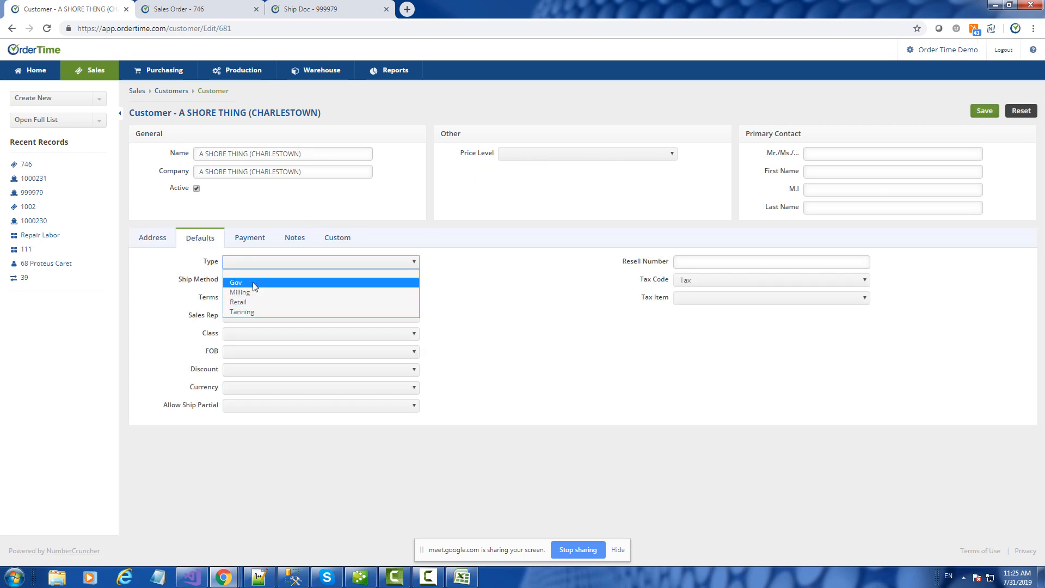
pyautogui.click(253, 282)
pyautogui.click(987, 112)
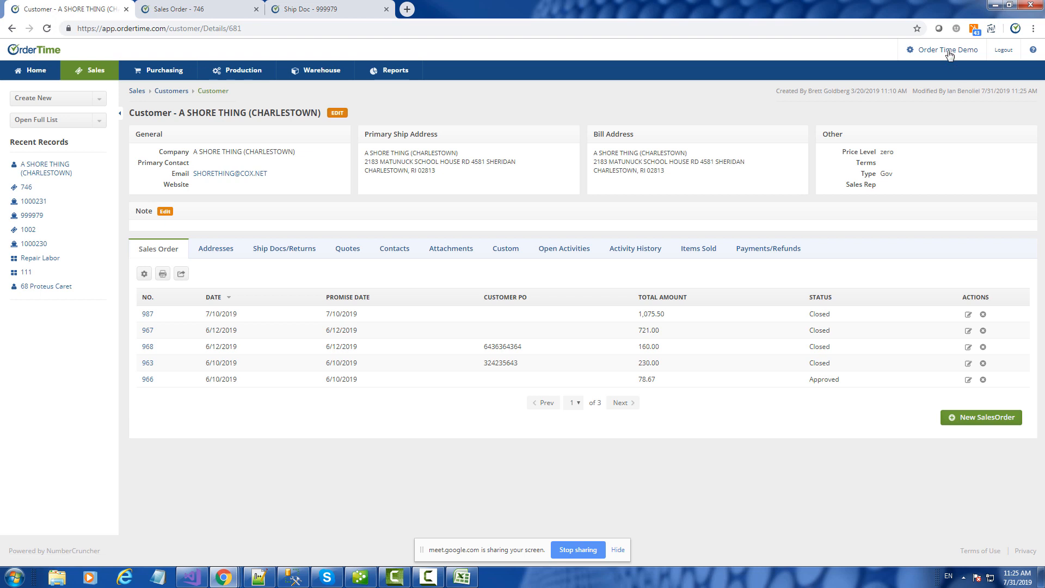
# - Open the Admin settings page
pyautogui.click(939, 55)
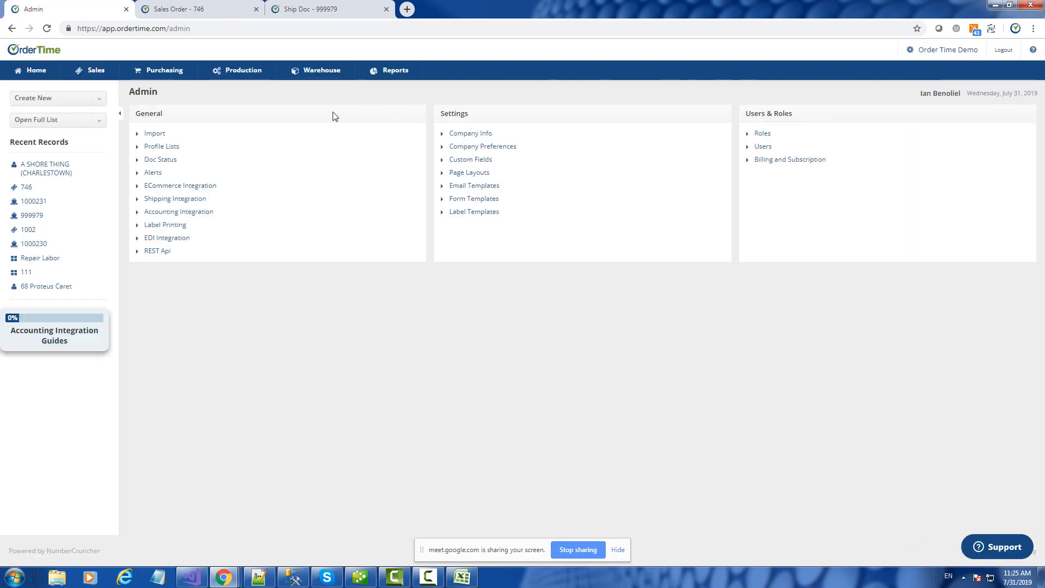
# - Open the frequently run report "Open SOs by Item and Customer Demo"
pyautogui.click(396, 79)
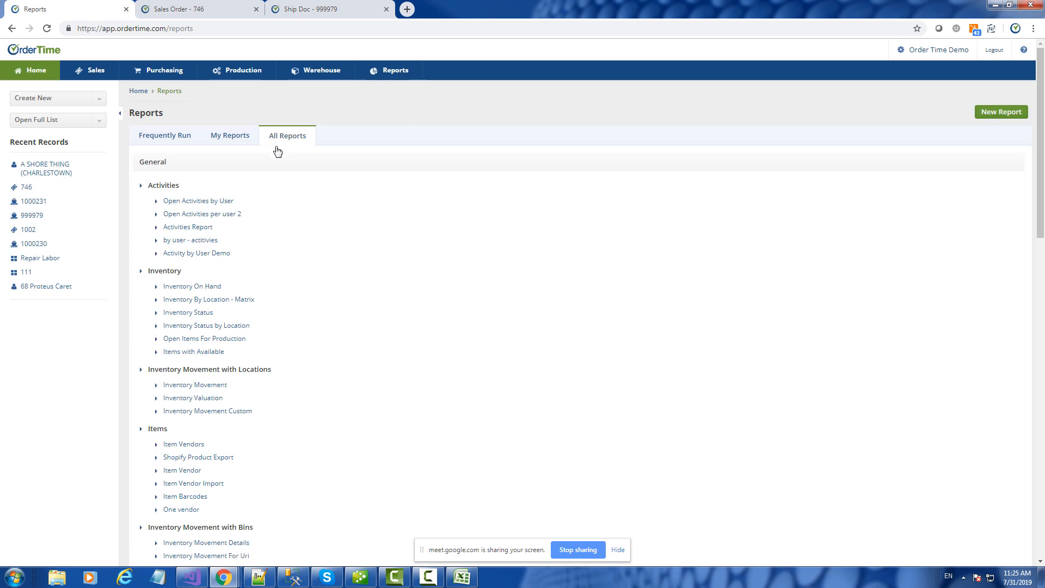
pyautogui.click(172, 137)
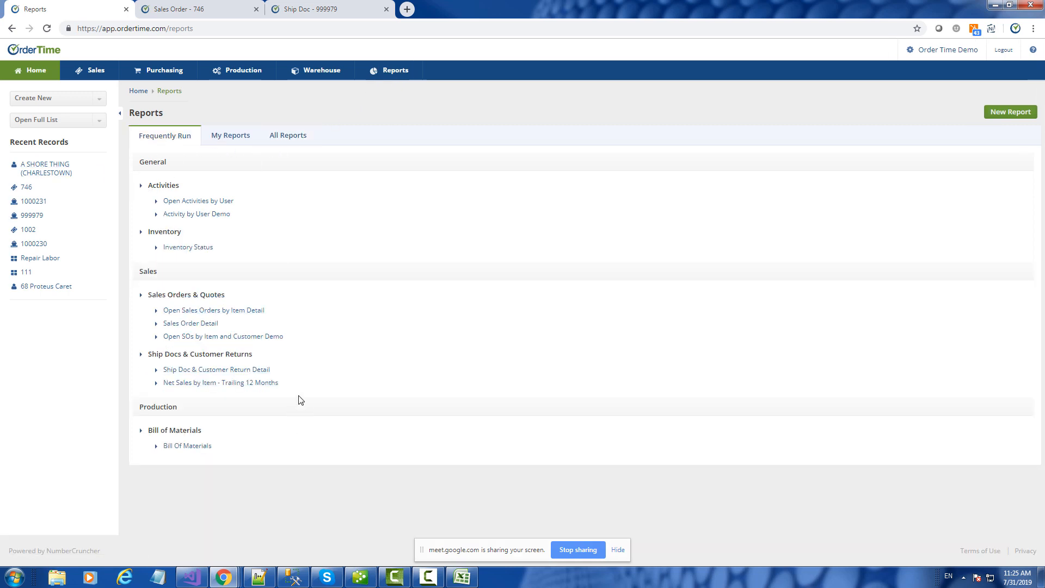
pyautogui.click(253, 340)
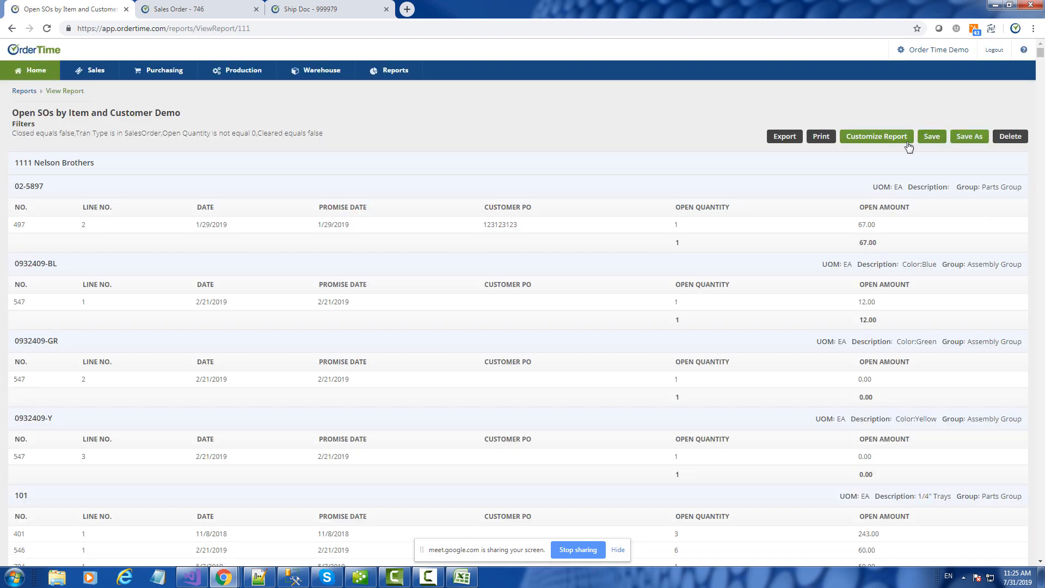
# - Start customizing the report and add the Customer Types table to its tables
pyautogui.click(889, 138)
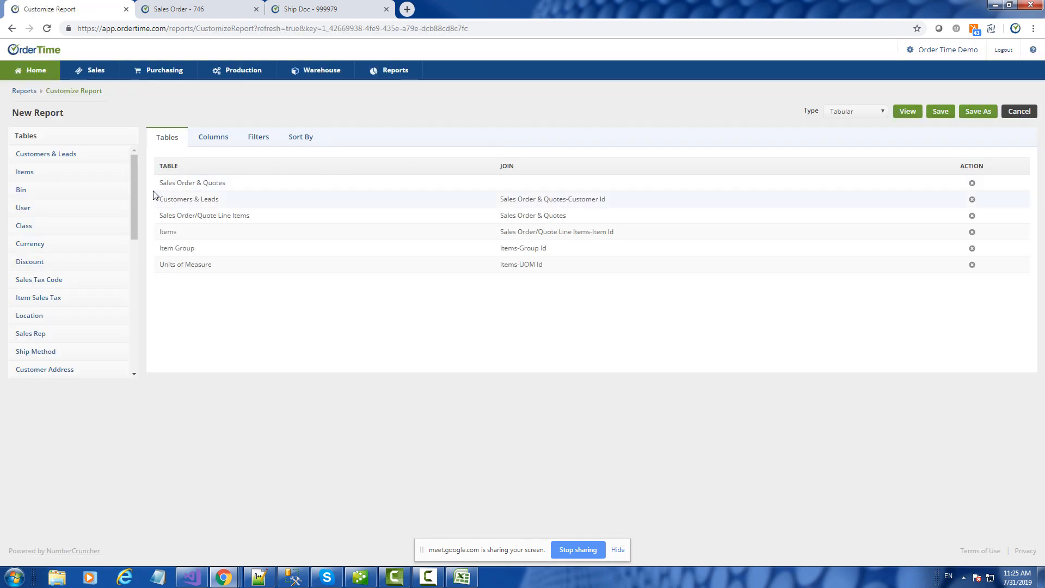
pyautogui.moveTo(130, 171); pyautogui.dragTo(137, 232)
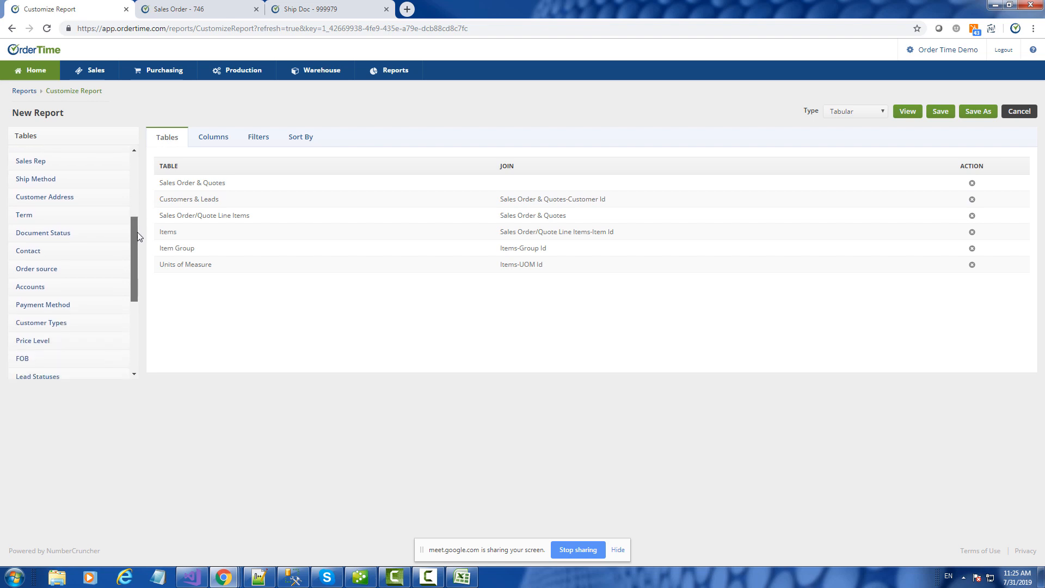
pyautogui.moveTo(41, 325); pyautogui.dragTo(200, 281)
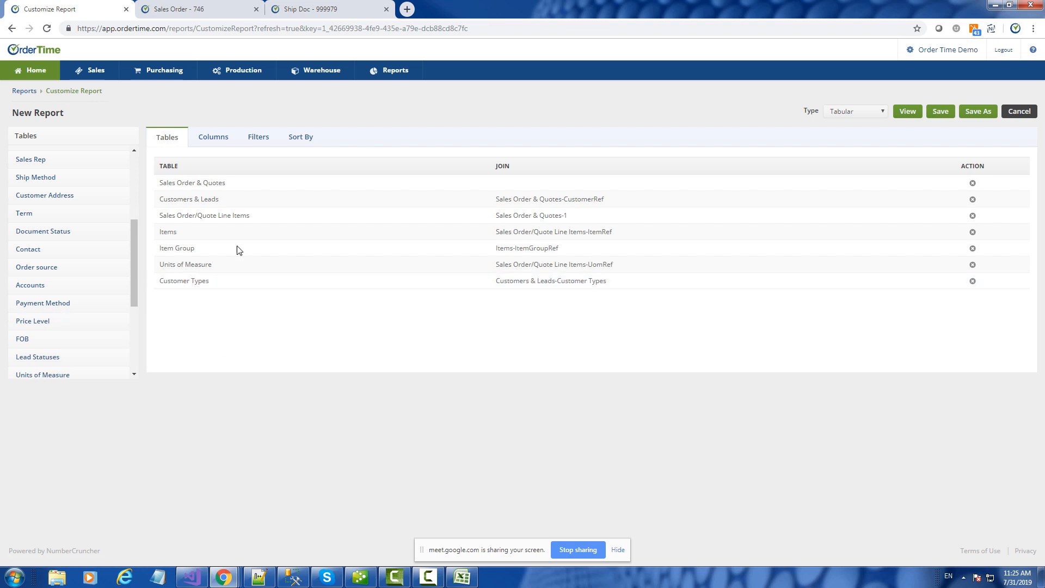
# - Turn off the section setting of the Customers & Leads Full Name column
pyautogui.click(210, 141)
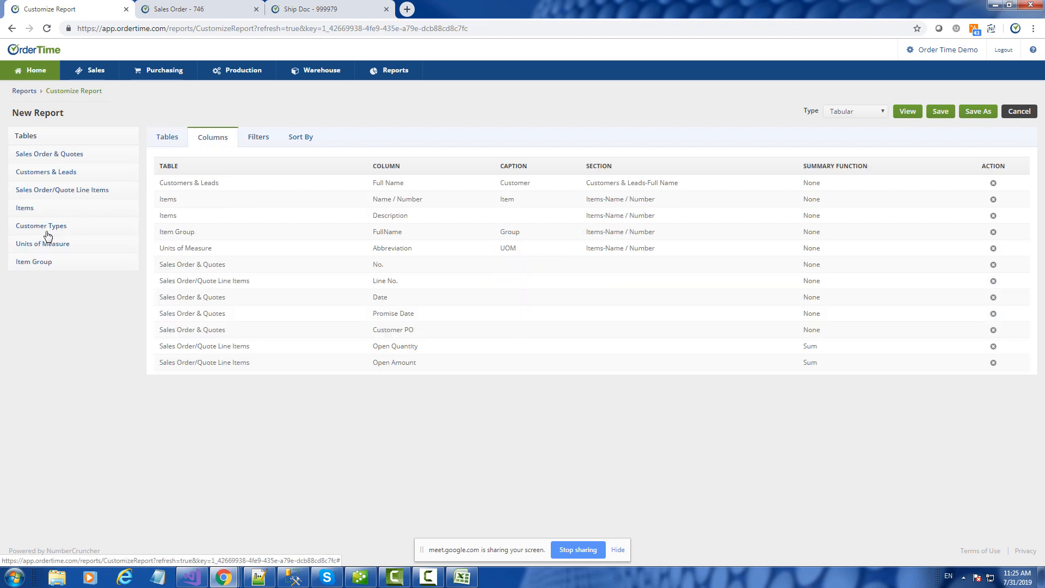
pyautogui.click(200, 184)
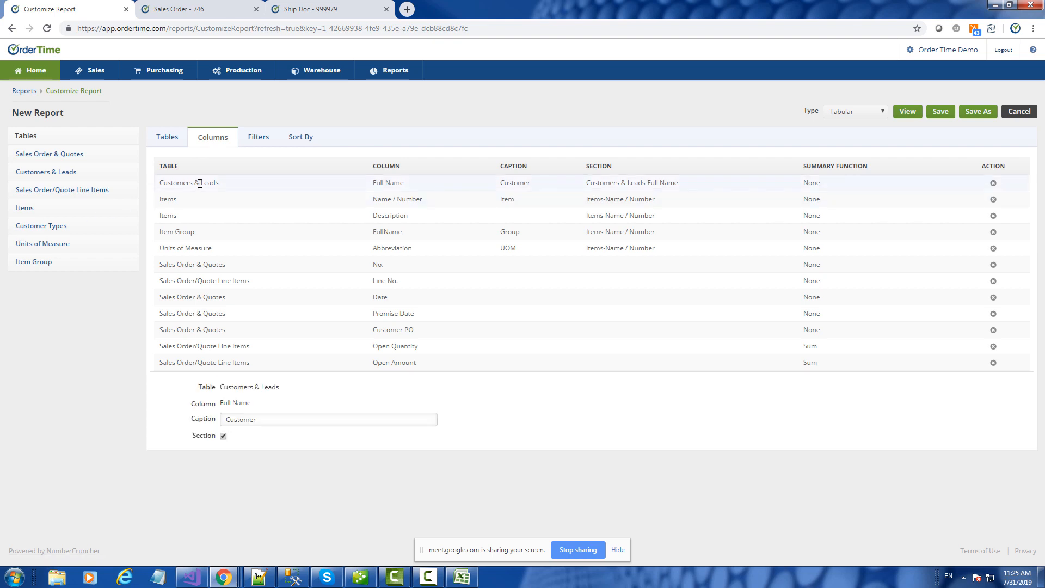
pyautogui.click(223, 437)
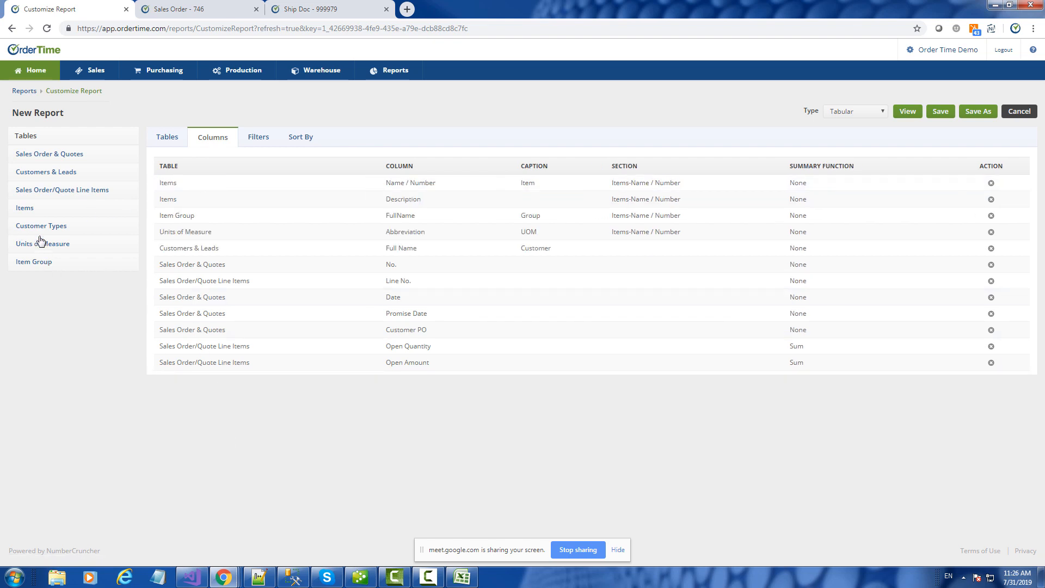
# - Add the Name field of Customer Types as a report column with the caption "Customer Type"
pyautogui.moveTo(44, 228)
pyautogui.mouseDown()
pyautogui.moveTo(232, 349)
pyautogui.moveTo(63, 226)
pyautogui.mouseUp()
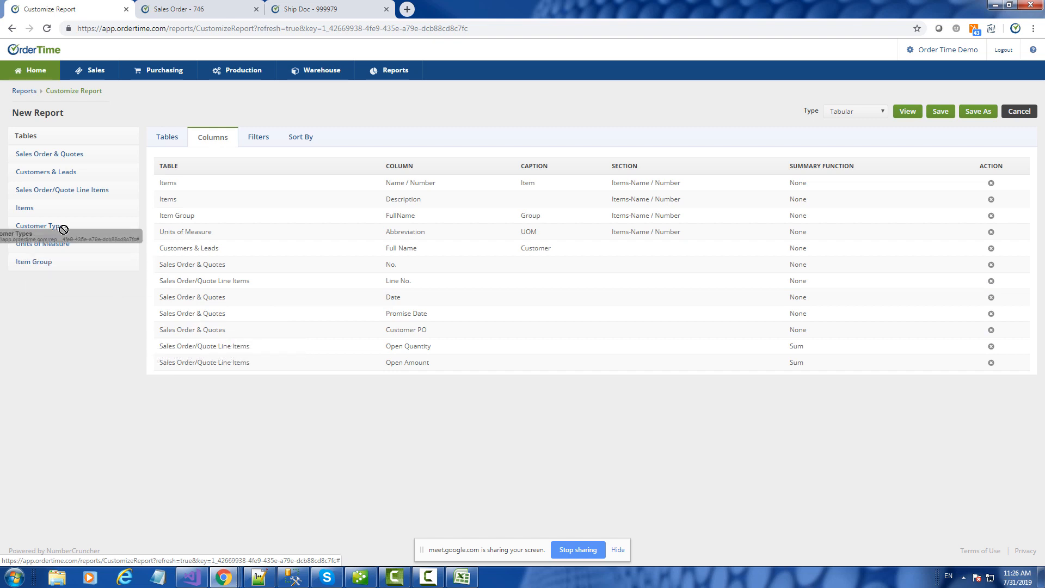
pyautogui.click(29, 227)
pyautogui.moveTo(49, 328); pyautogui.dragTo(215, 362)
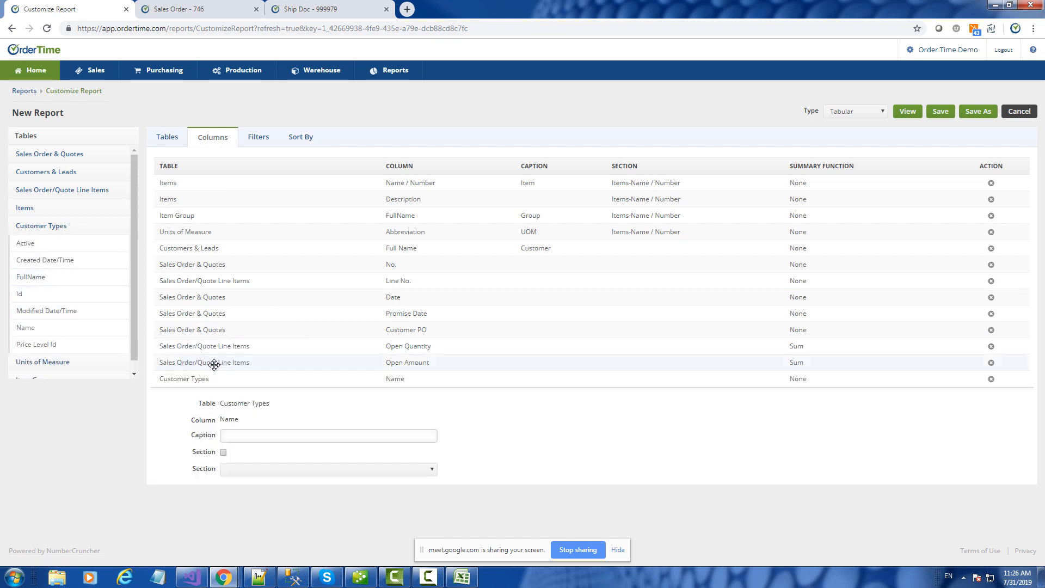
pyautogui.click(242, 434)
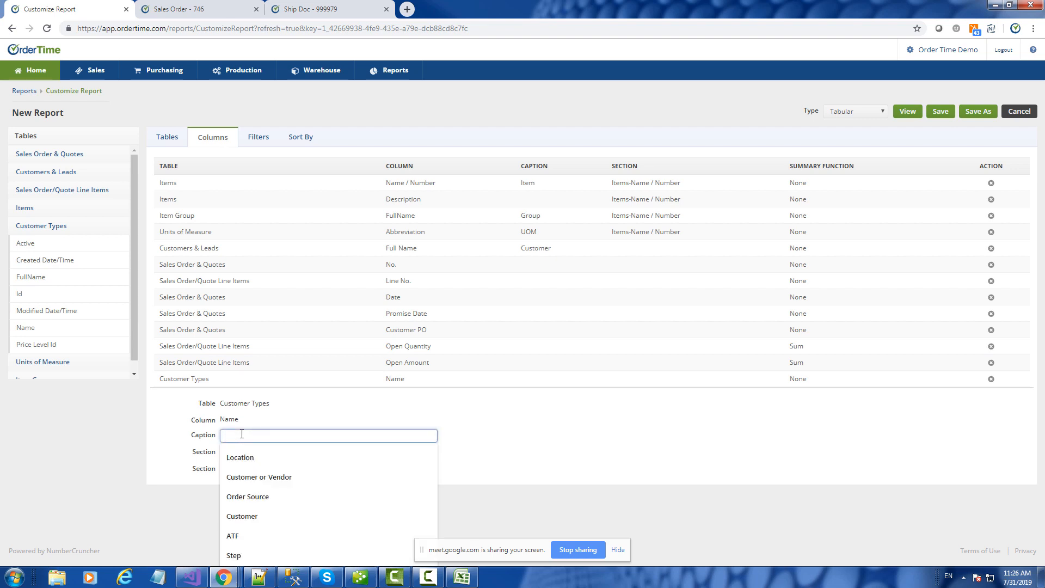
pyautogui.write('Tyo')
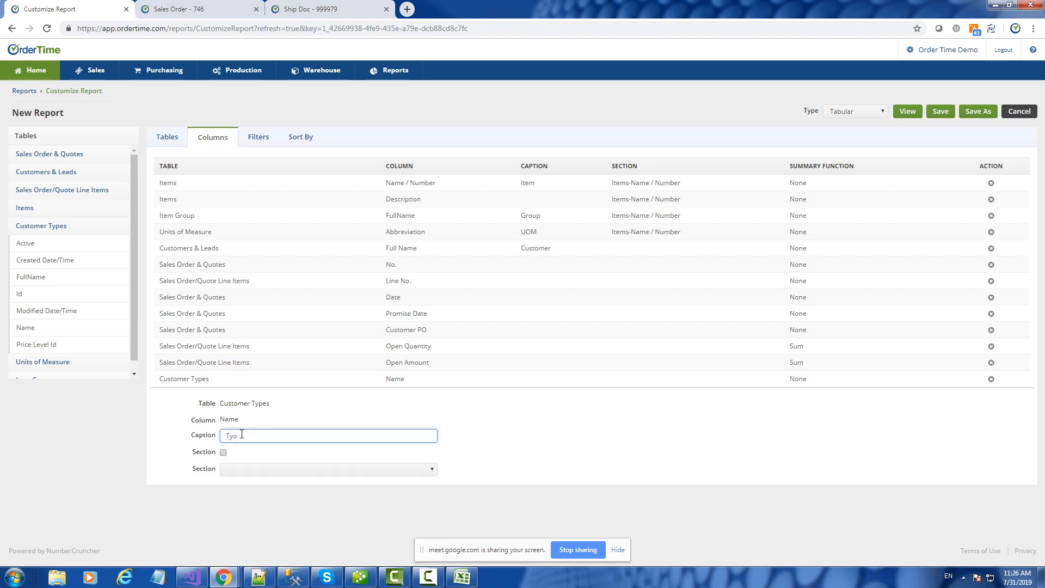
pyautogui.write('Customer')
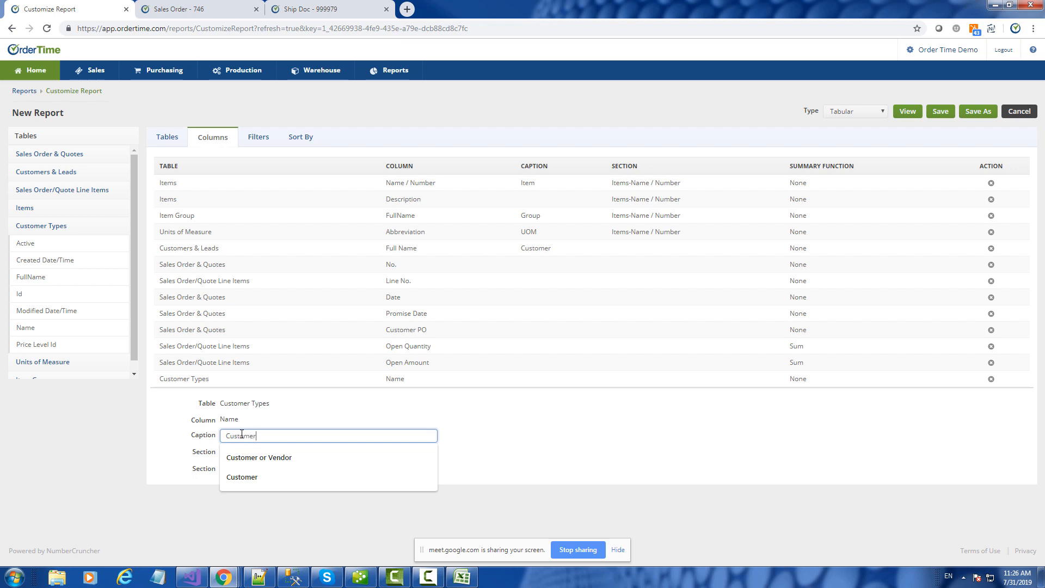
pyautogui.write(' Type')
pyautogui.press('Tab')
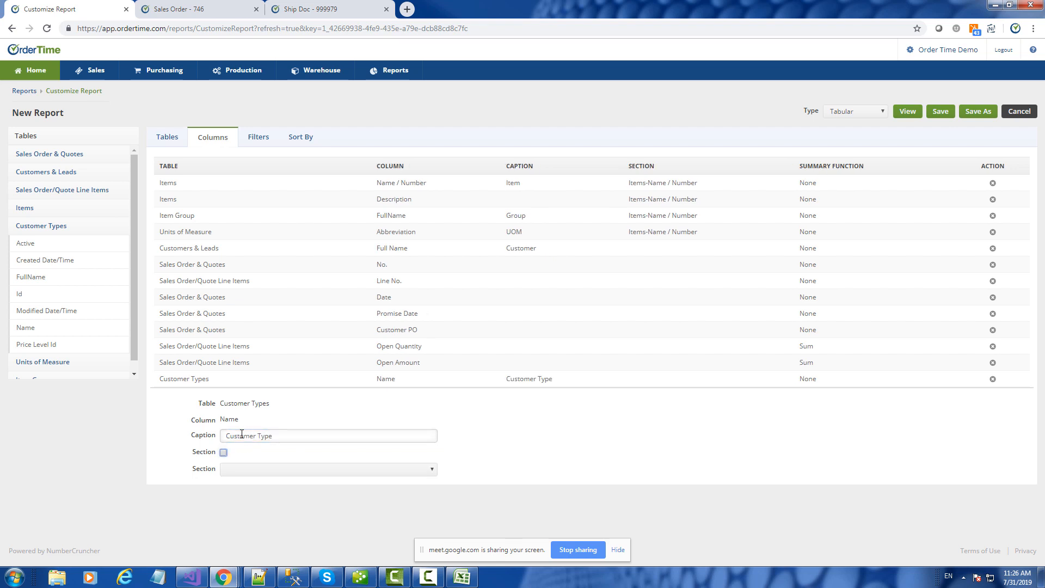
# - Make the Customer Type column a section and move it to the start of the column order
pyautogui.click(225, 458)
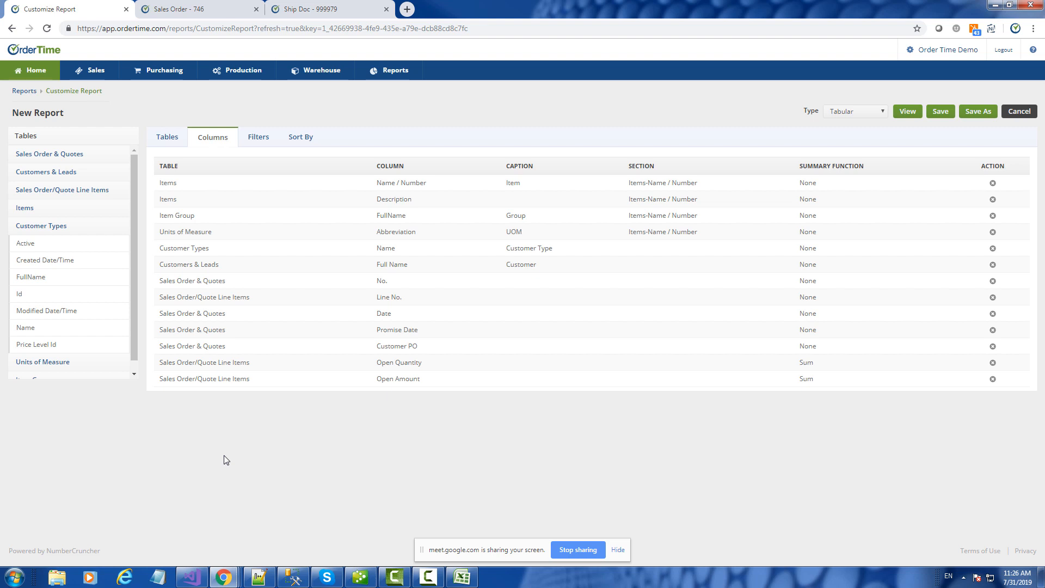
pyautogui.moveTo(195, 249); pyautogui.dragTo(208, 181)
# - Run the customized report and examine how its open sales order lines are grouped by customer type and item
pyautogui.click(907, 112)
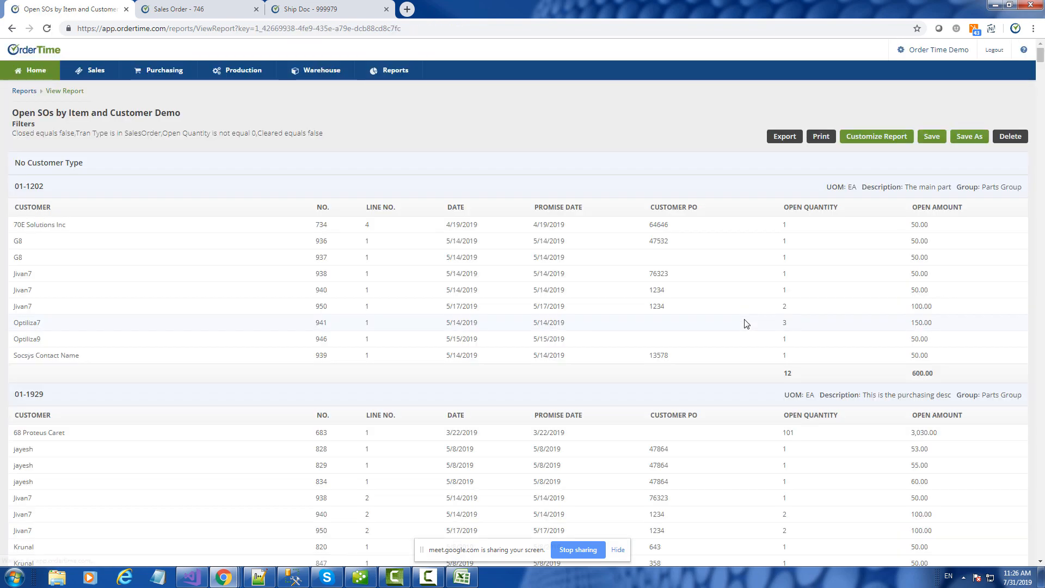
pyautogui.scroll(-2, 745, 323)
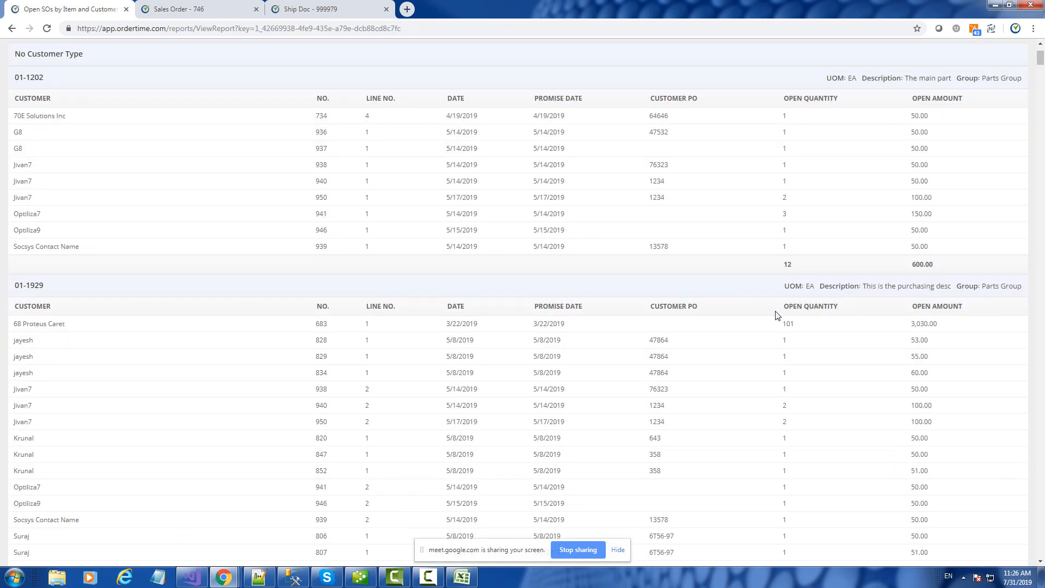
pyautogui.scroll(-2, 781, 314)
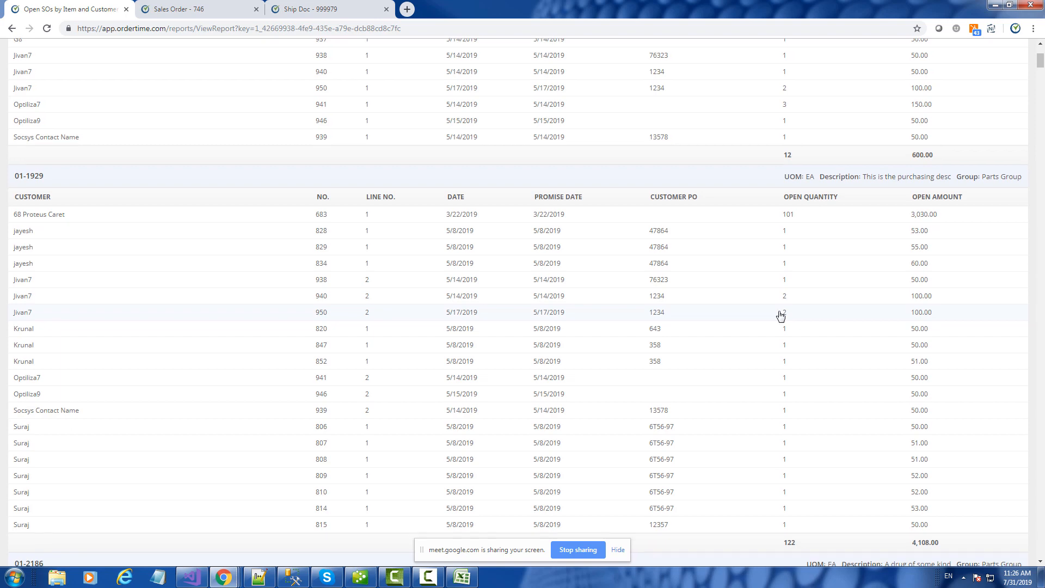
pyautogui.scroll(-12, 780, 314)
pyautogui.scroll(-20, 780, 319)
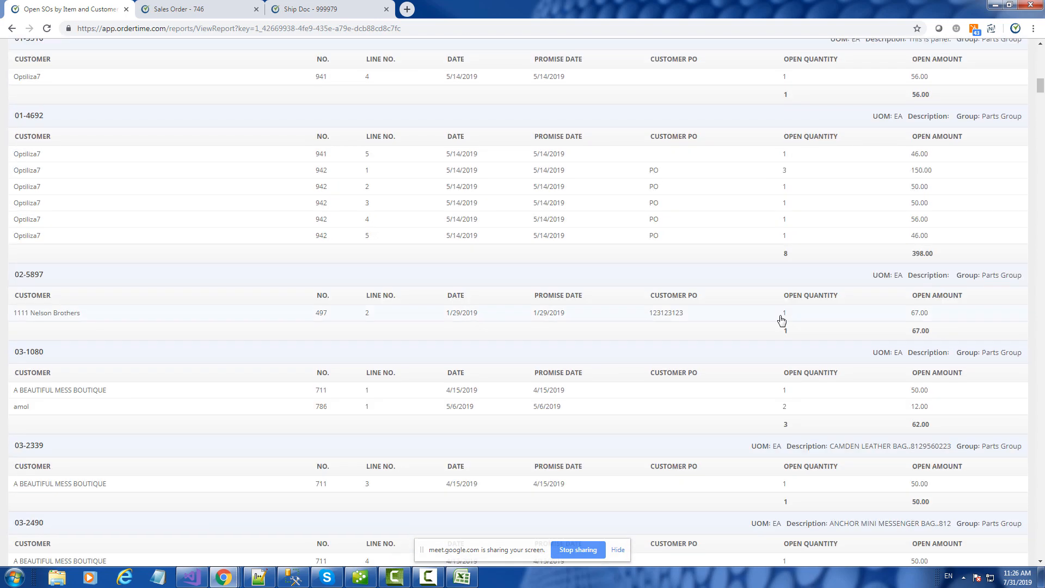
pyautogui.scroll(-11, 781, 321)
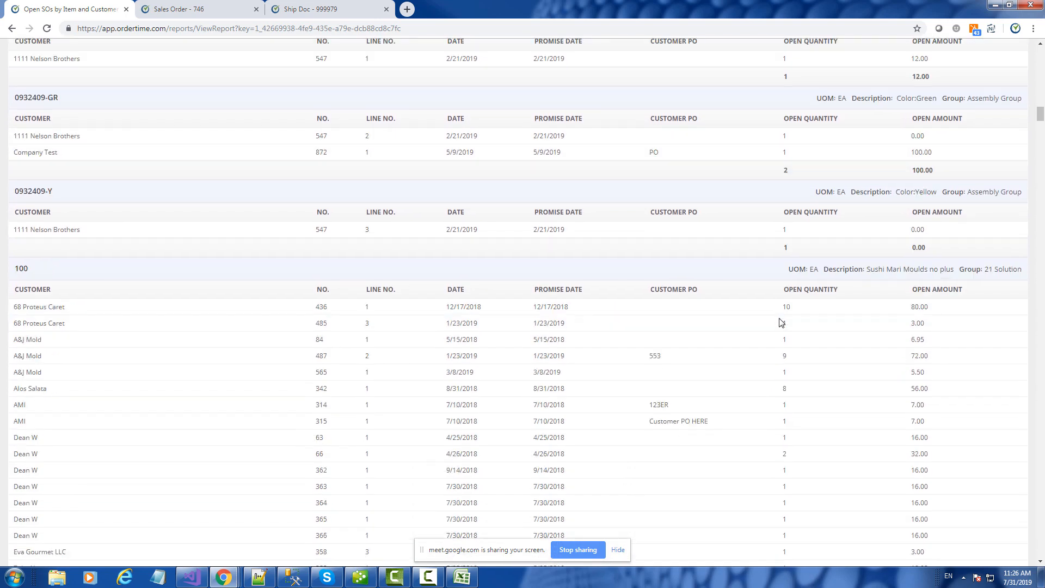
pyautogui.scroll(-18, 782, 325)
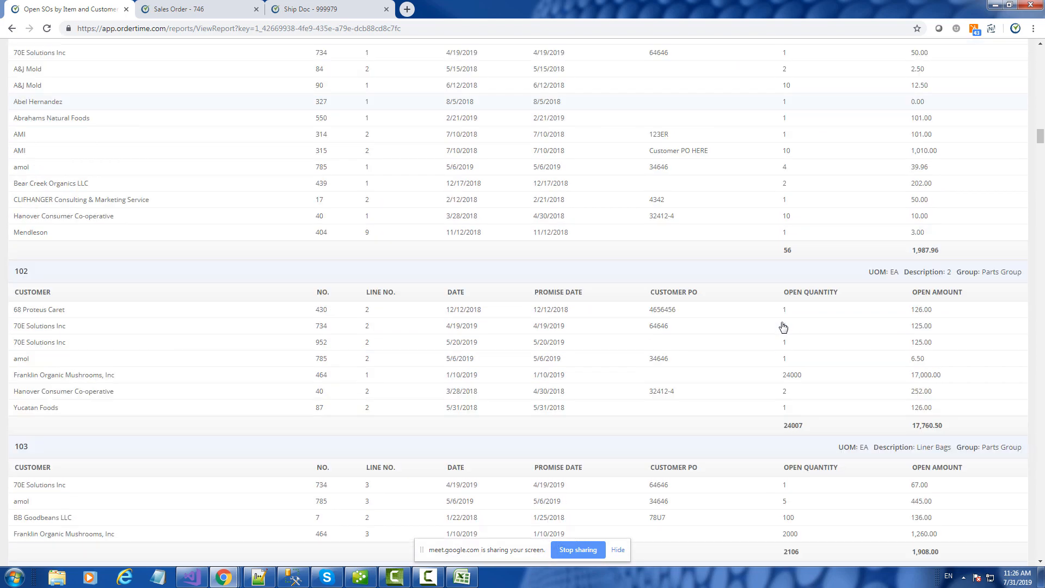
pyautogui.scroll(-8, 784, 326)
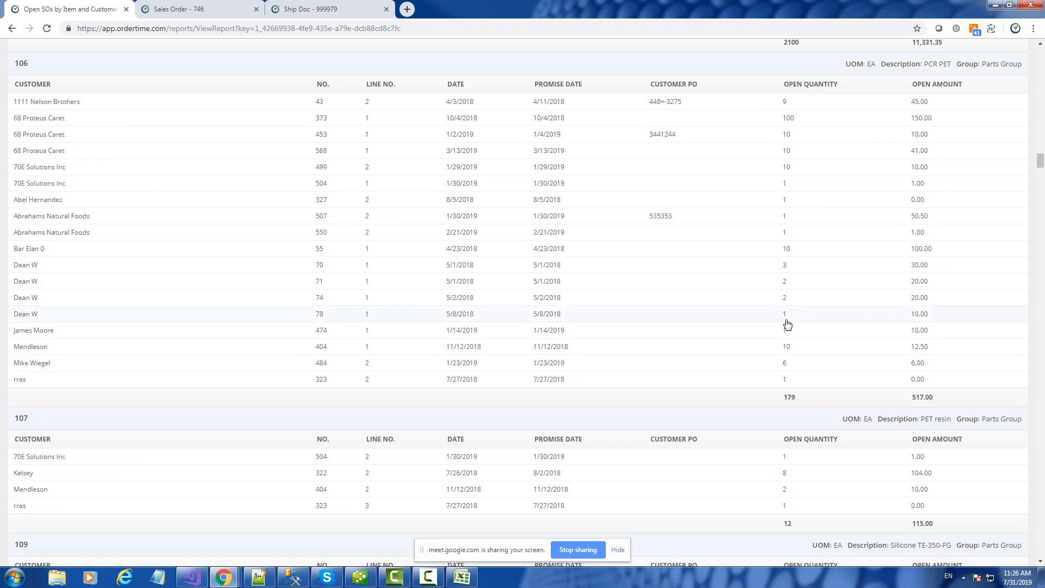
pyautogui.scroll(7, 789, 325)
pyautogui.scroll(20, 789, 325)
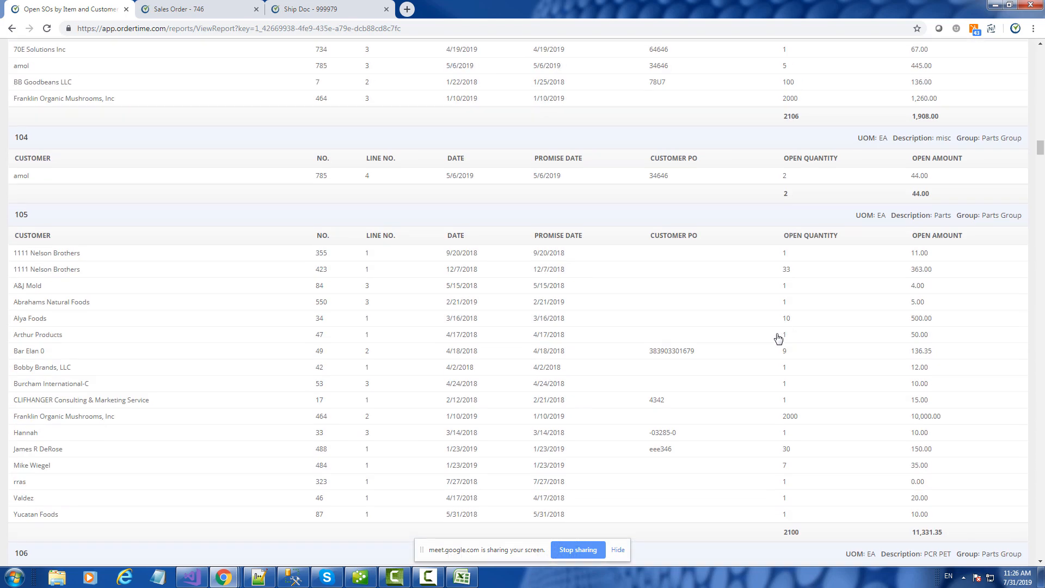
pyautogui.scroll(20, 764, 327)
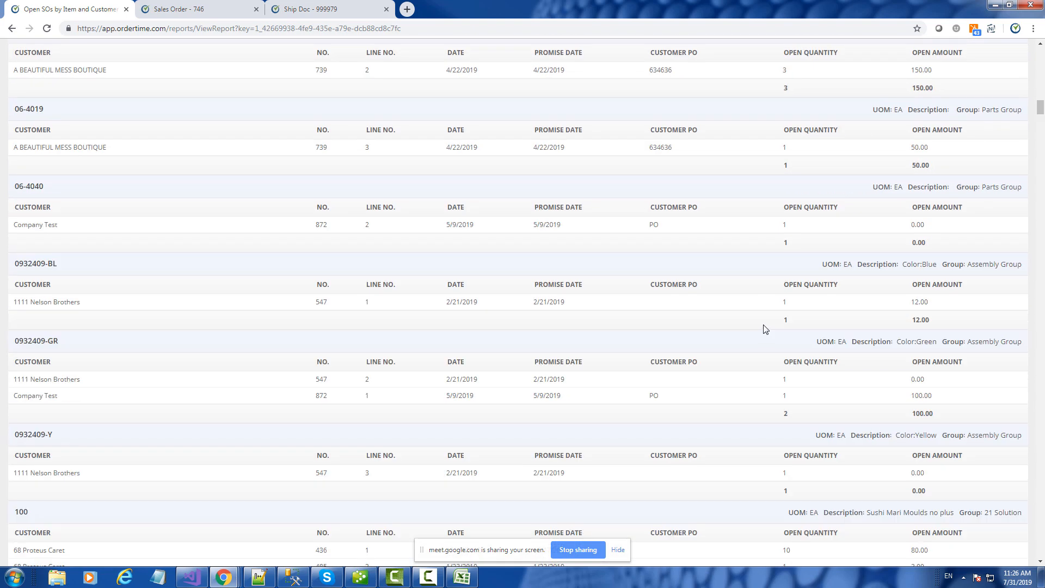
pyautogui.scroll(8, 763, 342)
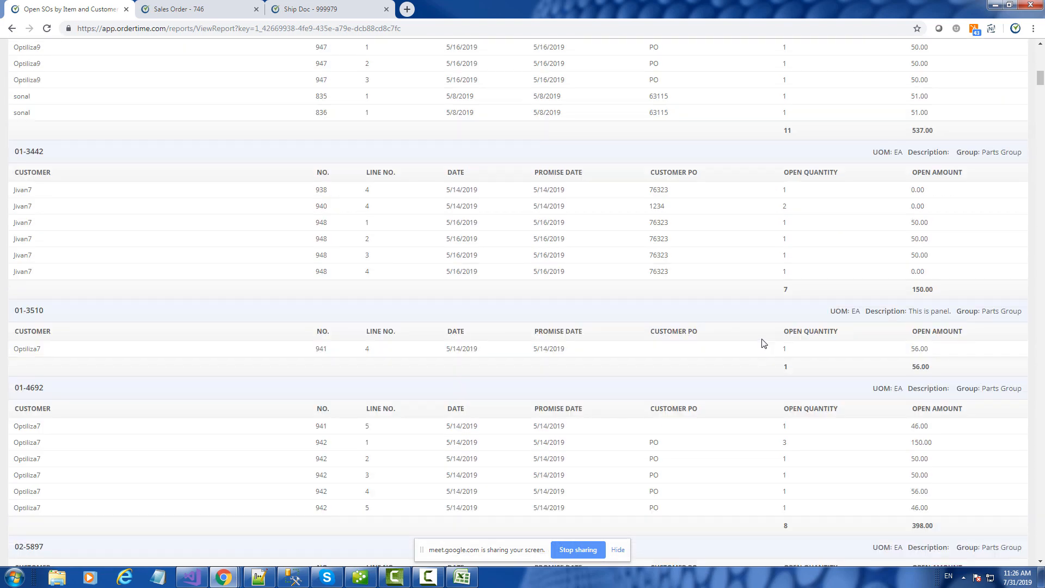
pyautogui.scroll(8, 751, 354)
pyautogui.scroll(9, 751, 355)
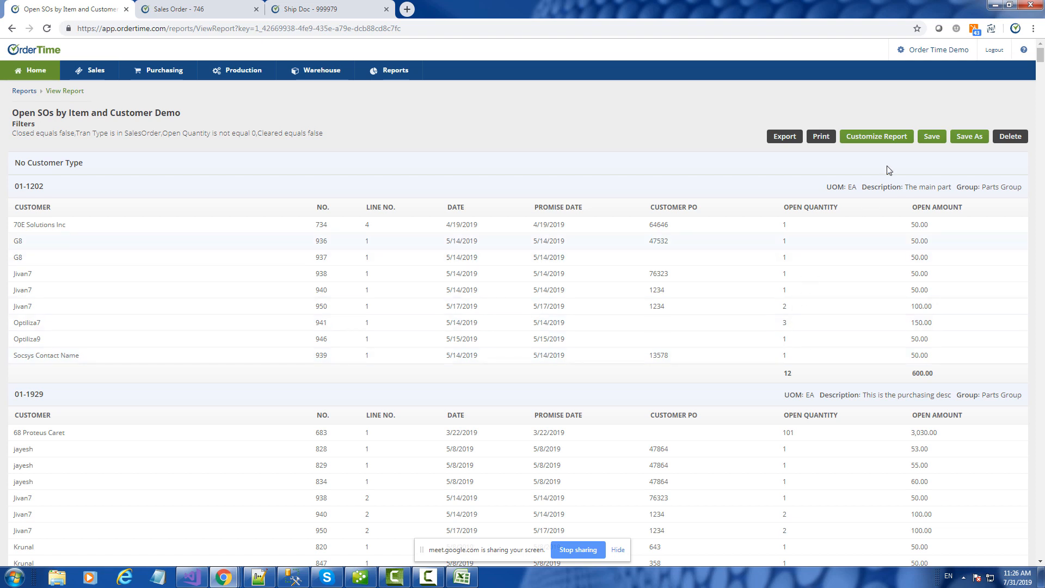
# - Examine the Items table's fields that can be added as columns in the report's customization
pyautogui.click(893, 137)
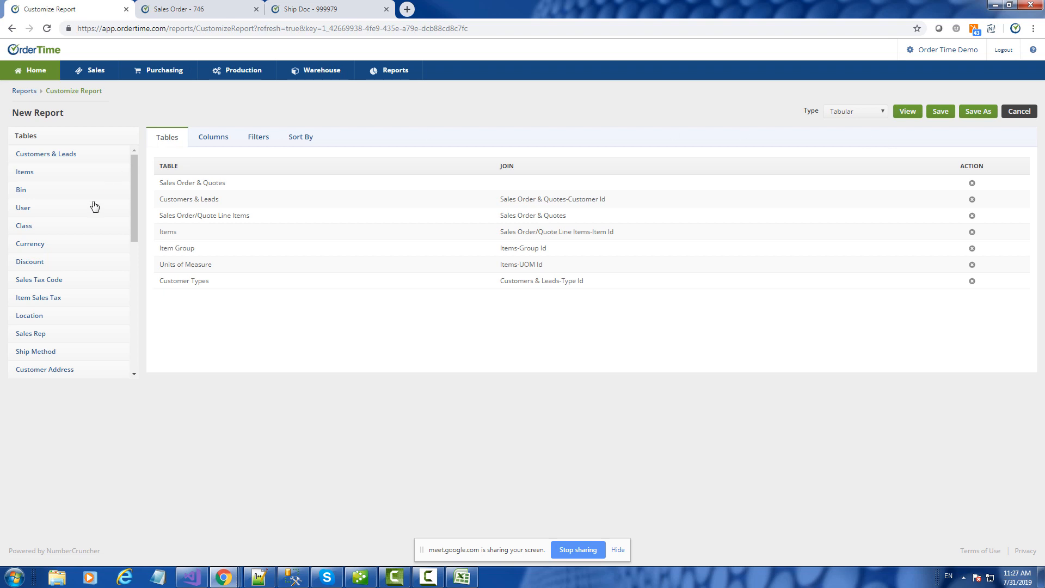
pyautogui.click(26, 177)
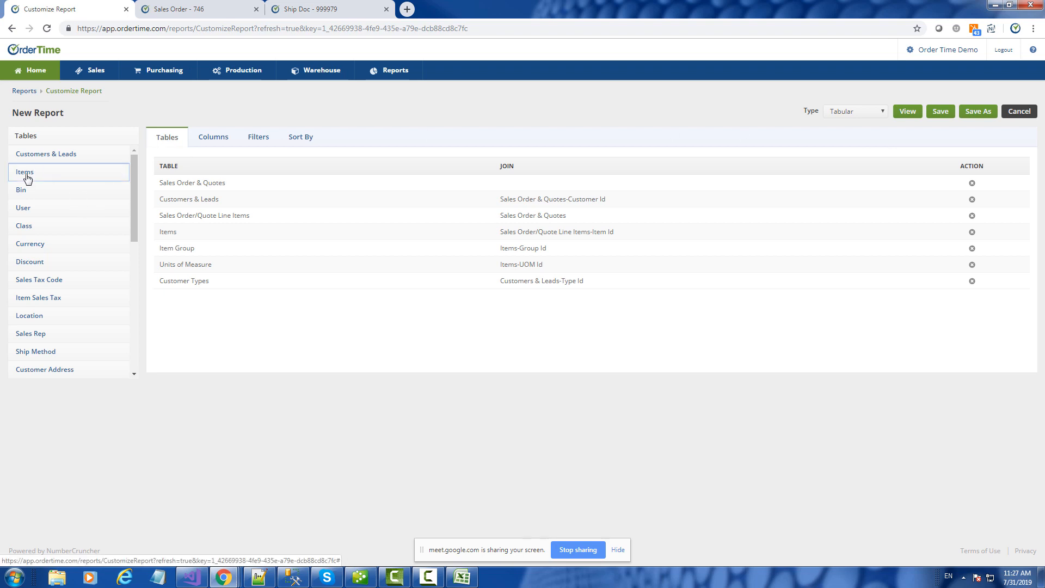
pyautogui.click(206, 139)
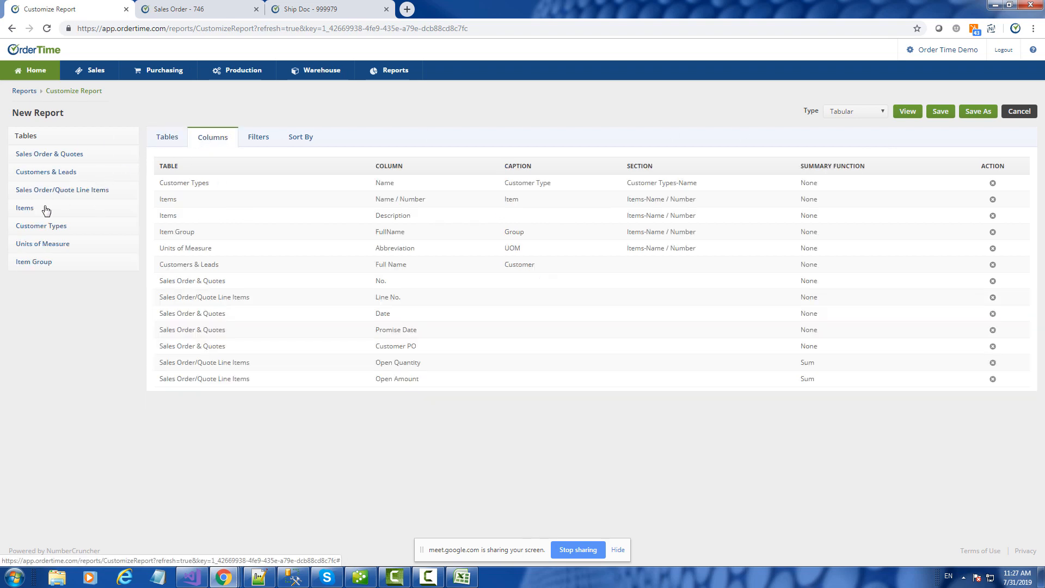
pyautogui.click(45, 210)
pyautogui.scroll(-2, 86, 279)
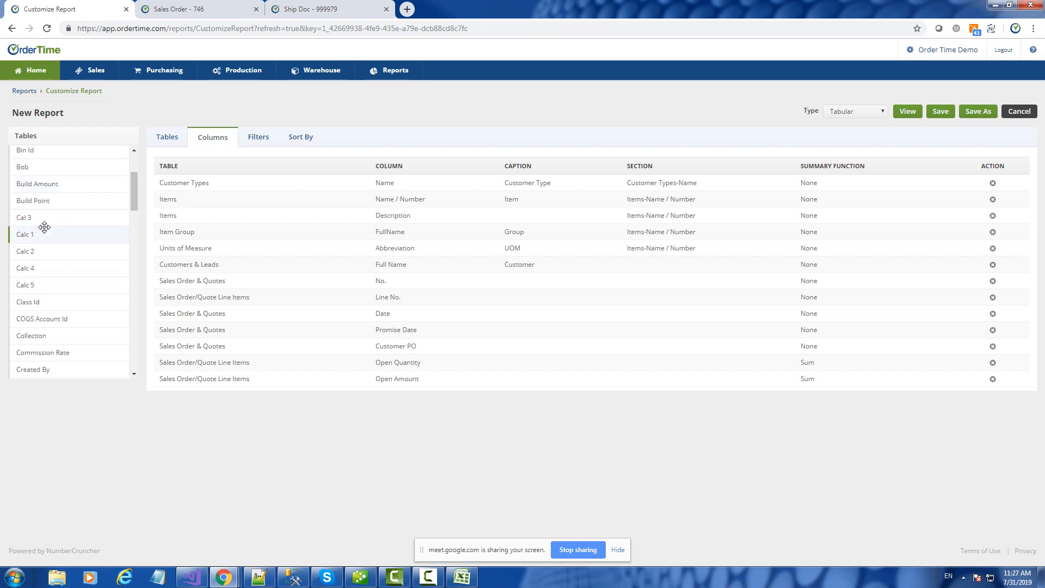
pyautogui.scroll(-2, 74, 291)
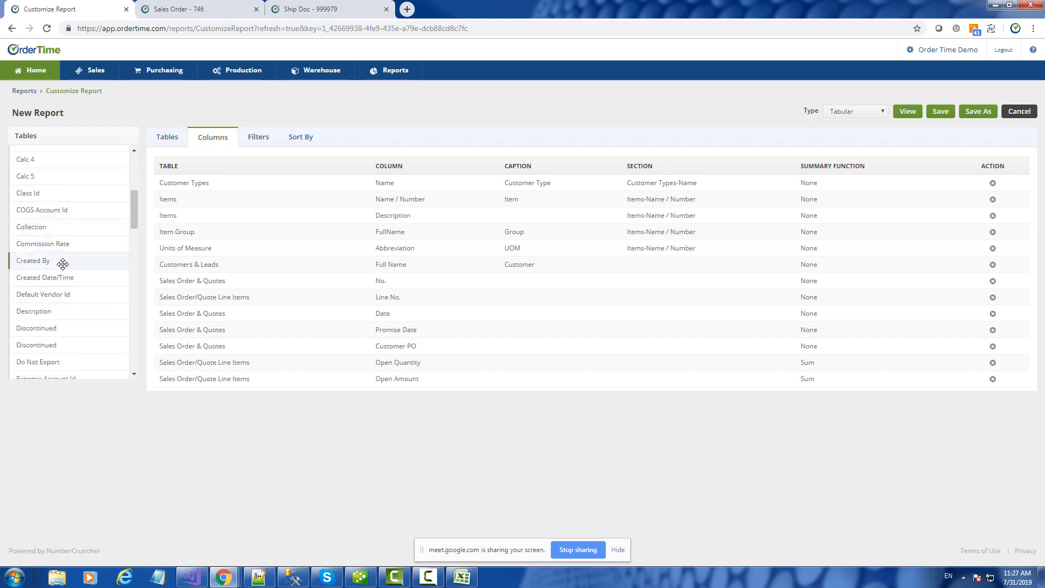
pyautogui.scroll(-2, 60, 234)
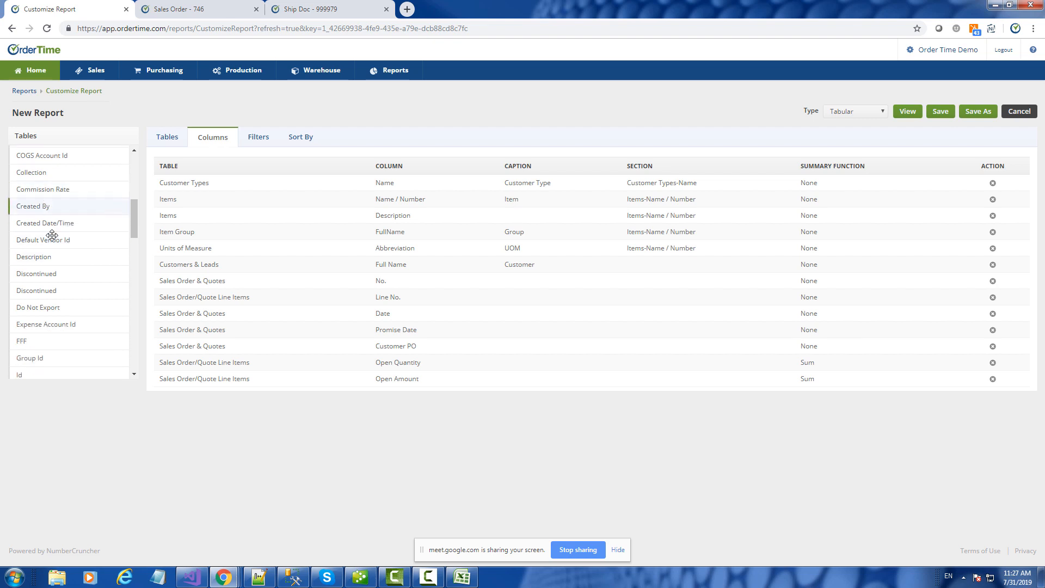
pyautogui.scroll(-4, 55, 240)
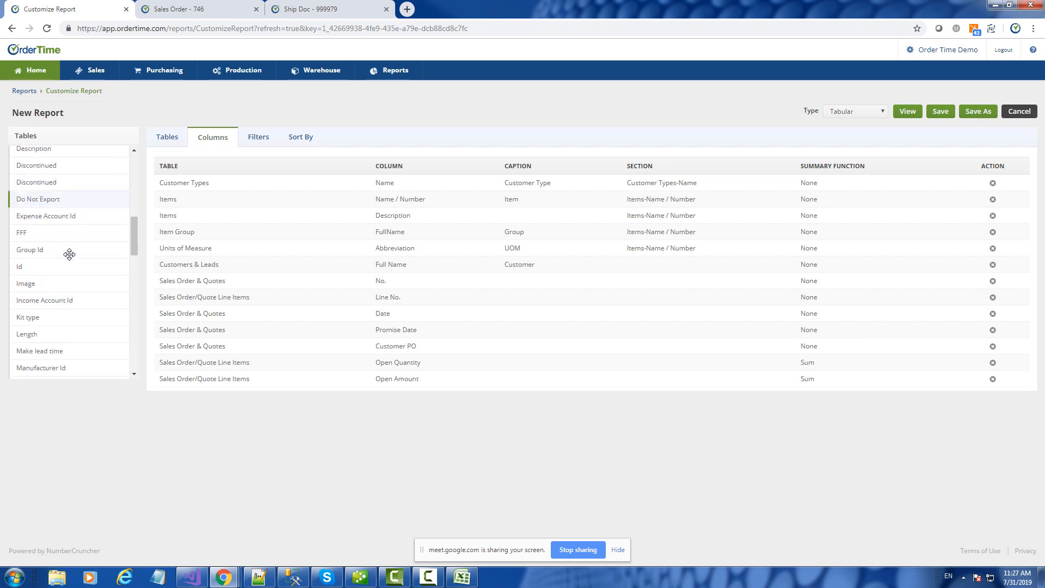
pyautogui.scroll(-2, 69, 254)
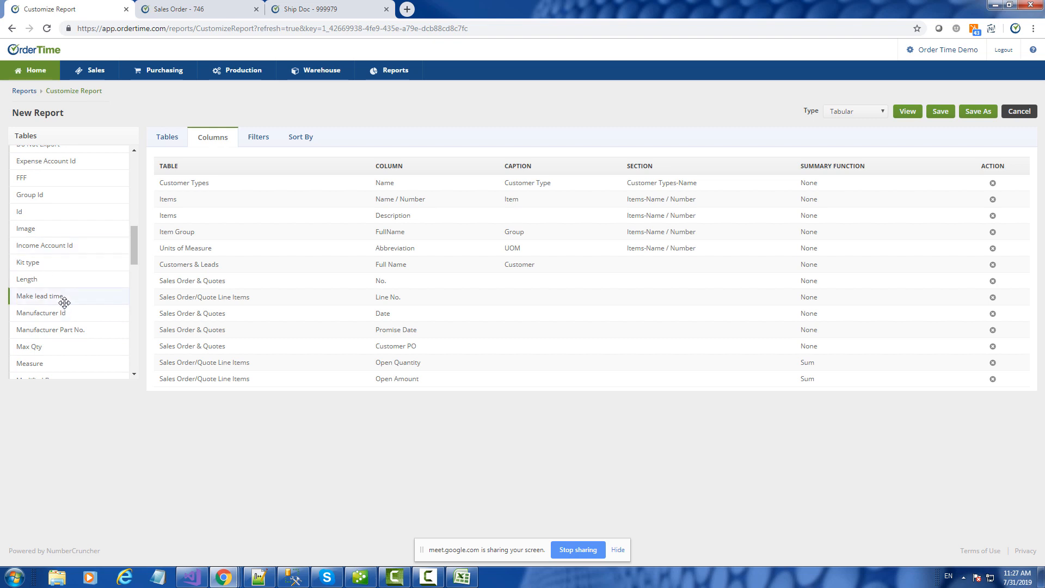
pyautogui.scroll(-6, 63, 304)
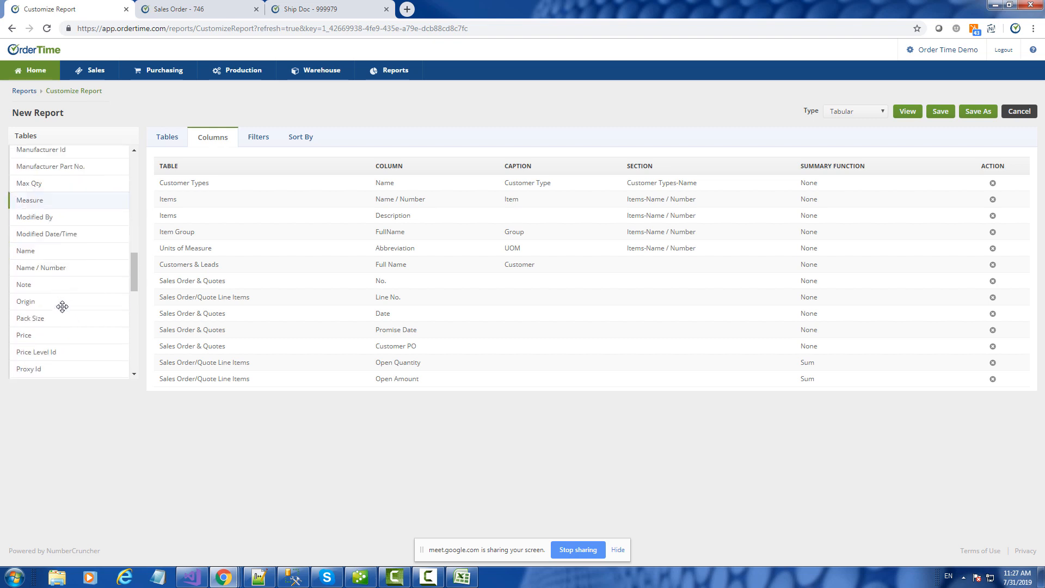
# - Leave the report customization and browse the complete list of available reports
pyautogui.click(40, 82)
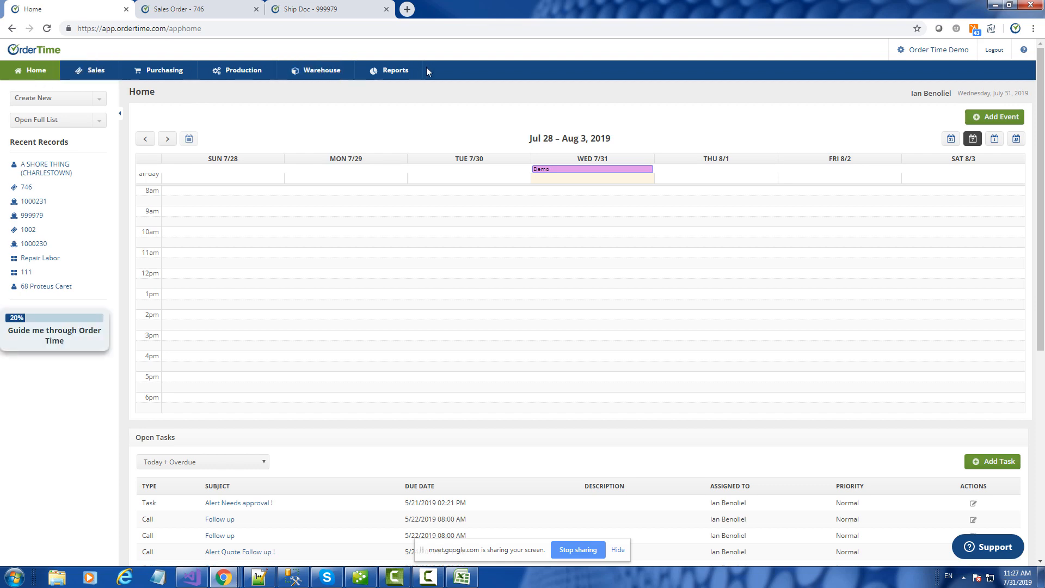
pyautogui.click(405, 73)
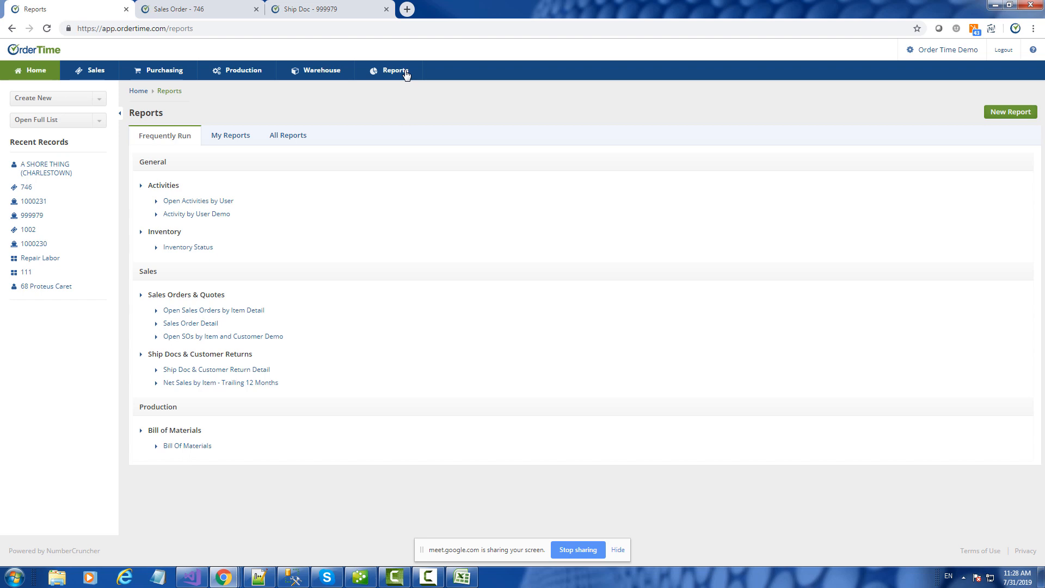
pyautogui.click(312, 140)
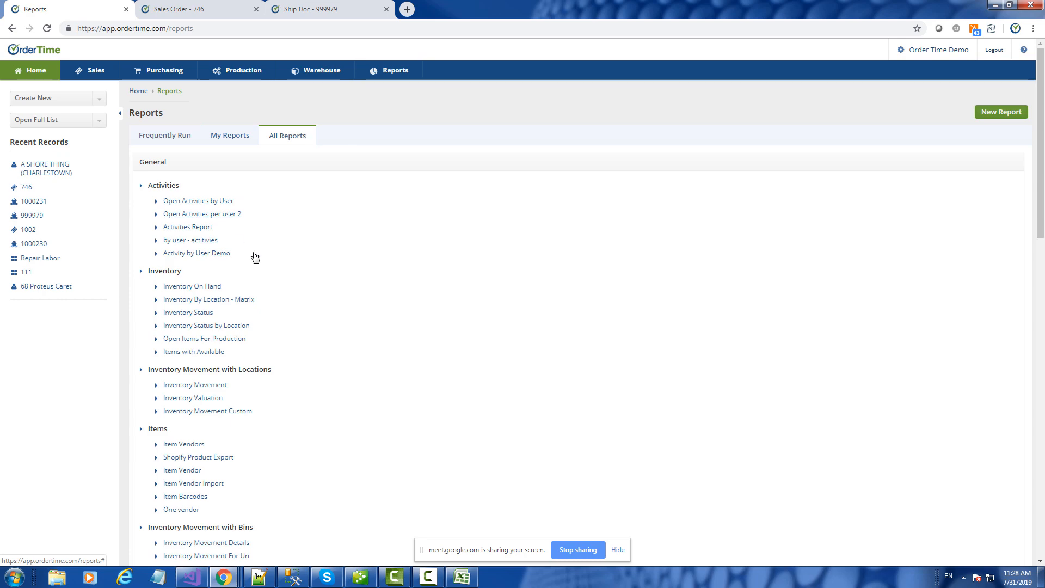
pyautogui.scroll(-3, 341, 266)
pyautogui.scroll(3, 343, 269)
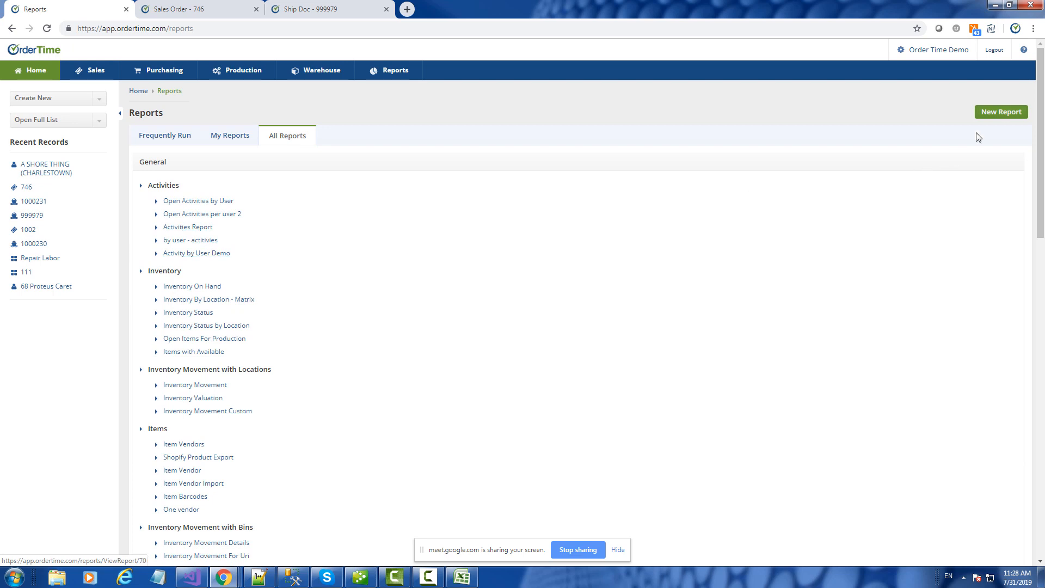
# - View the source groupings for a new report and the tables offered for Customers & Leads, then leave without building it
pyautogui.click(1001, 112)
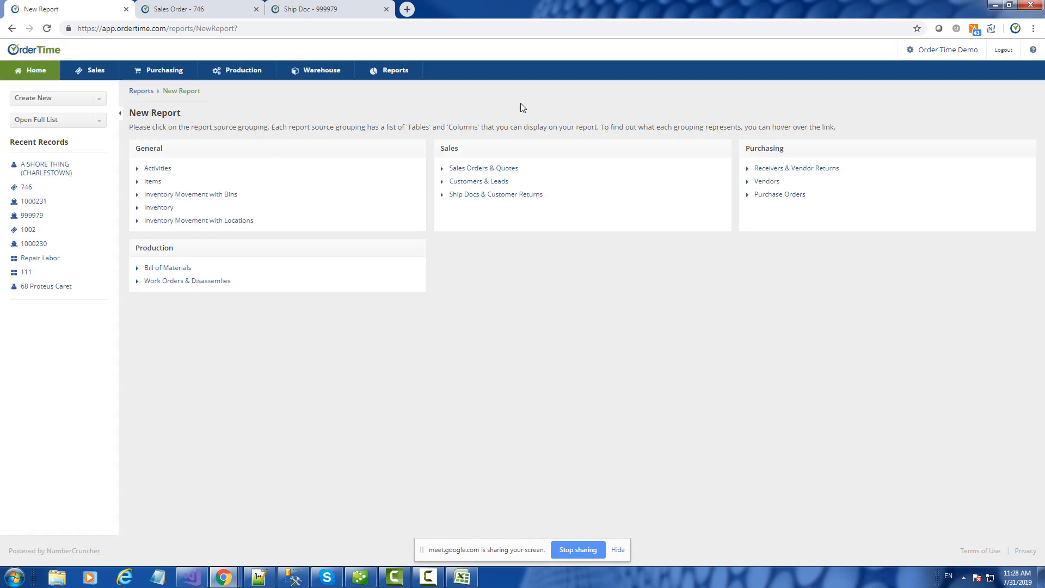
pyautogui.click(466, 185)
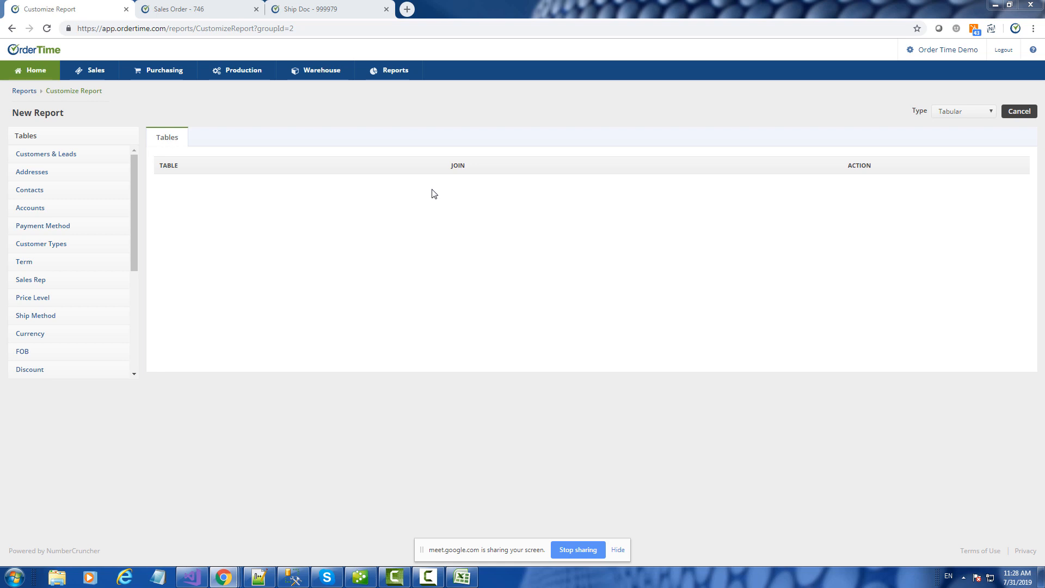
pyautogui.click(934, 52)
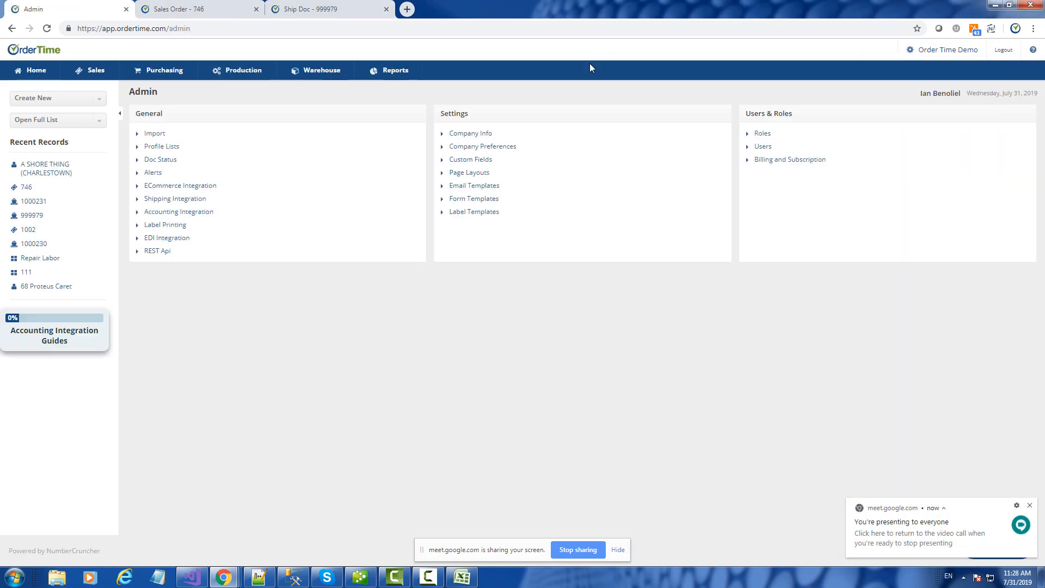
# - Open the Activity by User Demo report from the frequently run reports
pyautogui.click(405, 80)
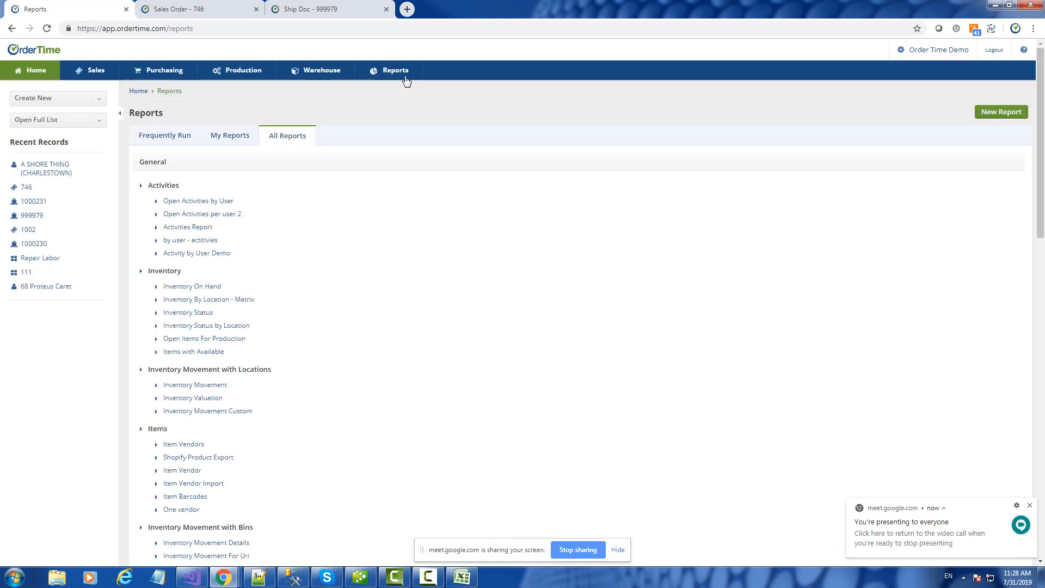
pyautogui.click(169, 138)
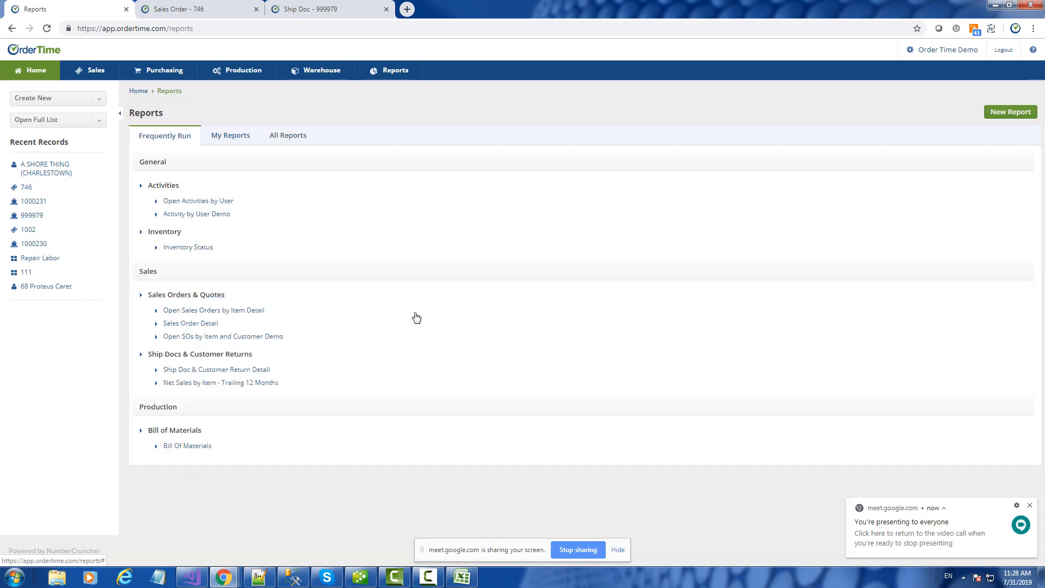
pyautogui.click(206, 217)
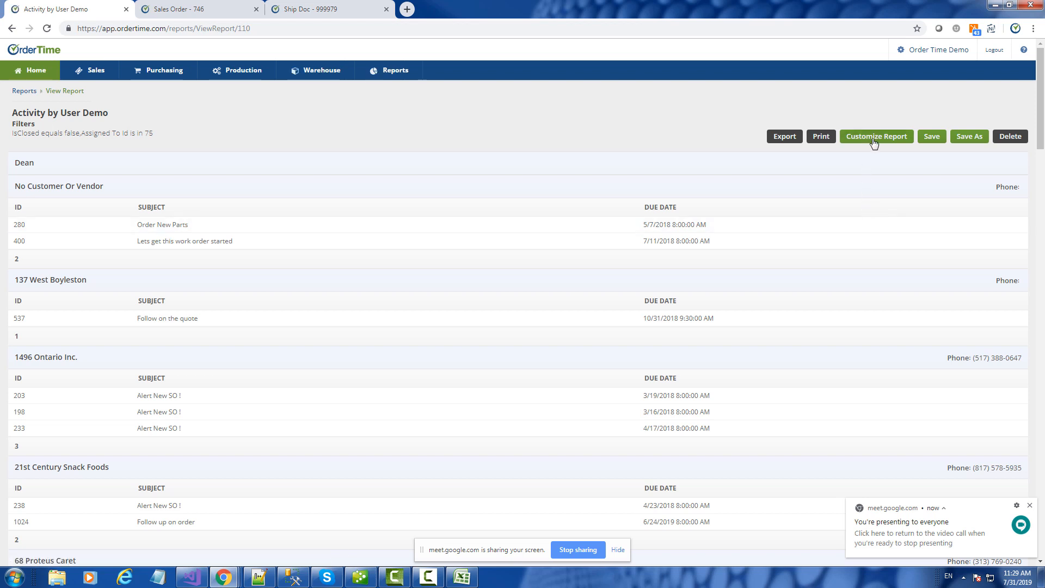
# - Customize the Activity by User Demo report and set its type to Summary
pyautogui.click(873, 143)
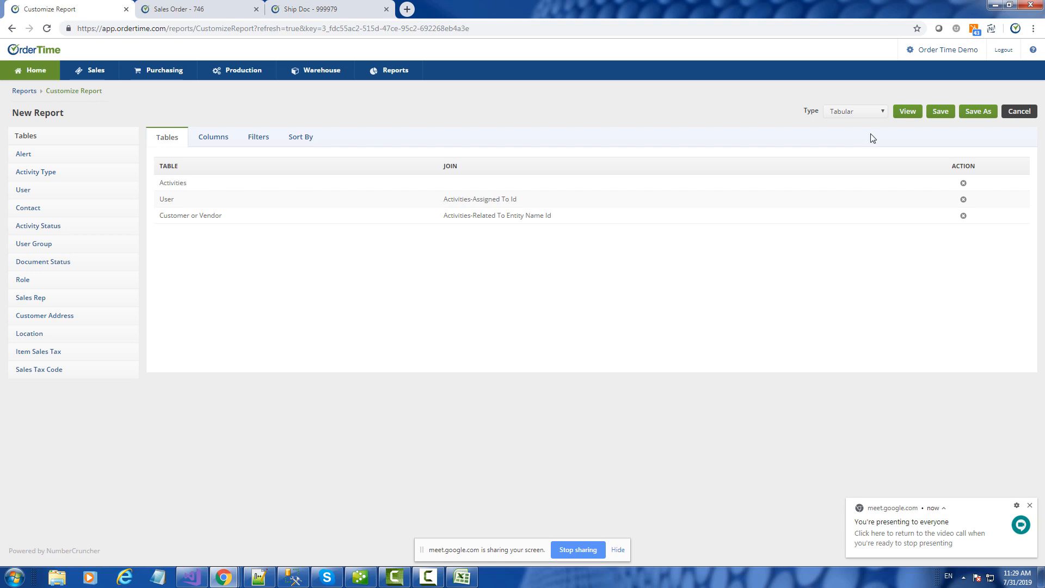
pyautogui.click(857, 113)
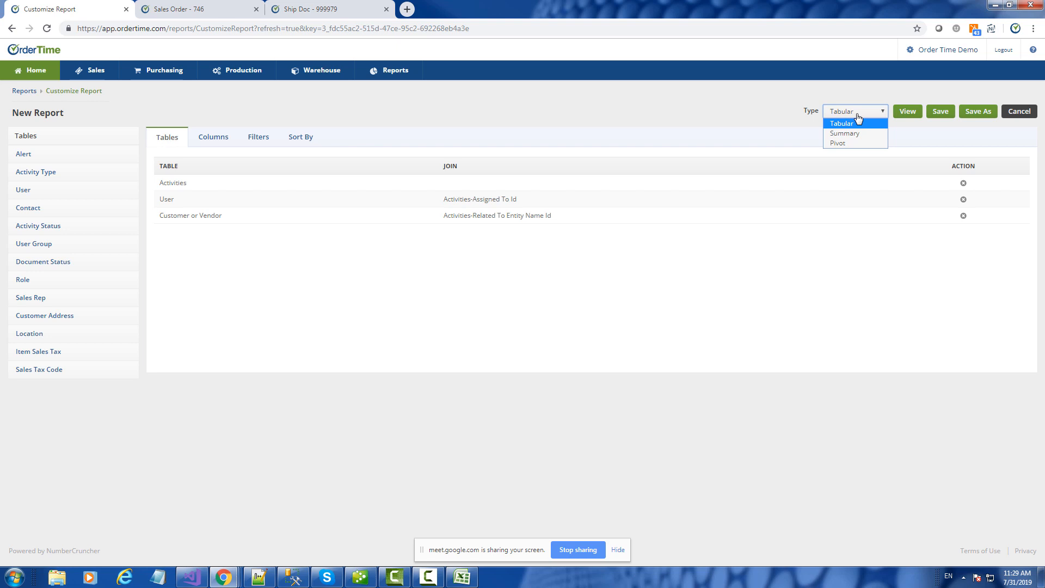
pyautogui.click(858, 117)
pyautogui.click(858, 118)
pyautogui.click(853, 134)
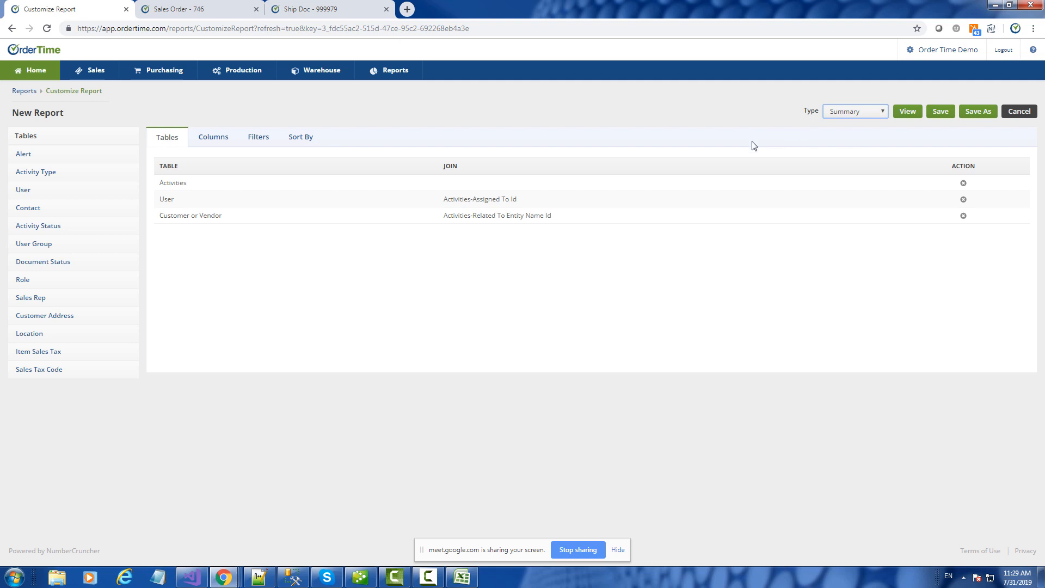
# - Remove the Activities Subject and Due Date columns from the report
pyautogui.click(208, 145)
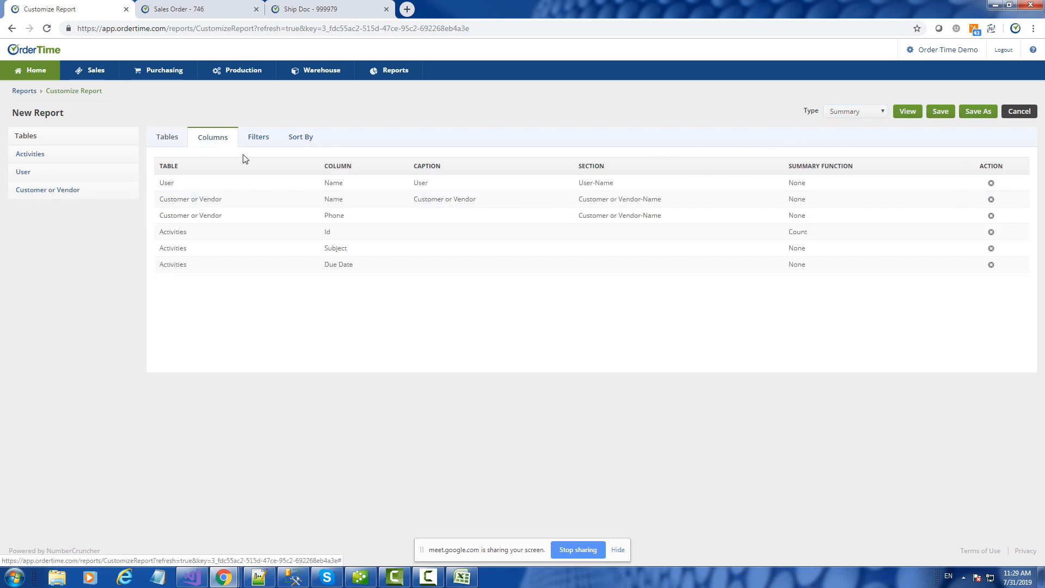
pyautogui.click(326, 231)
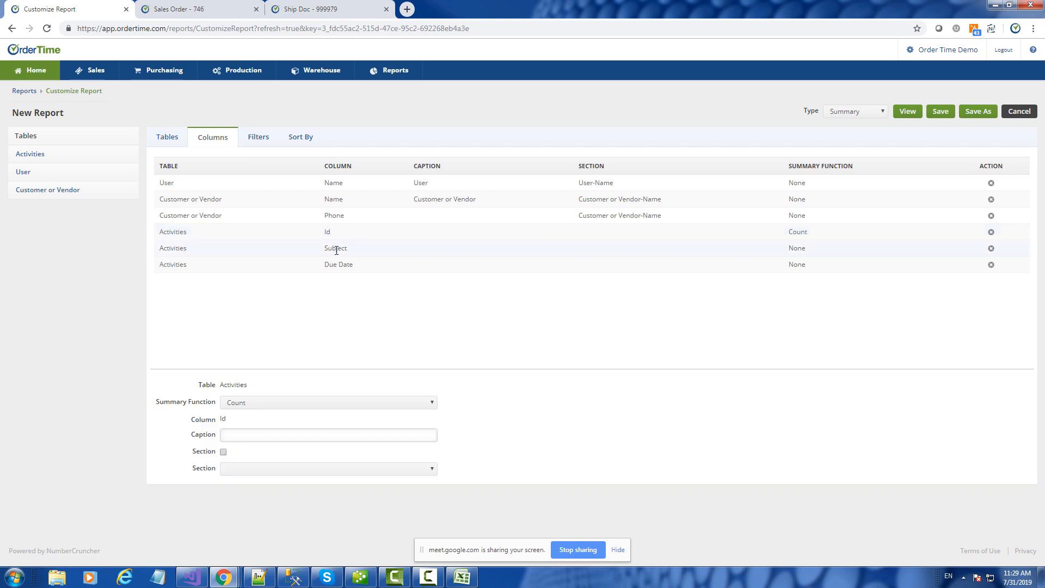
pyautogui.click(336, 249)
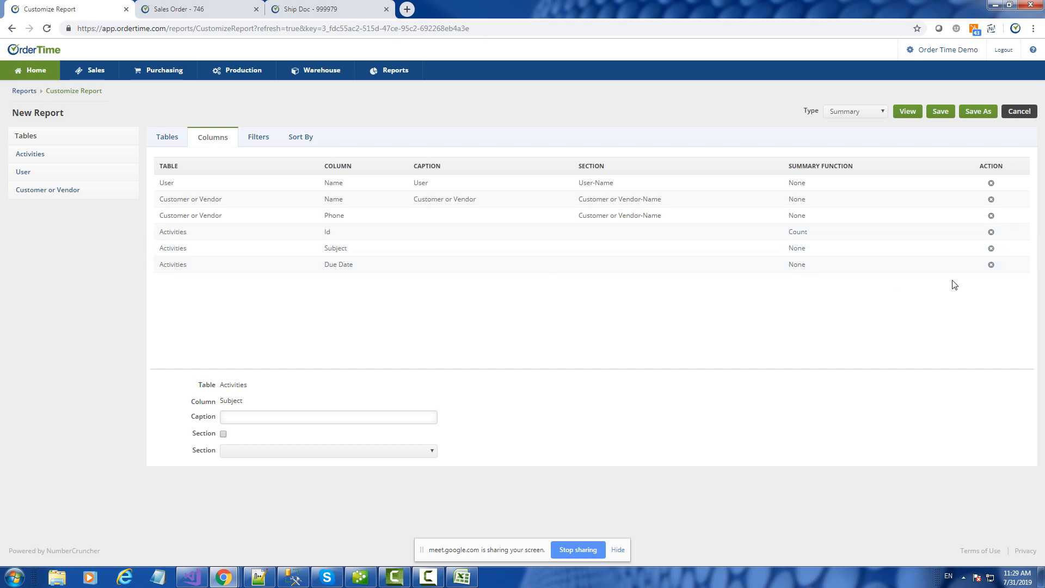
pyautogui.click(991, 248)
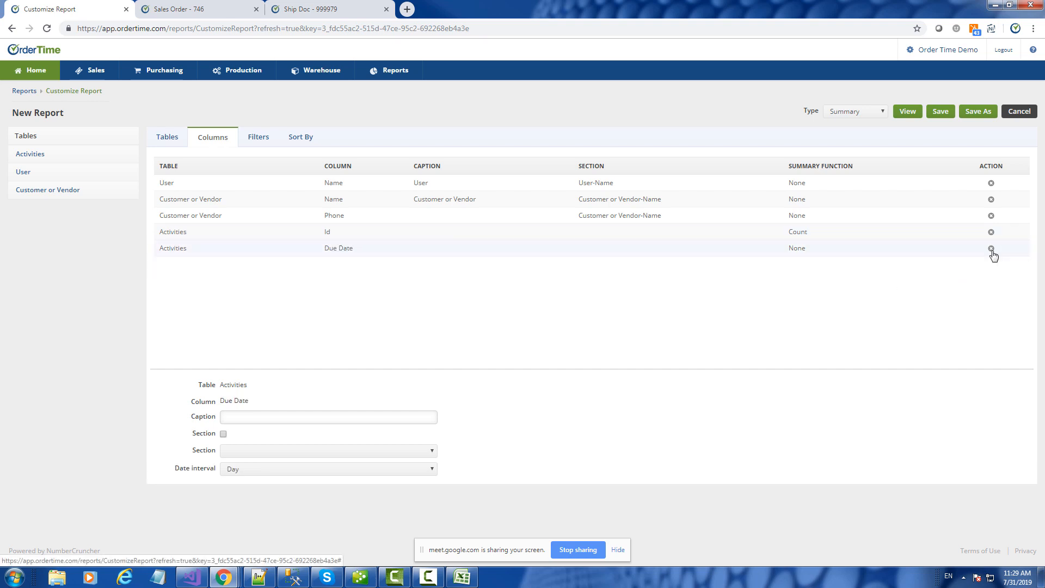
pyautogui.click(991, 248)
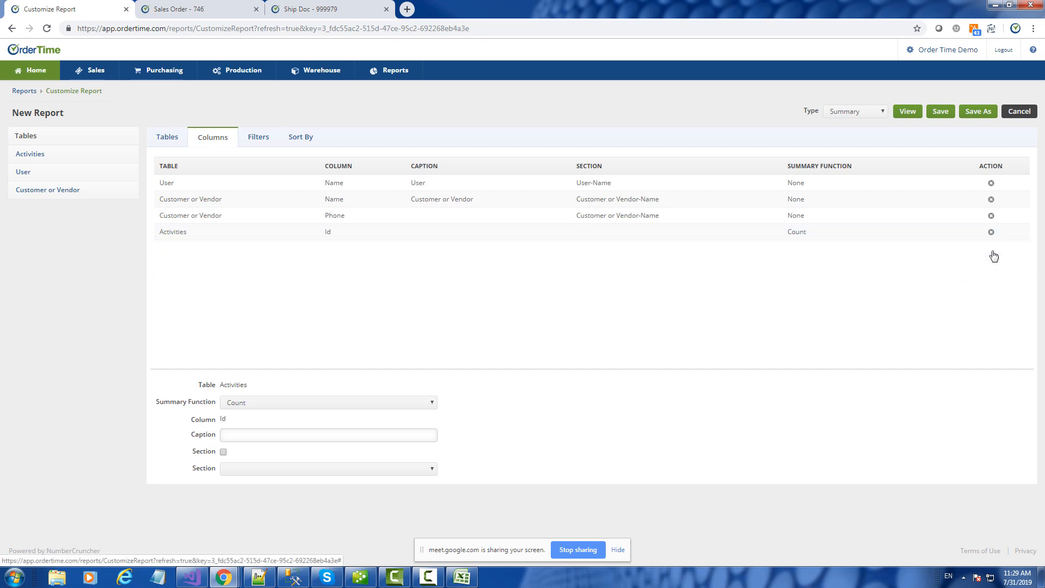
# - Remove the Customer or Vendor Name and Phone columns and run the customized report
pyautogui.click(321, 201)
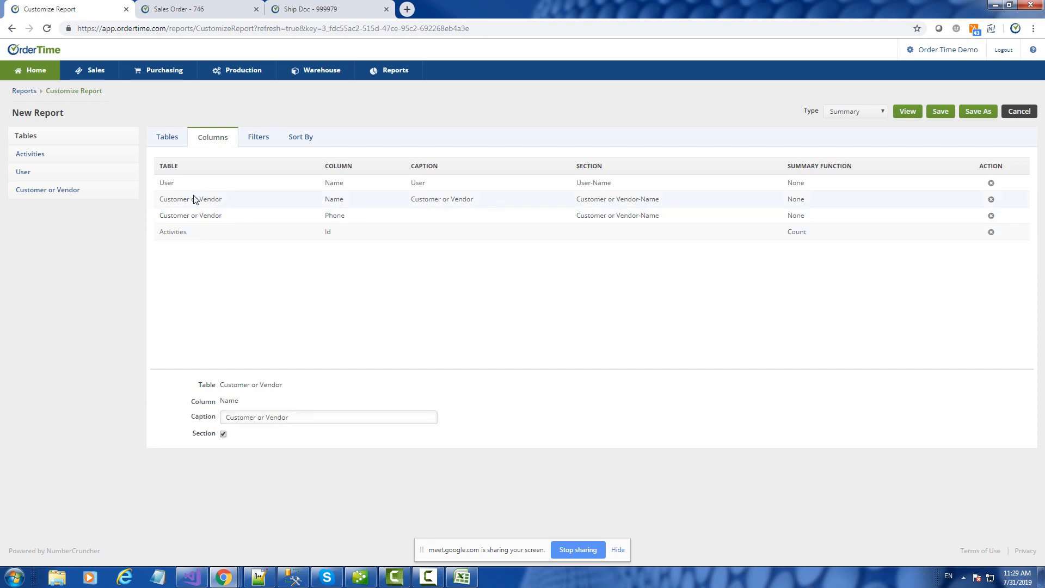
pyautogui.click(991, 199)
pyautogui.click(979, 200)
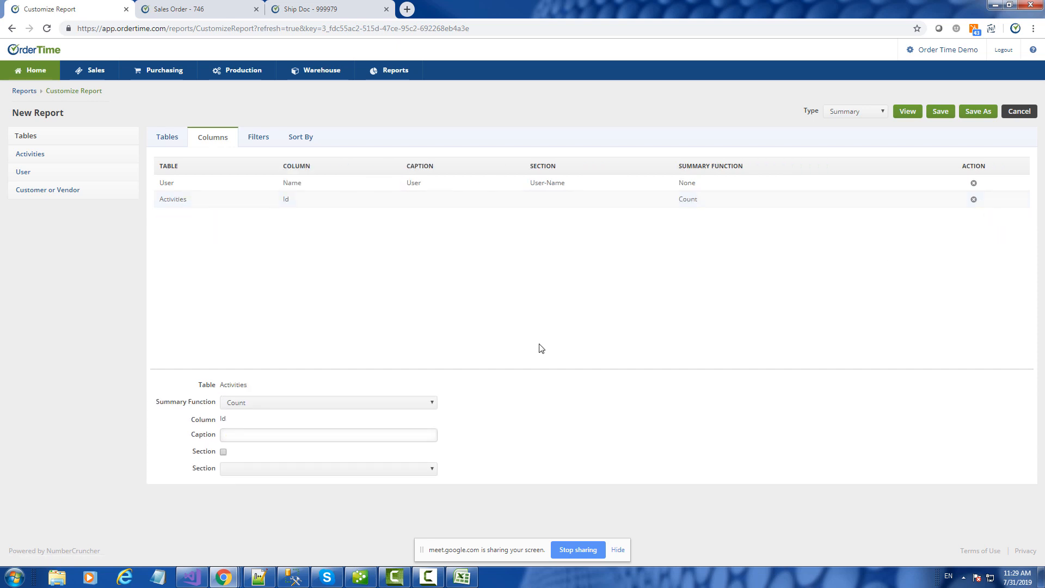
pyautogui.click(907, 111)
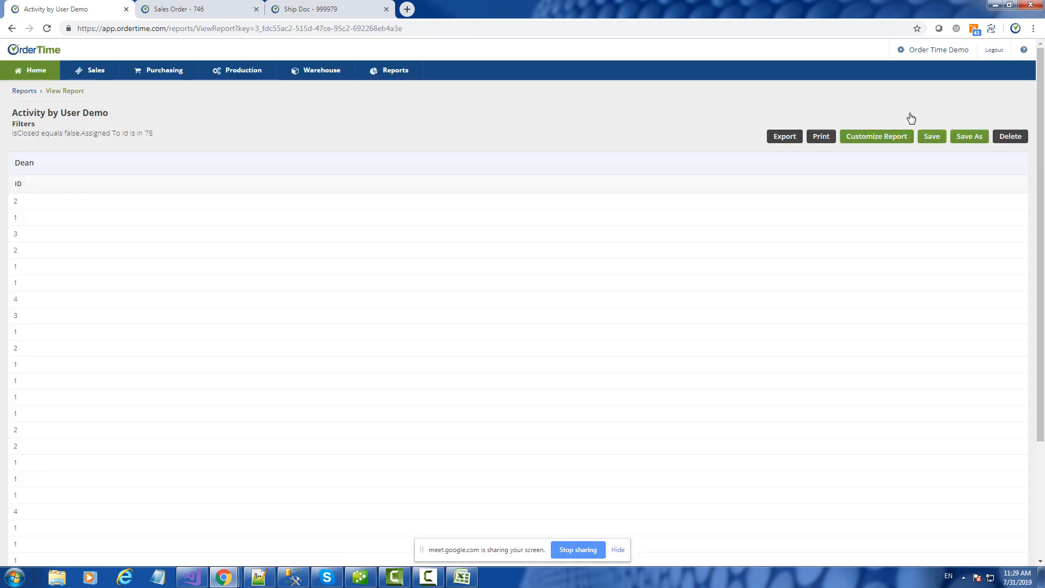
# - Reopen the report customization, check the column settings, and remove the Activities Id column
pyautogui.click(889, 141)
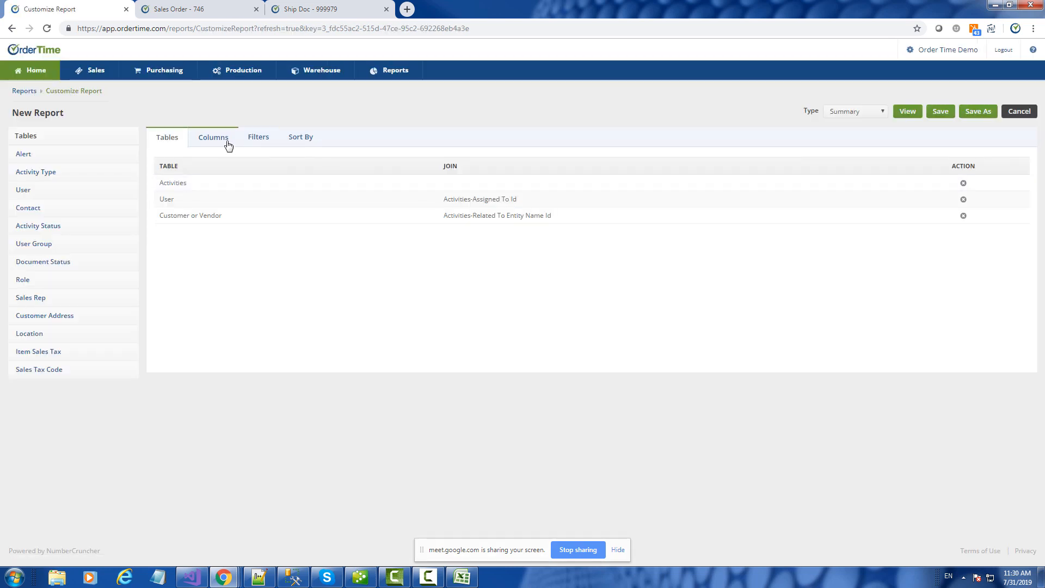
pyautogui.click(222, 143)
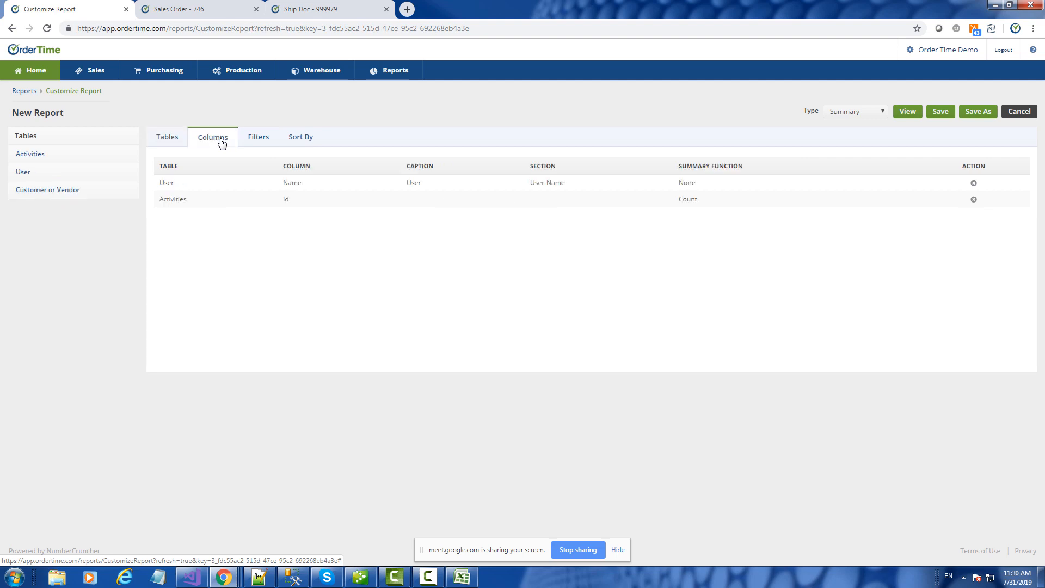
pyautogui.click(304, 185)
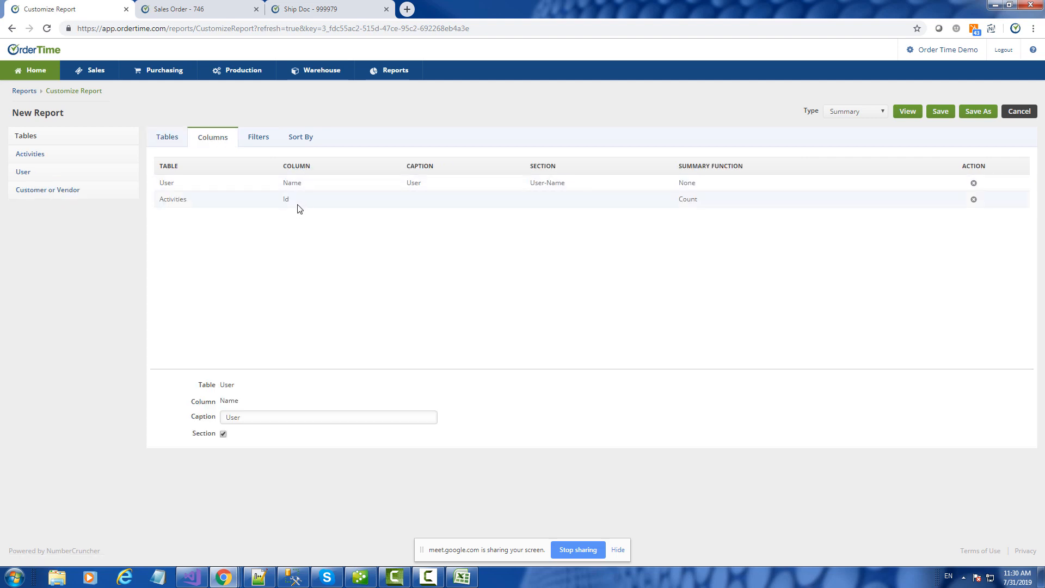
pyautogui.click(298, 204)
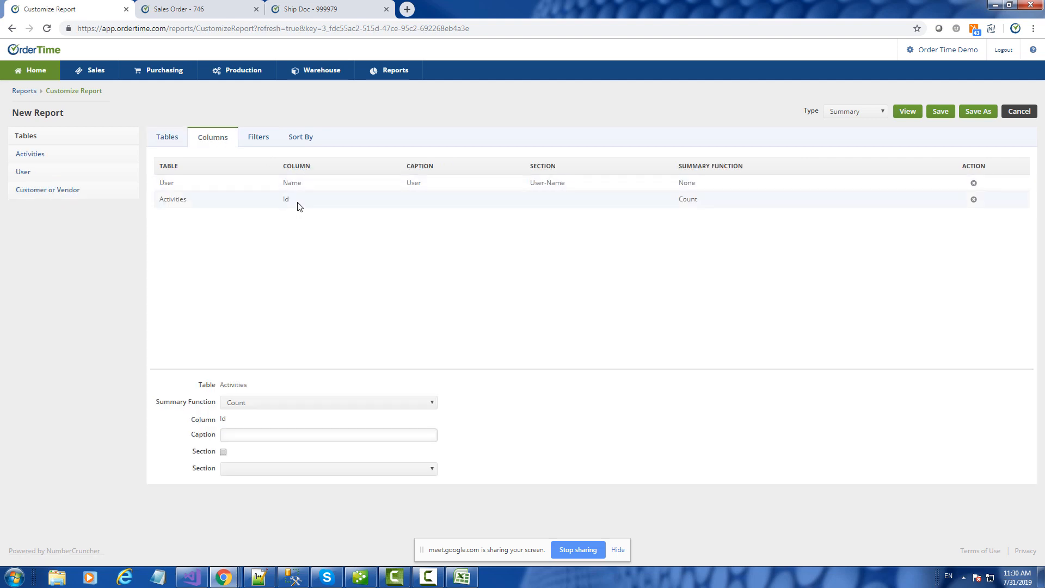
pyautogui.click(278, 406)
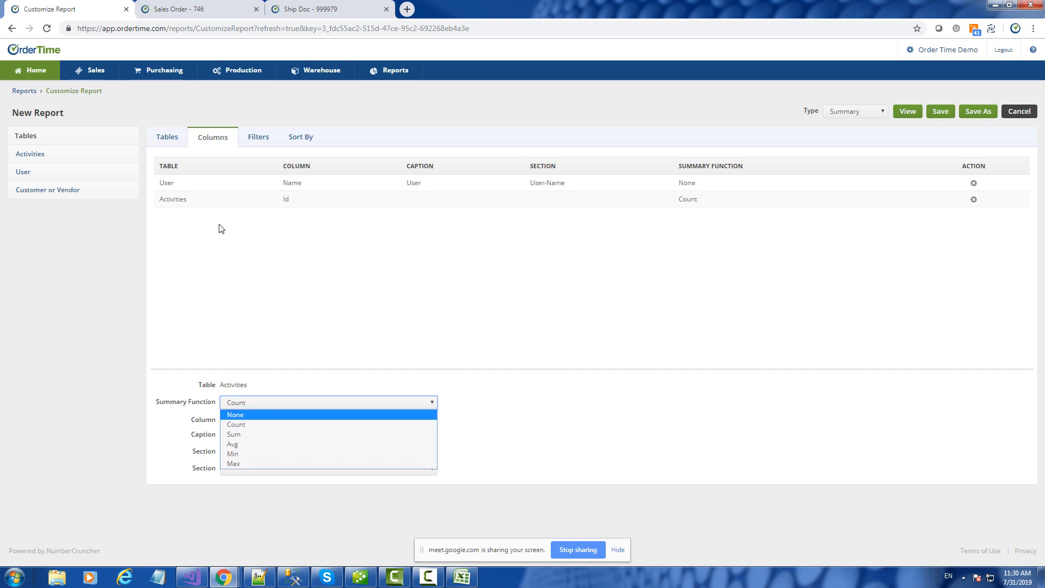
pyautogui.click(222, 203)
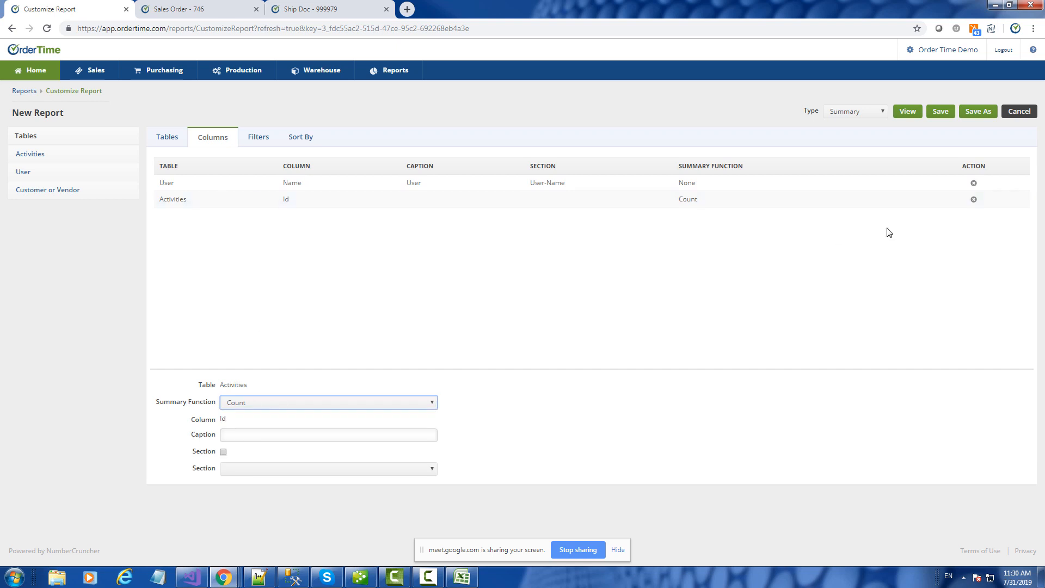
pyautogui.click(974, 199)
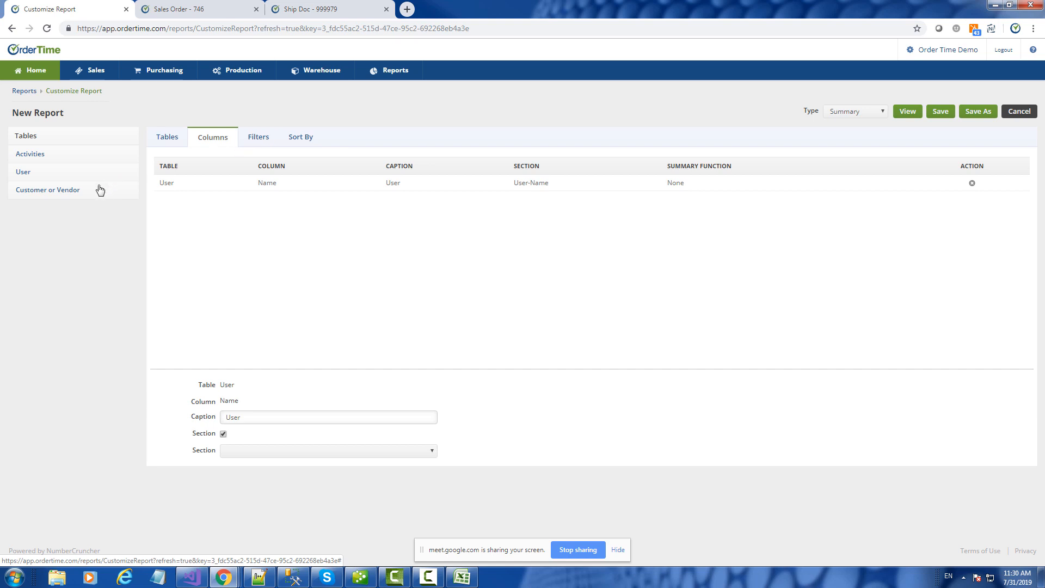
# - Add the Id column from the Activities table again and set its summary function to Sum
pyautogui.click(24, 172)
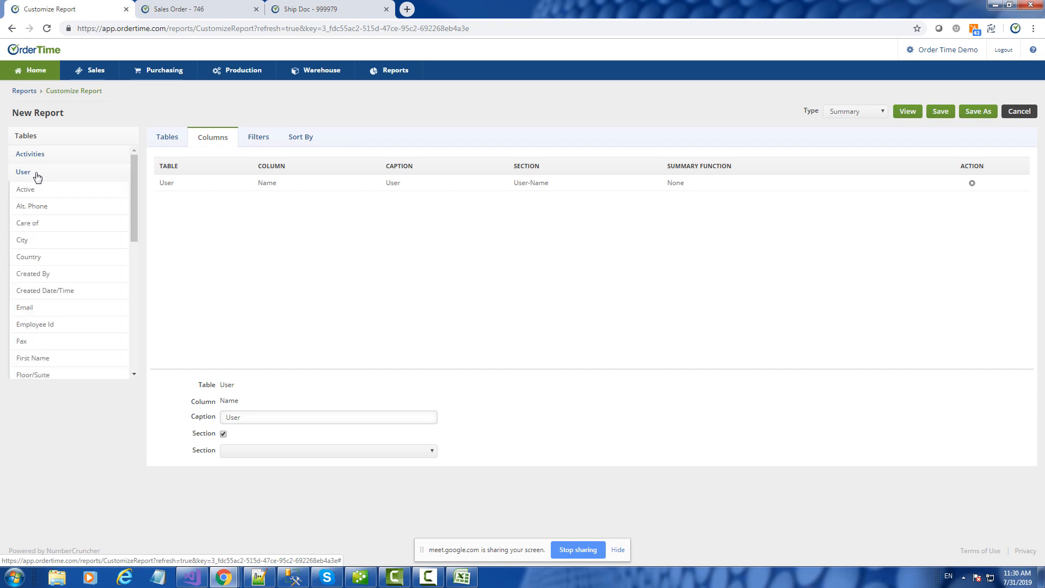
pyautogui.click(37, 177)
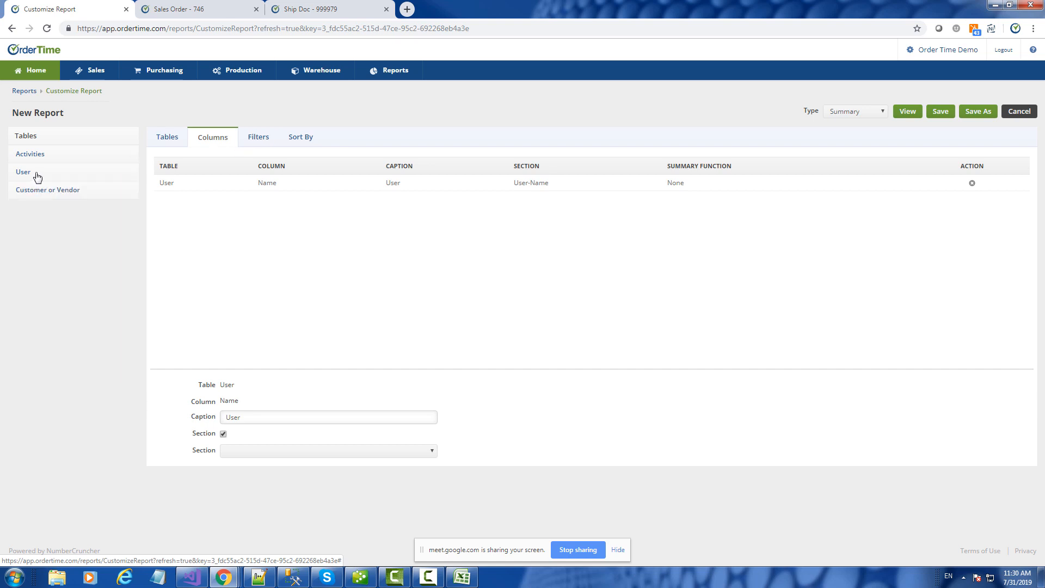
pyautogui.click(31, 154)
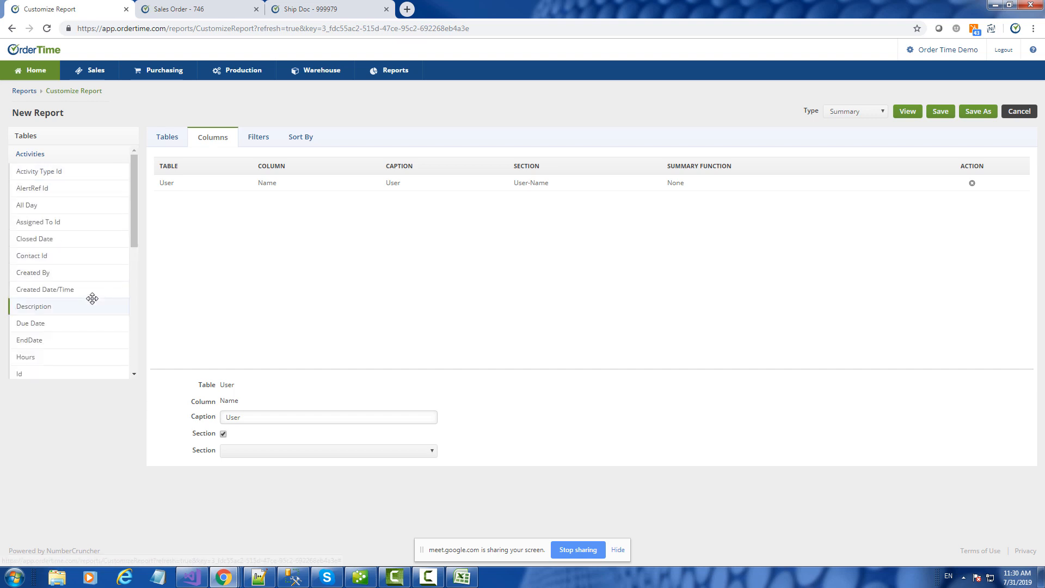
pyautogui.moveTo(50, 373); pyautogui.dragTo(215, 201)
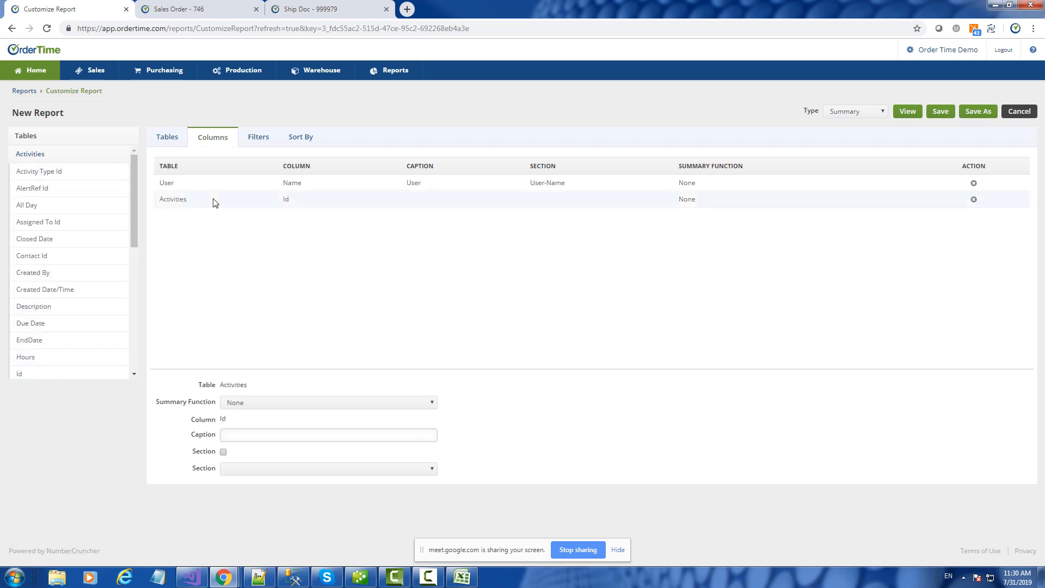
pyautogui.click(269, 402)
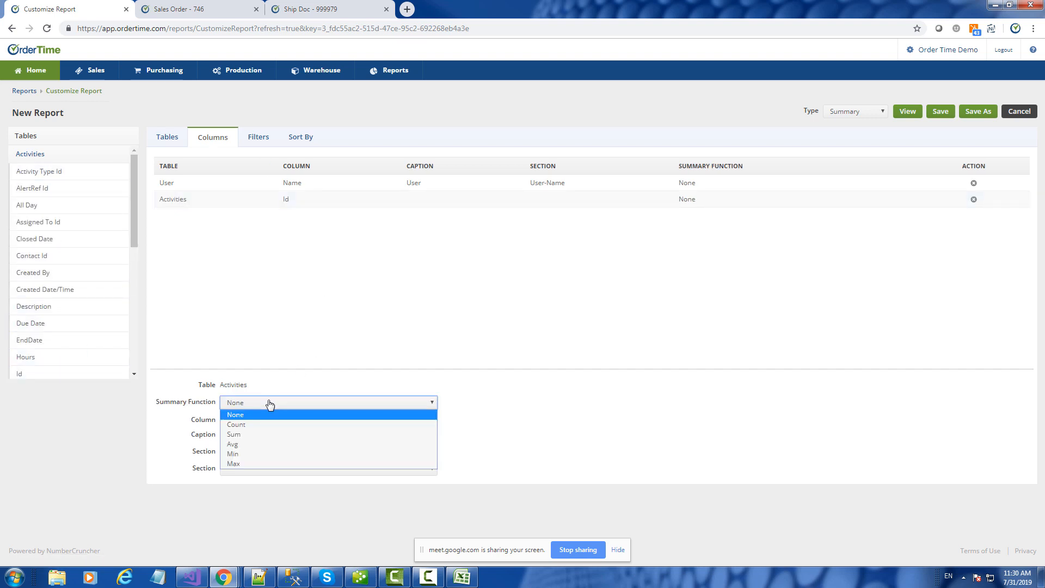
pyautogui.click(246, 433)
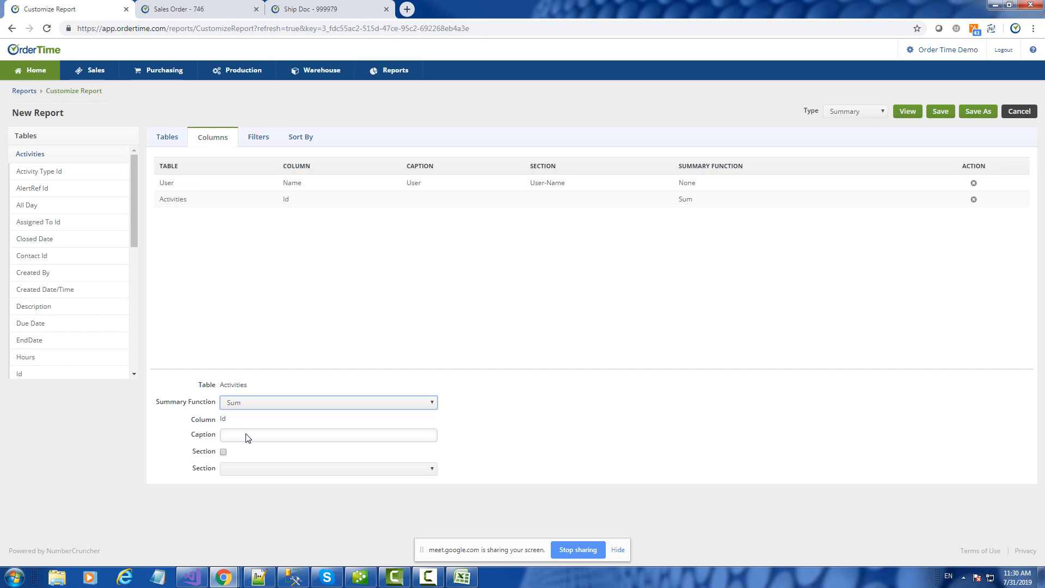
# - Run the customized report and review the summed Id rows down to the totals
pyautogui.click(295, 184)
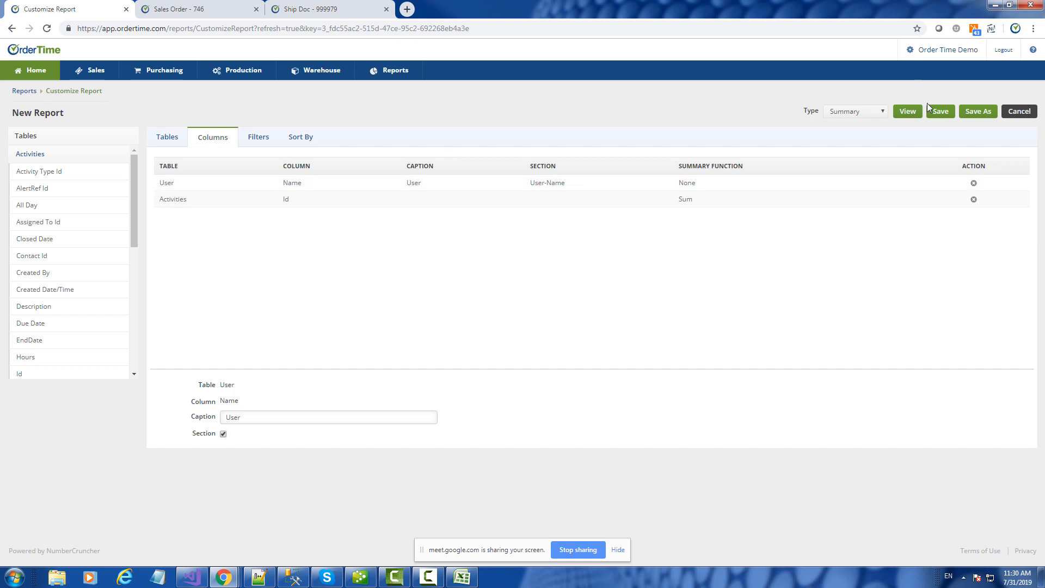
pyautogui.click(906, 112)
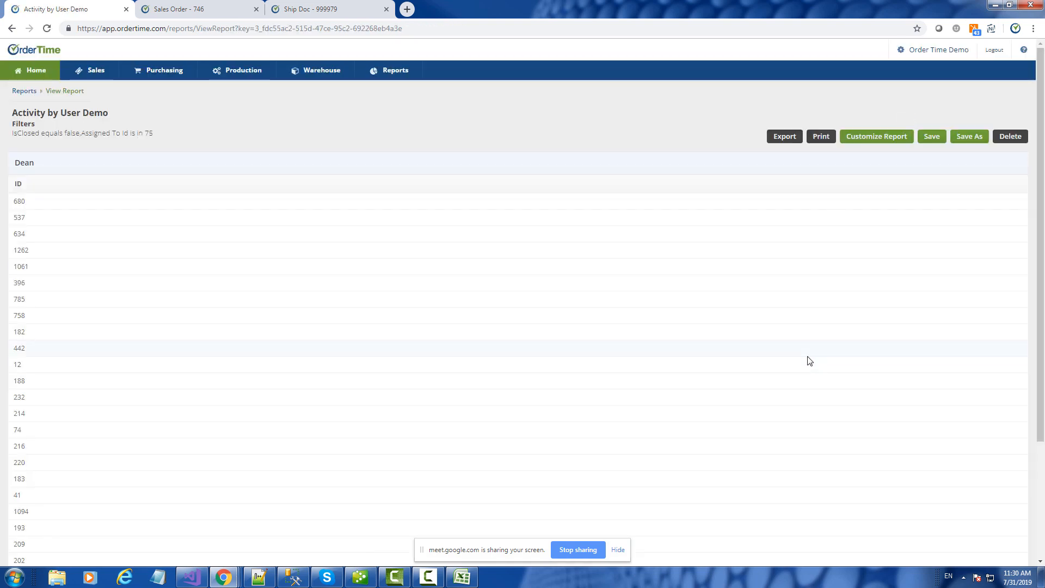
pyautogui.scroll(-3, 808, 360)
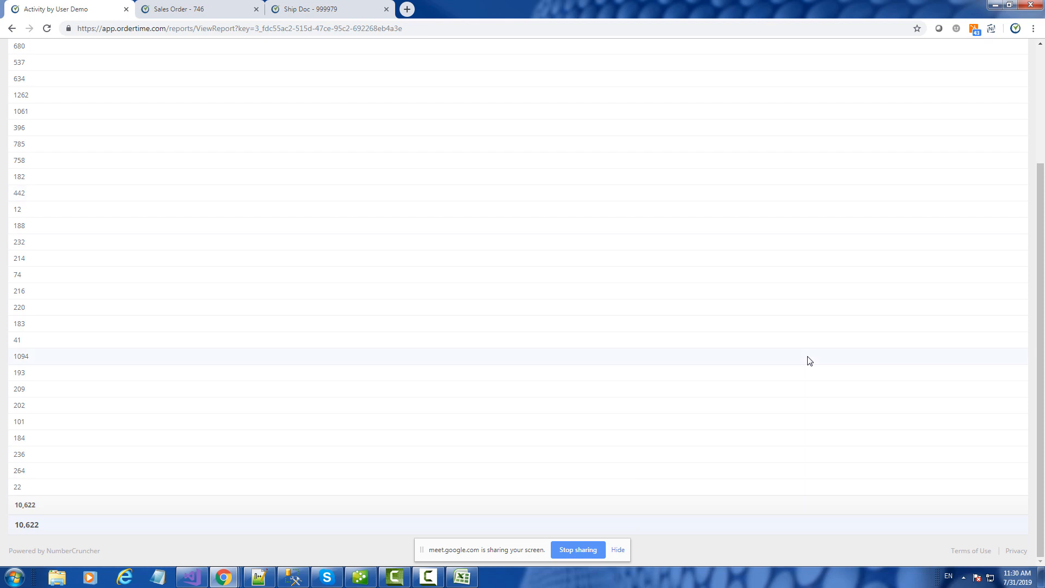
pyautogui.scroll(3, 810, 360)
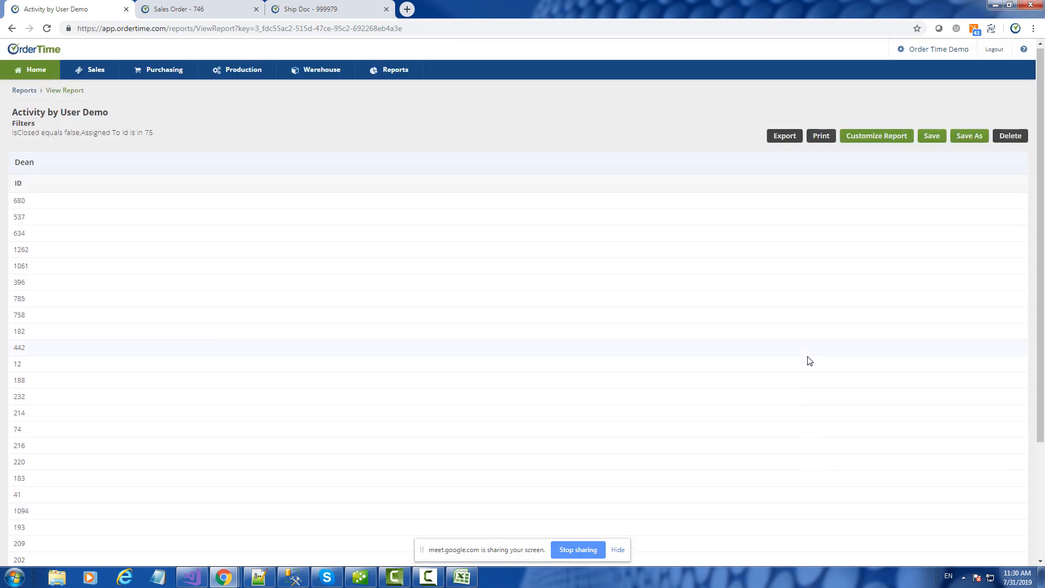
pyautogui.scroll(-3, 809, 361)
pyautogui.scroll(5, 809, 361)
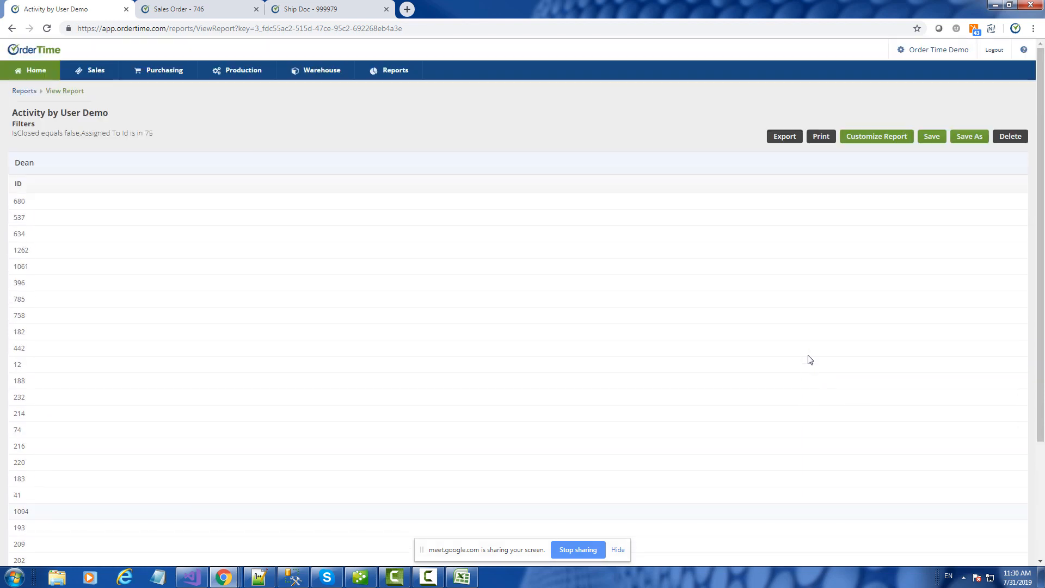
# - Customize the report again and turn off the Section option for the User Name column
pyautogui.click(896, 139)
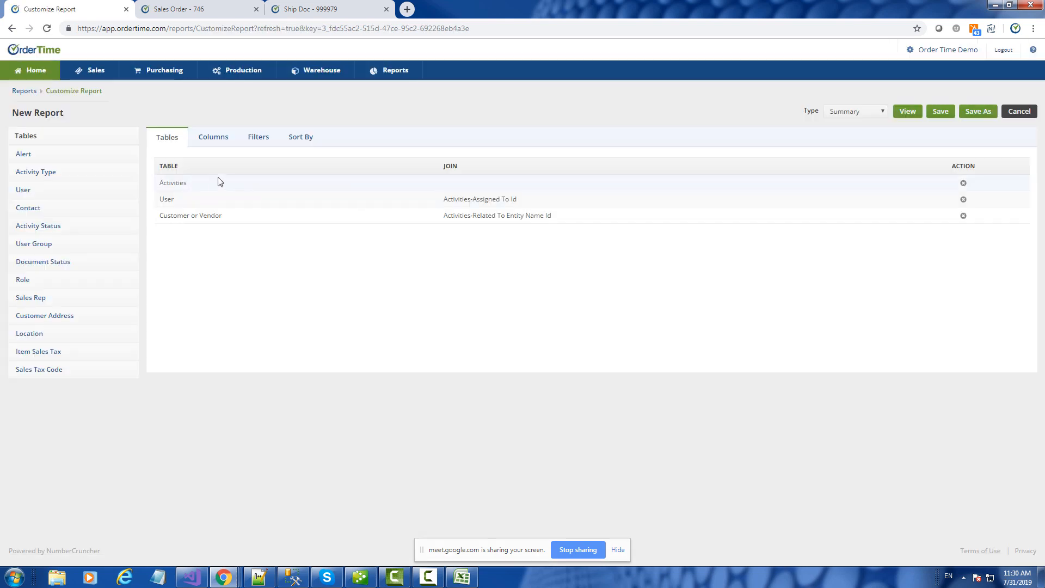
pyautogui.click(213, 184)
pyautogui.click(212, 143)
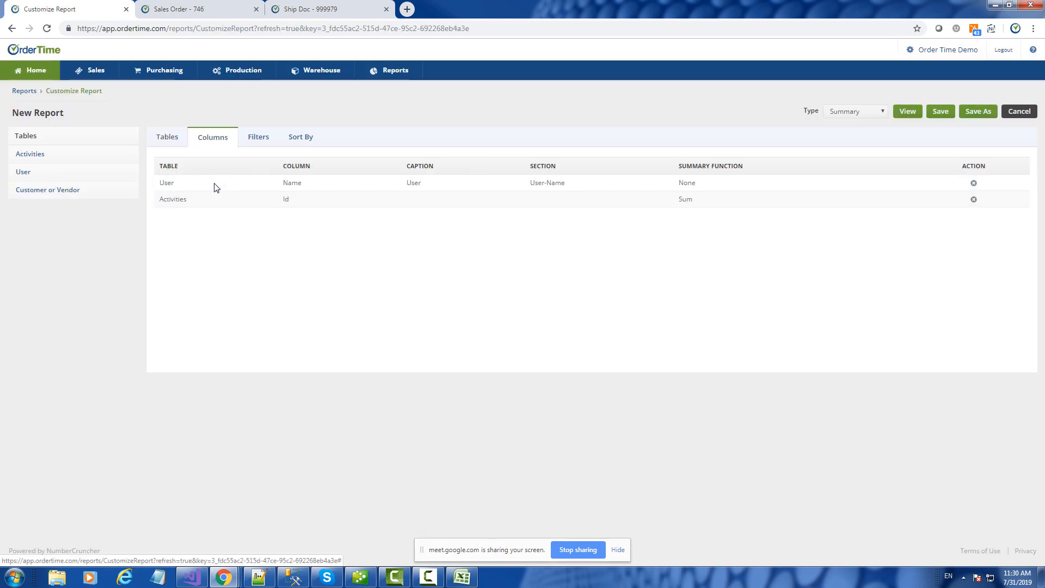
pyautogui.click(198, 185)
pyautogui.click(224, 434)
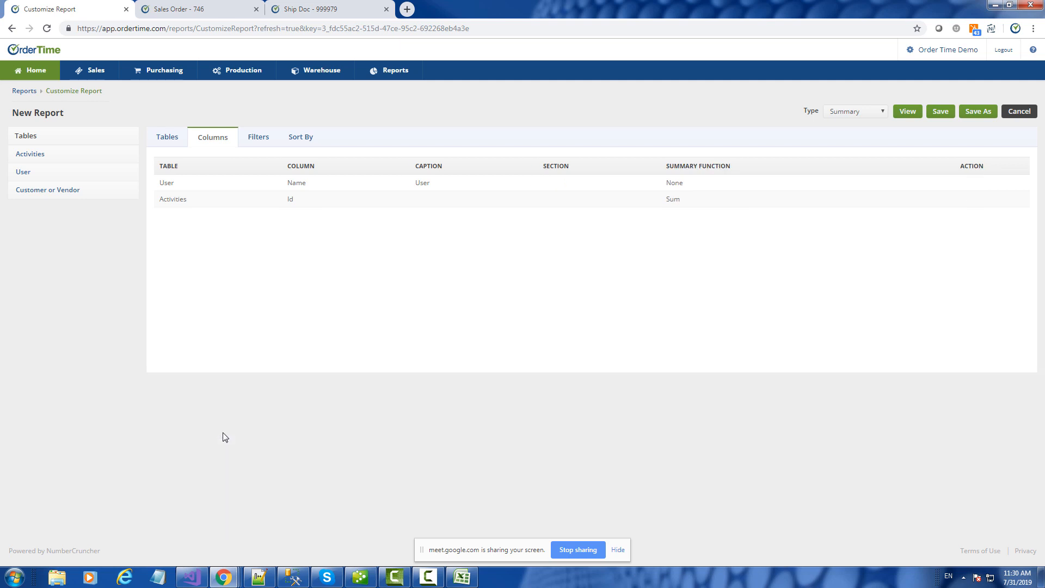
pyautogui.click(210, 186)
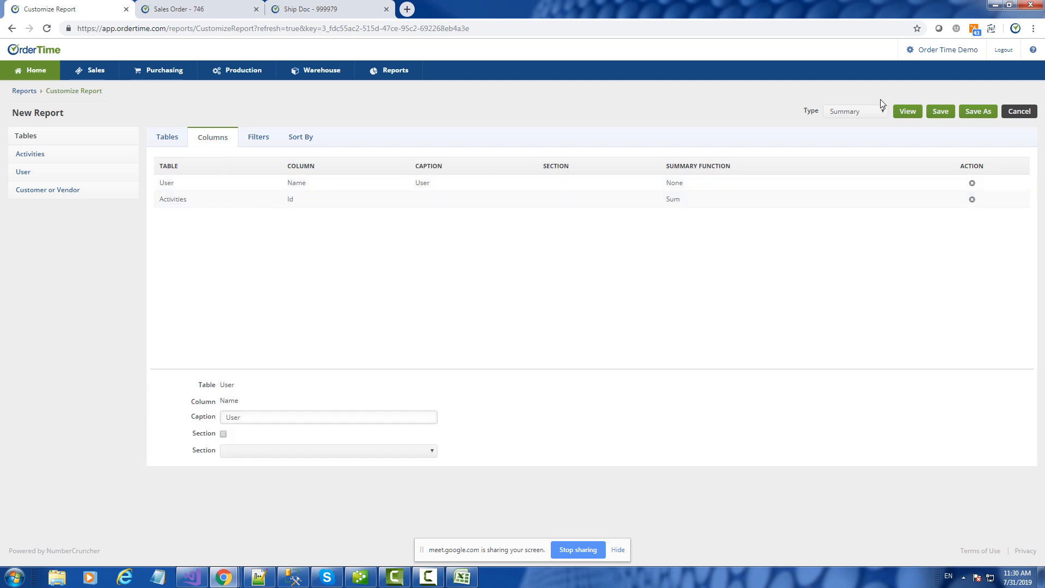
# - Run the report without the user section and examine its User and Id rows through to the total
pyautogui.click(909, 114)
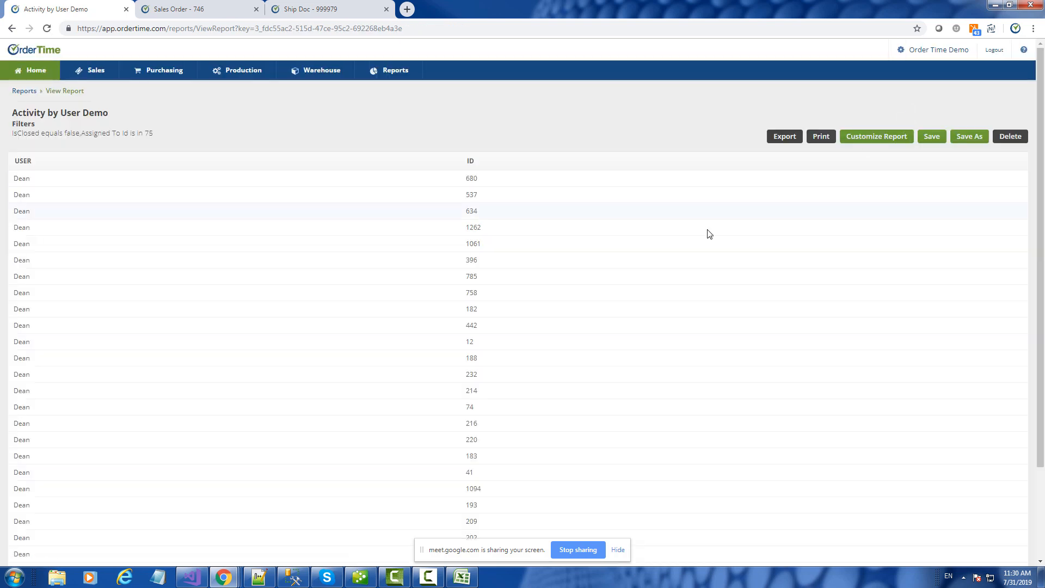
pyautogui.scroll(-2, 742, 278)
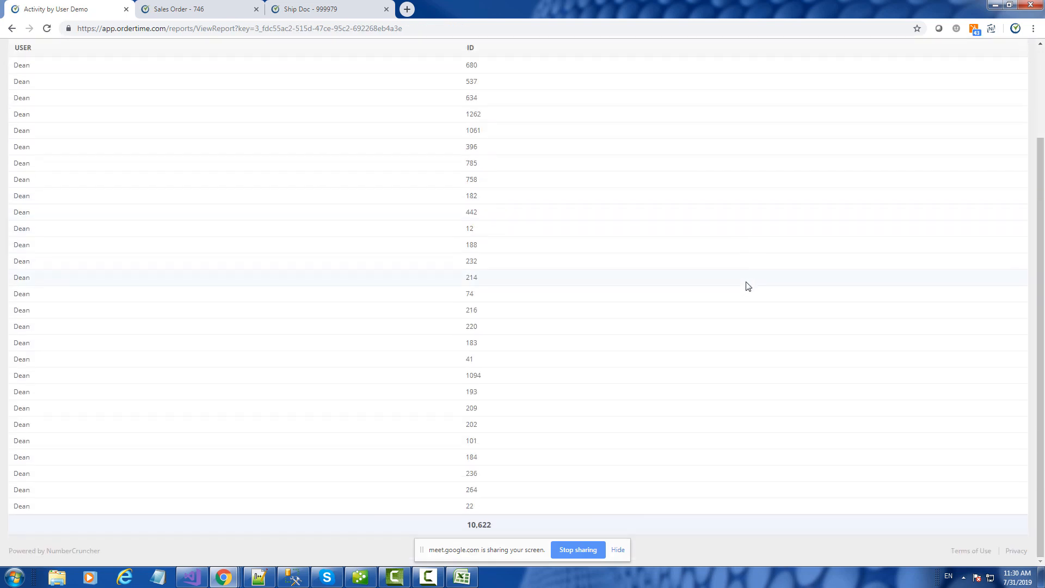
pyautogui.scroll(2, 748, 286)
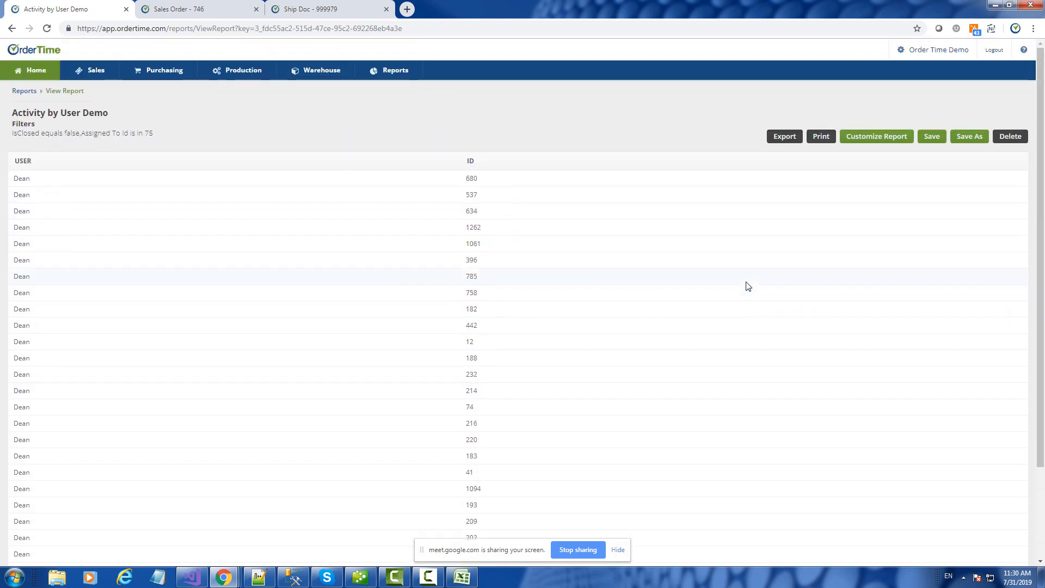
pyautogui.scroll(-2, 747, 288)
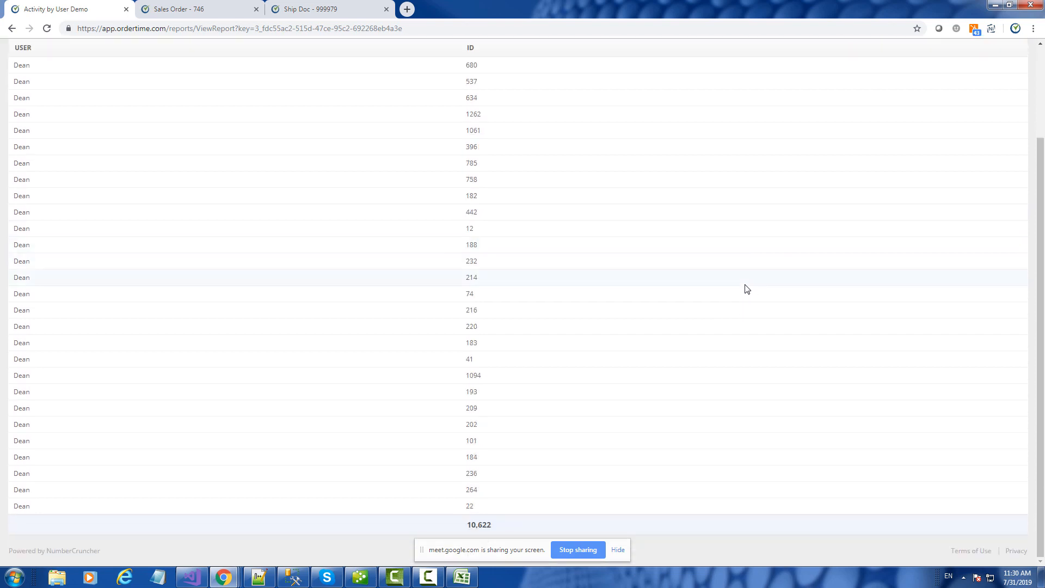
pyautogui.scroll(2, 747, 289)
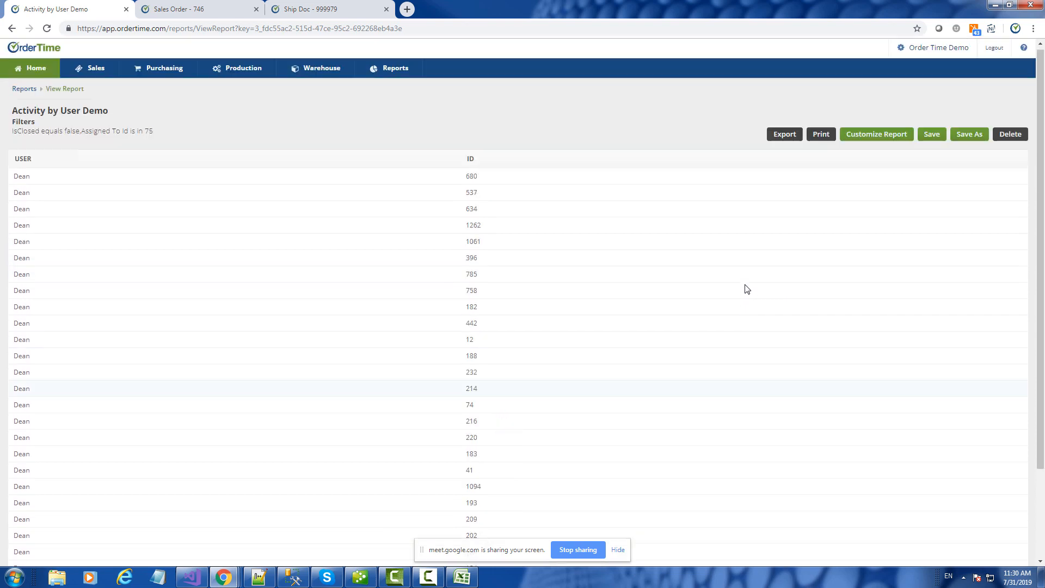
# - Remove the Customer or Vendor table from the report's customization and run the report
pyautogui.click(903, 139)
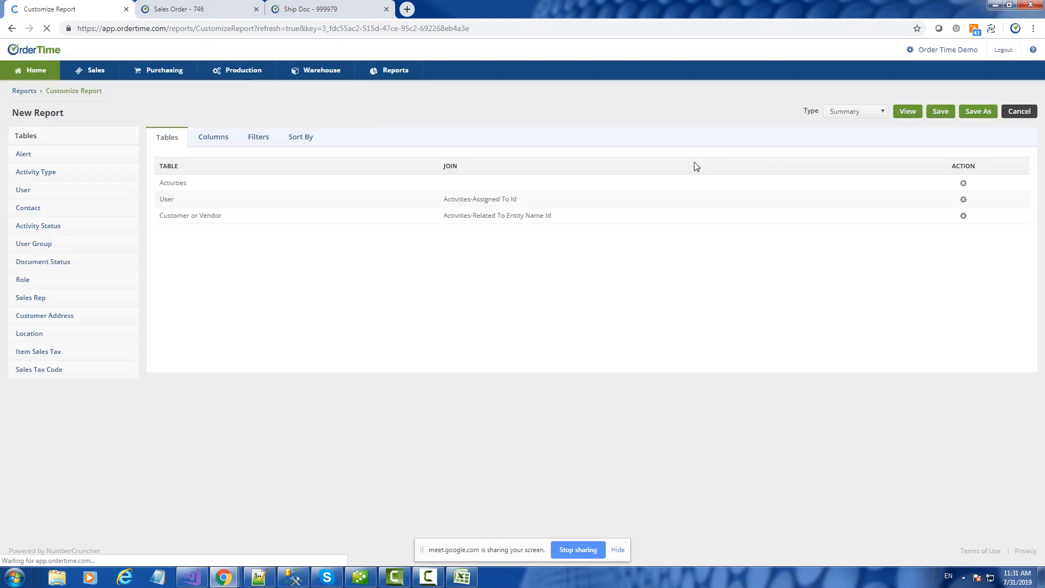
pyautogui.click(216, 140)
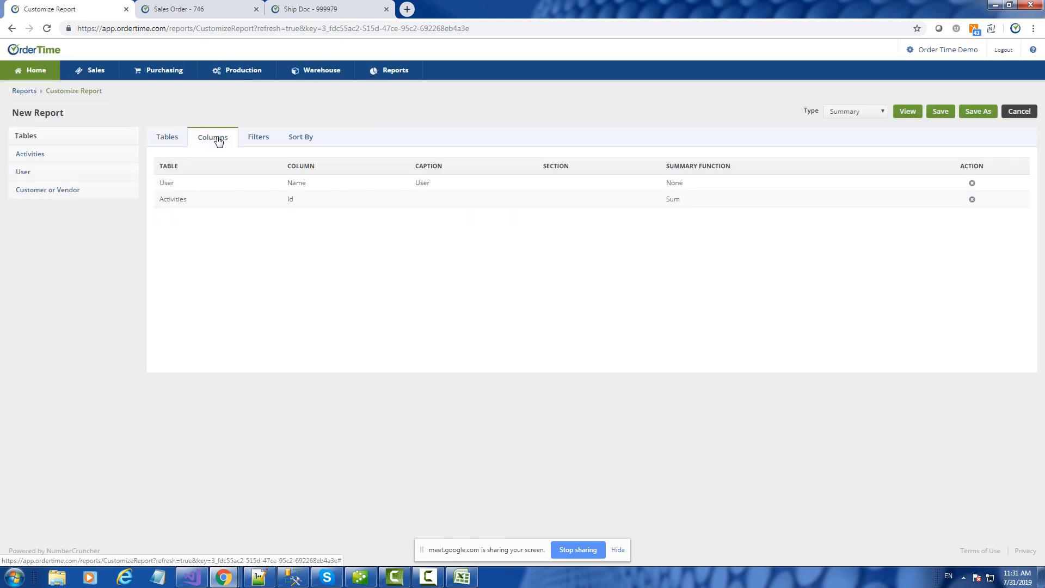
pyautogui.click(175, 142)
pyautogui.click(208, 214)
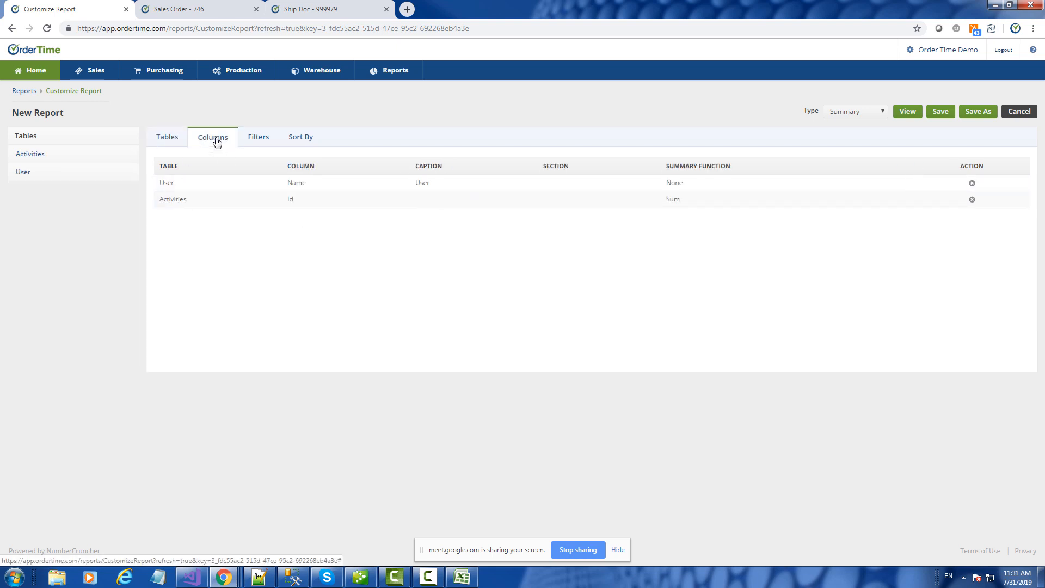
pyautogui.click(906, 111)
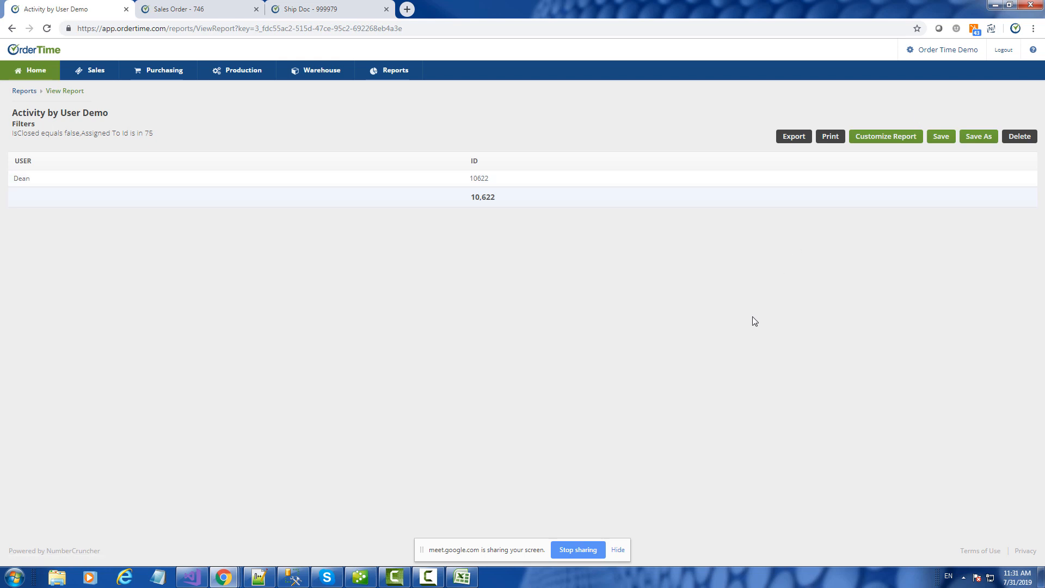
# - Customize the report again and set the summary function of the Activities Id column to Count
pyautogui.click(887, 137)
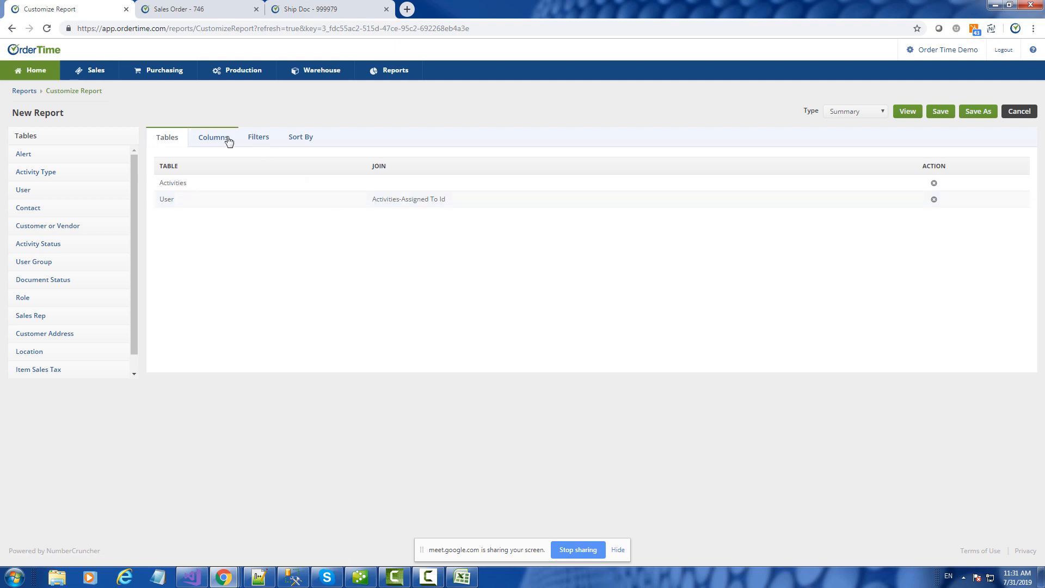
pyautogui.click(228, 141)
pyautogui.click(286, 200)
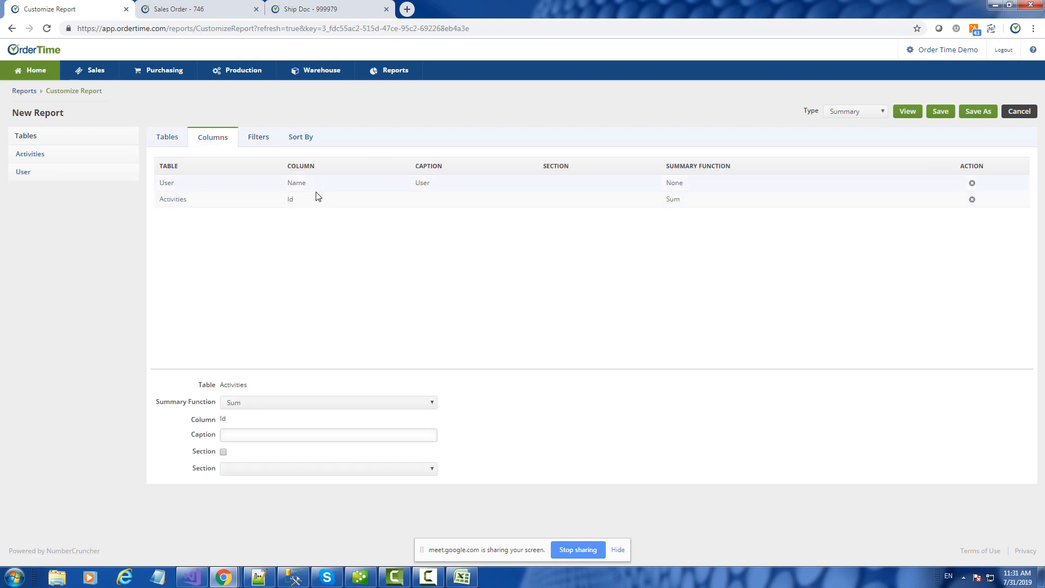
pyautogui.click(258, 403)
pyautogui.click(244, 427)
# - Remove the Assigned To Id filter from the report so that only the IsClosed filter applies
pyautogui.click(167, 140)
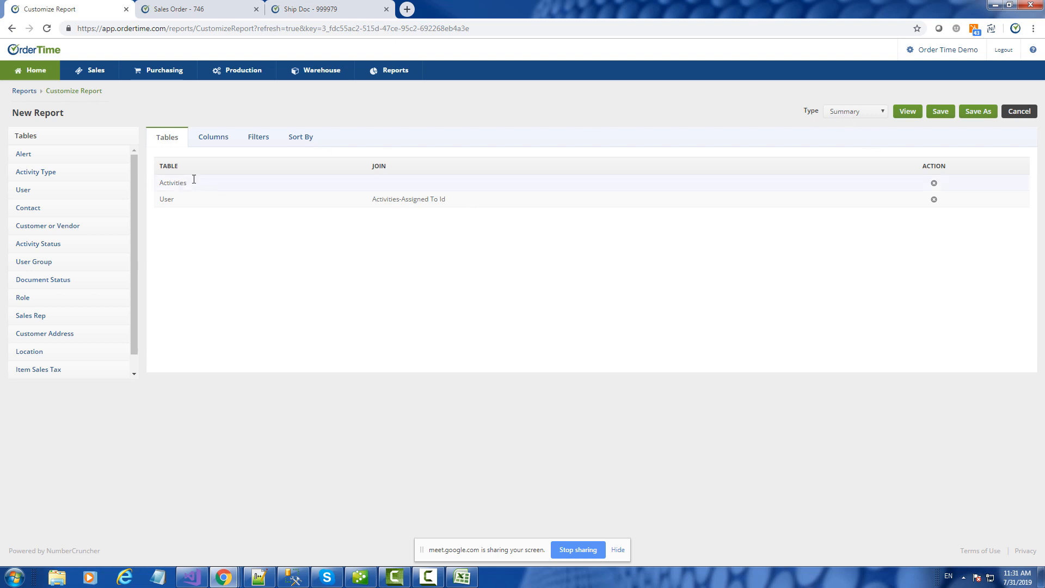
pyautogui.click(257, 139)
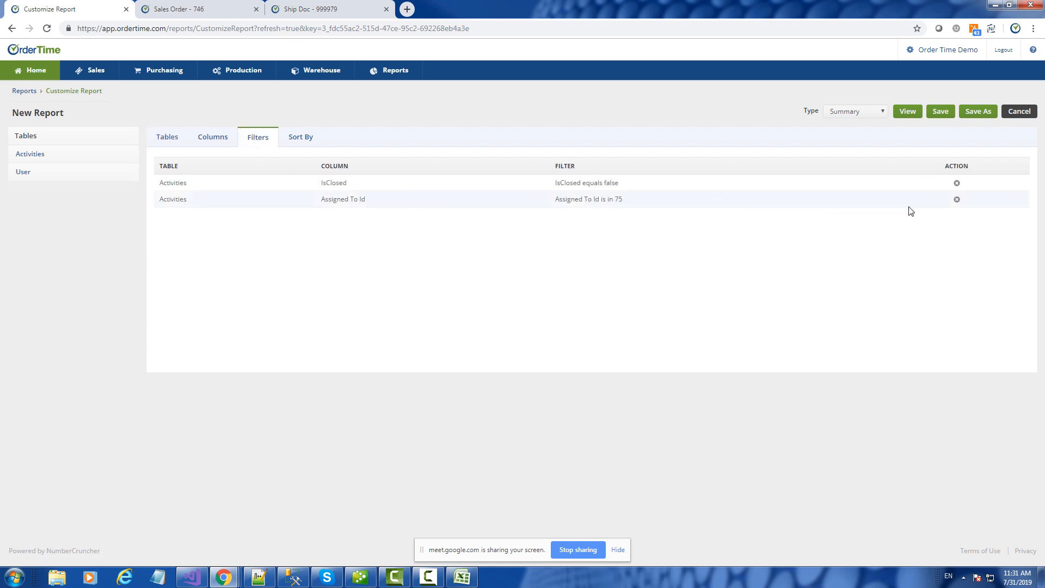
pyautogui.click(957, 200)
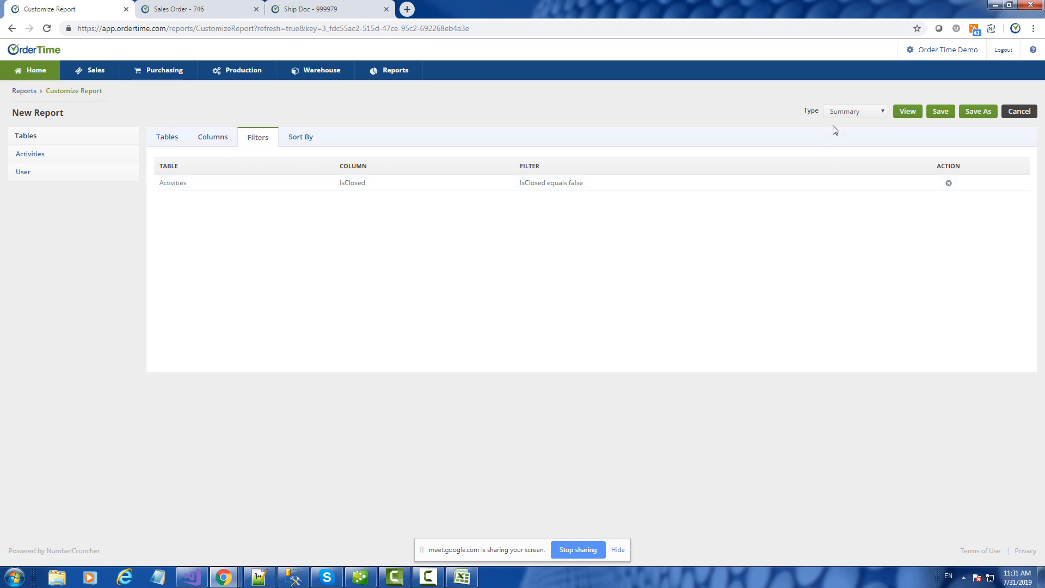
# - Review the Activities and User tables and the User Name column settings, and run the report
pyautogui.click(160, 137)
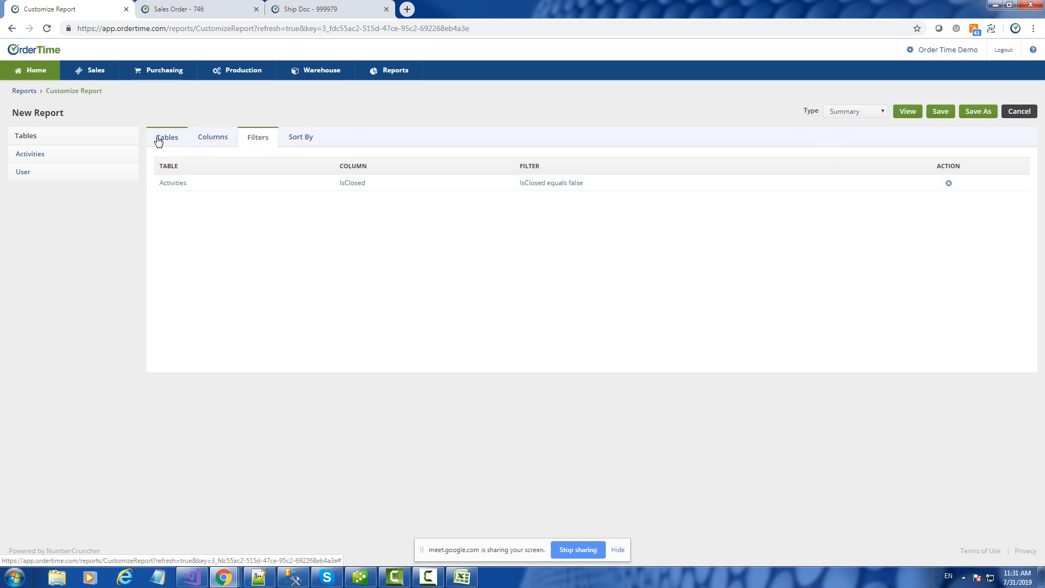
pyautogui.click(181, 182)
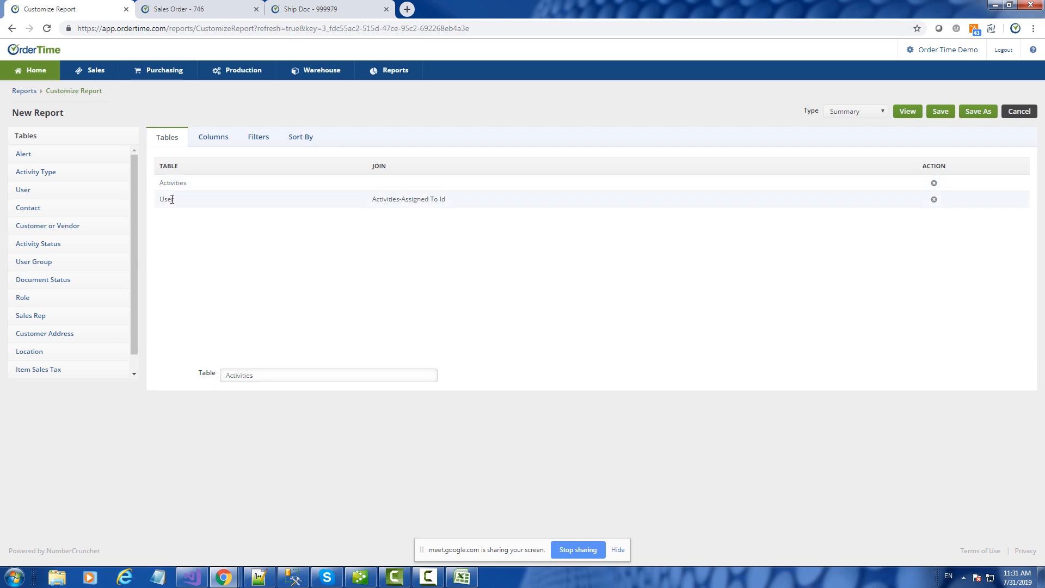
pyautogui.click(171, 199)
pyautogui.click(175, 184)
pyautogui.click(175, 200)
pyautogui.click(209, 144)
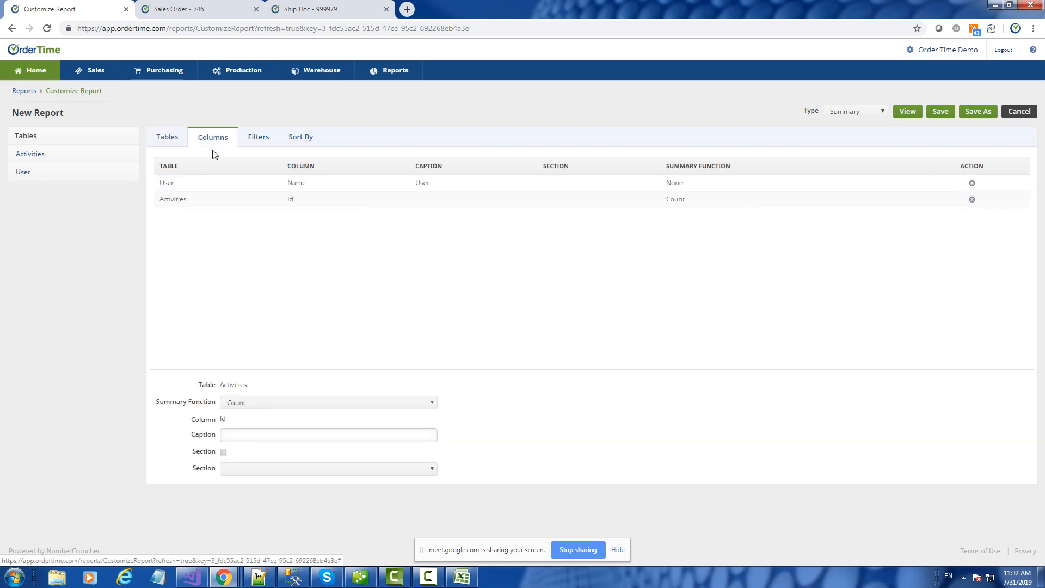
pyautogui.click(185, 185)
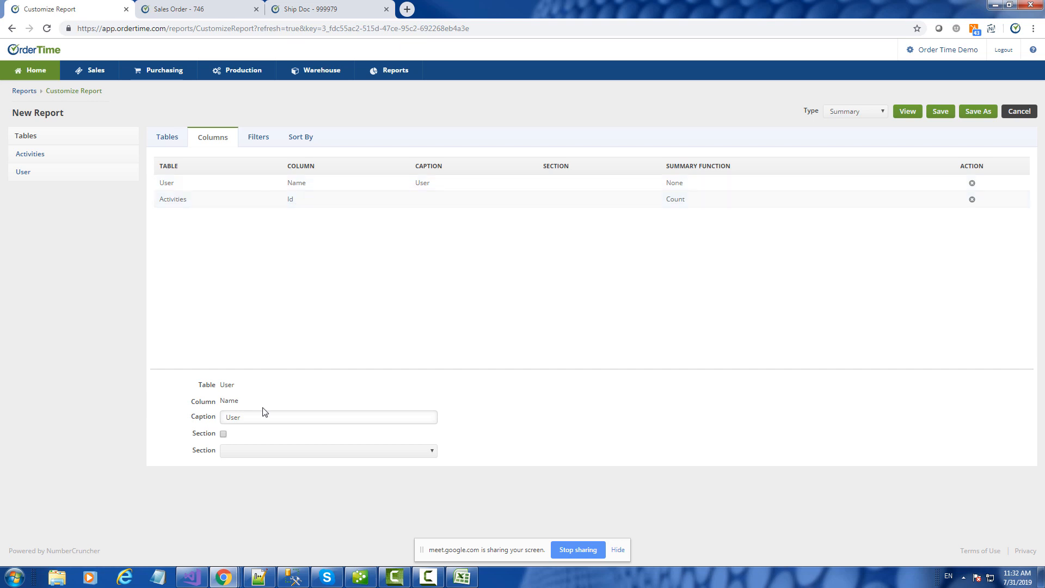
pyautogui.click(908, 112)
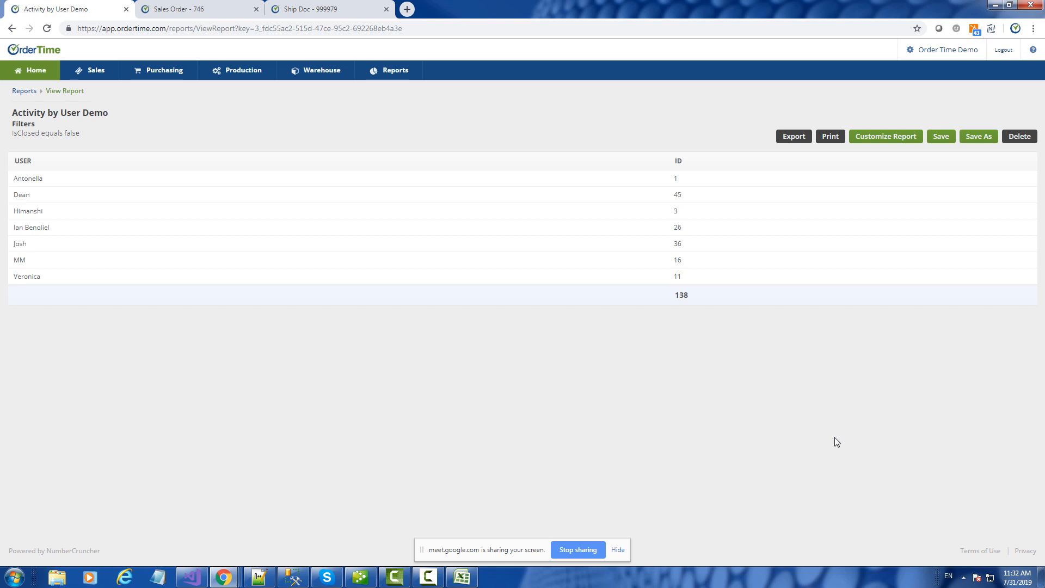
# - Customize the report again, set the caption of the Activities Id column to "Open Count" and run the report
pyautogui.click(906, 137)
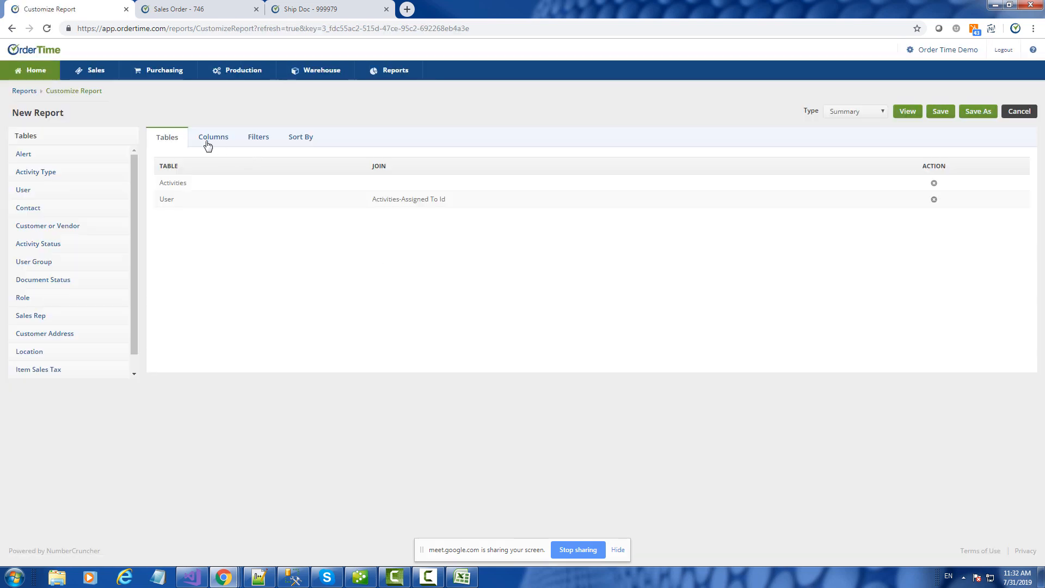
pyautogui.click(207, 141)
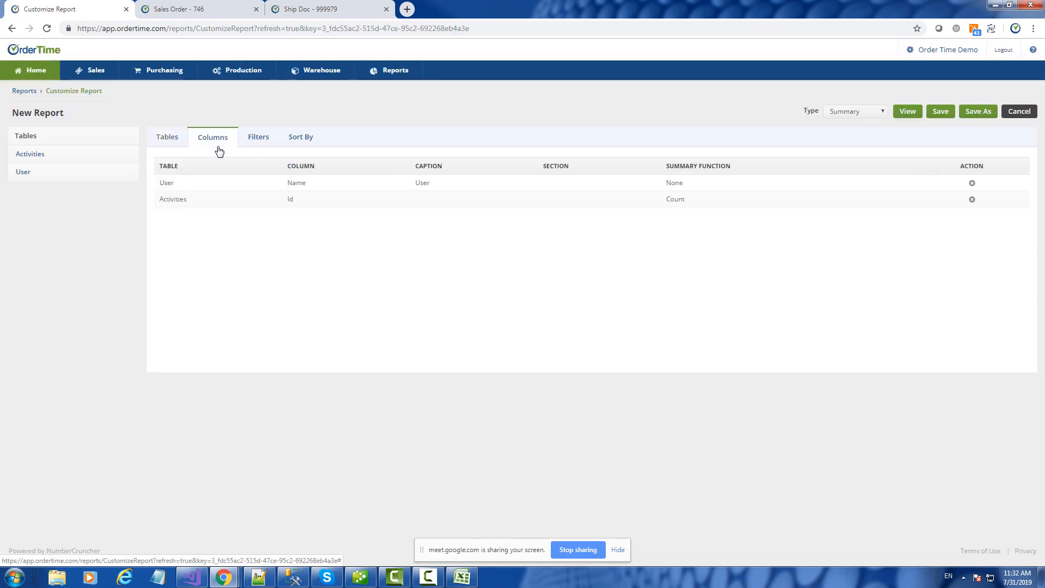
pyautogui.click(285, 200)
pyautogui.click(262, 435)
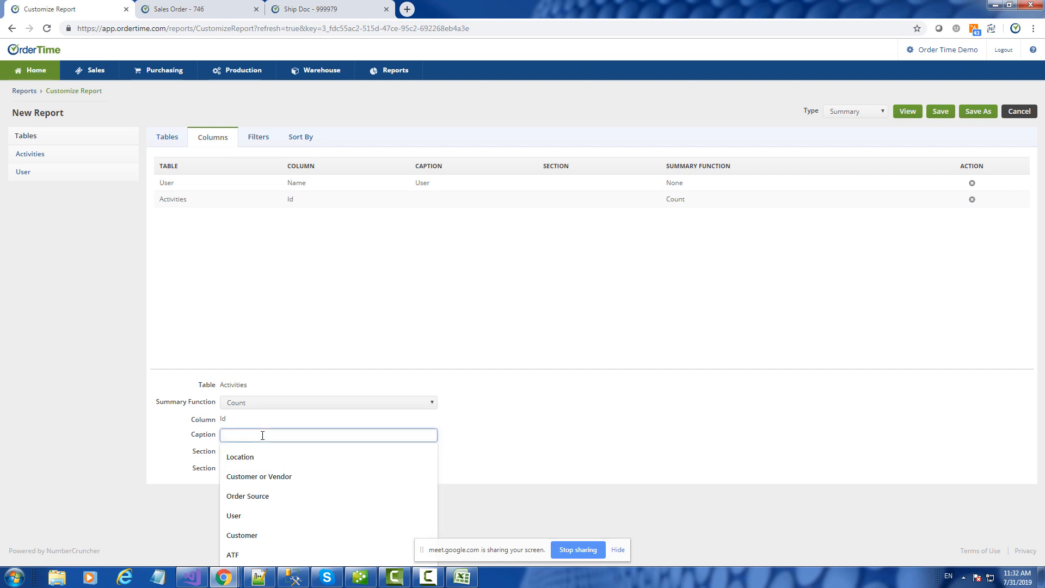
pyautogui.write('Co')
pyautogui.press('BackSpace')
pyautogui.press('BackSpace')
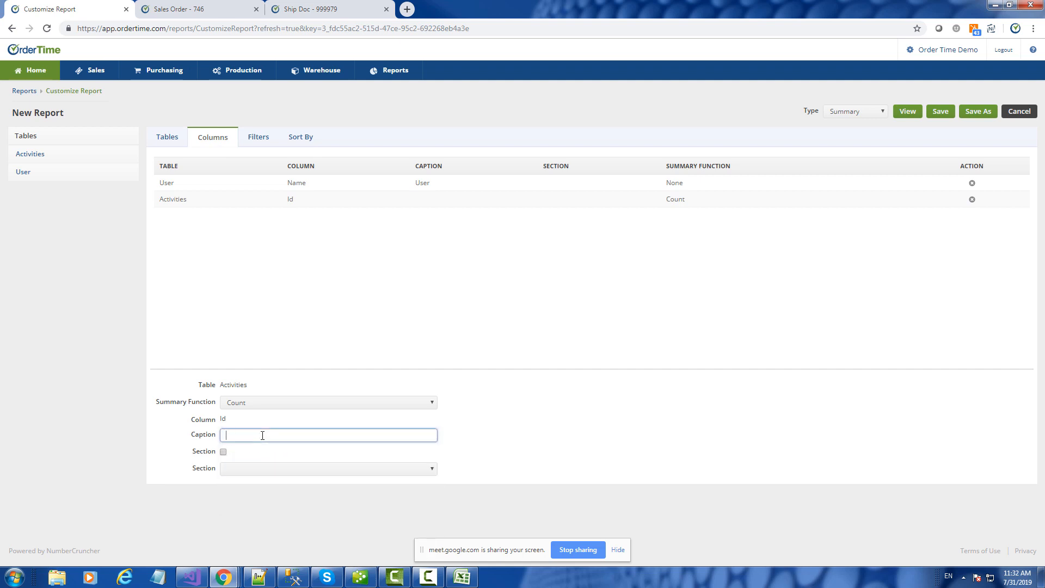
pyautogui.write('Coun')
pyautogui.press('BackSpace')
pyautogui.press('BackSpace')
pyautogui.press('BackSpace')
pyautogui.press('BackSpace')
pyautogui.write('Open Count')
pyautogui.click(909, 112)
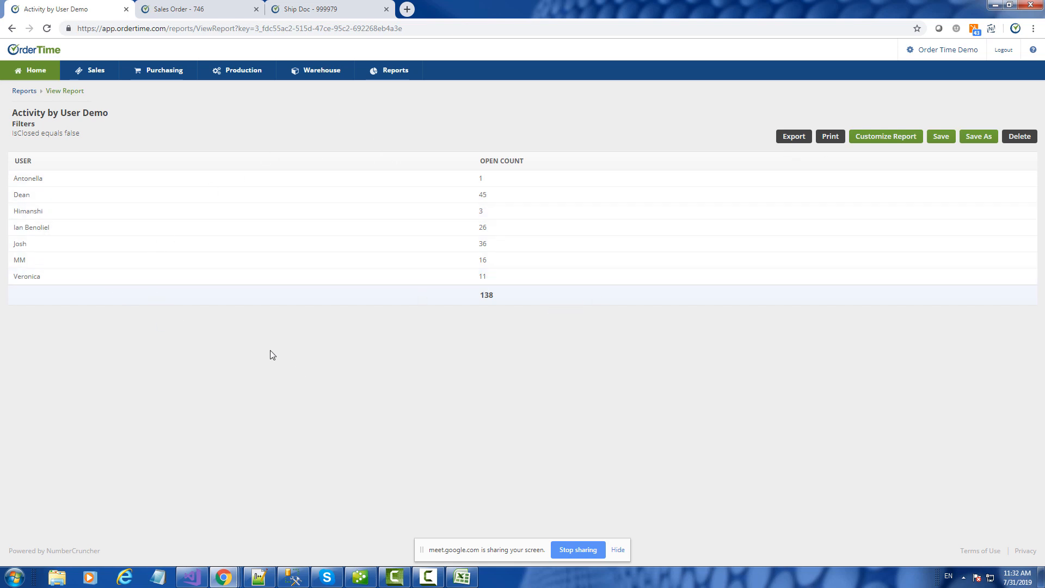
# - Reopen the customization, review the report type and Id column, and save the report as "Open Activity per User Summary Demo"
pyautogui.click(871, 141)
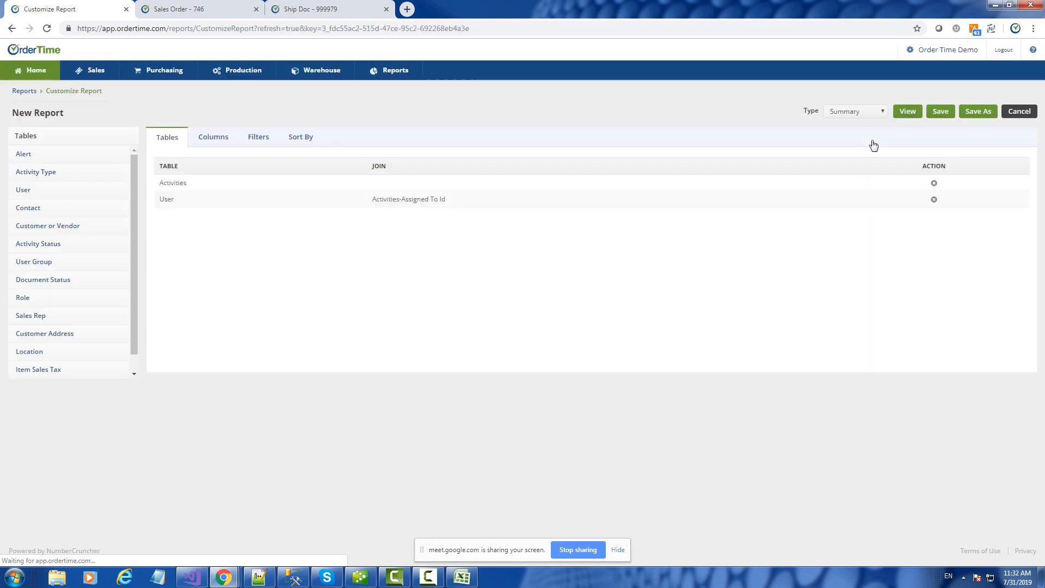
pyautogui.click(854, 115)
pyautogui.click(852, 121)
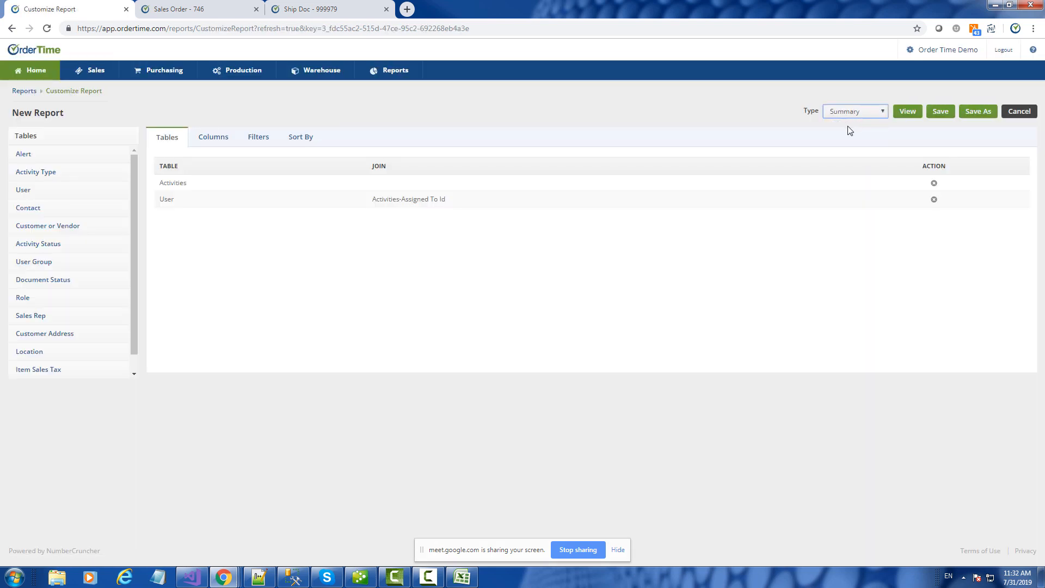
pyautogui.click(213, 139)
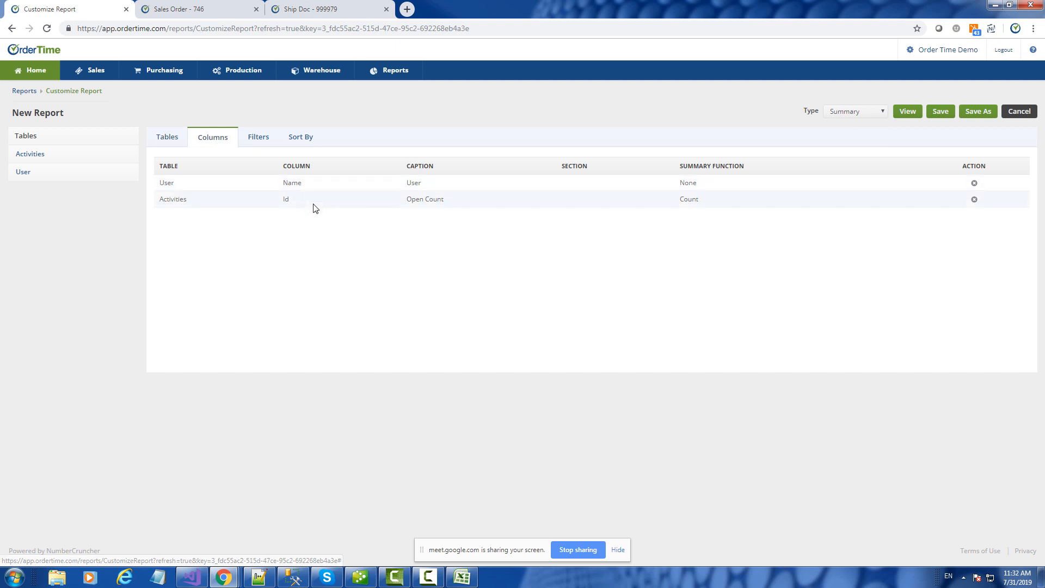
pyautogui.click(314, 204)
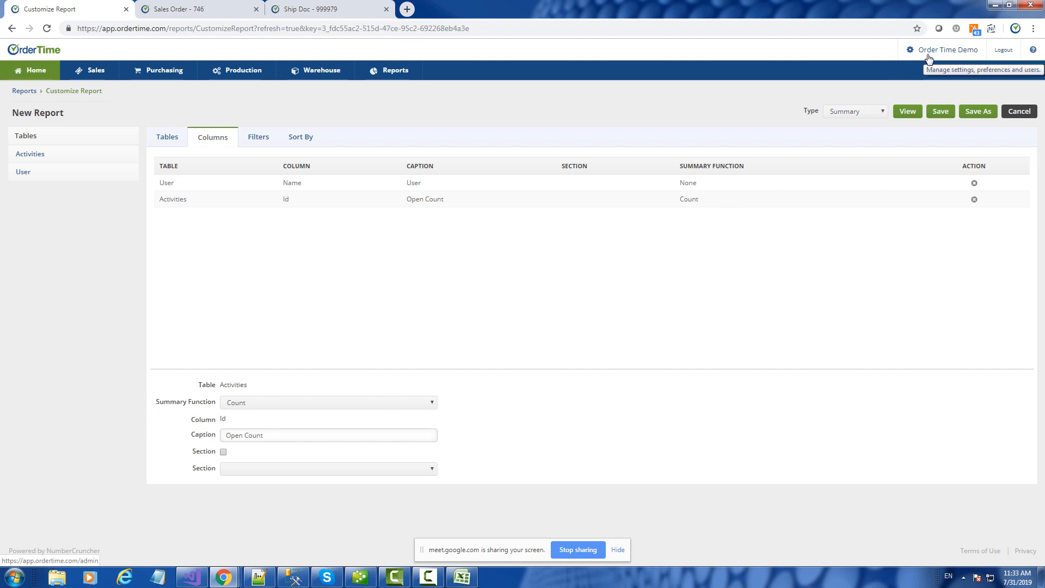
pyautogui.click(974, 112)
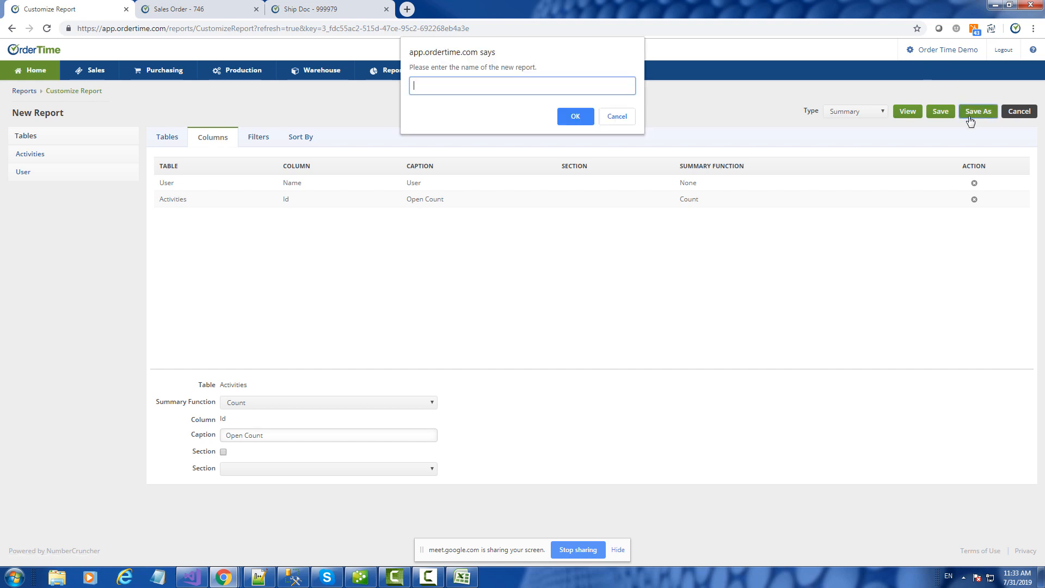
pyautogui.write('Open Activity per User Summary Demo')
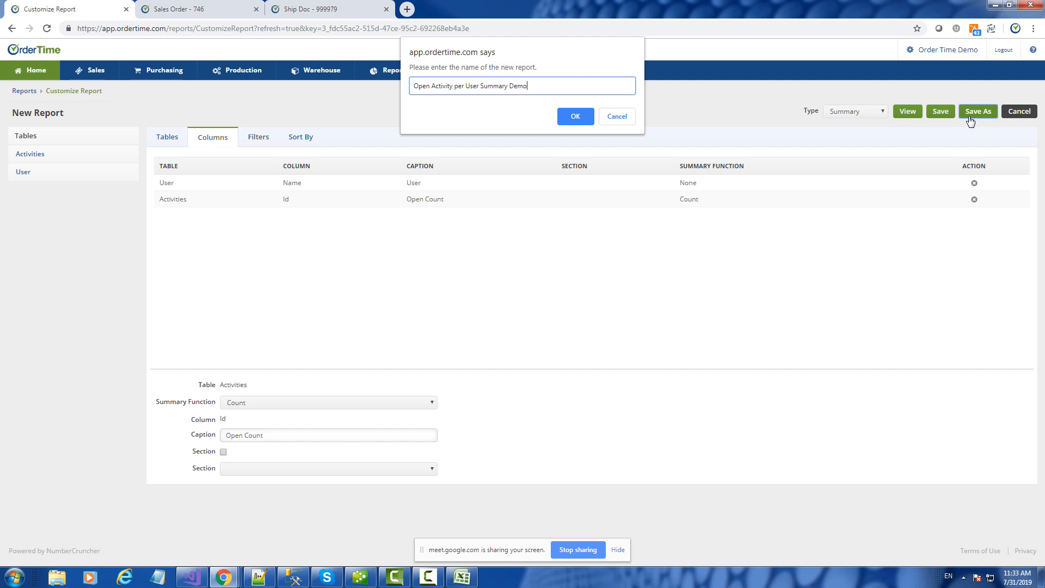
pyautogui.press('Return')
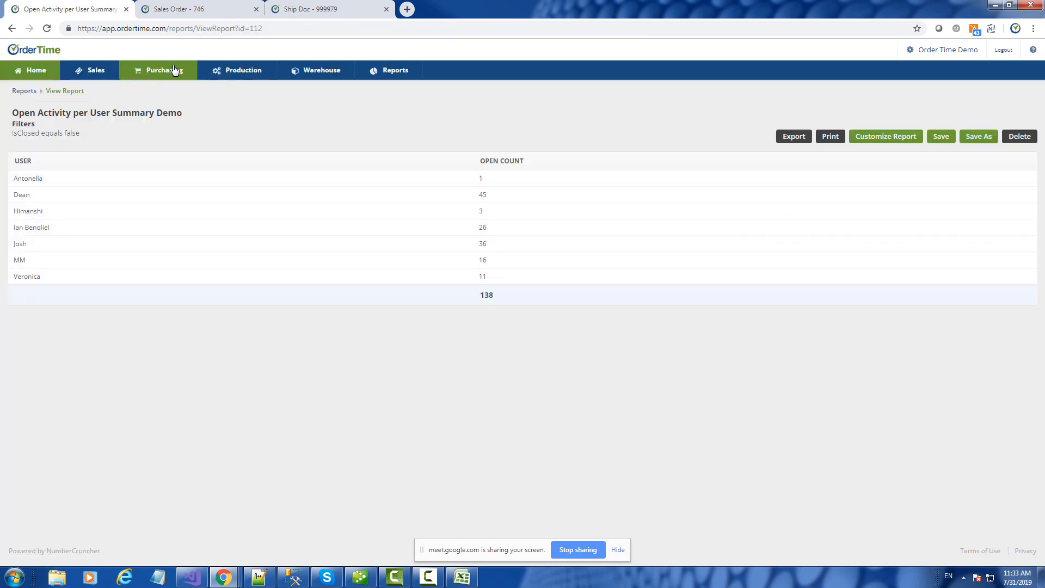
# - Open the list of all reports and look through its General, Sales and Purchasing groups
pyautogui.click(389, 79)
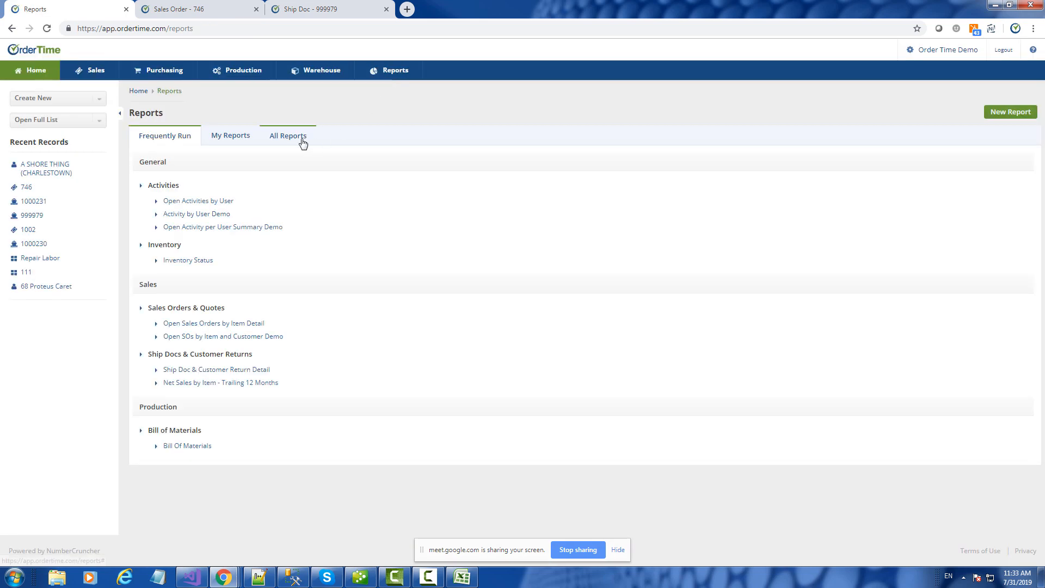
pyautogui.click(303, 143)
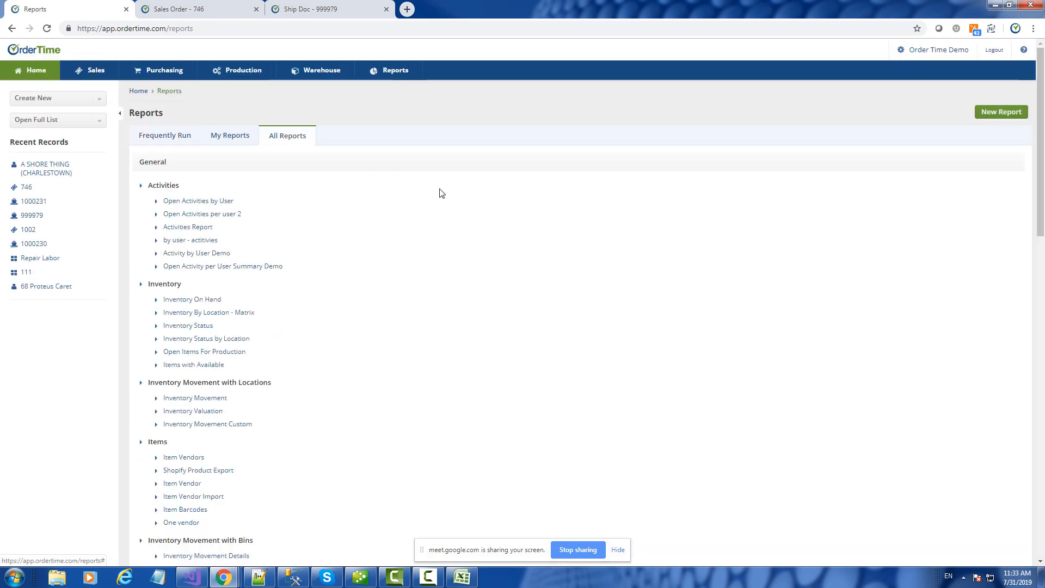
pyautogui.scroll(-4, 450, 199)
pyautogui.scroll(-2, 453, 199)
pyautogui.scroll(-4, 454, 200)
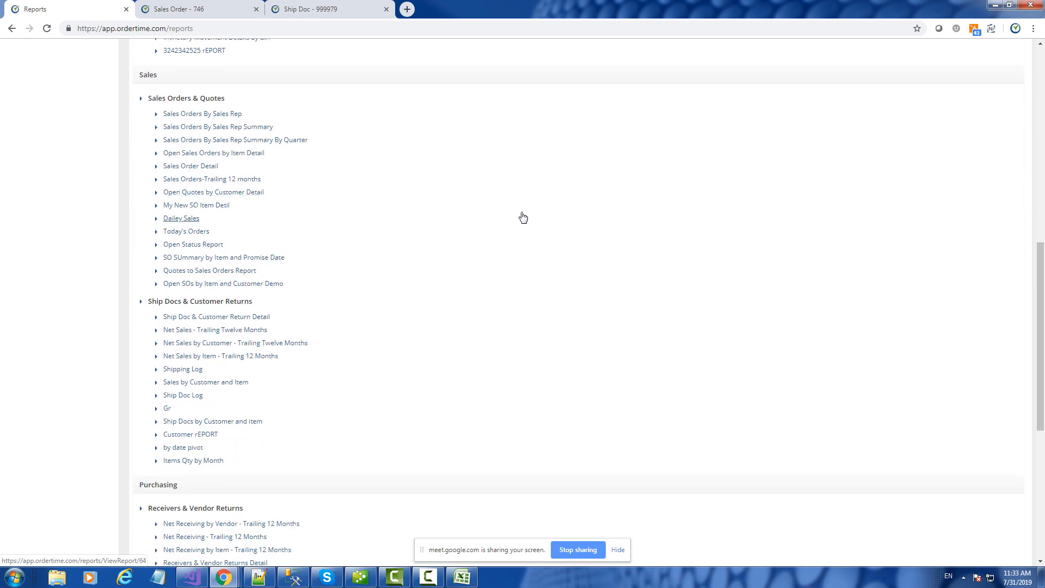
pyautogui.scroll(10, 523, 218)
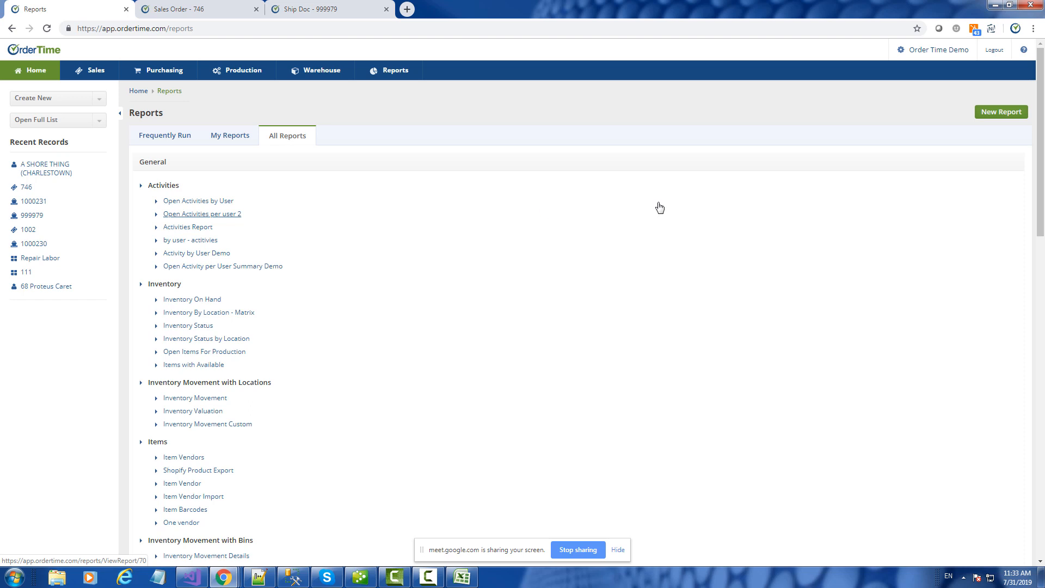
# - Start a new report and compare its source groupings with the full list of record types
pyautogui.click(994, 116)
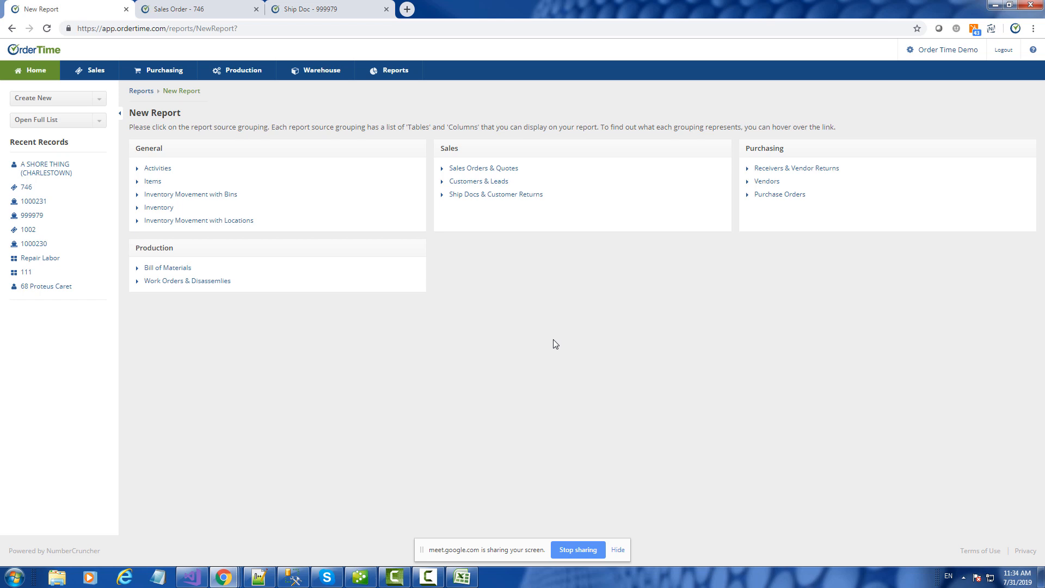
pyautogui.click(394, 79)
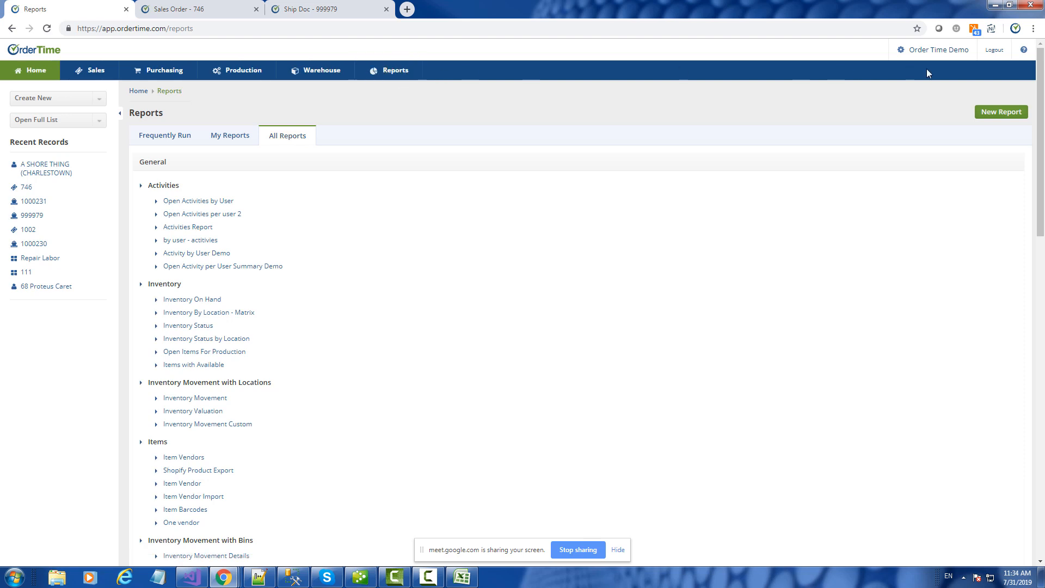
pyautogui.click(1009, 114)
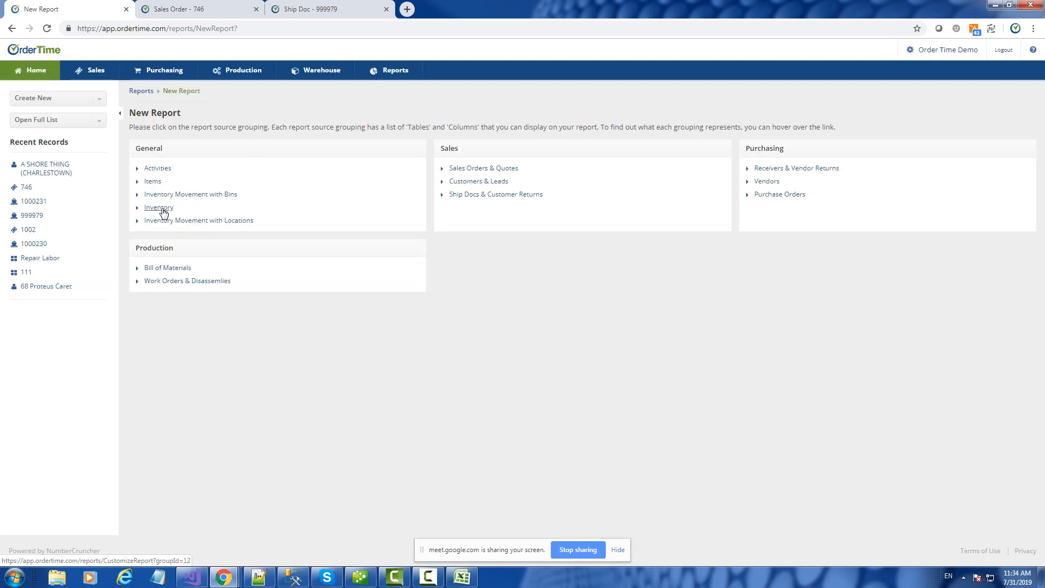
pyautogui.click(65, 120)
pyautogui.scroll(-2, 53, 214)
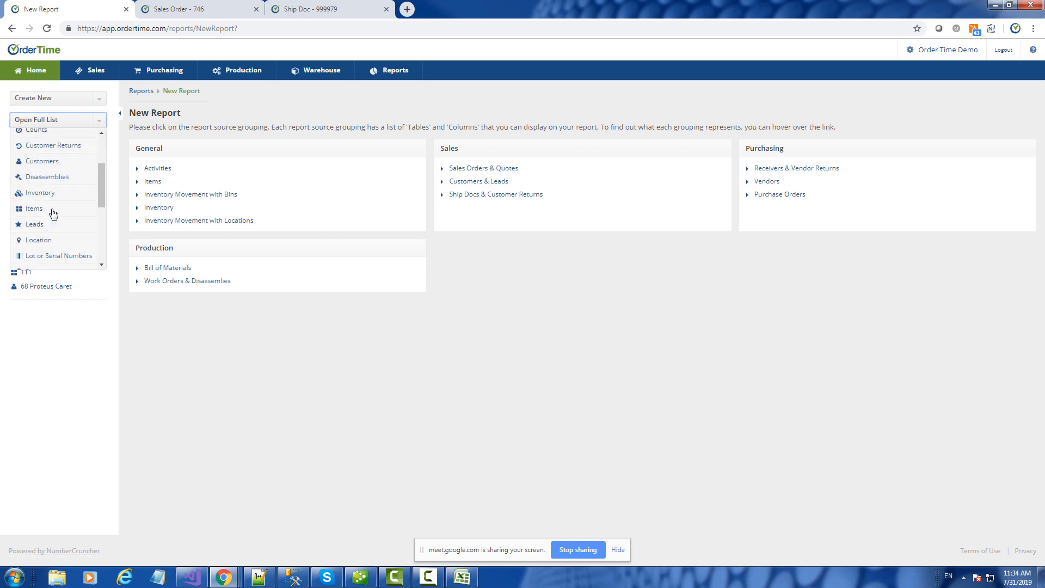
pyautogui.scroll(-1, 53, 213)
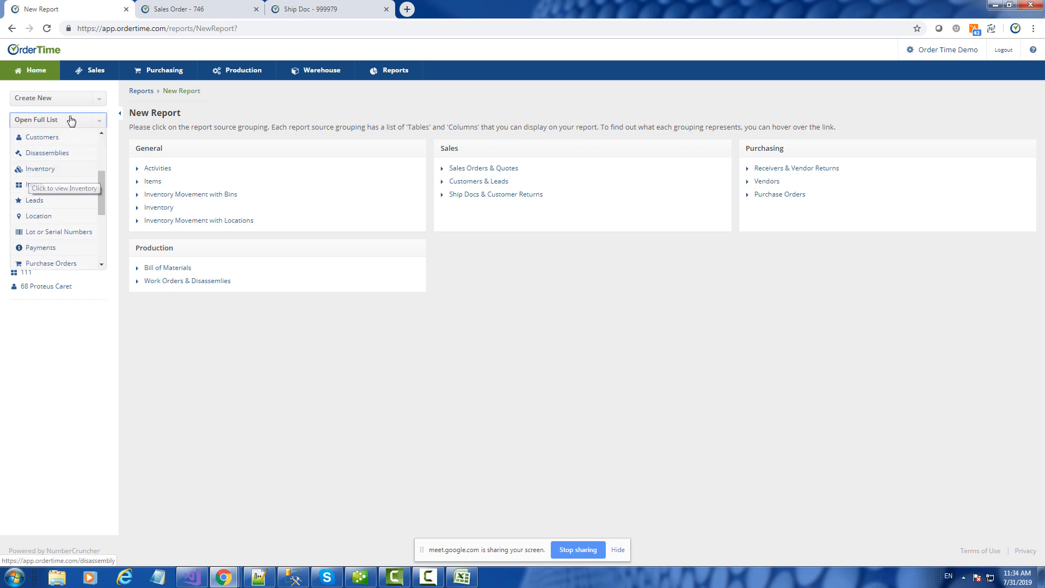
pyautogui.click(103, 124)
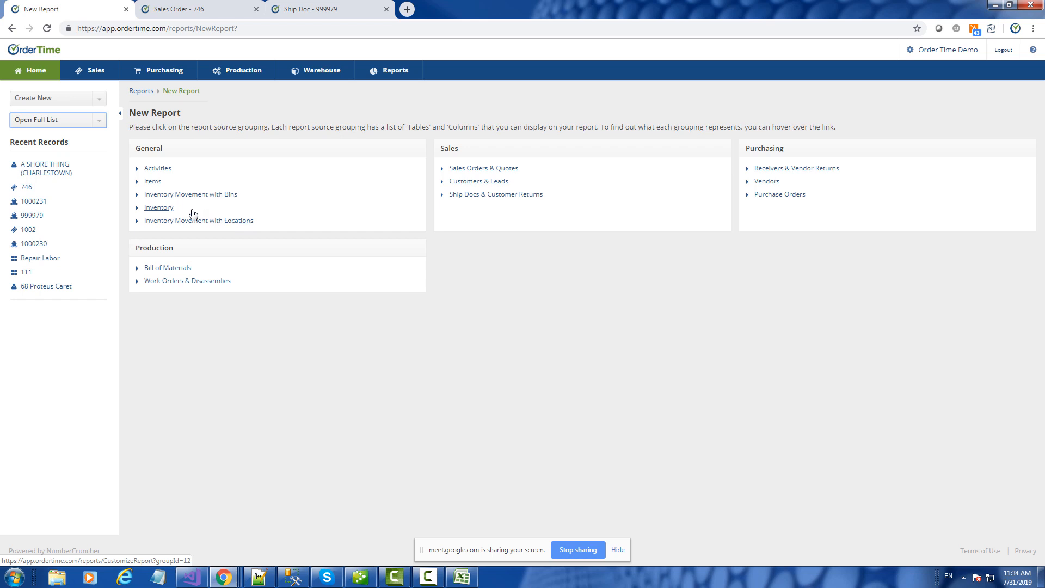
# - Choose Inventory as the new report's source grouping and add the Inventory table
pyautogui.click(159, 209)
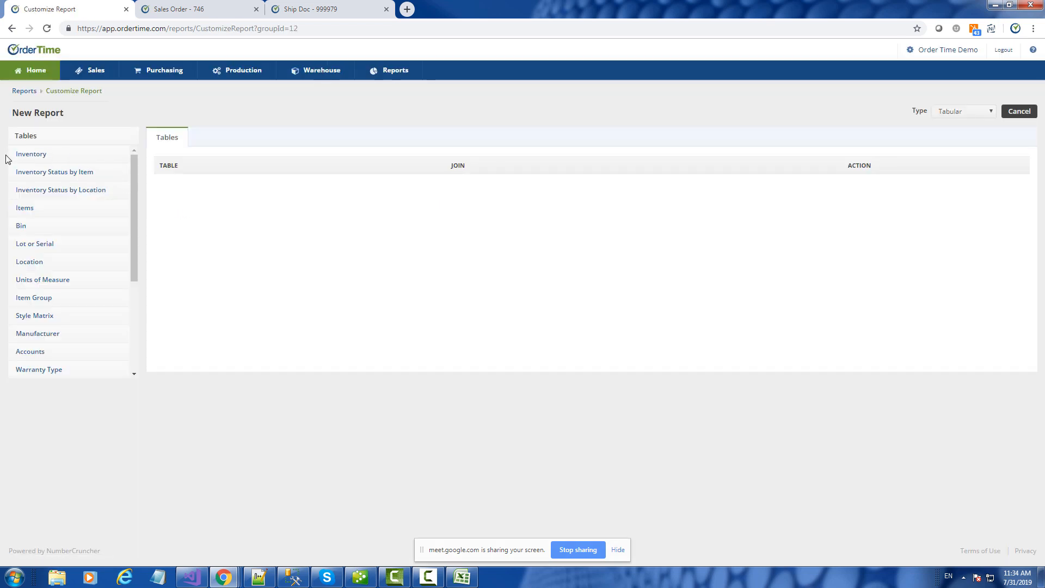
pyautogui.moveTo(131, 247); pyautogui.dragTo(147, 186)
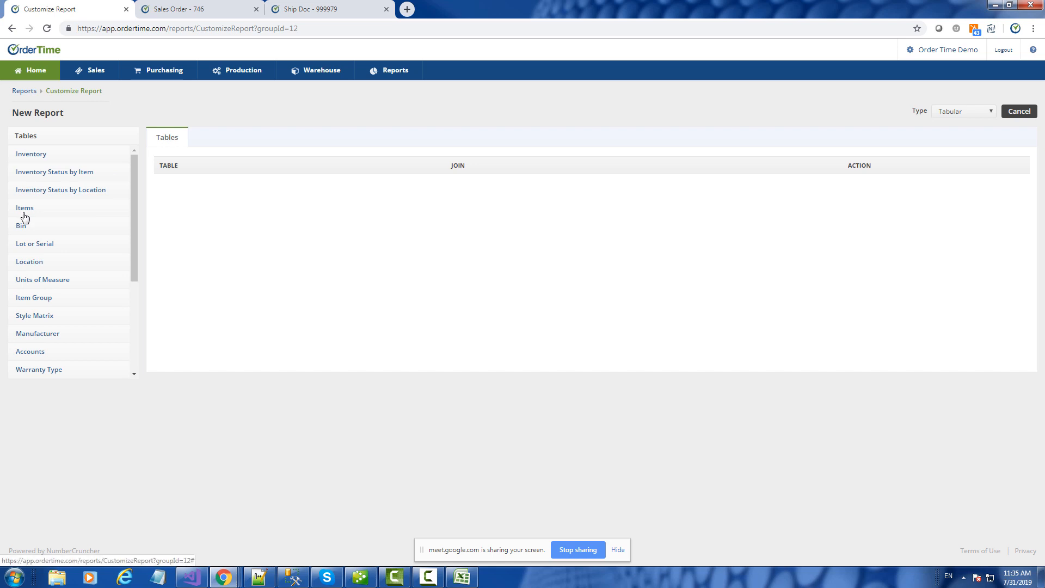
pyautogui.moveTo(34, 158); pyautogui.dragTo(202, 191)
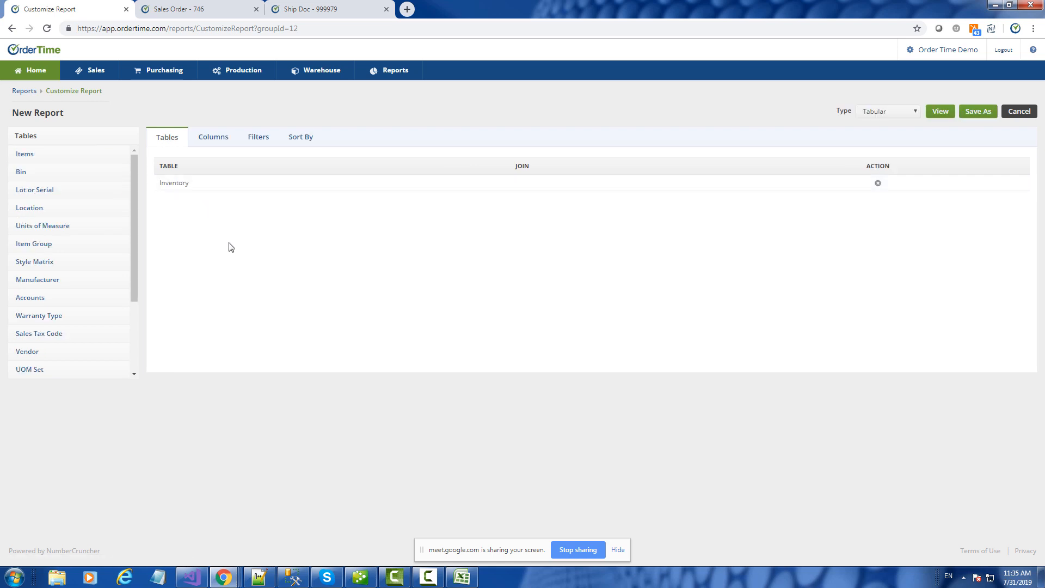
# - Add the Items and Vendor tables to the inventory report and open the Vendor table's join settings
pyautogui.moveTo(35, 158); pyautogui.dragTo(195, 204)
pyautogui.scroll(-2, 136, 234)
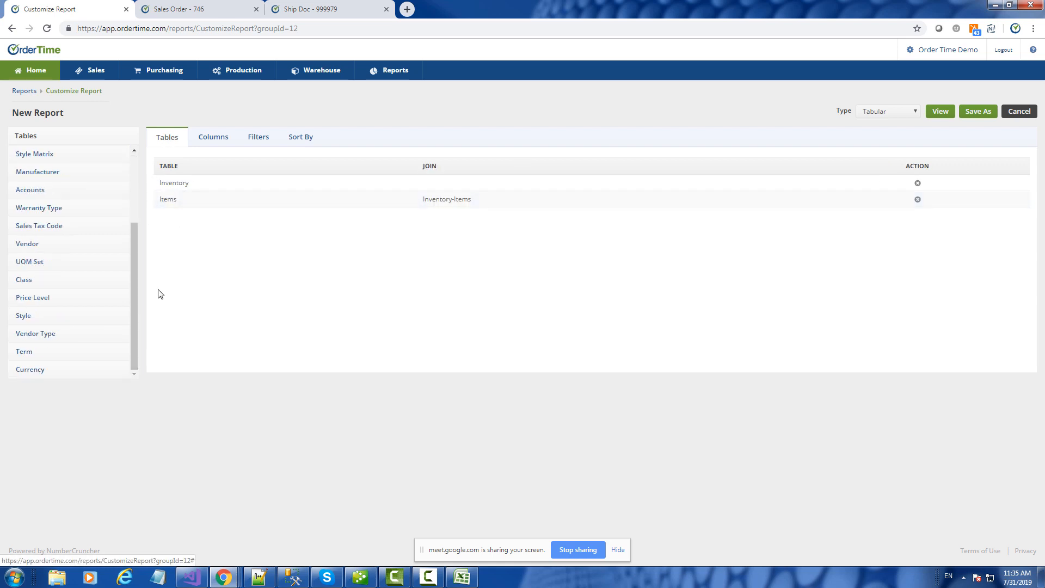
pyautogui.moveTo(34, 244); pyautogui.dragTo(202, 226)
pyautogui.click(427, 216)
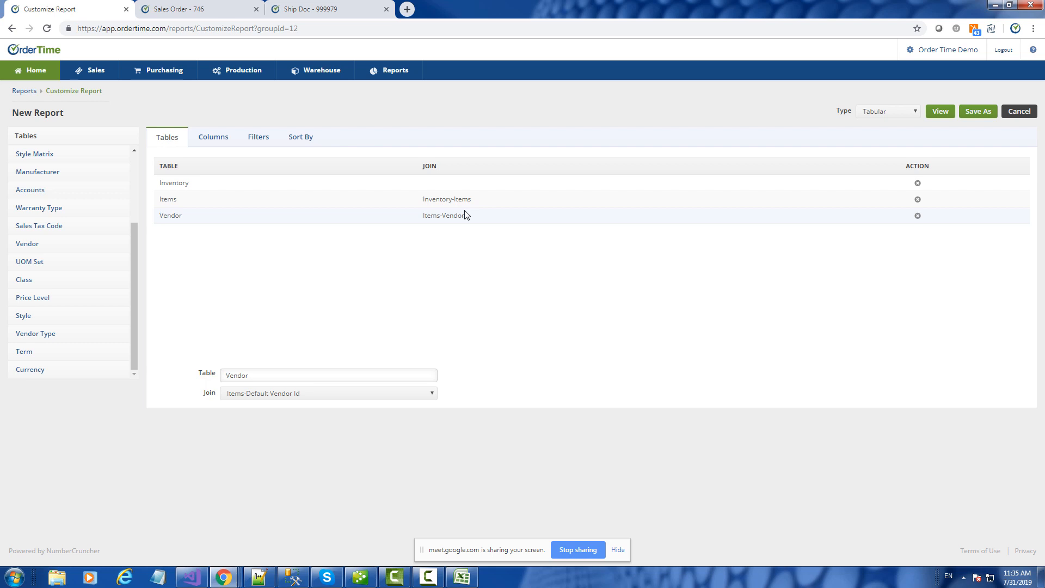
# - Add the Vendor table's Name field as a column of the inventory report
pyautogui.click(205, 137)
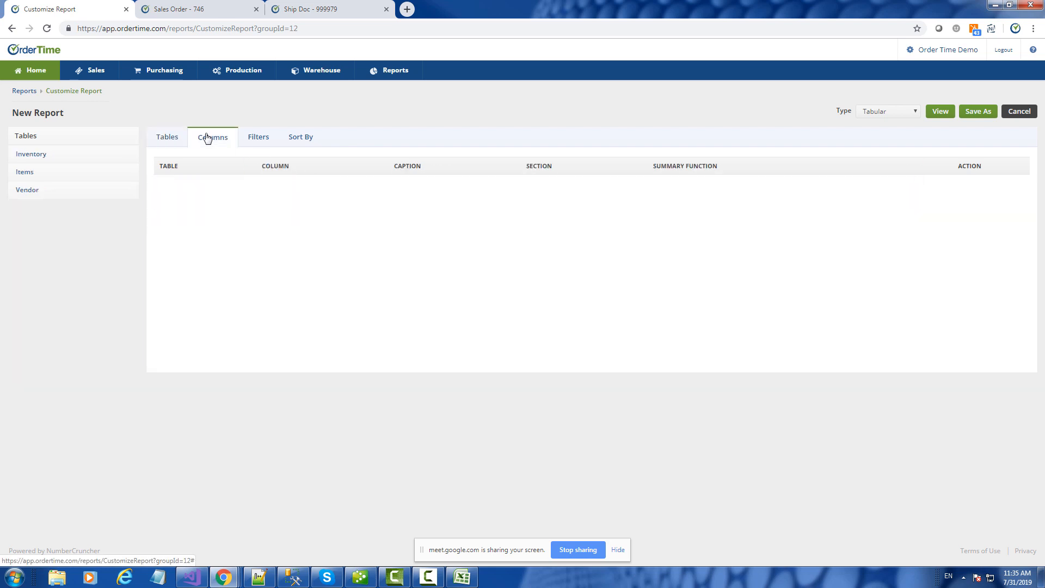
pyautogui.click(25, 191)
pyautogui.scroll(-3, 63, 271)
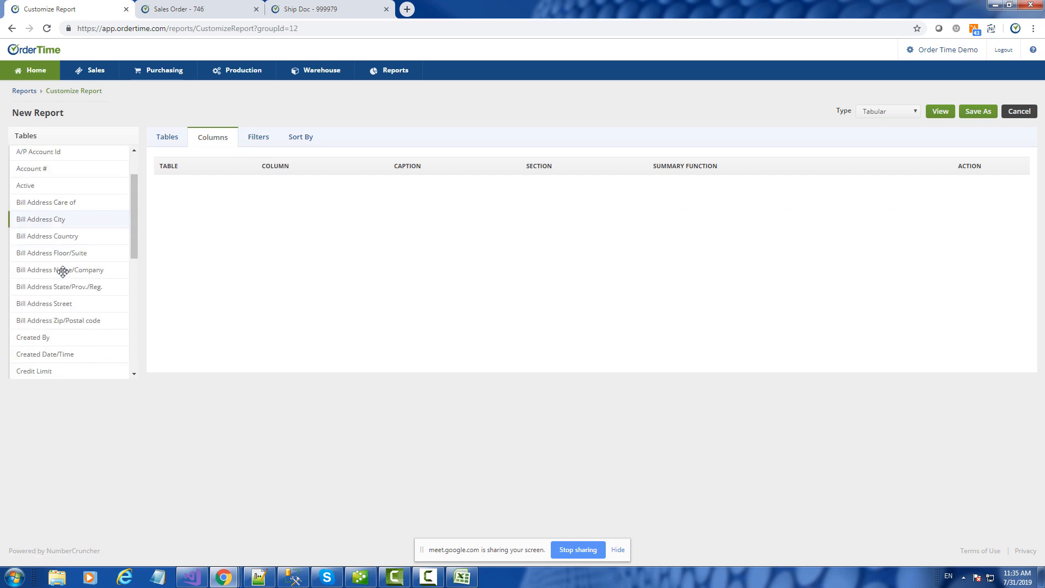
pyautogui.scroll(-1, 63, 272)
pyautogui.moveTo(65, 292); pyautogui.dragTo(218, 187)
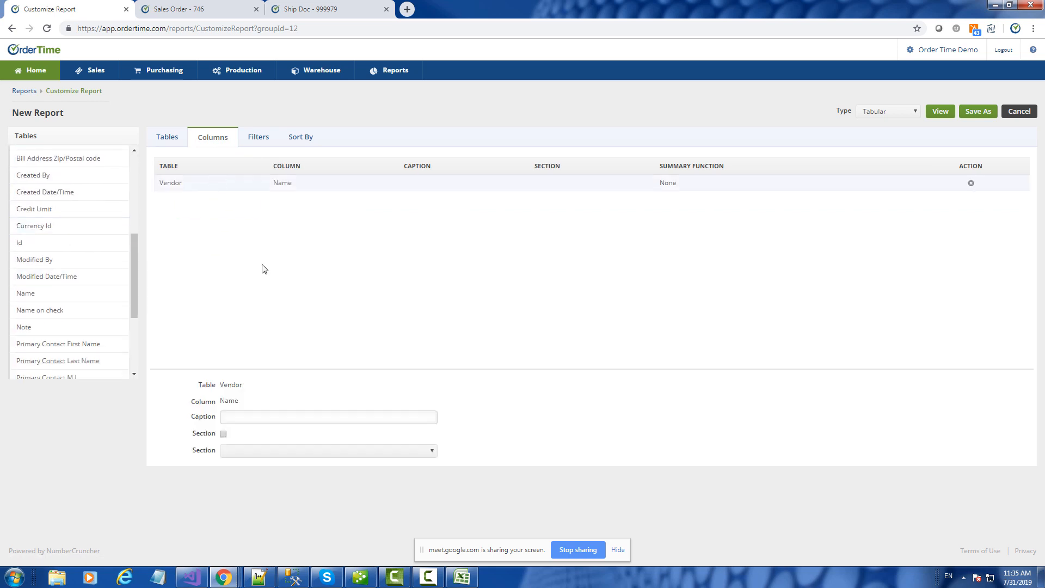
# - Caption the Vendor Name column "Vendor" and make it a section of the report
pyautogui.click(250, 421)
pyautogui.write('V')
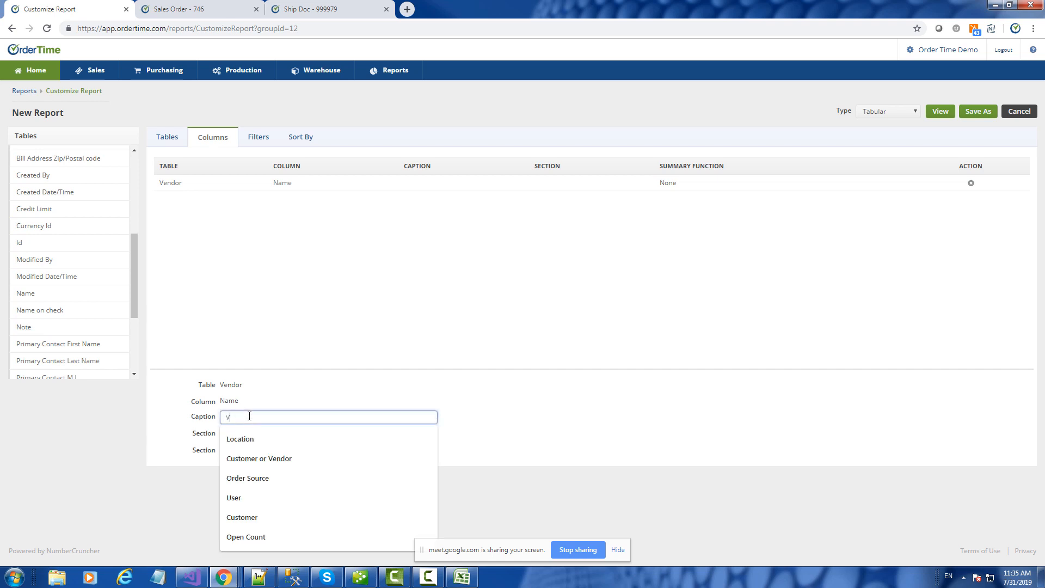
pyautogui.write('endor')
pyautogui.press('Tab')
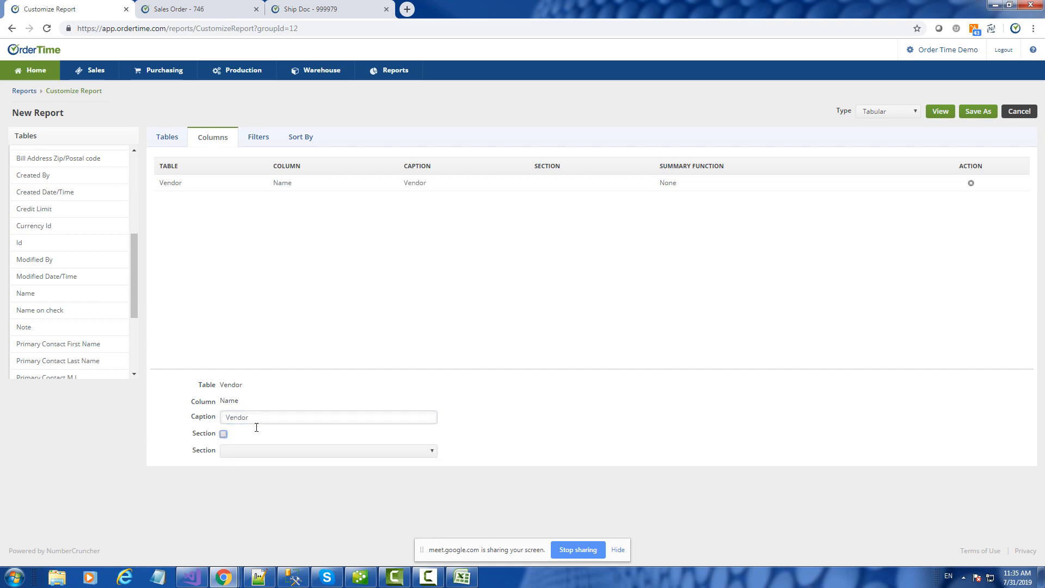
pyautogui.click(224, 435)
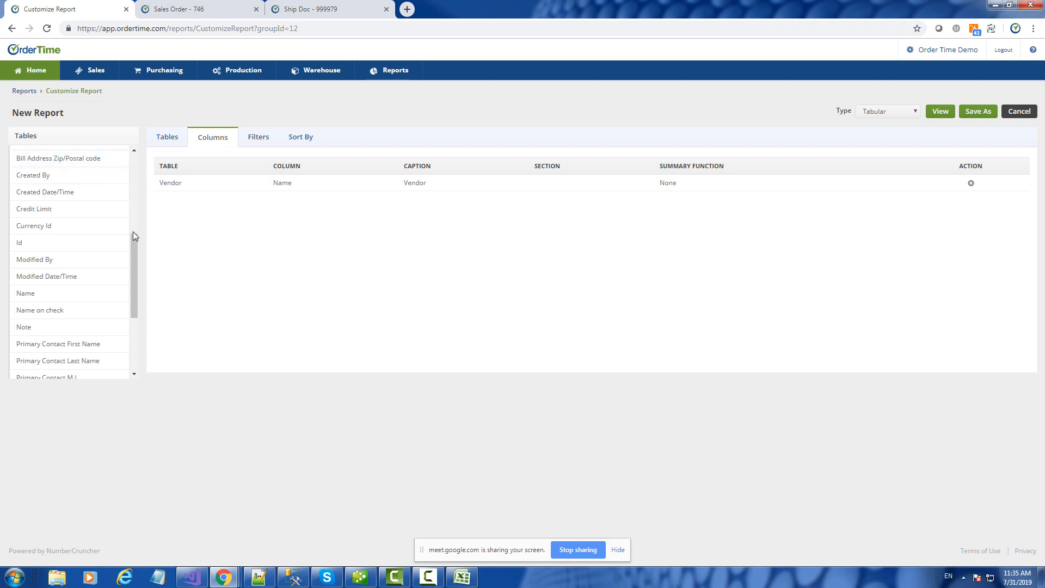
# - Add the Items table's Name / Number field as a report column with the caption "Item"
pyautogui.moveTo(133, 234); pyautogui.dragTo(134, 158)
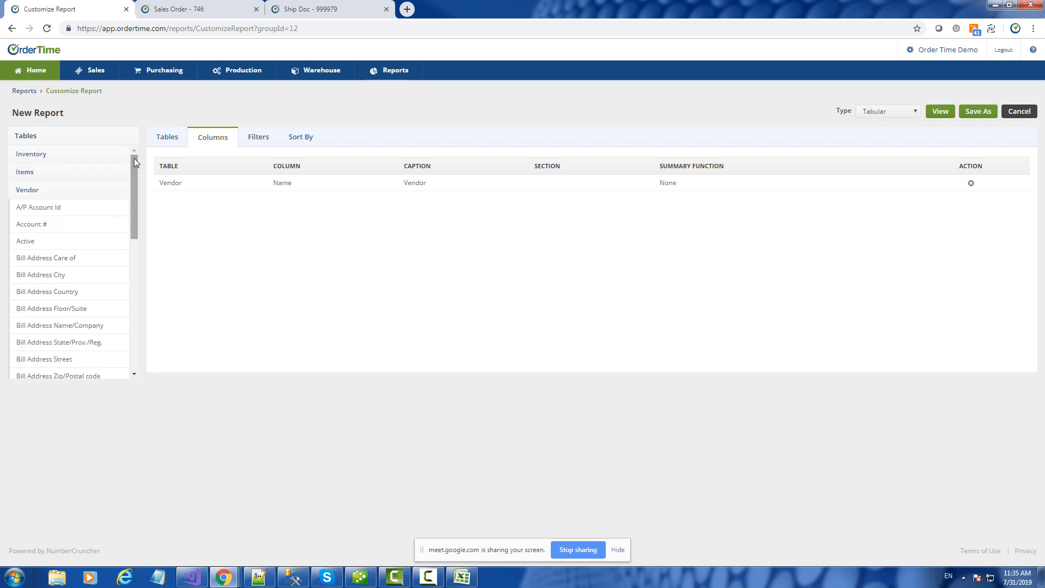
pyautogui.click(30, 190)
pyautogui.click(29, 180)
pyautogui.scroll(-5, 67, 278)
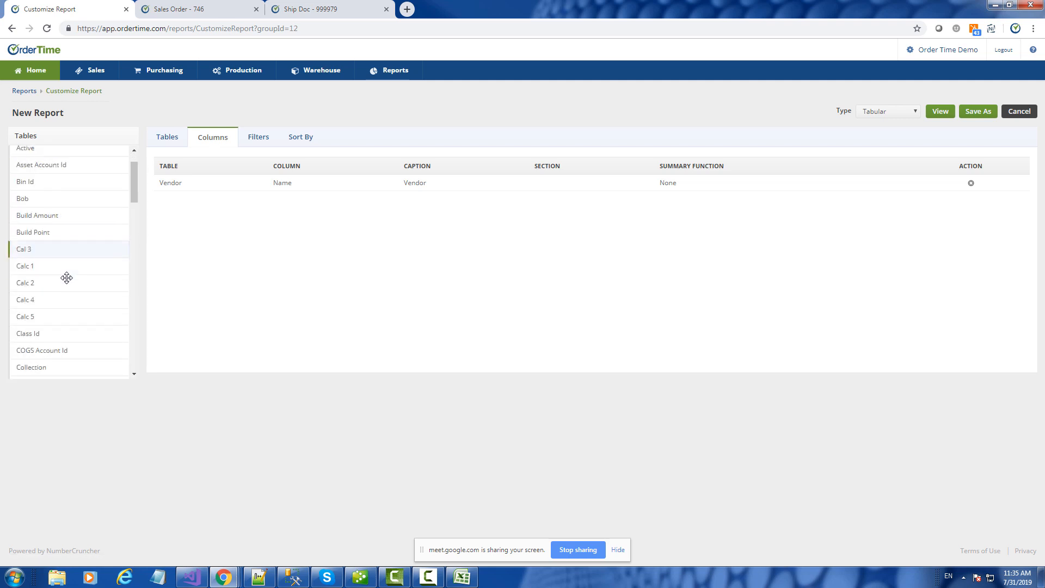
pyautogui.scroll(-5, 67, 278)
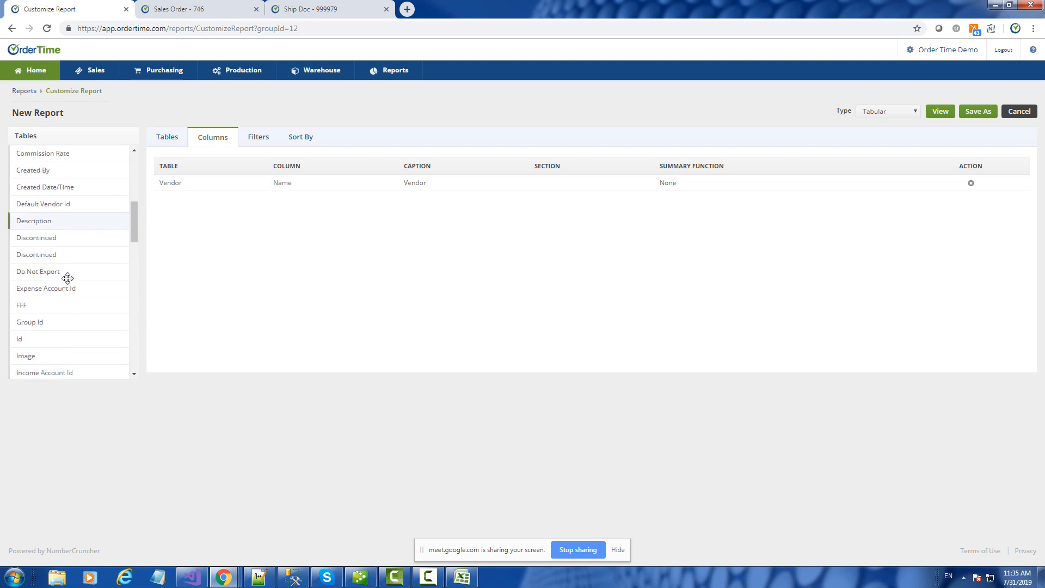
pyautogui.scroll(-5, 67, 279)
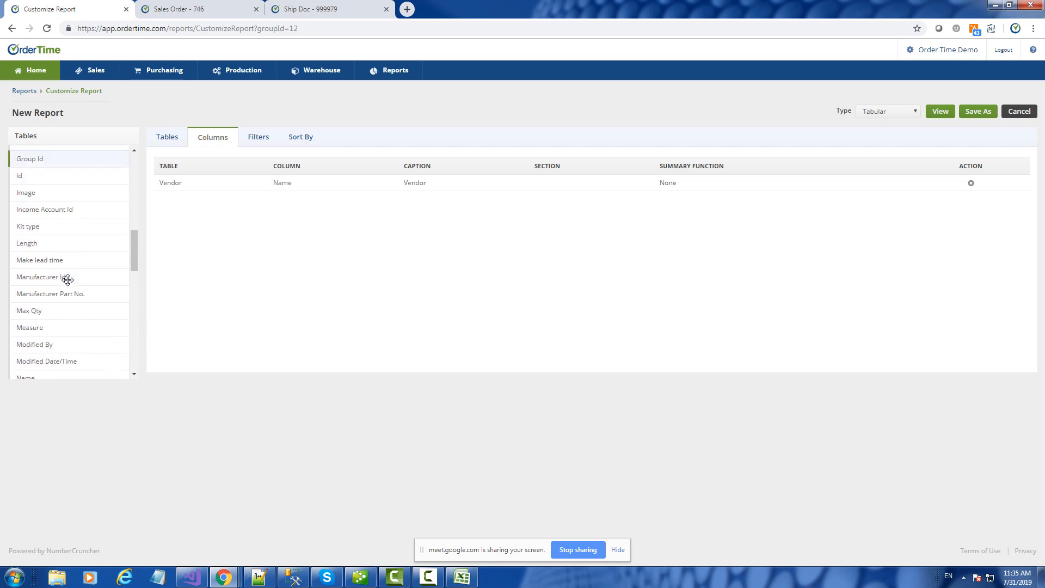
pyautogui.scroll(-2, 68, 280)
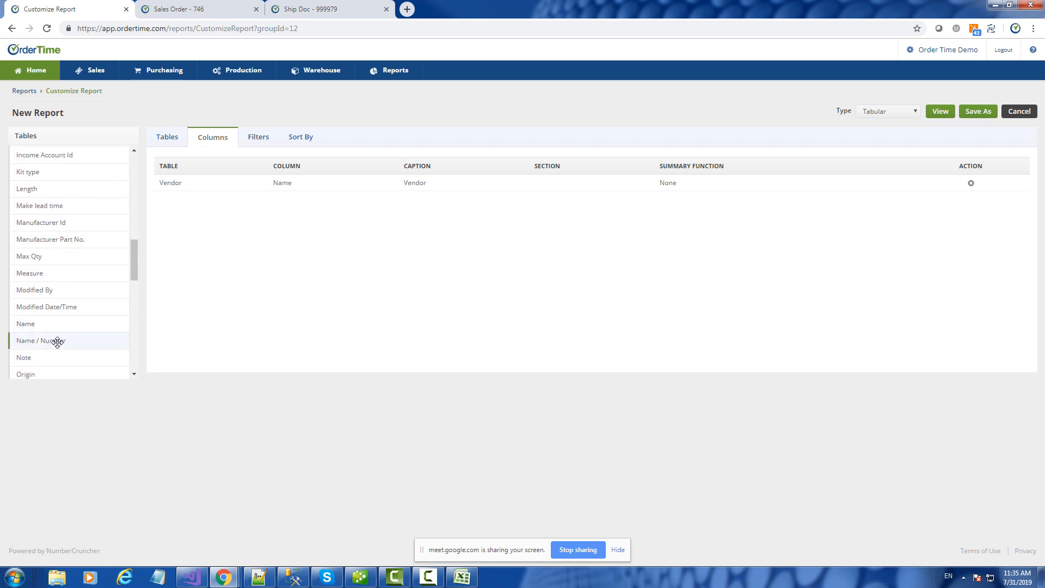
pyautogui.moveTo(56, 343); pyautogui.dragTo(220, 208)
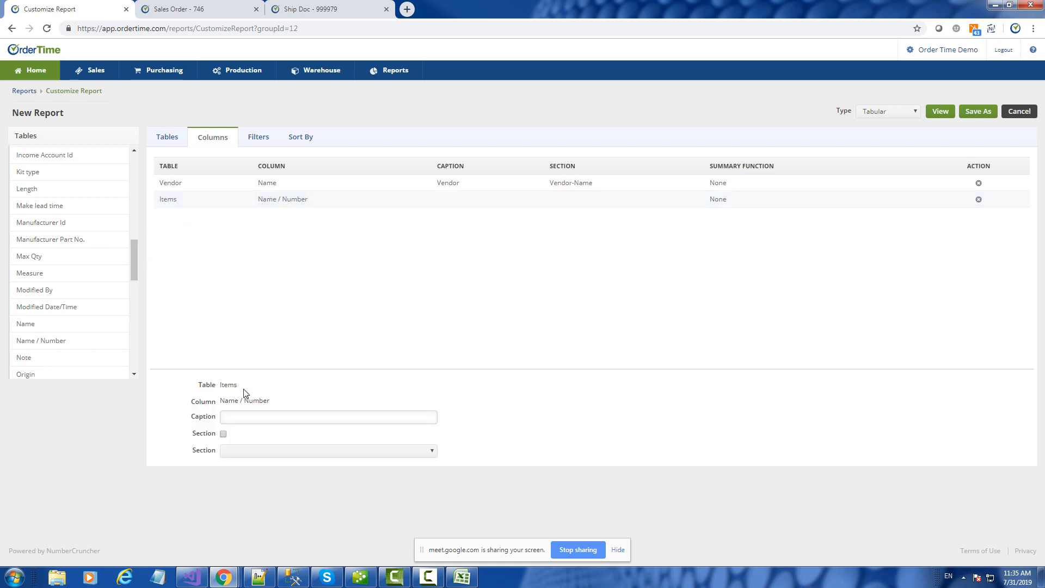
pyautogui.click(238, 415)
pyautogui.write('Item')
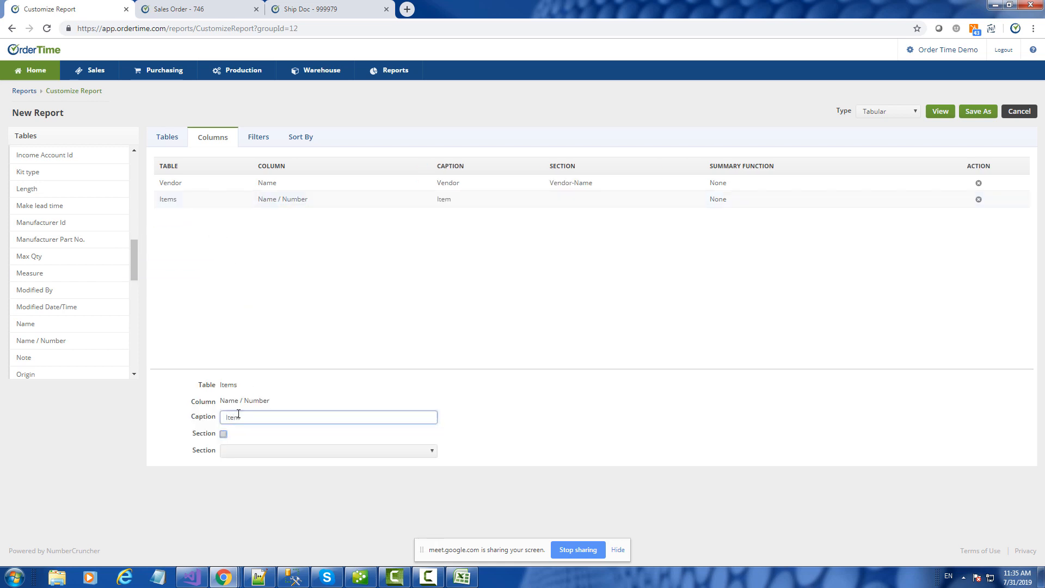
pyautogui.press('Tab')
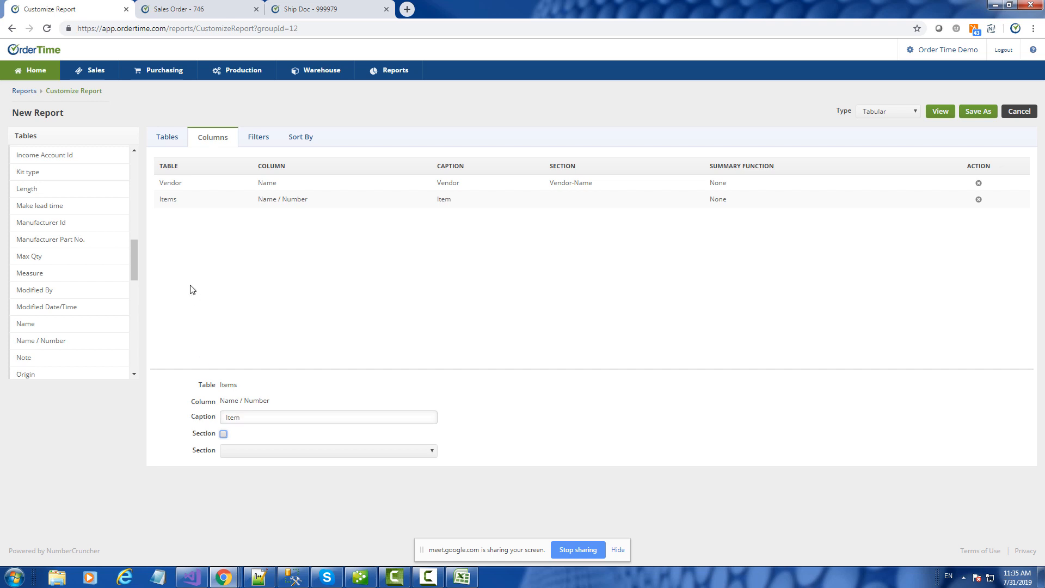
# - Add the Inventory table's On hand field as a column below the item column
pyautogui.moveTo(133, 259); pyautogui.dragTo(138, 173)
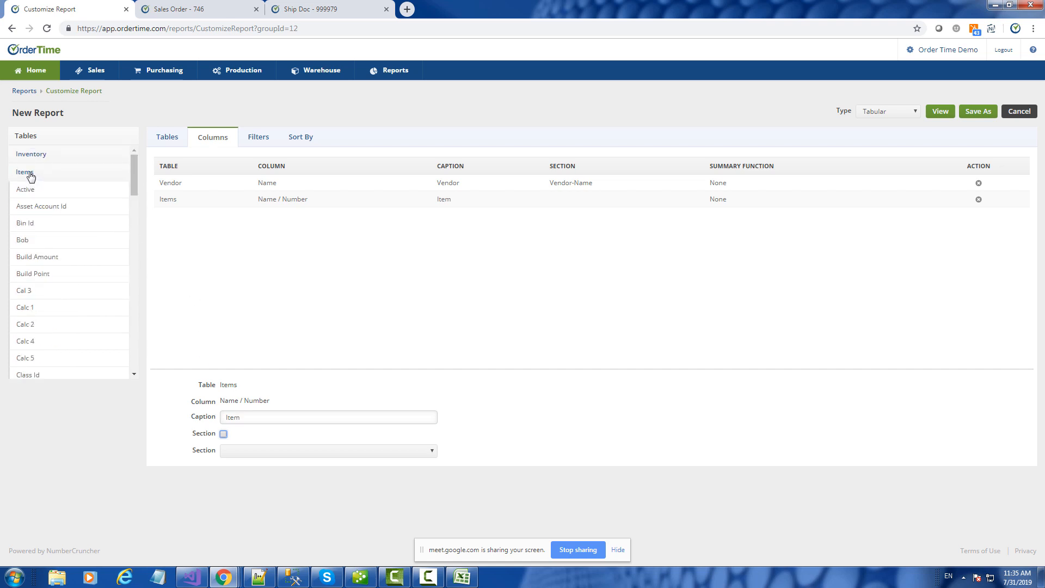
pyautogui.click(30, 156)
pyautogui.scroll(-1, 80, 241)
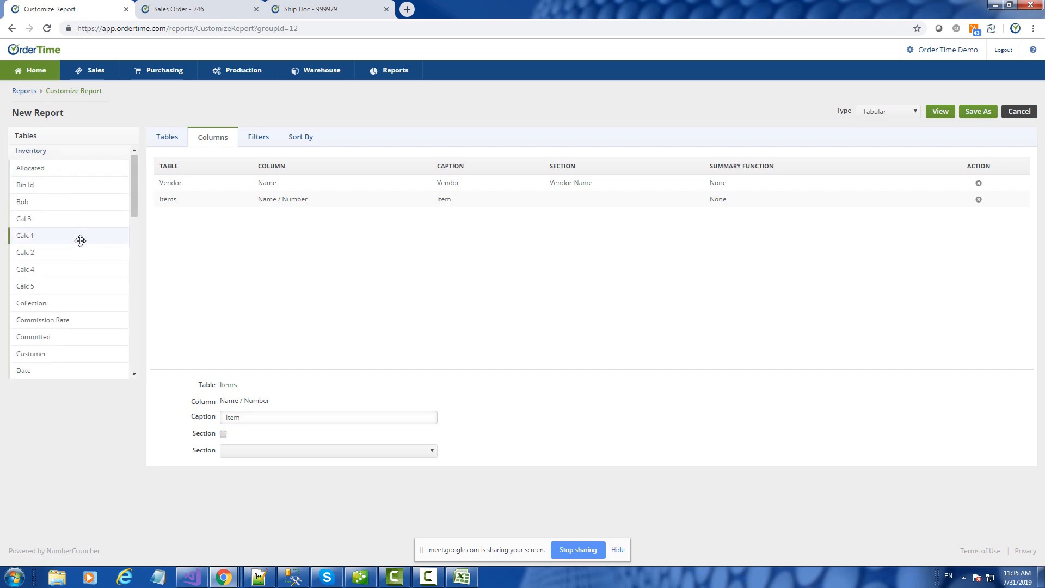
pyautogui.scroll(-3, 80, 240)
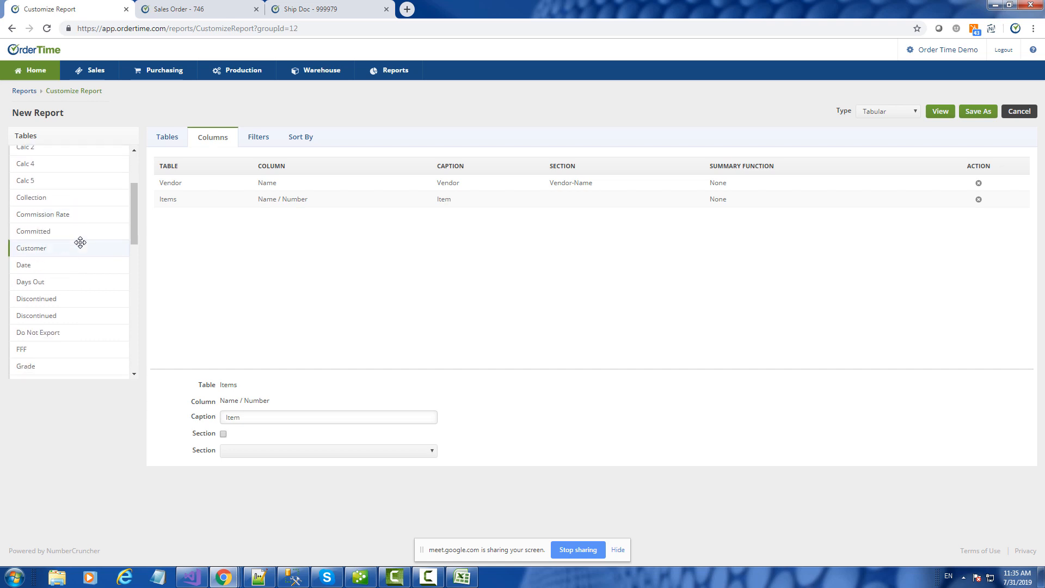
pyautogui.scroll(2, 81, 244)
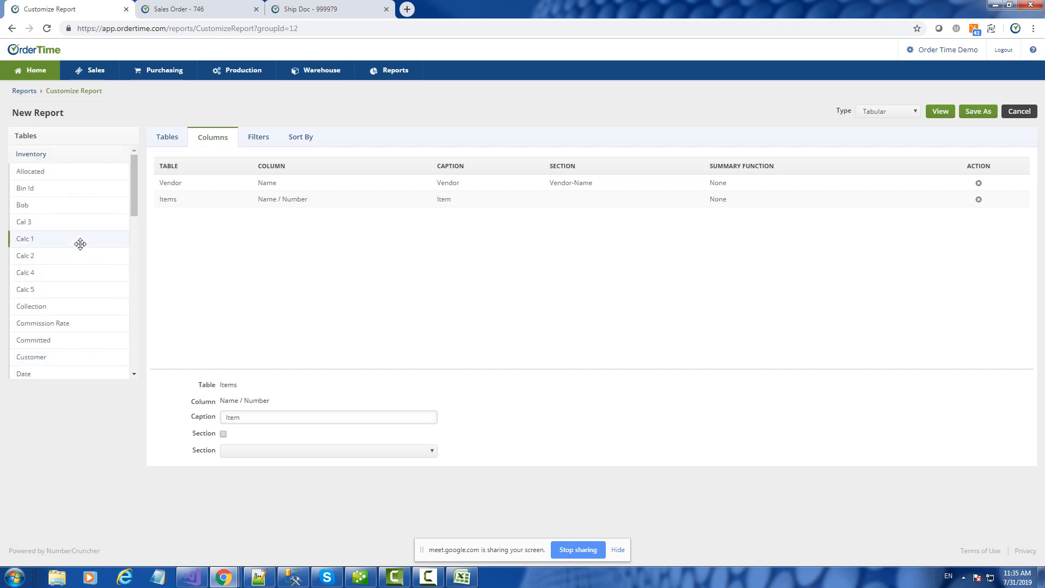
pyautogui.scroll(-5, 80, 243)
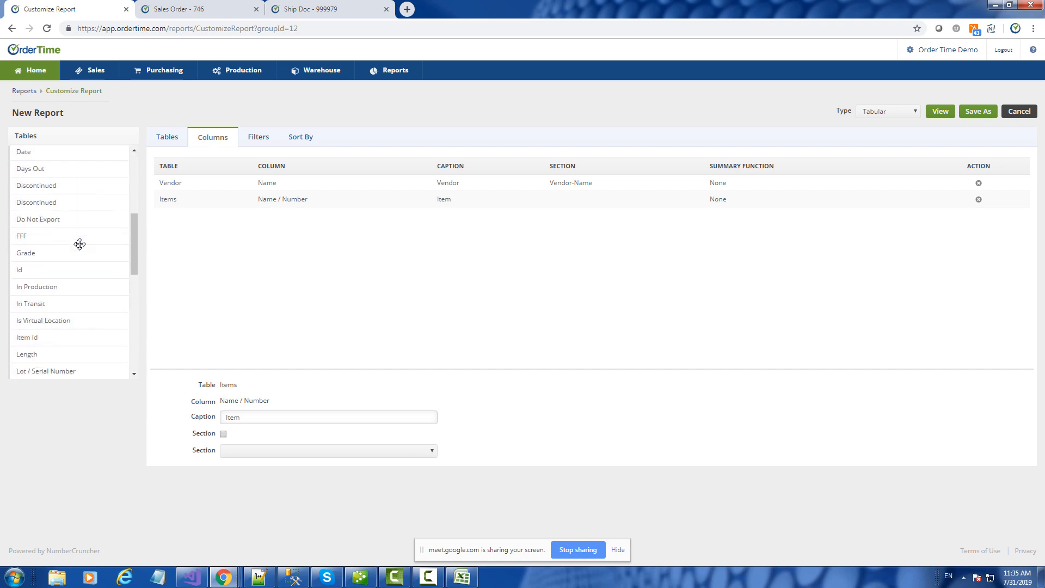
pyautogui.scroll(-2, 79, 245)
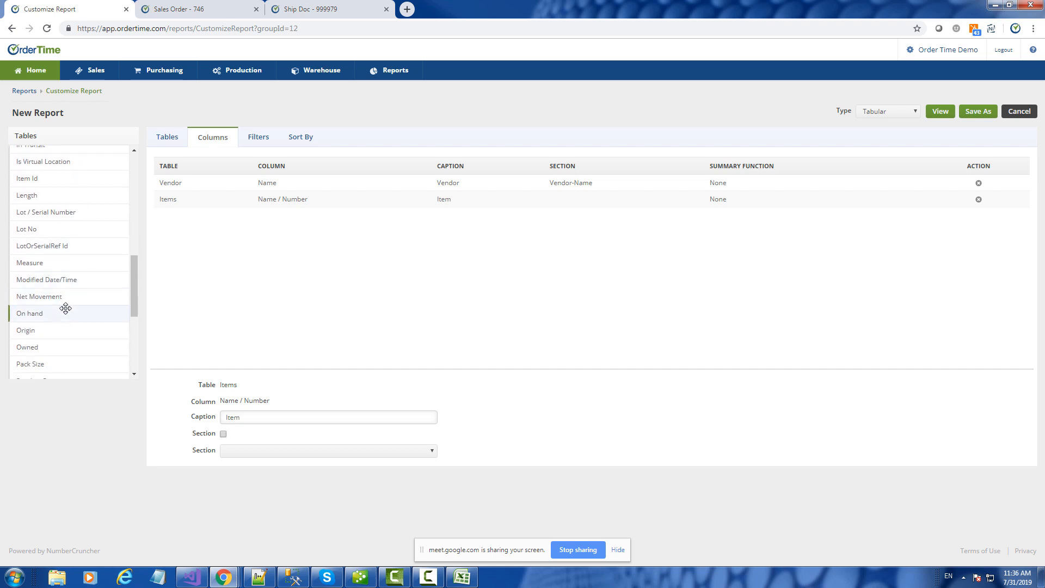
pyautogui.moveTo(63, 312); pyautogui.dragTo(233, 221)
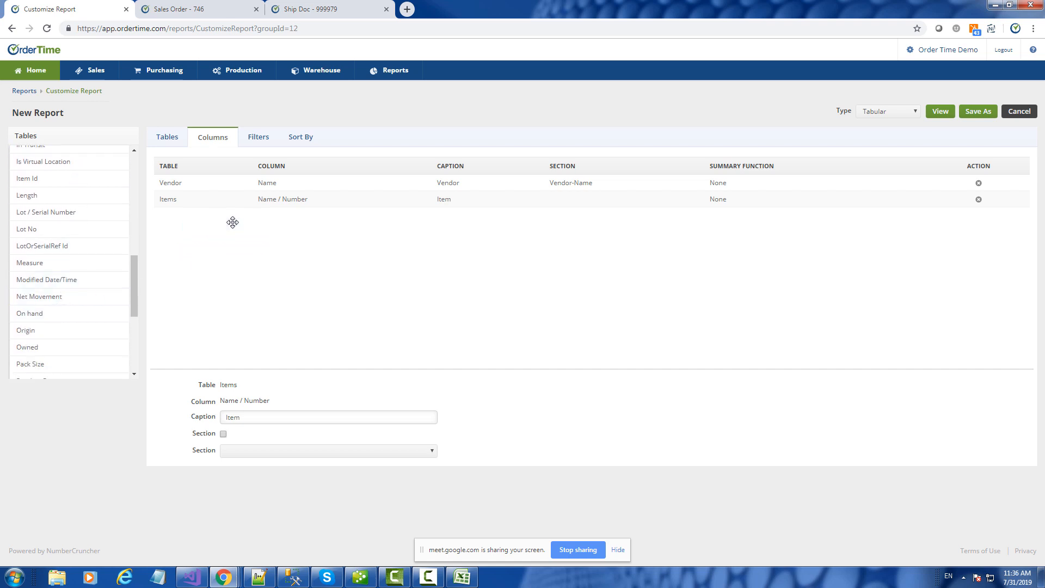
# - Run the new inventory report and look through its vendor sections with items and on-hand quantities
pyautogui.click(942, 112)
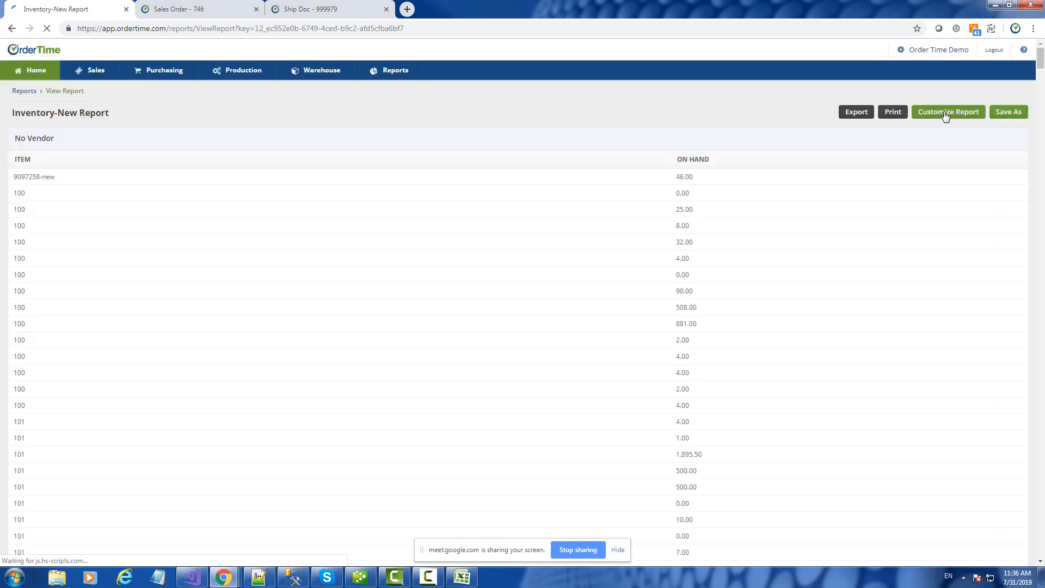
pyautogui.scroll(-15, 838, 234)
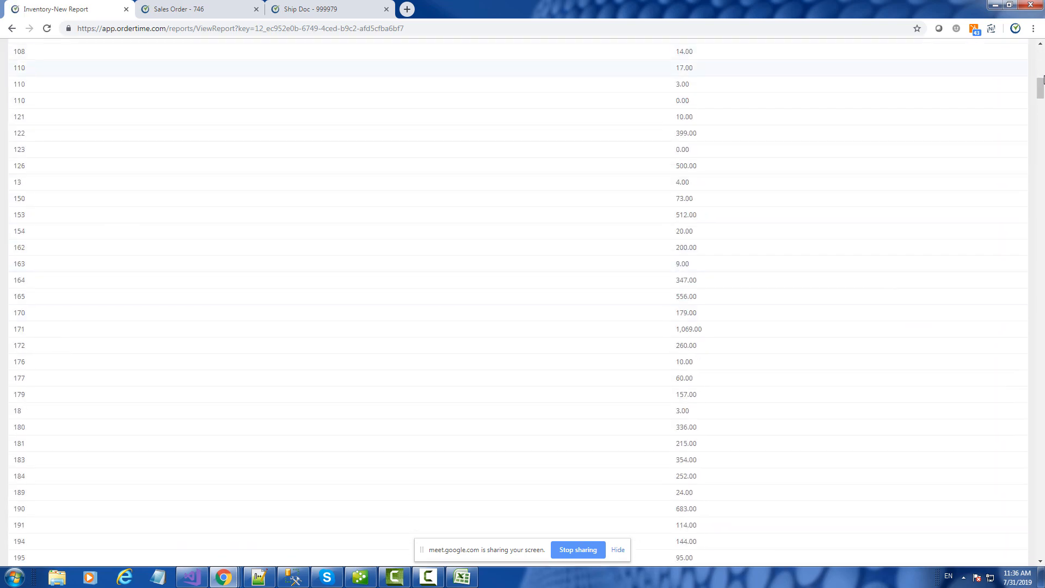
pyautogui.moveTo(1039, 92); pyautogui.dragTo(1039, 512)
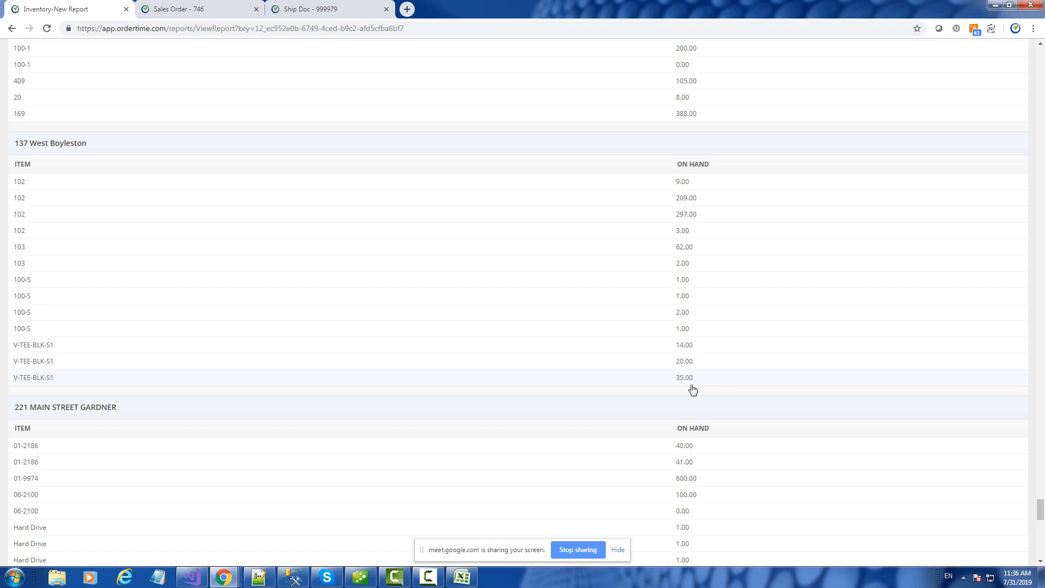
pyautogui.scroll(20, 692, 389)
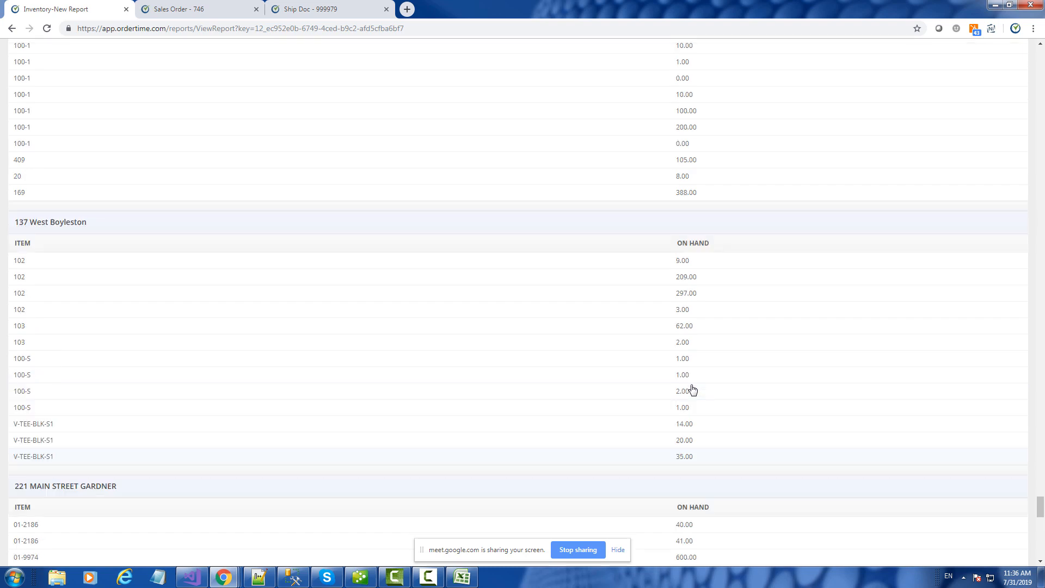
pyautogui.scroll(20, 744, 334)
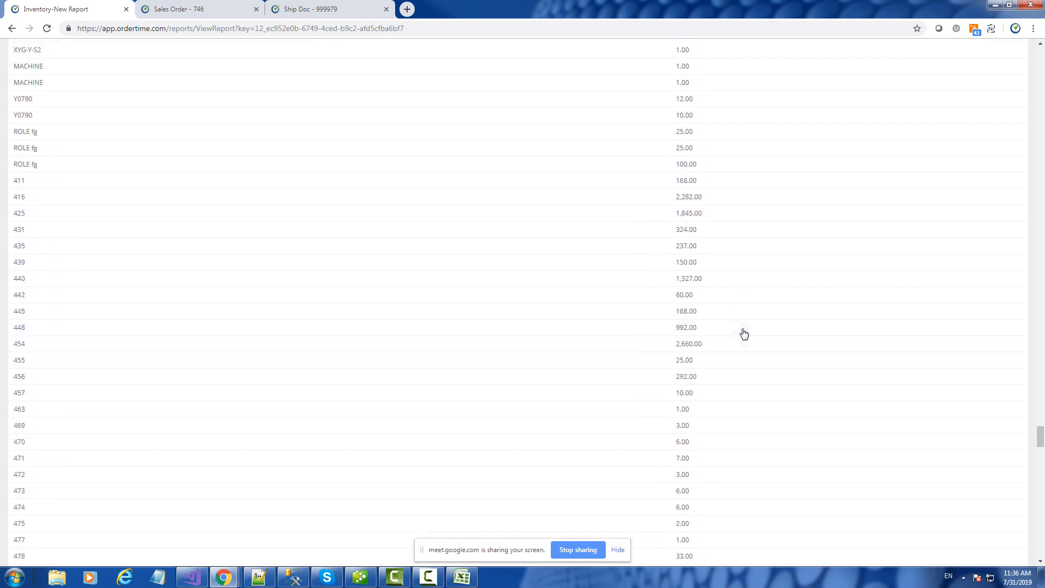
pyautogui.scroll(15, 823, 219)
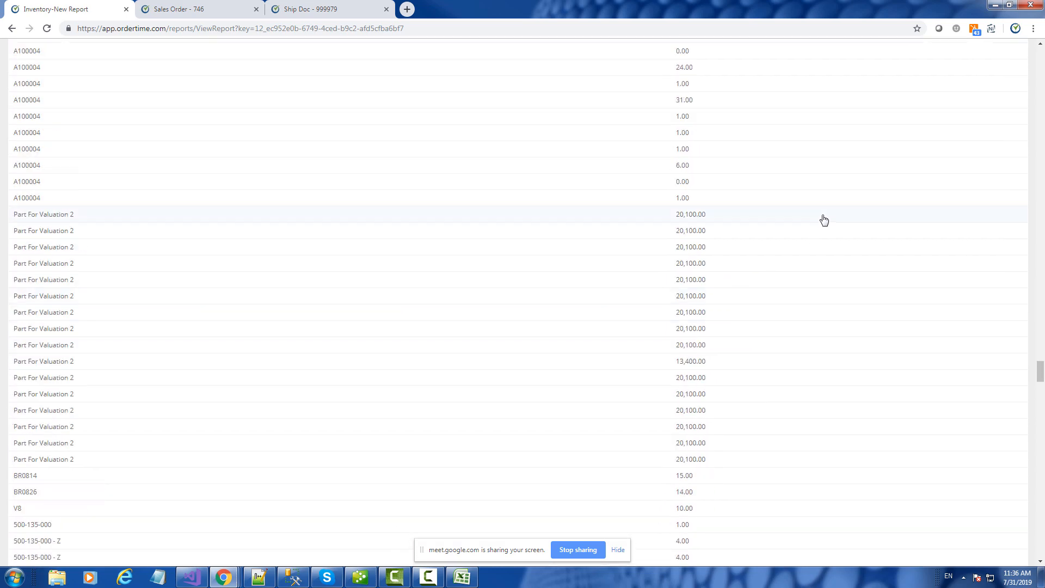
pyautogui.moveTo(1038, 357); pyautogui.dragTo(1040, 55)
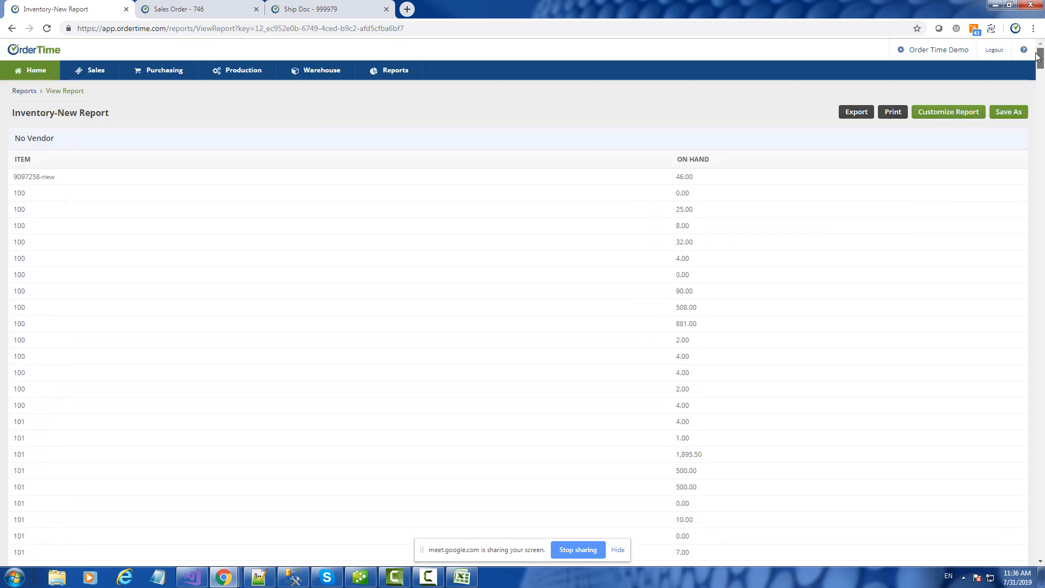
# - Return to customizing the inventory report and look through the Items table's fields for one to filter on
pyautogui.click(946, 114)
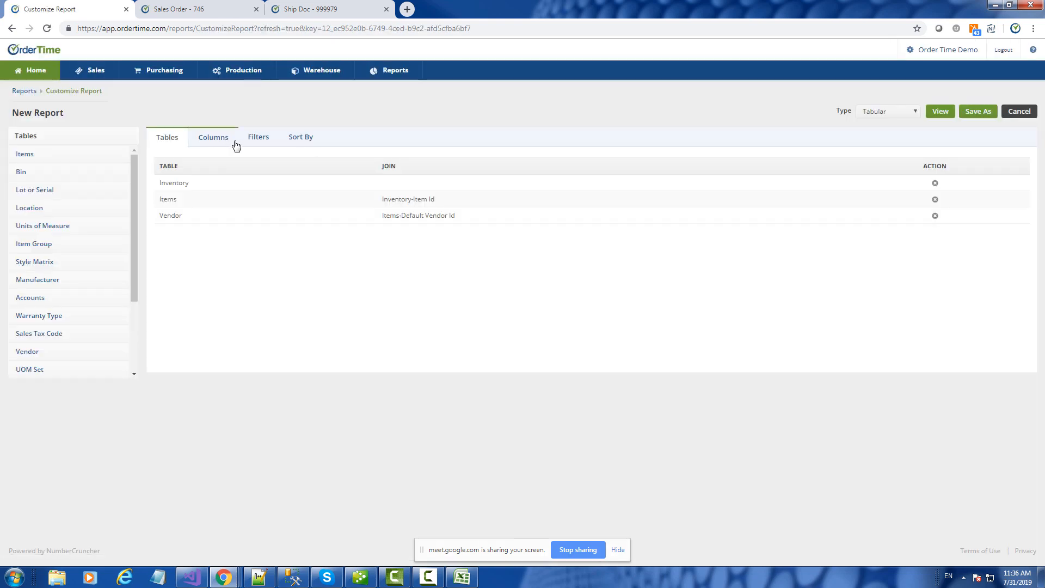
pyautogui.click(254, 143)
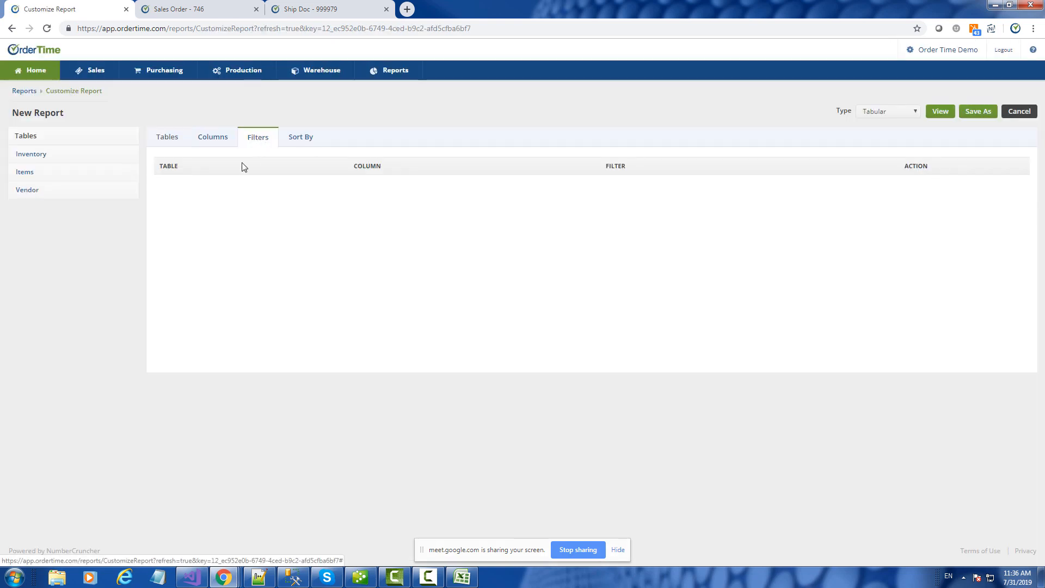
pyautogui.click(31, 172)
pyautogui.scroll(-10, 73, 263)
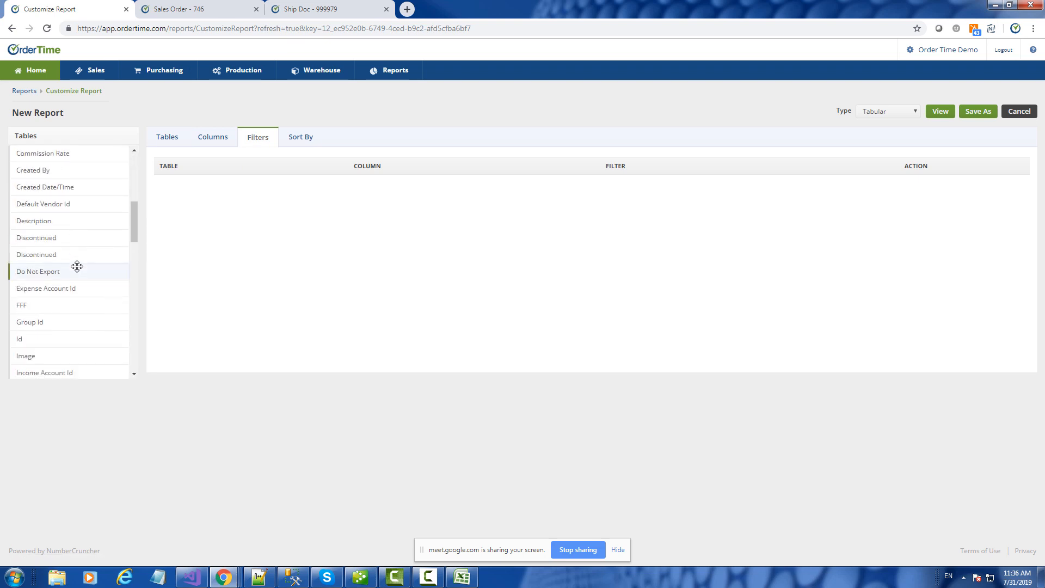
pyautogui.scroll(-7, 78, 266)
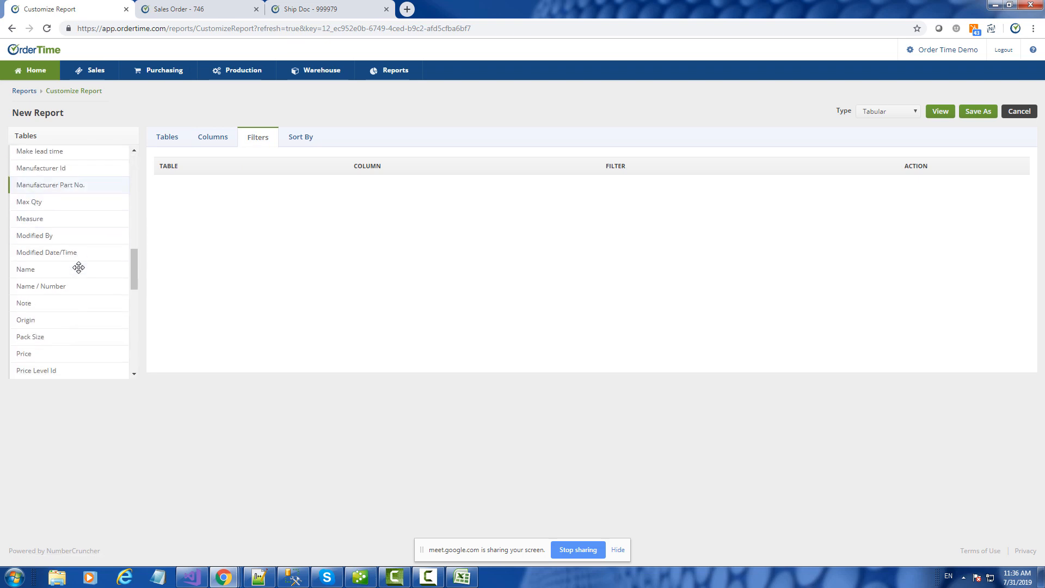
pyautogui.scroll(-5, 78, 266)
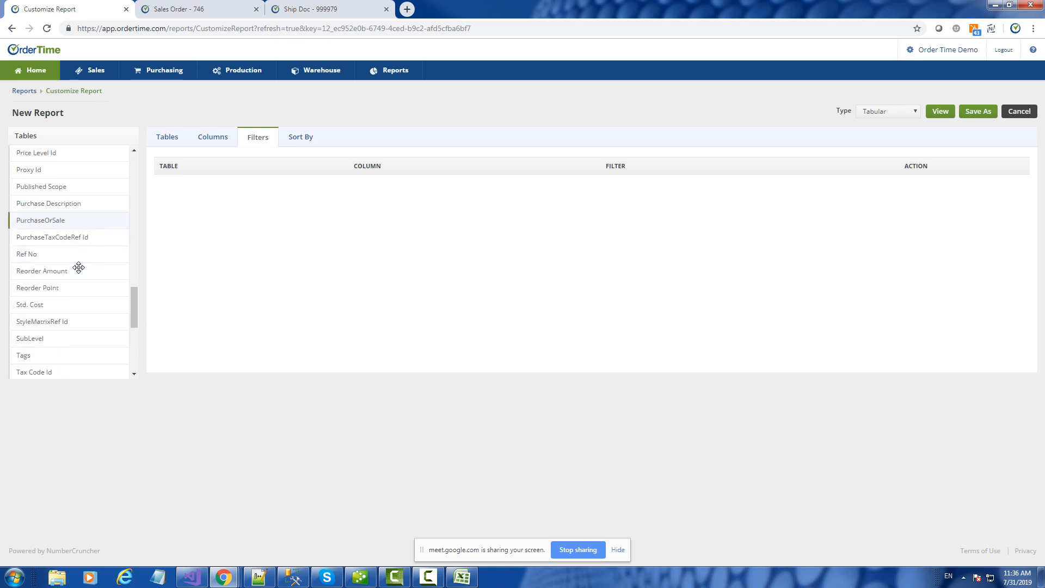
pyautogui.scroll(-3, 79, 267)
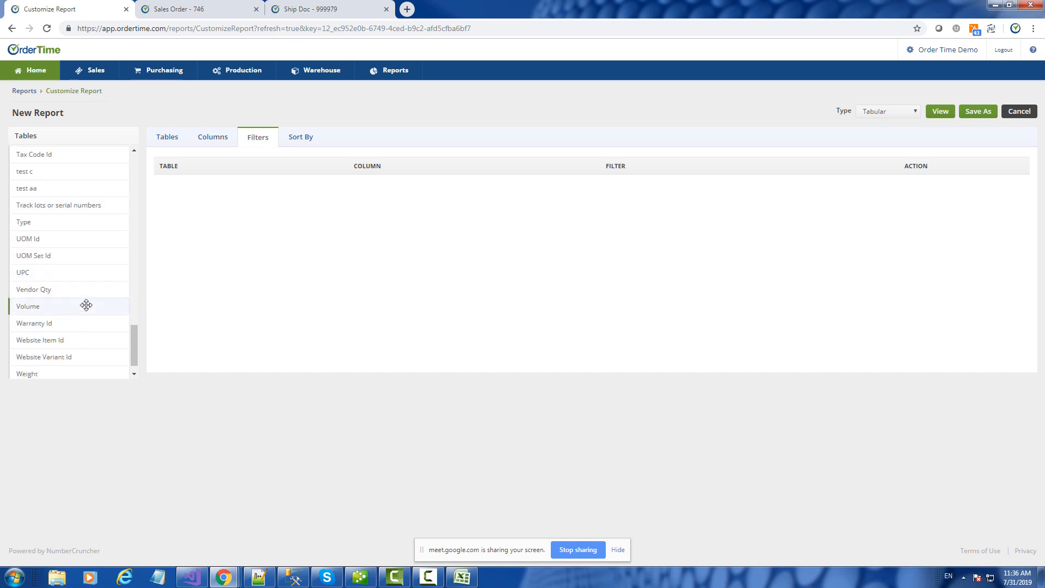
pyautogui.scroll(-1, 86, 305)
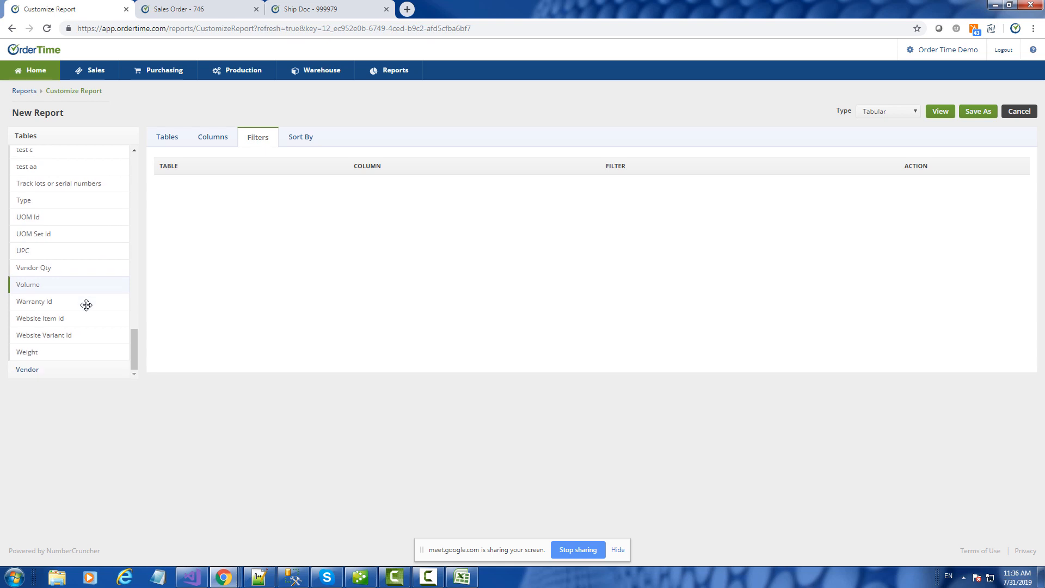
pyautogui.scroll(3, 86, 305)
pyautogui.scroll(1, 86, 305)
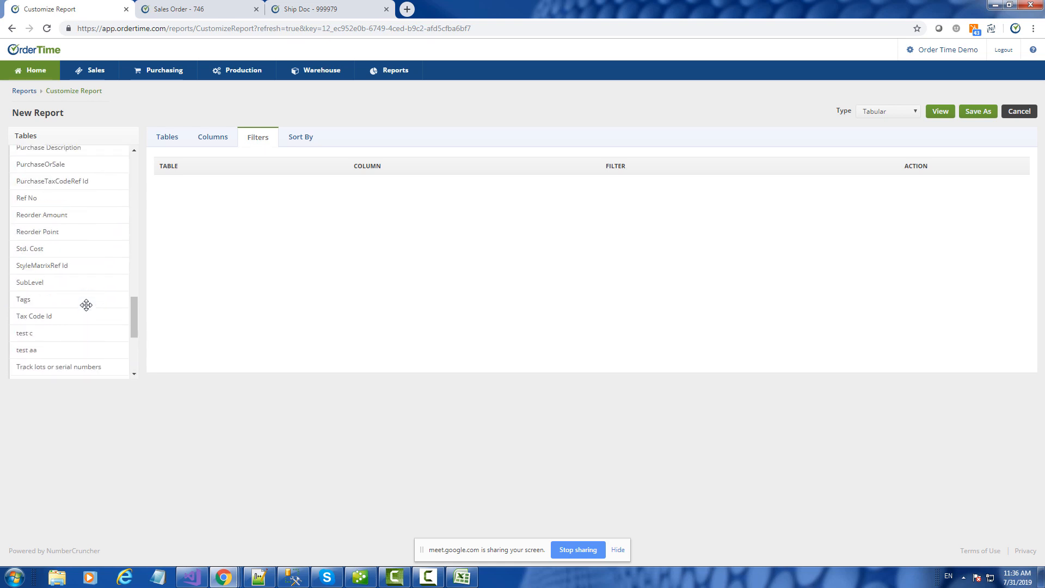
pyautogui.scroll(1, 86, 305)
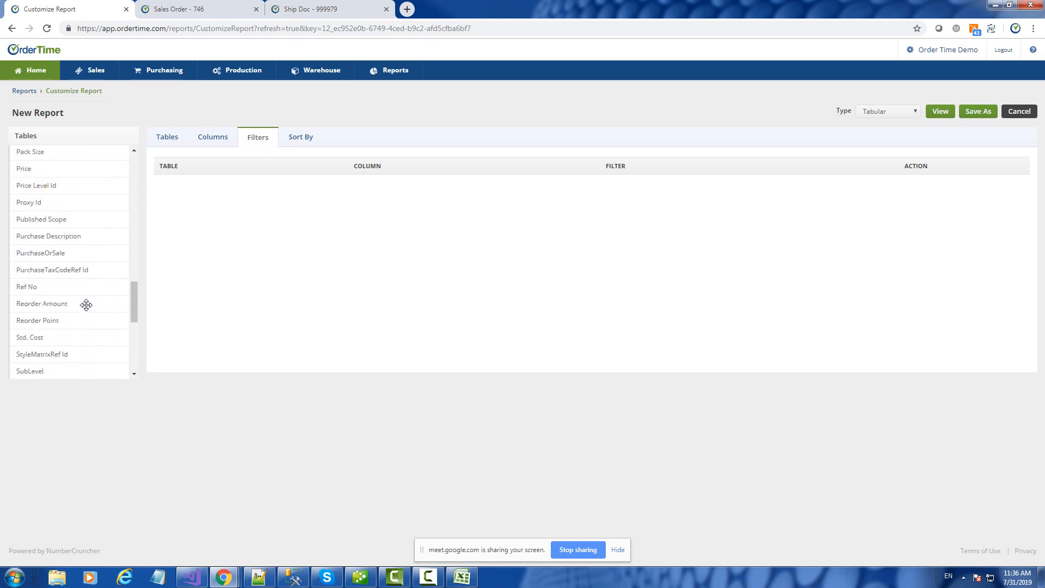
pyautogui.scroll(3, 86, 305)
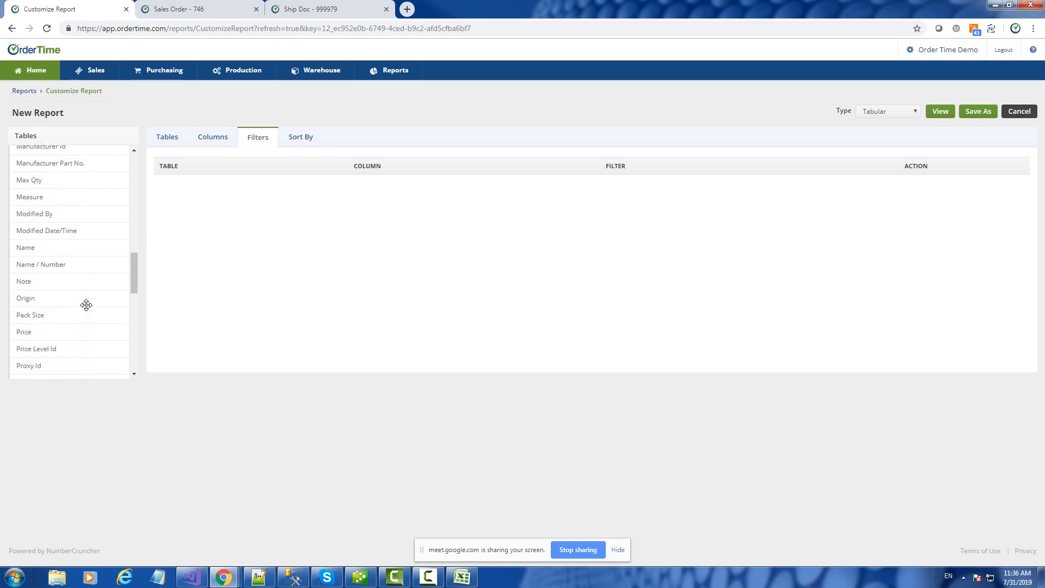
pyautogui.scroll(3, 86, 305)
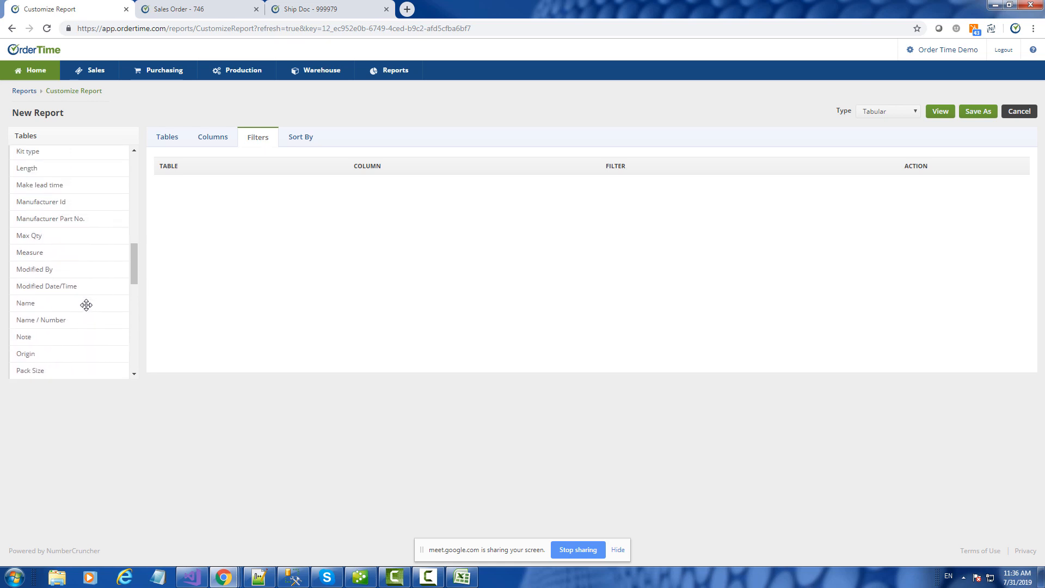
# - Try adding the Vendor table's Id field as a report column, and remove that column
pyautogui.click(216, 141)
pyautogui.moveTo(136, 253); pyautogui.dragTo(111, 181)
pyautogui.click(41, 174)
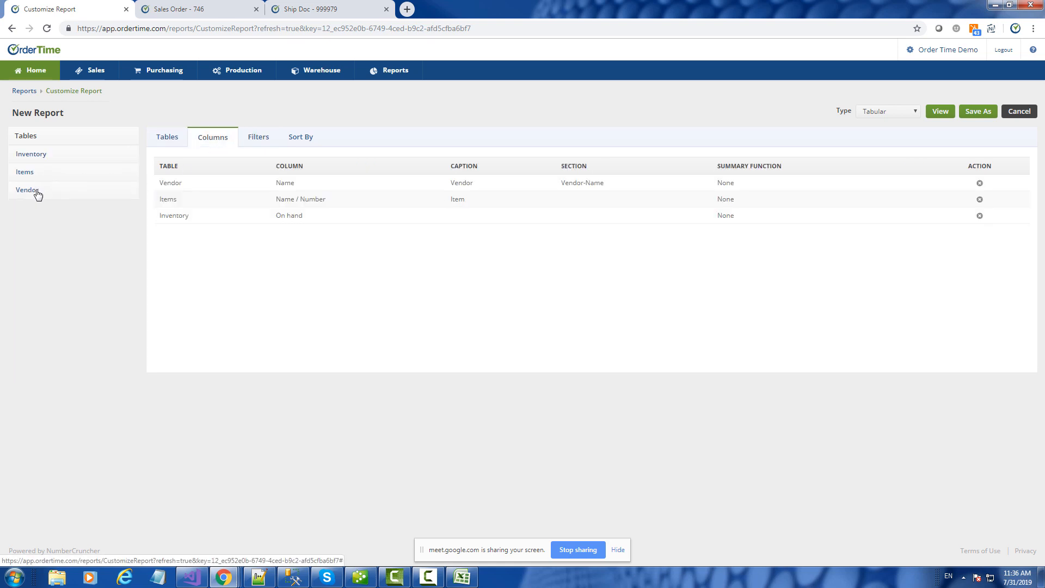
pyautogui.click(36, 190)
pyautogui.scroll(-2, 59, 253)
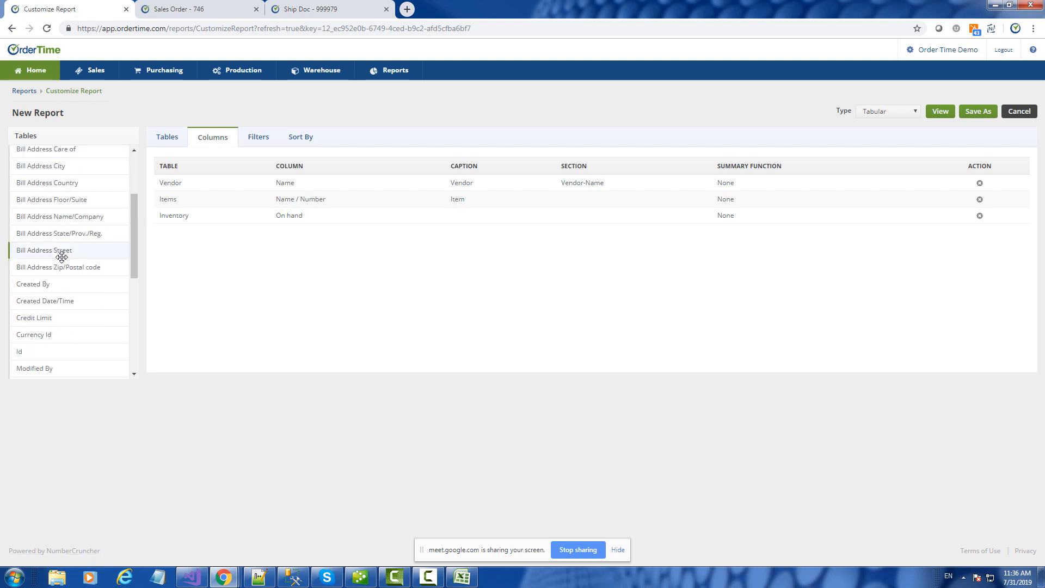
pyautogui.moveTo(132, 309); pyautogui.dragTo(237, 231)
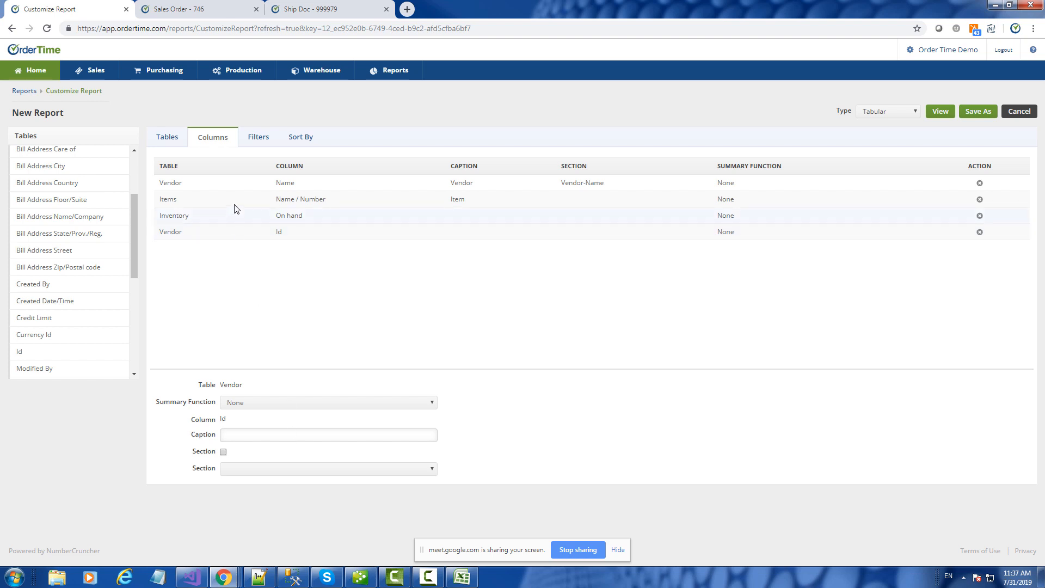
pyautogui.click(258, 137)
pyautogui.click(213, 137)
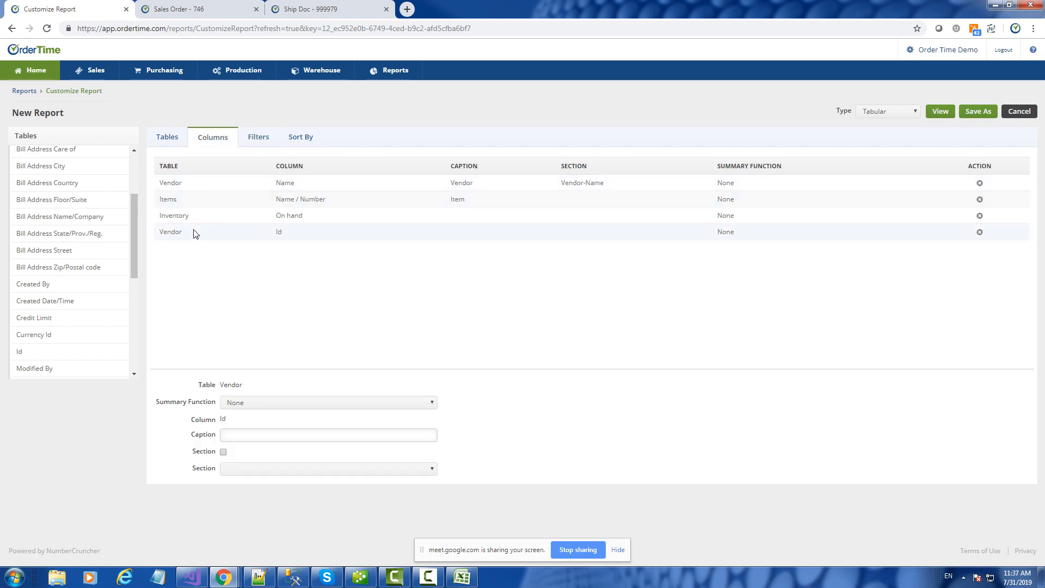
pyautogui.click(980, 233)
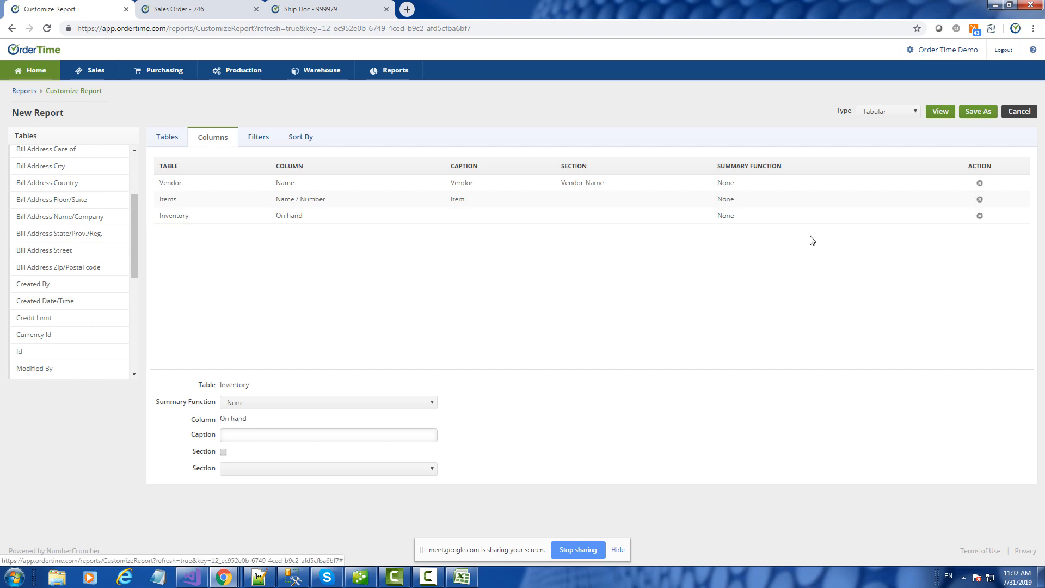
# - Try a filter on the Vendor table's Id field, check its comparison options, and remove the filter
pyautogui.click(272, 139)
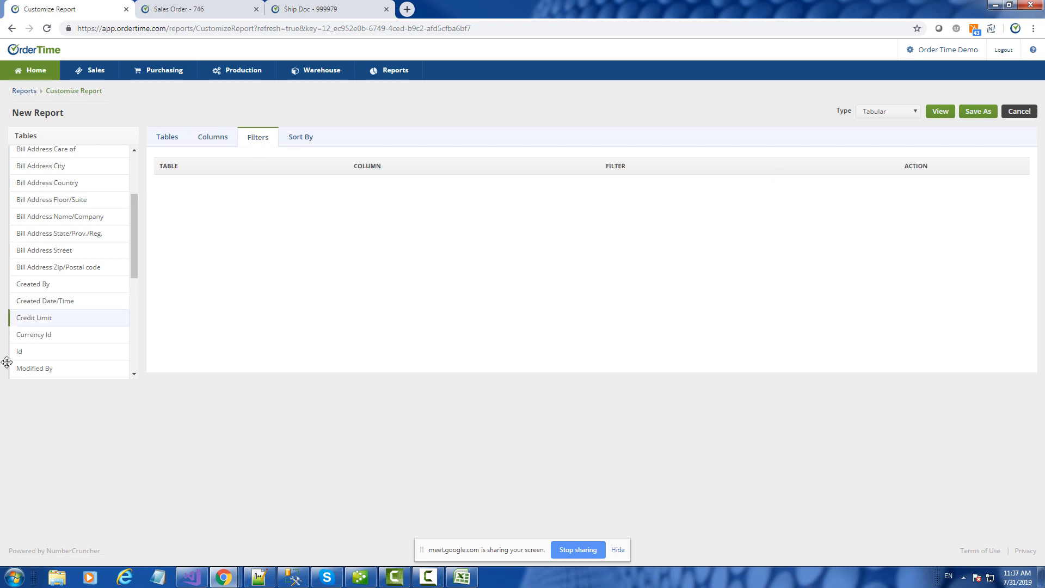
pyautogui.moveTo(22, 351); pyautogui.dragTo(273, 232)
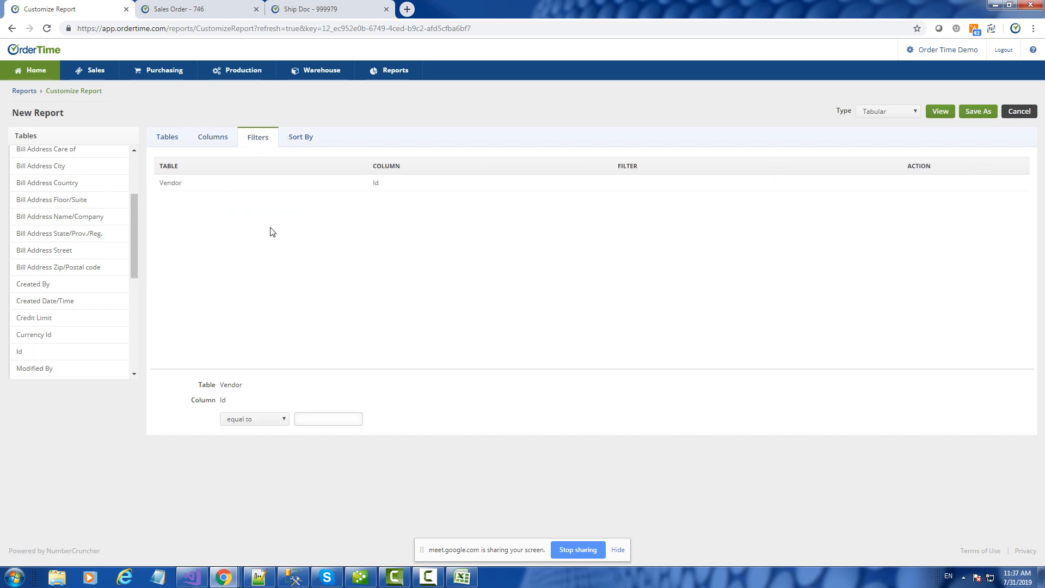
pyautogui.click(262, 420)
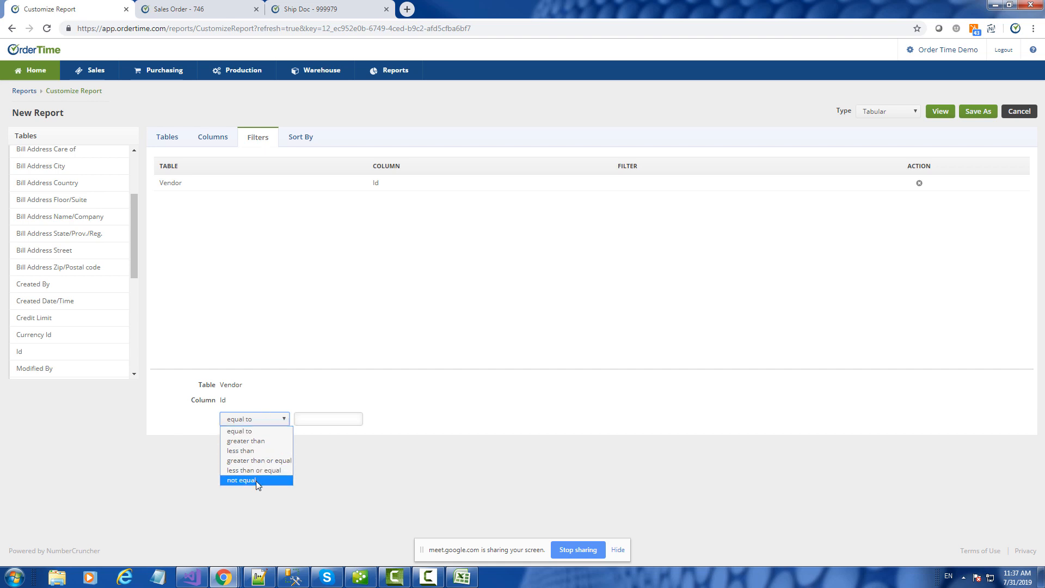
pyautogui.click(268, 387)
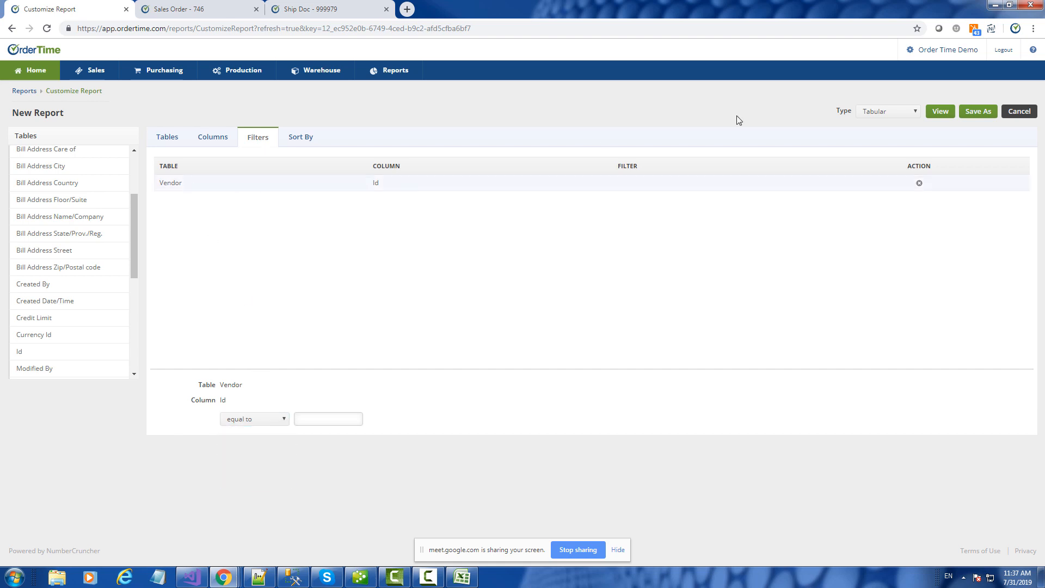
pyautogui.click(919, 183)
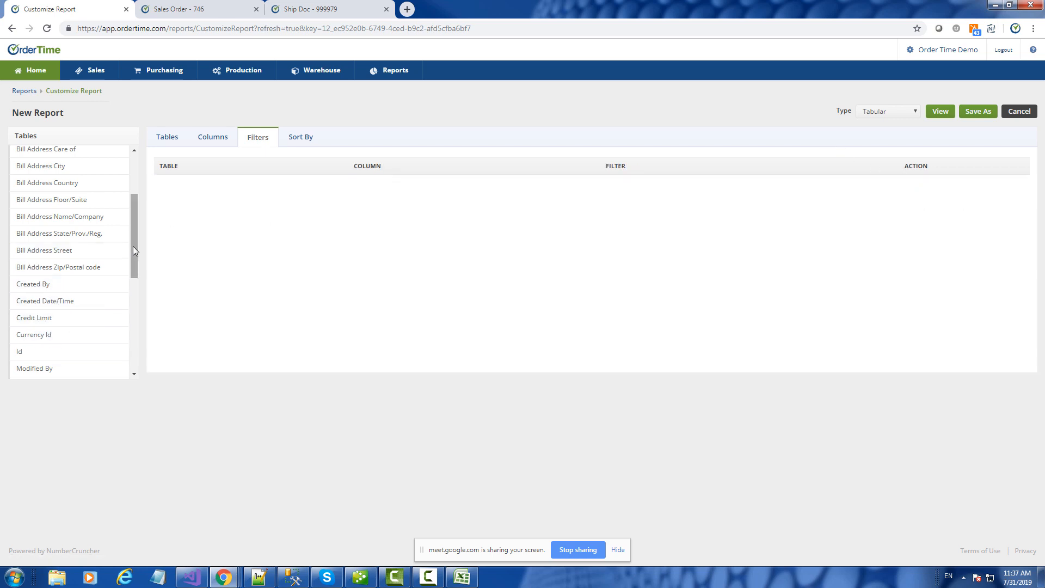
# - Add a filter on the Vendor table's Name field with the condition "not null"
pyautogui.moveTo(133, 250); pyautogui.dragTo(135, 276)
pyautogui.moveTo(60, 330); pyautogui.dragTo(214, 192)
pyautogui.click(267, 420)
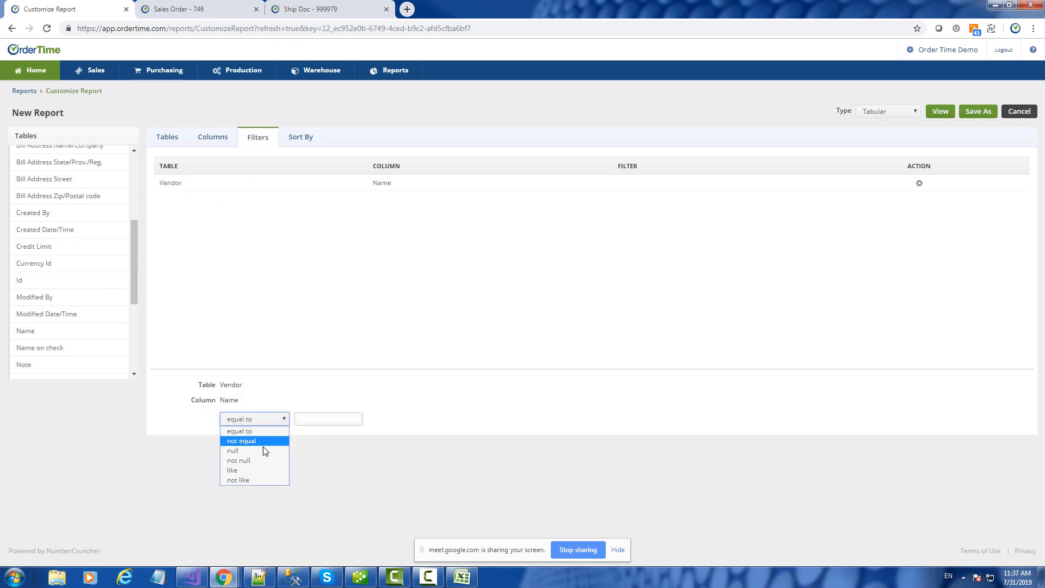
pyautogui.click(251, 460)
# - Run the filtered inventory report and look through its vendor sections
pyautogui.click(946, 114)
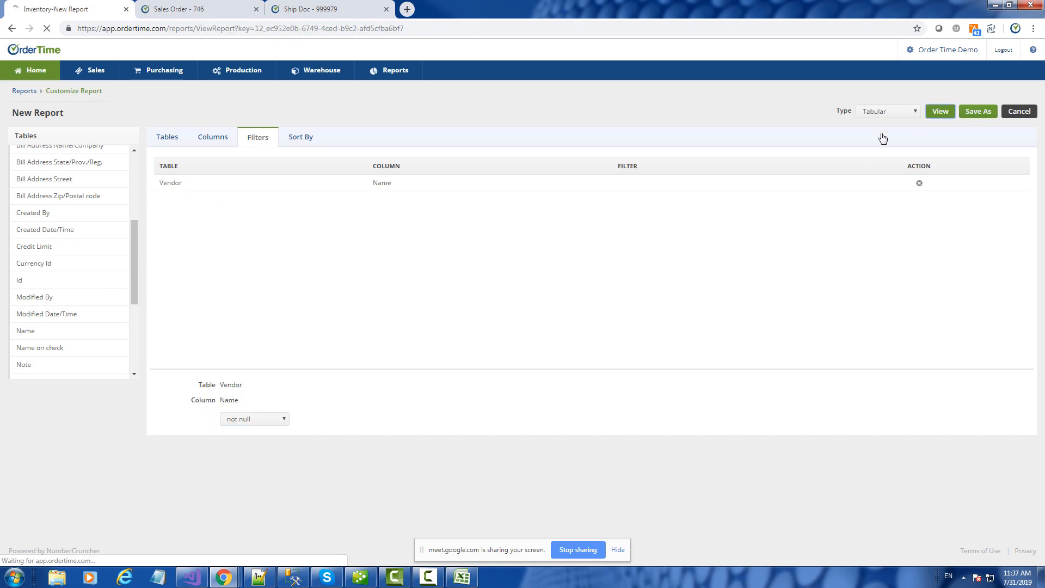
pyautogui.scroll(-2, 559, 278)
pyautogui.scroll(-4, 558, 277)
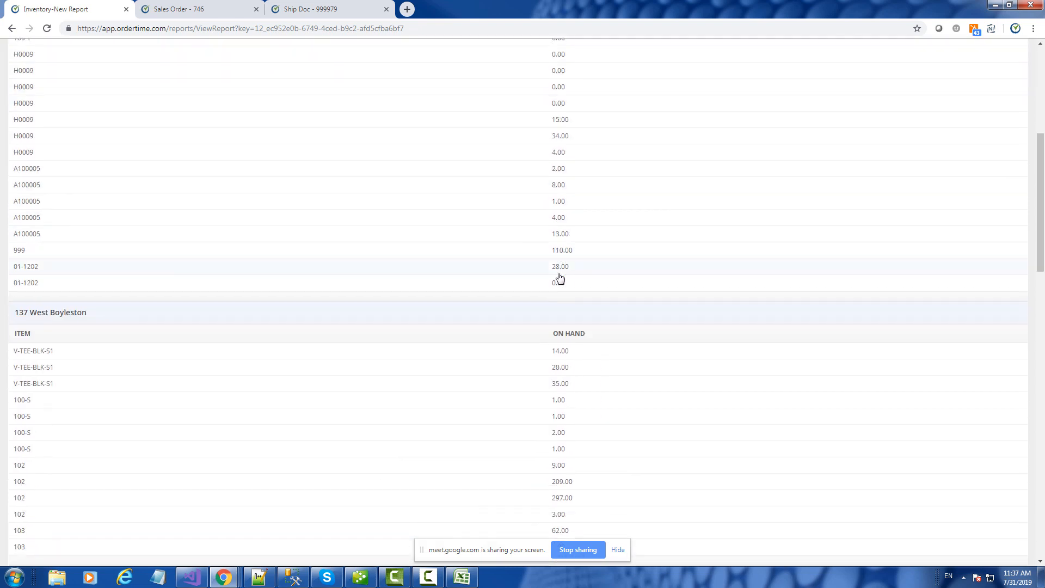
pyautogui.scroll(6, 559, 278)
# - Review the Vendor Name filter in the report's customization and view the report again
pyautogui.click(937, 137)
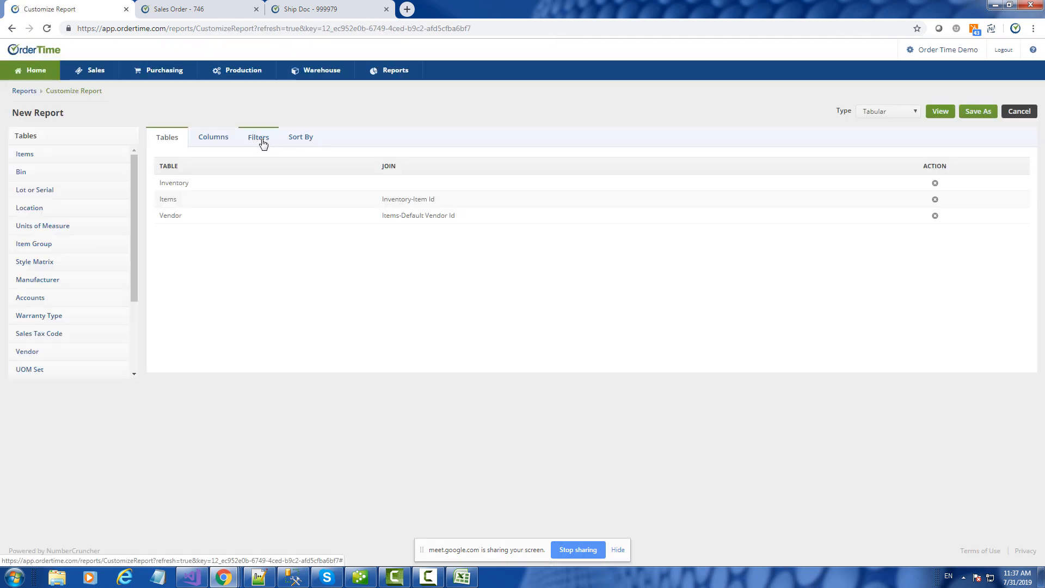
pyautogui.click(261, 139)
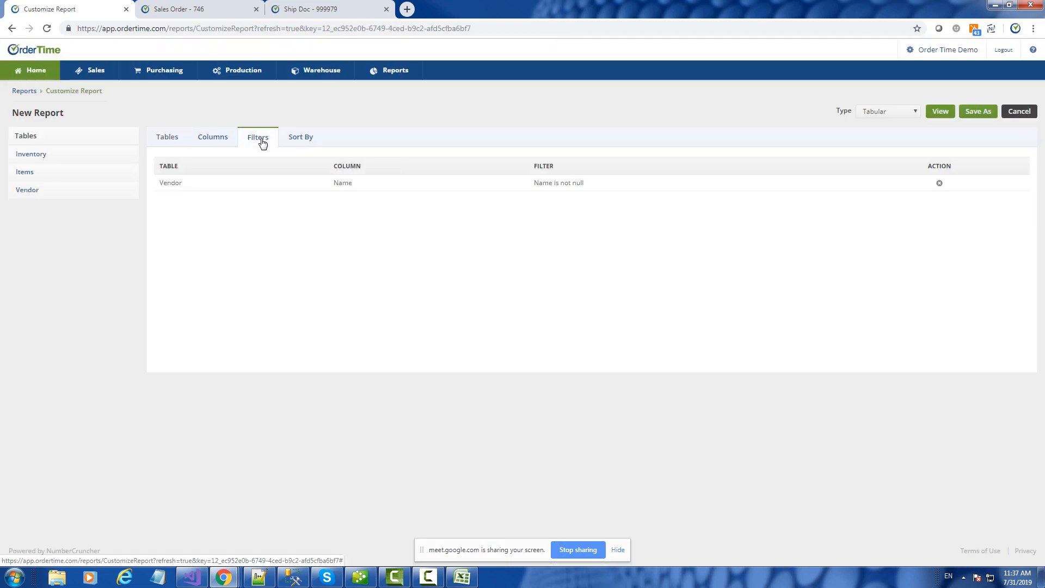
pyautogui.click(190, 186)
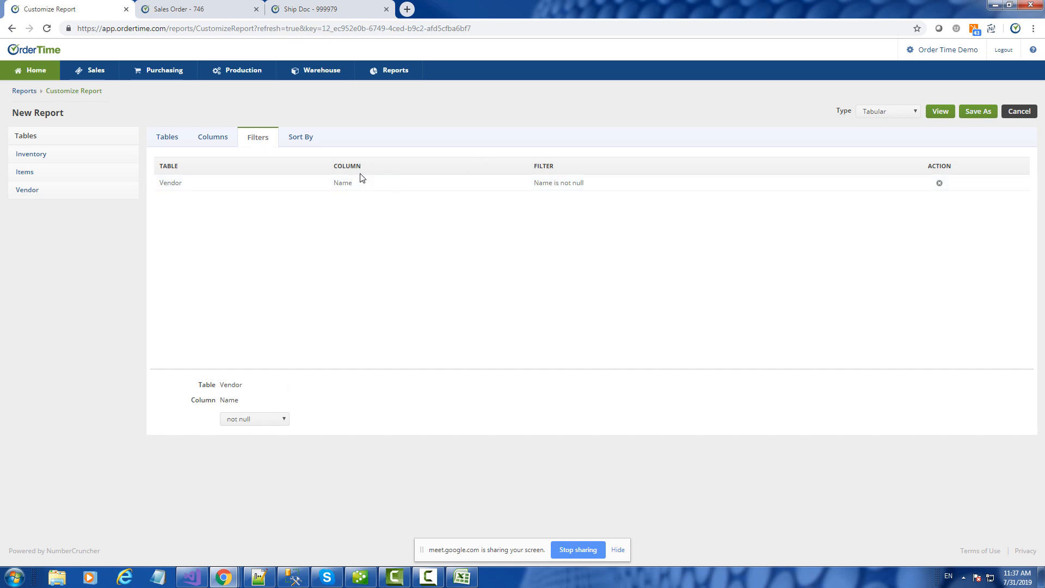
pyautogui.click(940, 112)
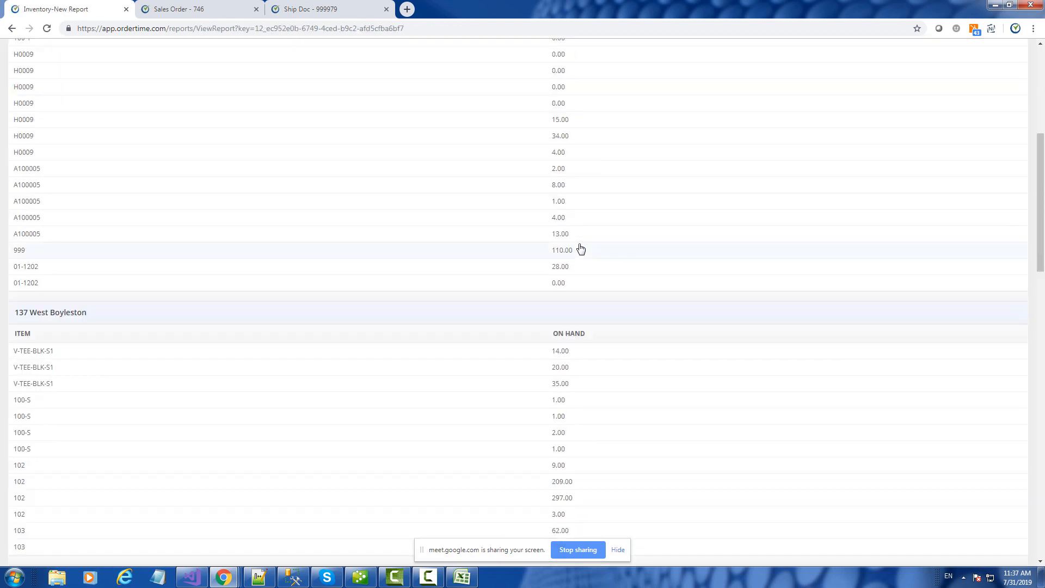
pyautogui.scroll(6, 581, 249)
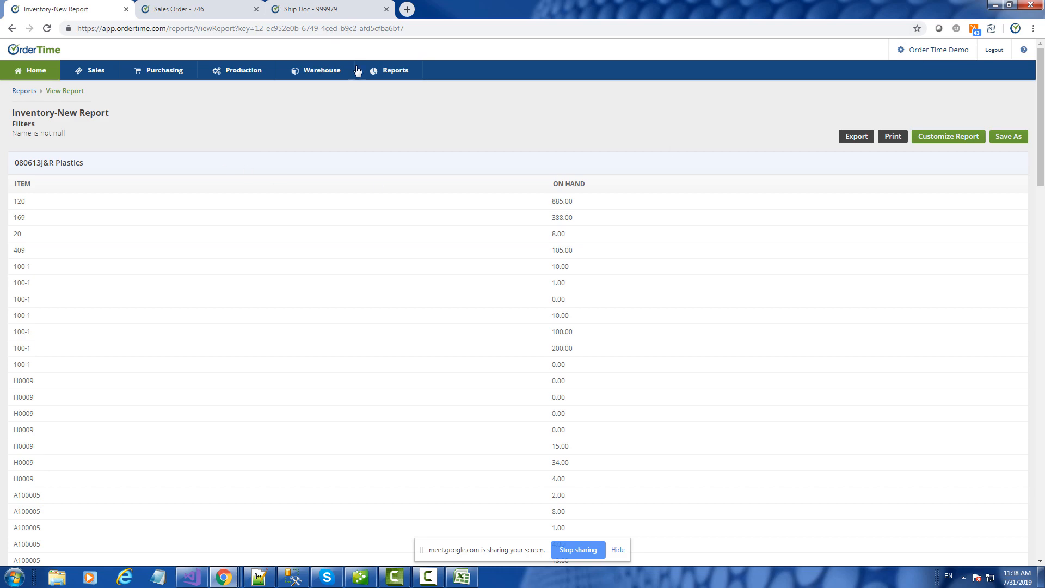
# - Browse the list of all reports and open the Inventory Status by Location report to examine its sections
pyautogui.click(393, 75)
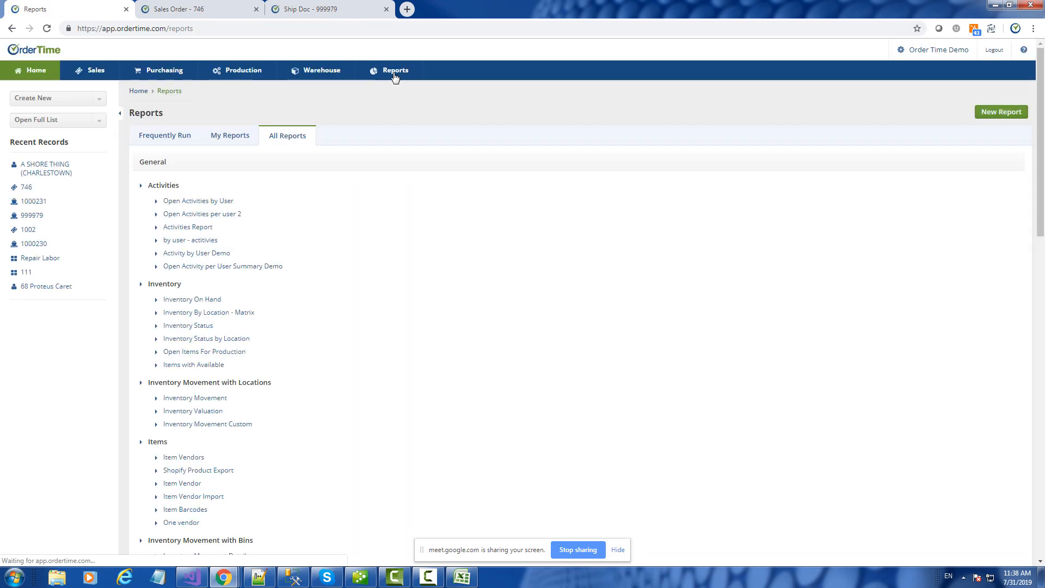
pyautogui.scroll(-6, 498, 195)
pyautogui.scroll(6, 500, 196)
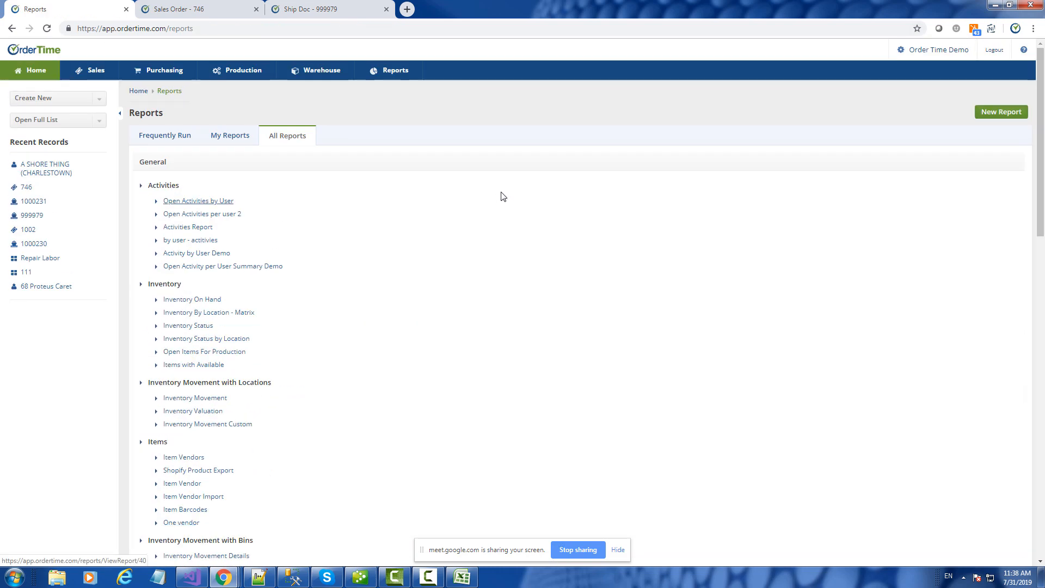
pyautogui.scroll(-5, 588, 188)
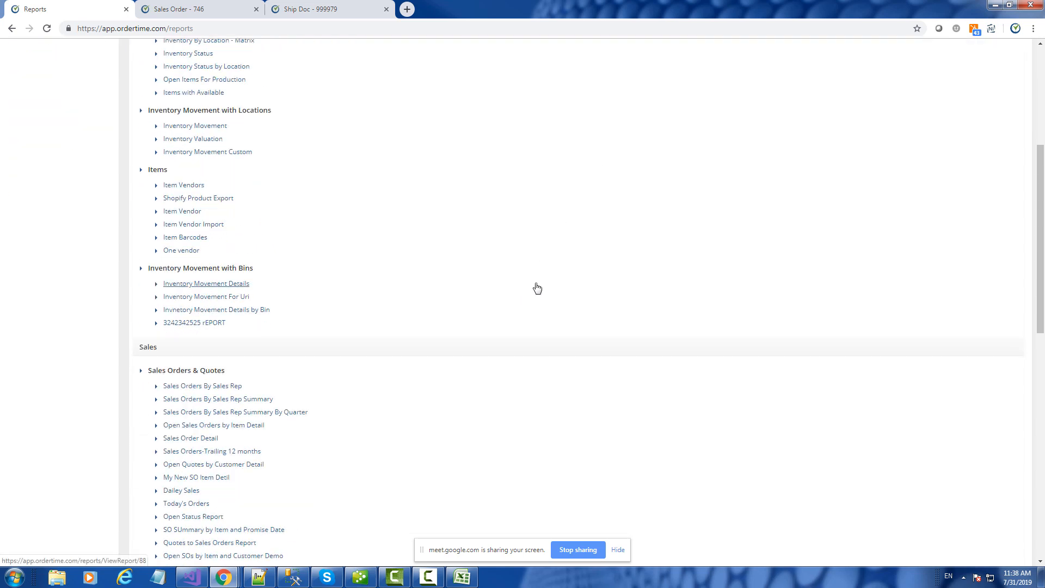
pyautogui.scroll(3, 537, 288)
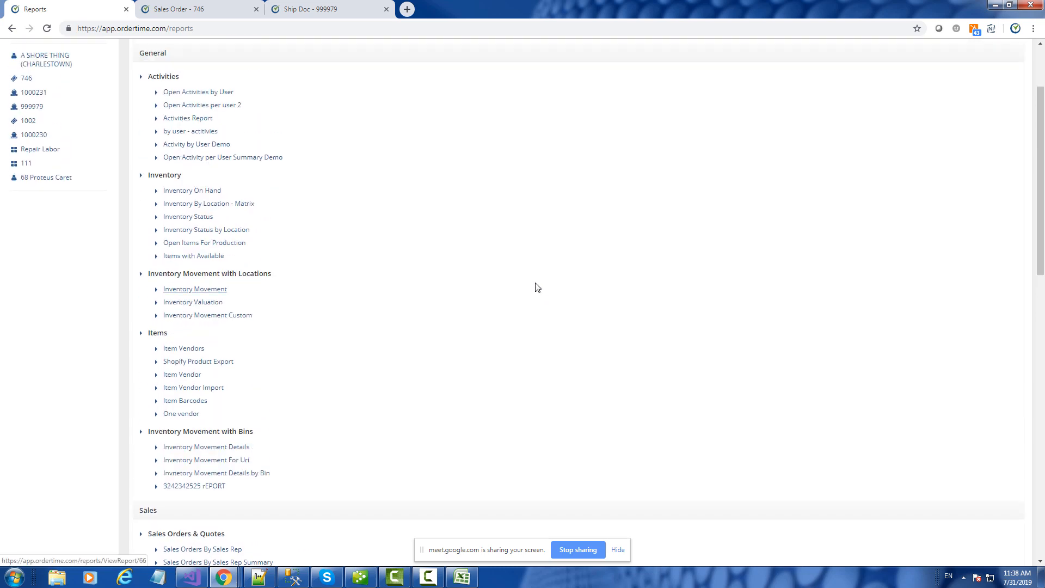
pyautogui.click(223, 238)
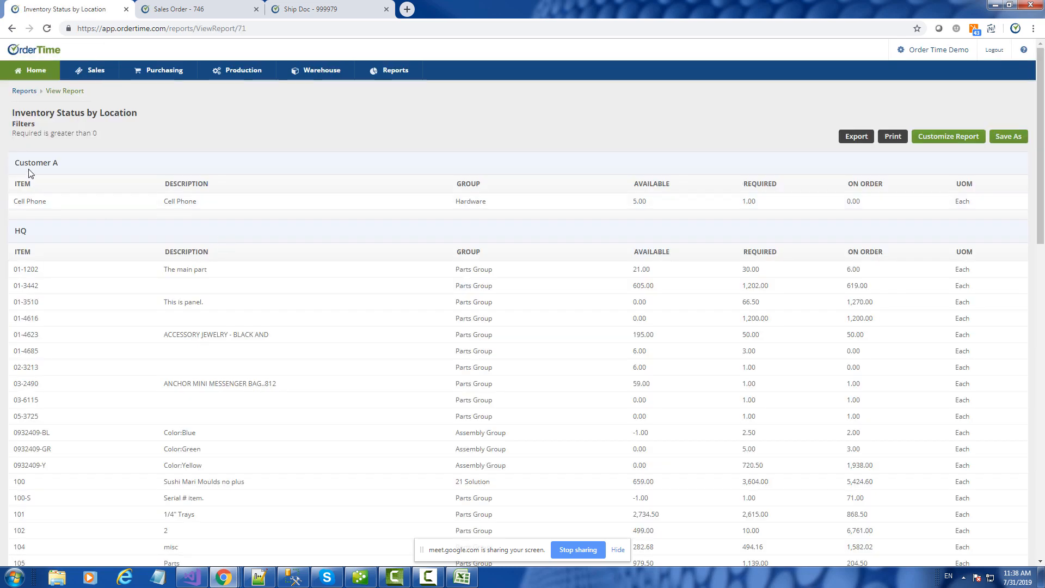
pyautogui.scroll(-1, 33, 242)
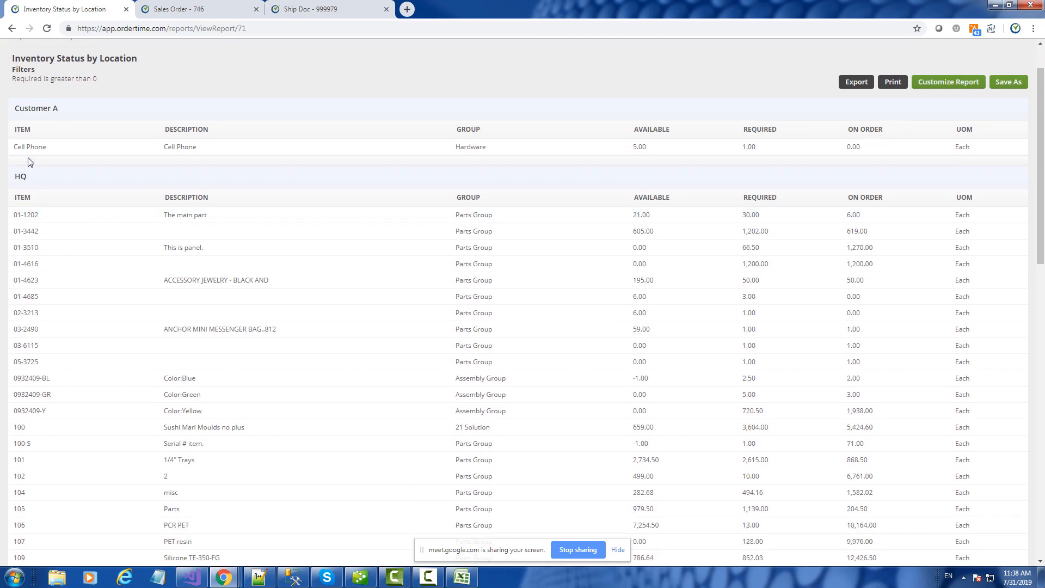
# - Look through the item rows in the Inventory Status by Location report
pyautogui.scroll(-15, 429, 298)
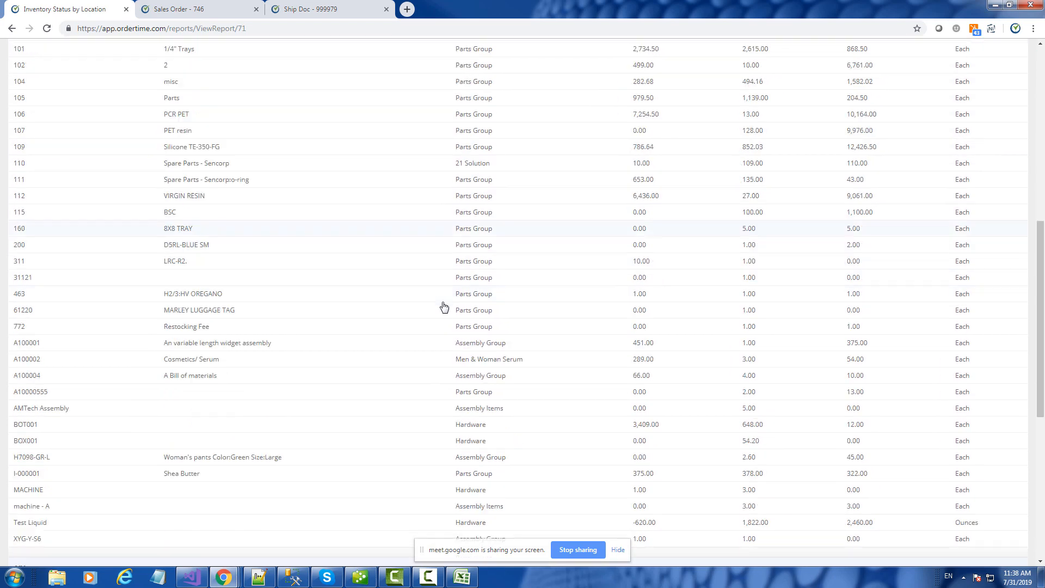
pyautogui.scroll(15, 446, 313)
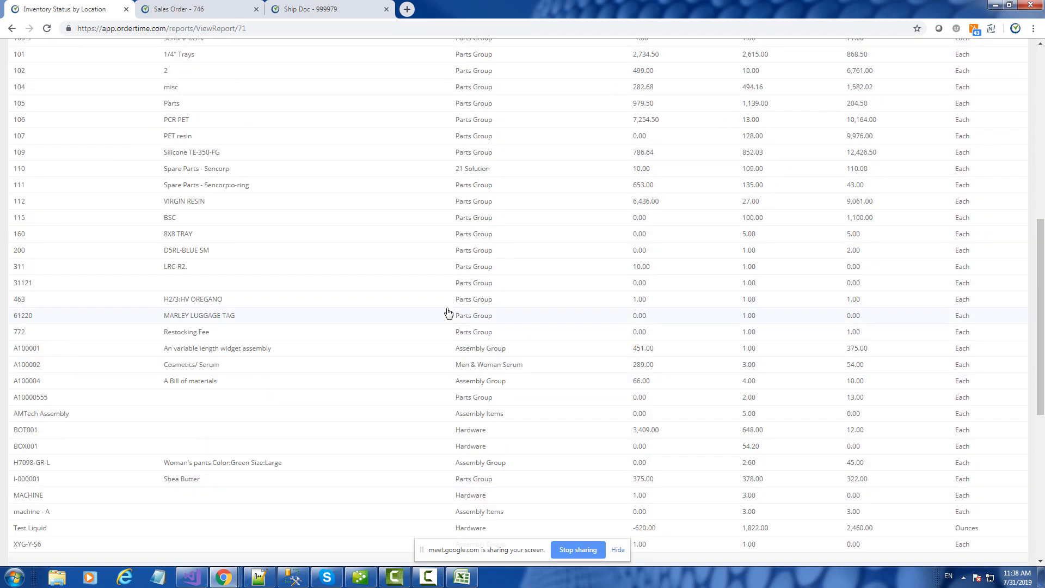
pyautogui.scroll(2, 794, 199)
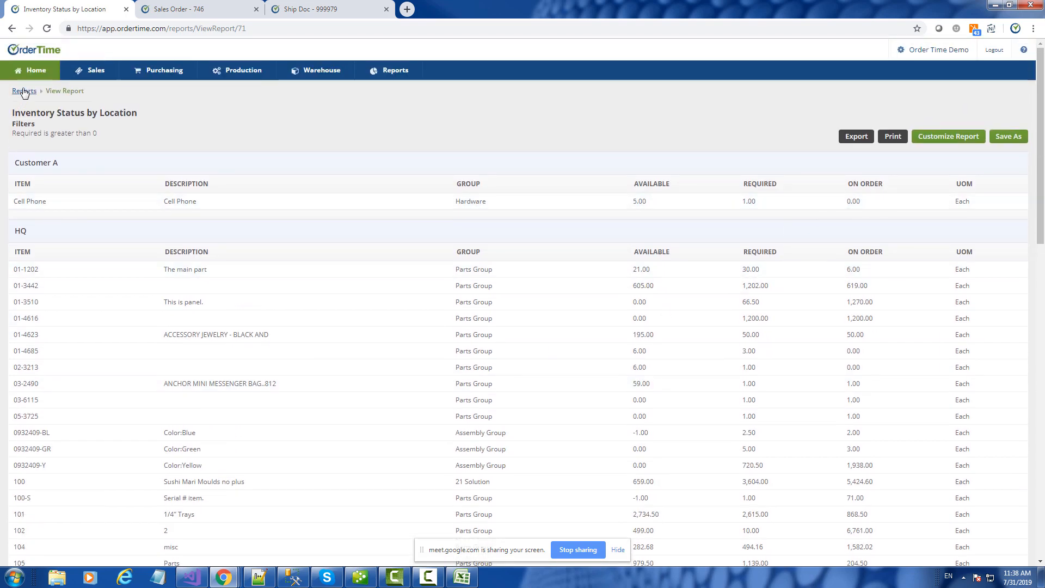
# - Return to the list of reports and open Inventory By Location - Matrix to examine its location columns
pyautogui.click(11, 29)
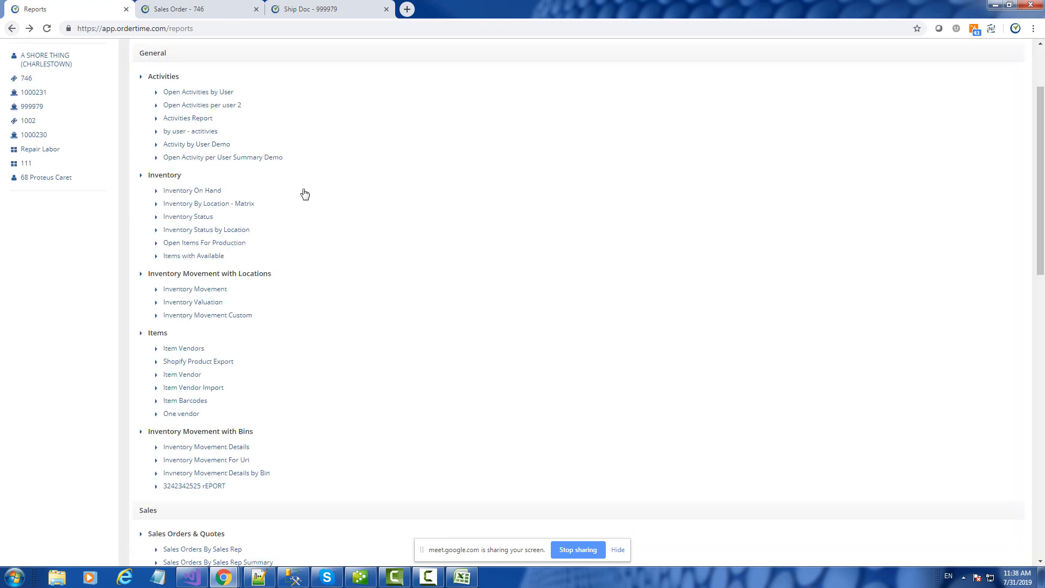
pyautogui.click(227, 212)
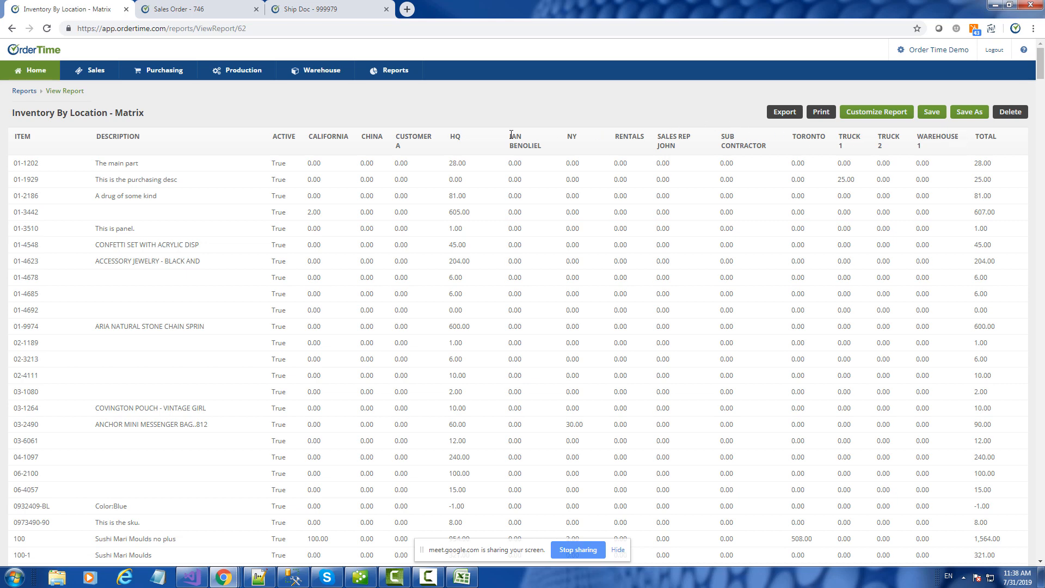
pyautogui.scroll(-10, 82, 190)
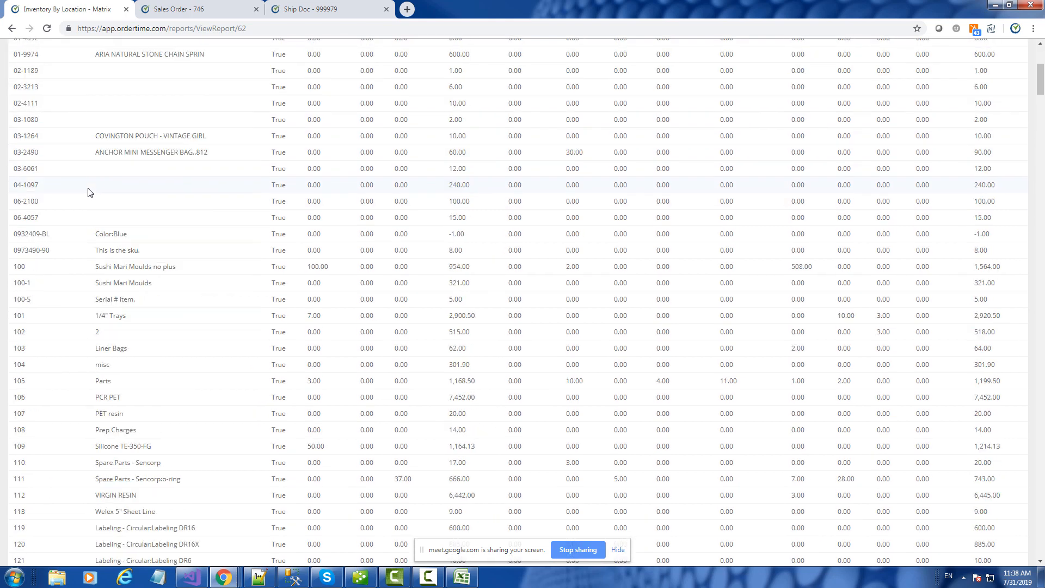
pyautogui.scroll(10, 89, 218)
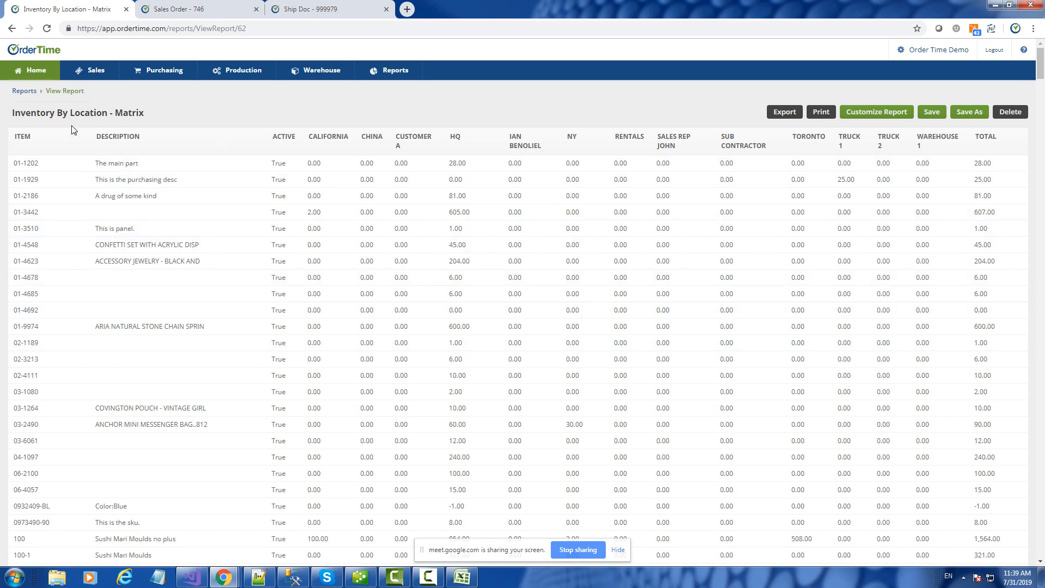
# - Open the matrix report's customization and examine its tables and report type
pyautogui.click(856, 118)
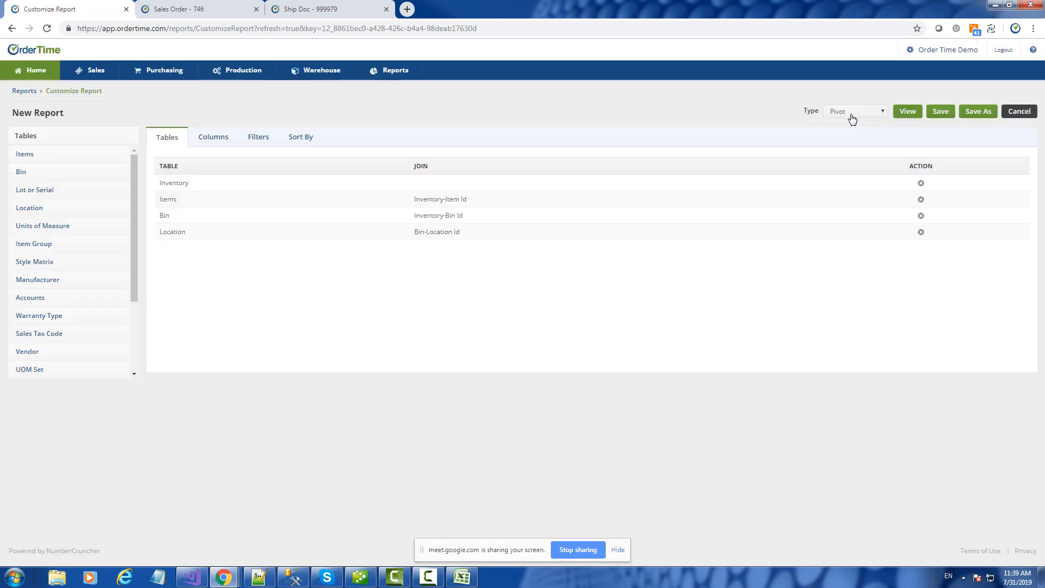
pyautogui.click(850, 119)
pyautogui.click(851, 119)
pyautogui.click(850, 119)
pyautogui.click(851, 119)
pyautogui.click(851, 118)
pyautogui.click(851, 119)
# - Review the matrix report's columns, checking the pivot type options of the Location Name column
pyautogui.click(227, 140)
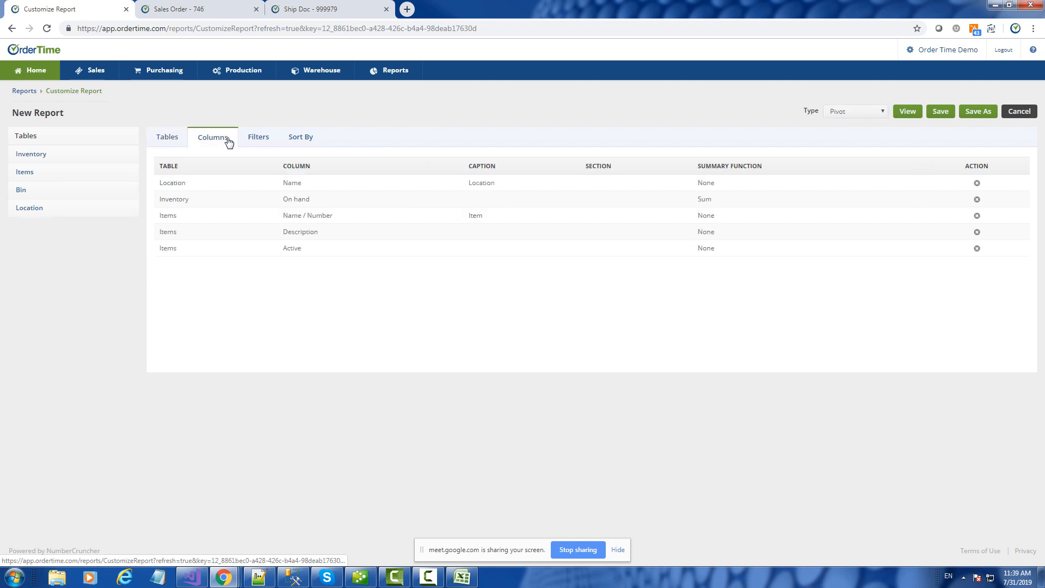
pyautogui.click(216, 187)
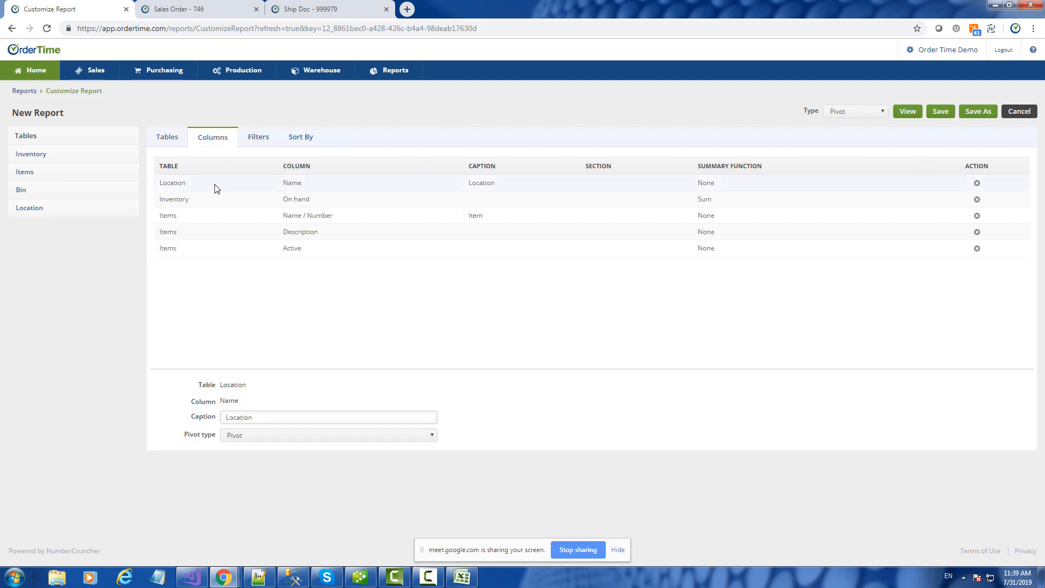
pyautogui.click(182, 198)
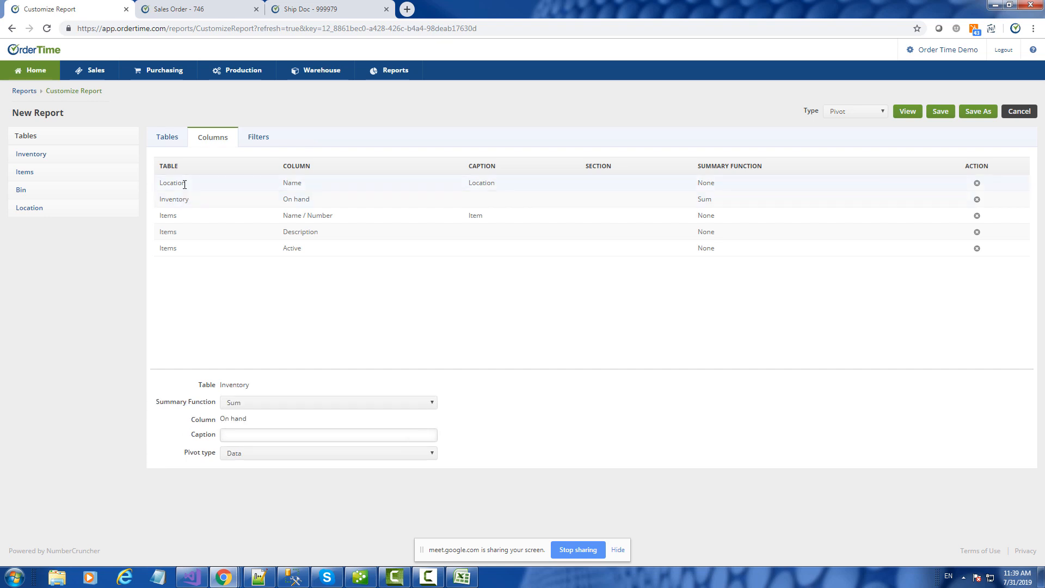
pyautogui.click(185, 184)
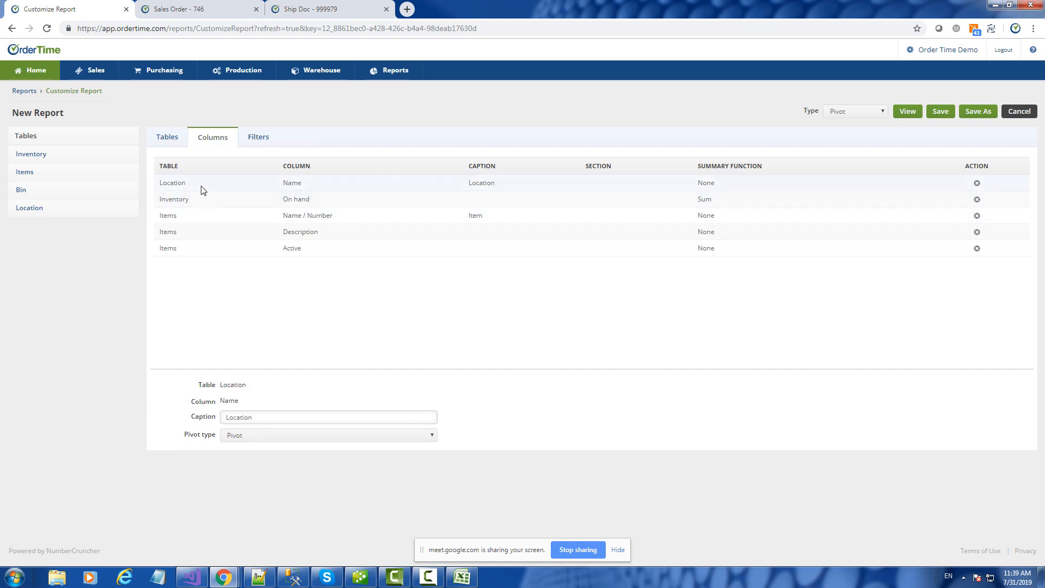
pyautogui.click(266, 434)
pyautogui.click(266, 436)
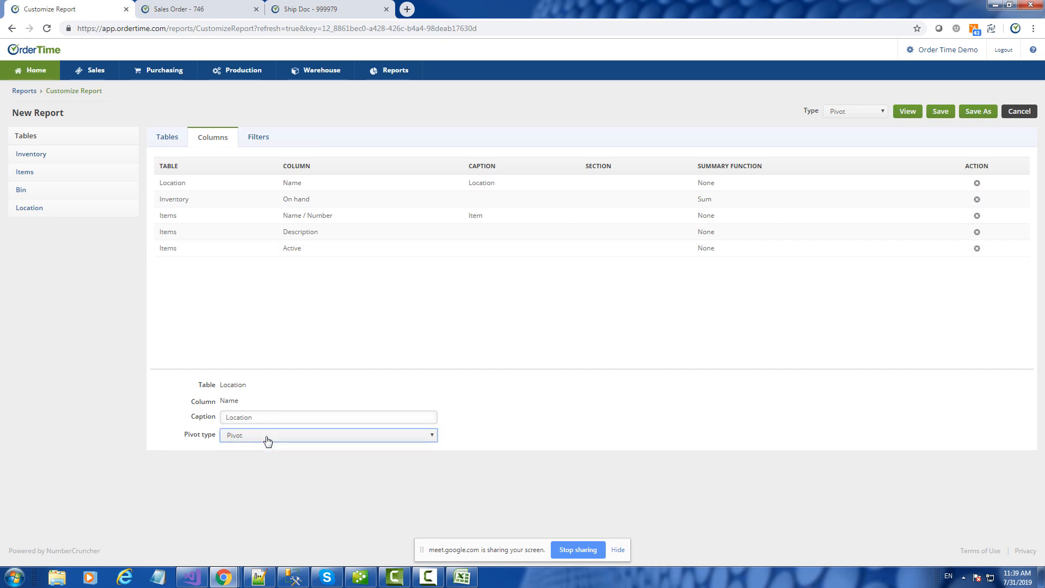
# - Examine the Inventory On hand column's pivot type and its available summary functions
pyautogui.click(189, 202)
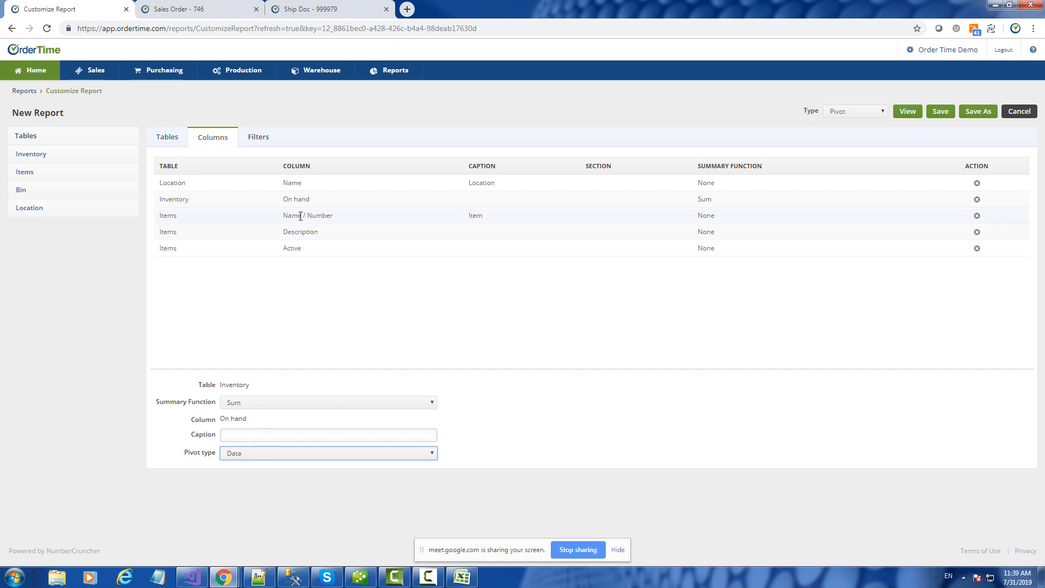
pyautogui.click(256, 405)
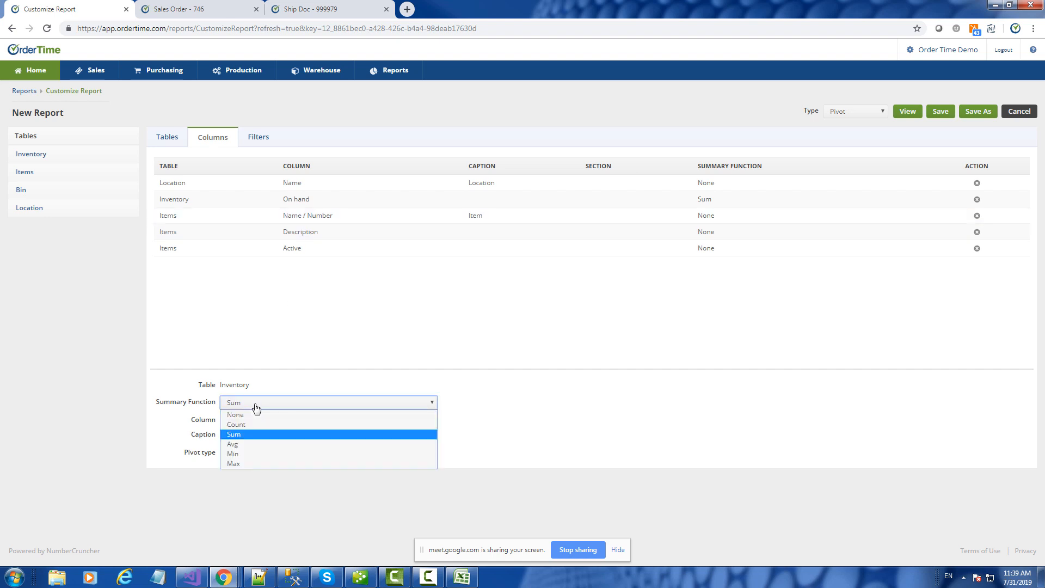
pyautogui.click(255, 407)
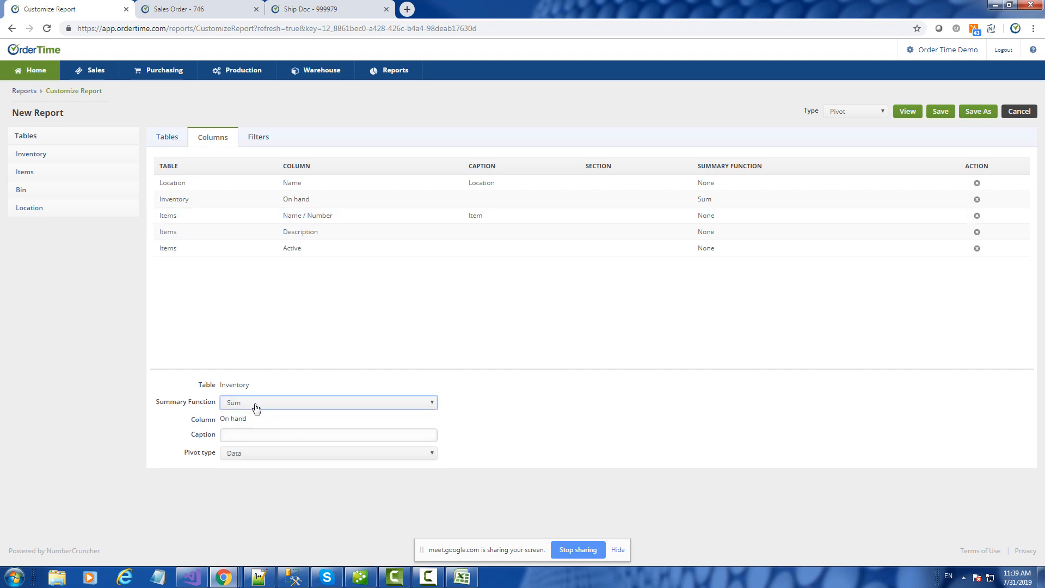
# - Check the pivot settings of the Items Name / Number, Description and Active columns, ending on the Location Name column
pyautogui.click(312, 216)
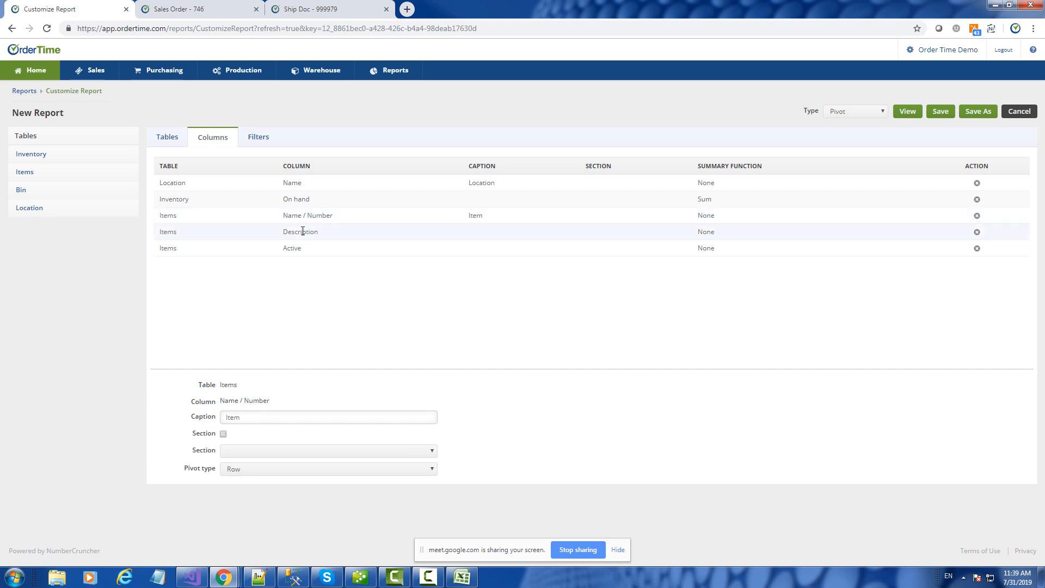
pyautogui.click(304, 230)
pyautogui.click(295, 248)
pyautogui.click(299, 231)
pyautogui.click(299, 215)
pyautogui.click(301, 182)
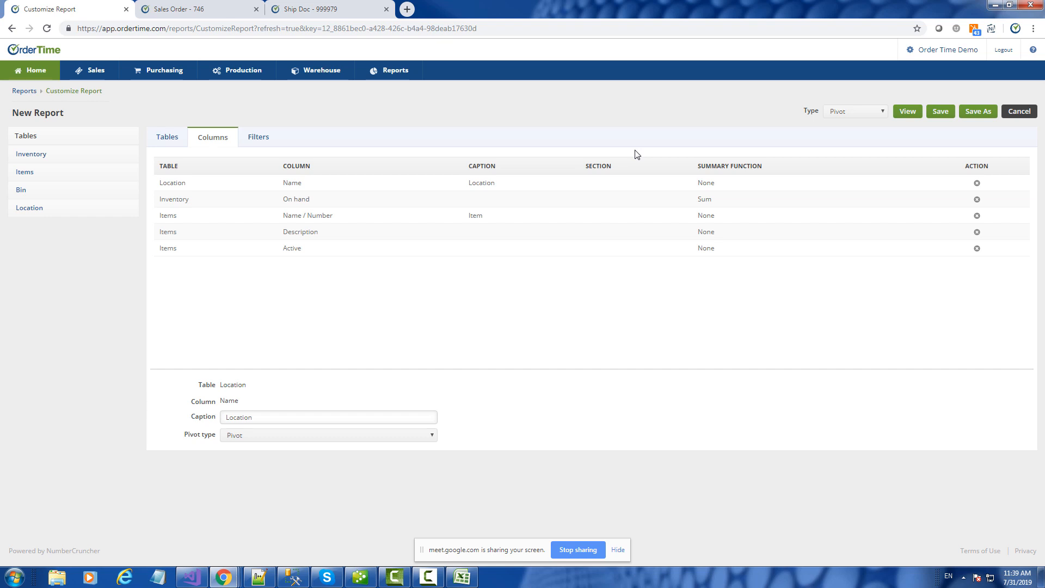
# - Start a new report from the Inventory source grouping and set its type to Pivot
pyautogui.click(921, 54)
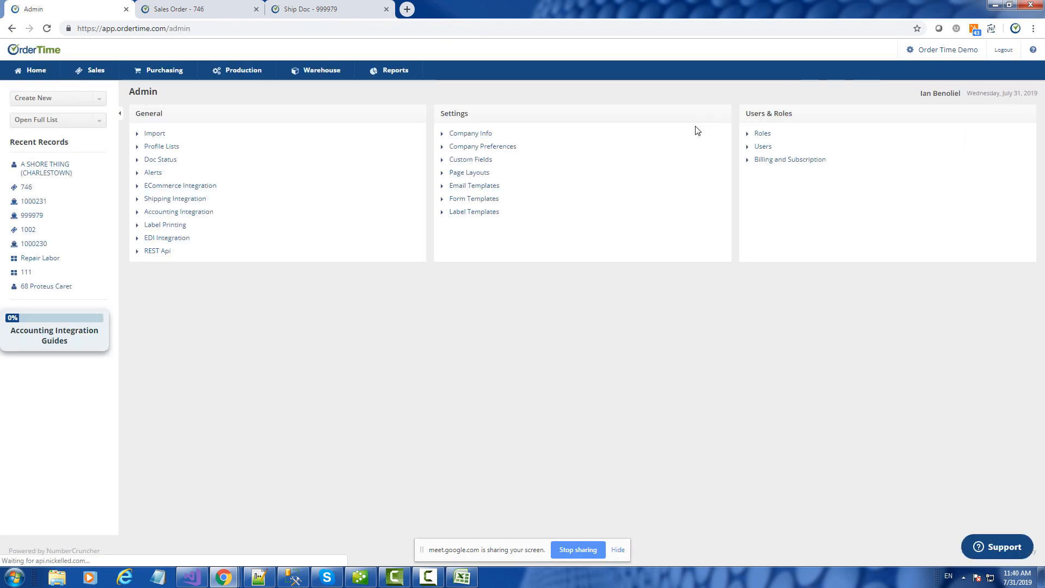
pyautogui.click(393, 76)
pyautogui.click(1000, 112)
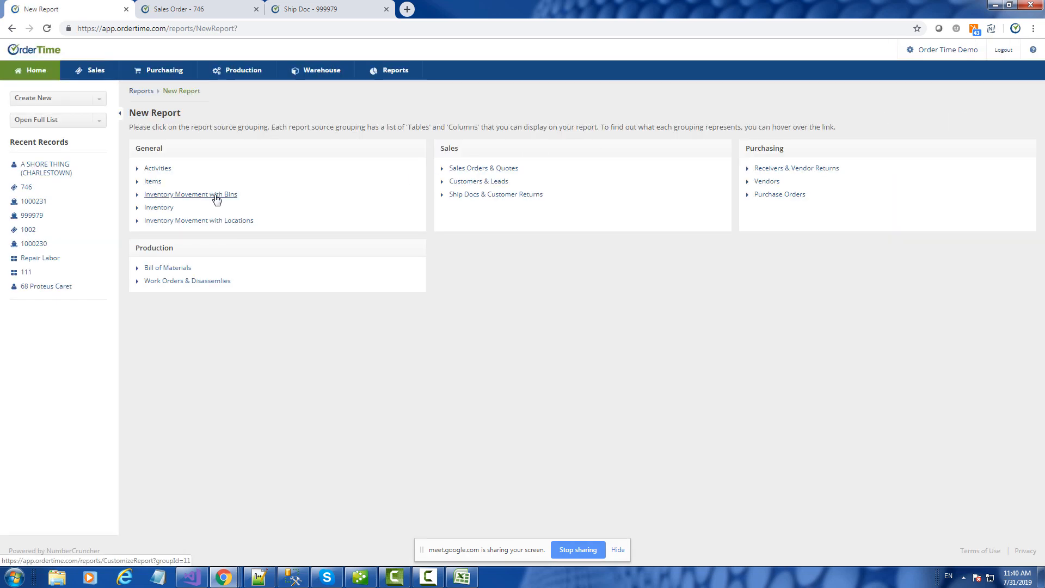
pyautogui.click(164, 210)
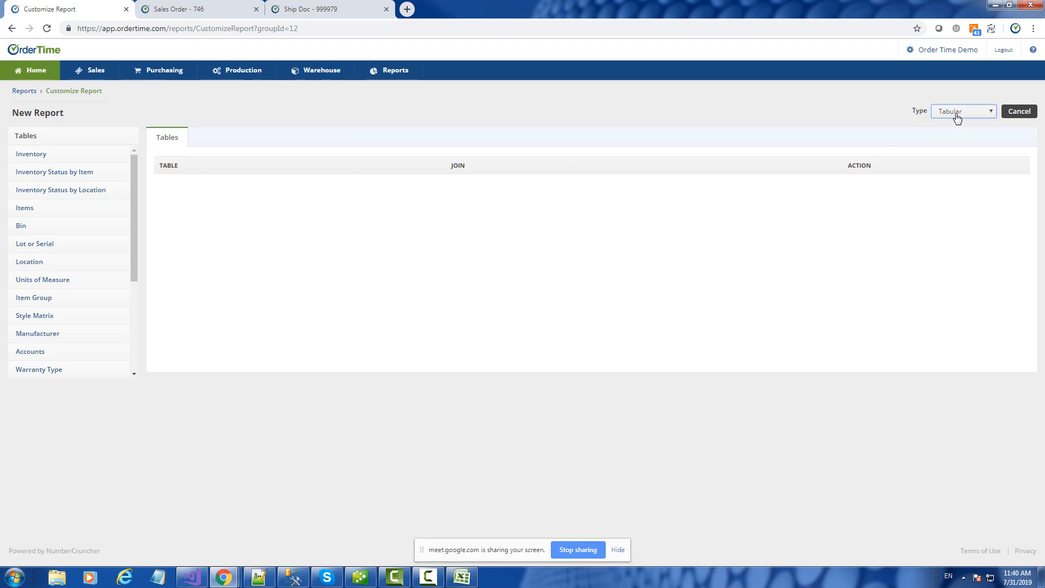
pyautogui.click(957, 113)
pyautogui.click(949, 146)
# - Add the Inventory and Items tables to the report and try to add the Location table
pyautogui.moveTo(23, 155); pyautogui.dragTo(212, 189)
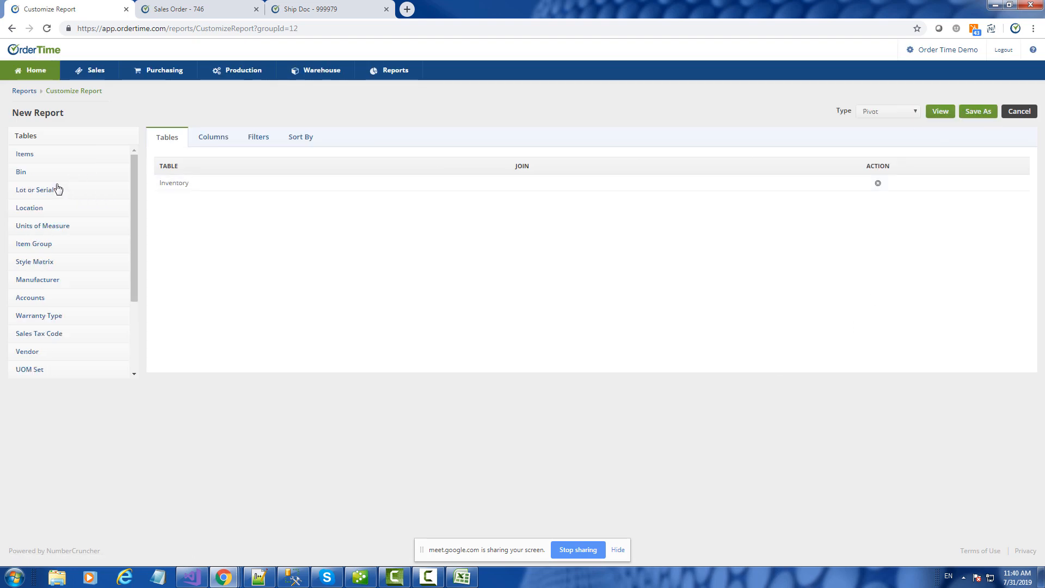
pyautogui.moveTo(23, 156); pyautogui.dragTo(132, 205)
pyautogui.moveTo(33, 198); pyautogui.dragTo(212, 222)
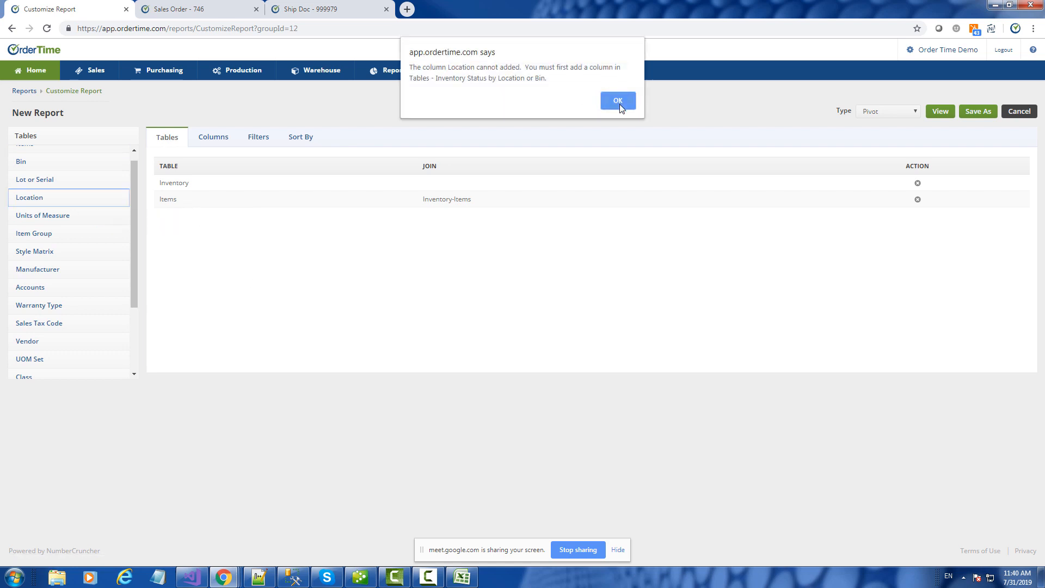
pyautogui.click(619, 101)
# - Add the Bin table and the Location table to the report
pyautogui.moveTo(136, 177); pyautogui.dragTo(135, 163)
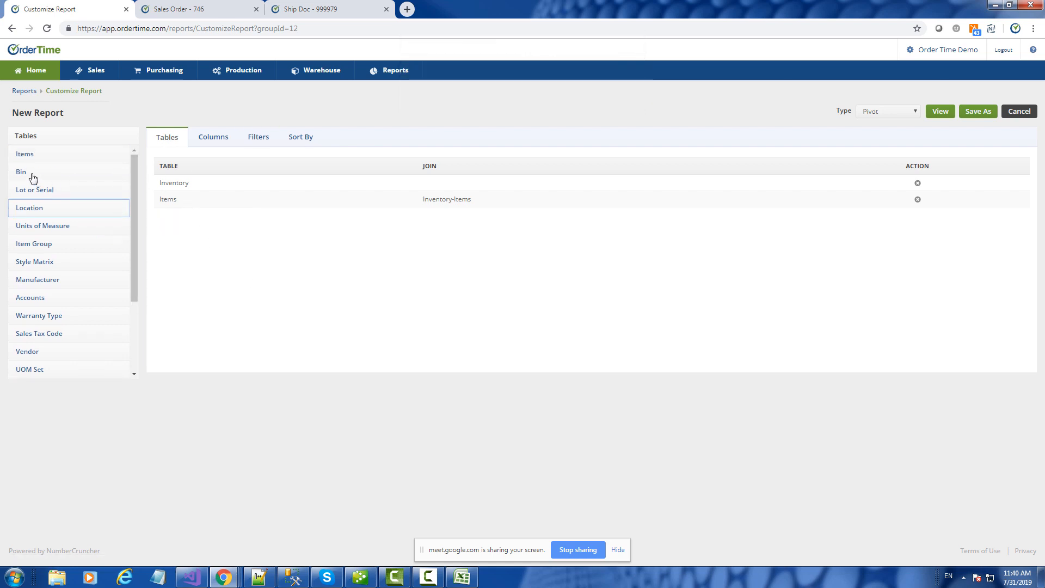
pyautogui.moveTo(31, 172); pyautogui.dragTo(246, 221)
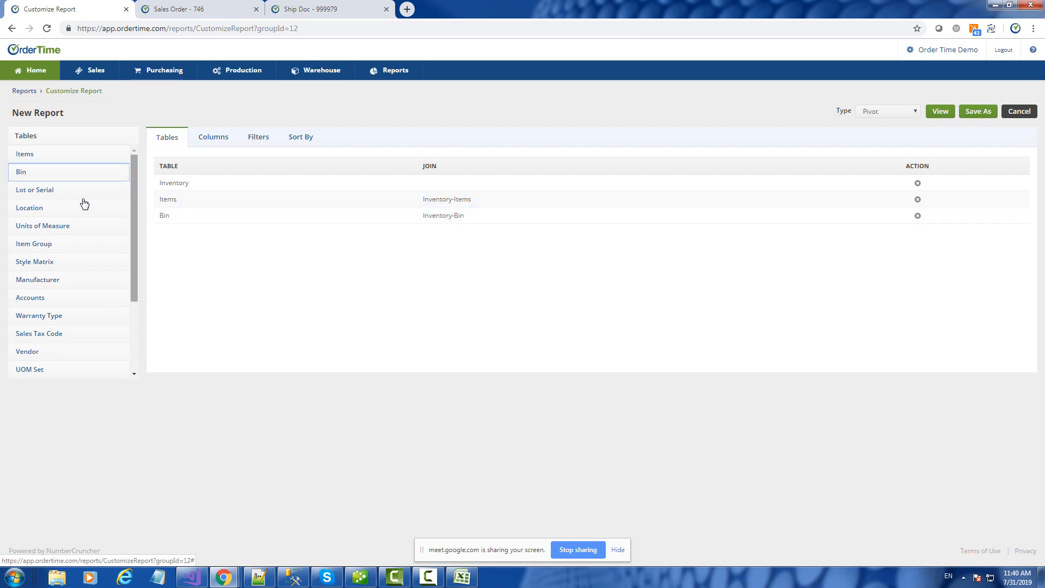
pyautogui.moveTo(39, 212); pyautogui.dragTo(235, 239)
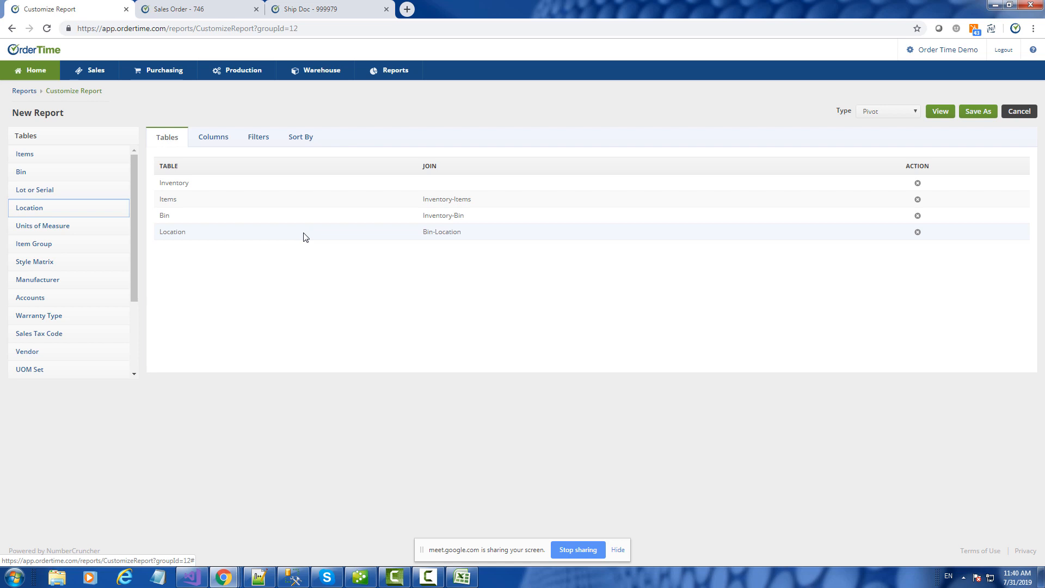
# - Add the Location table's Name field as a report column and set its pivot type to Pivot
pyautogui.click(218, 137)
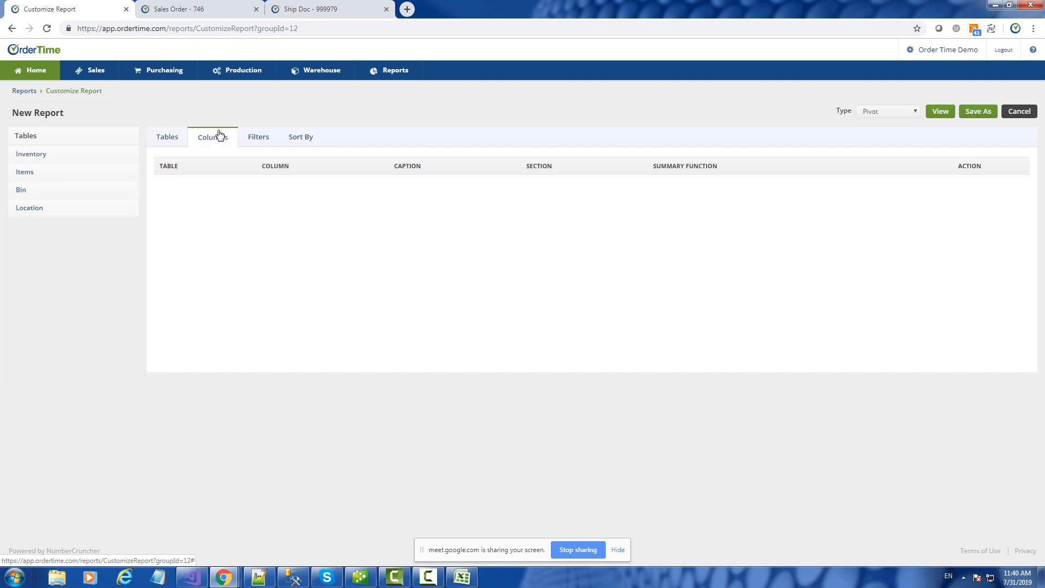
pyautogui.click(41, 216)
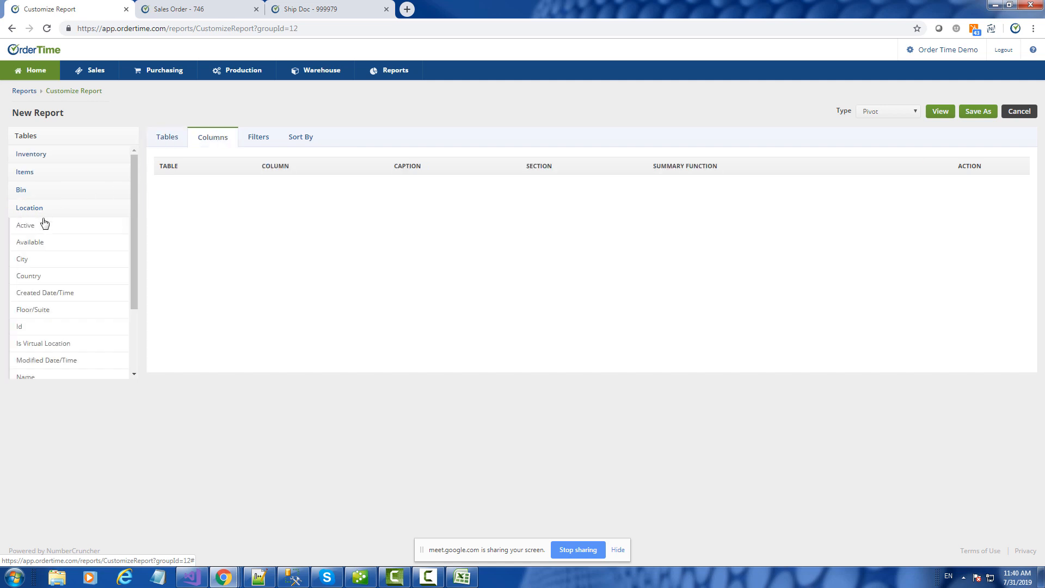
pyautogui.scroll(-1, 74, 321)
pyautogui.moveTo(42, 326); pyautogui.dragTo(223, 196)
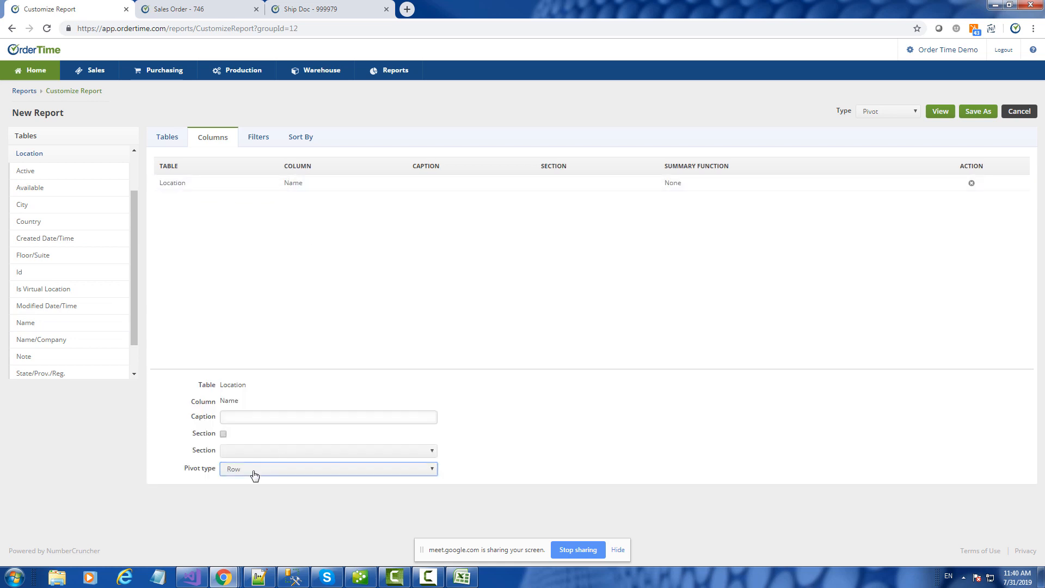
pyautogui.click(250, 472)
pyautogui.click(250, 492)
# - Add the Inventory table's On hand field as a report column and set its pivot type to Data
pyautogui.scroll(1, 133, 185)
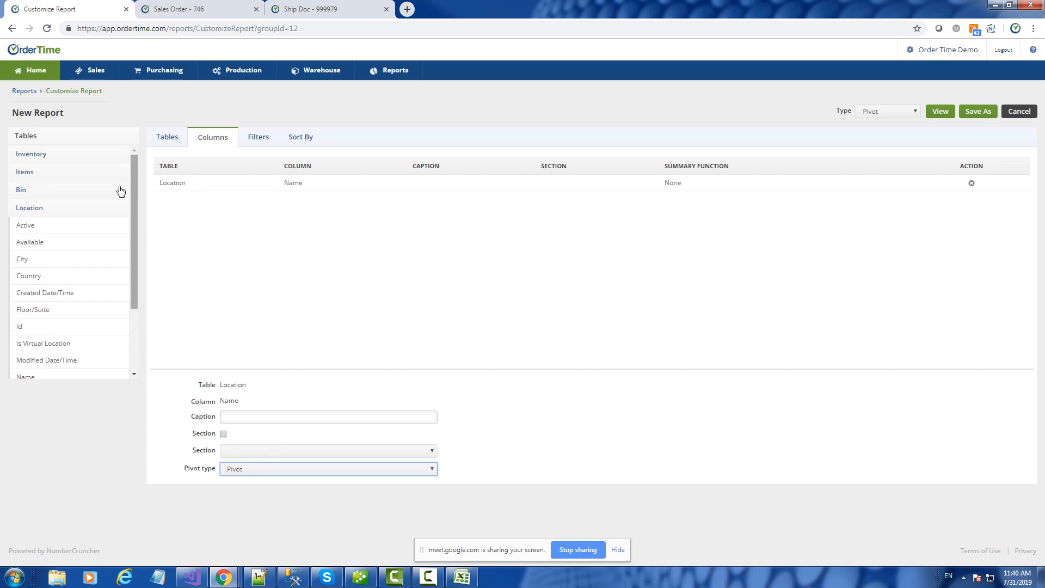
pyautogui.click(34, 213)
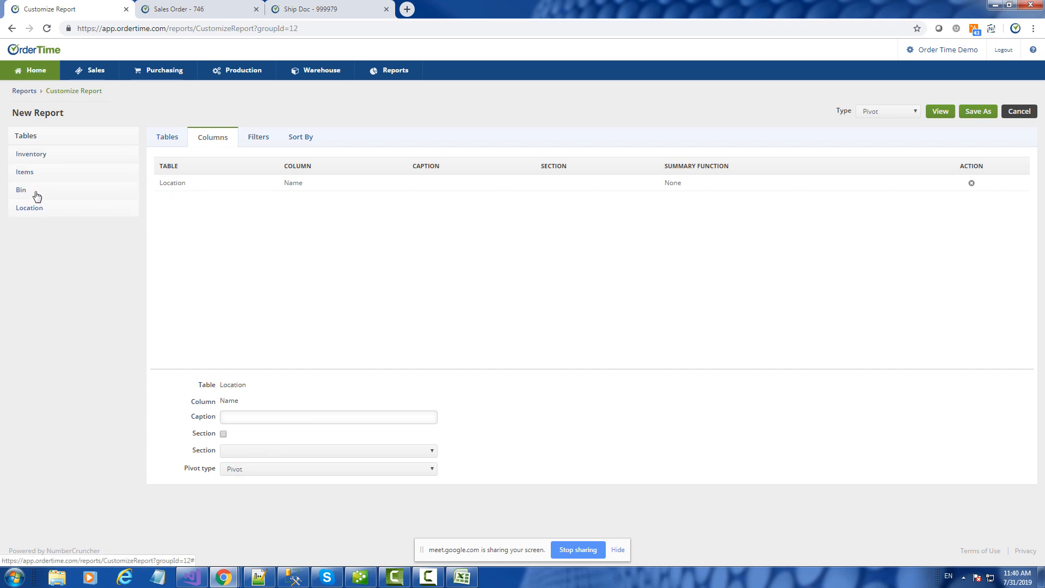
pyautogui.click(32, 159)
pyautogui.scroll(-2, 66, 242)
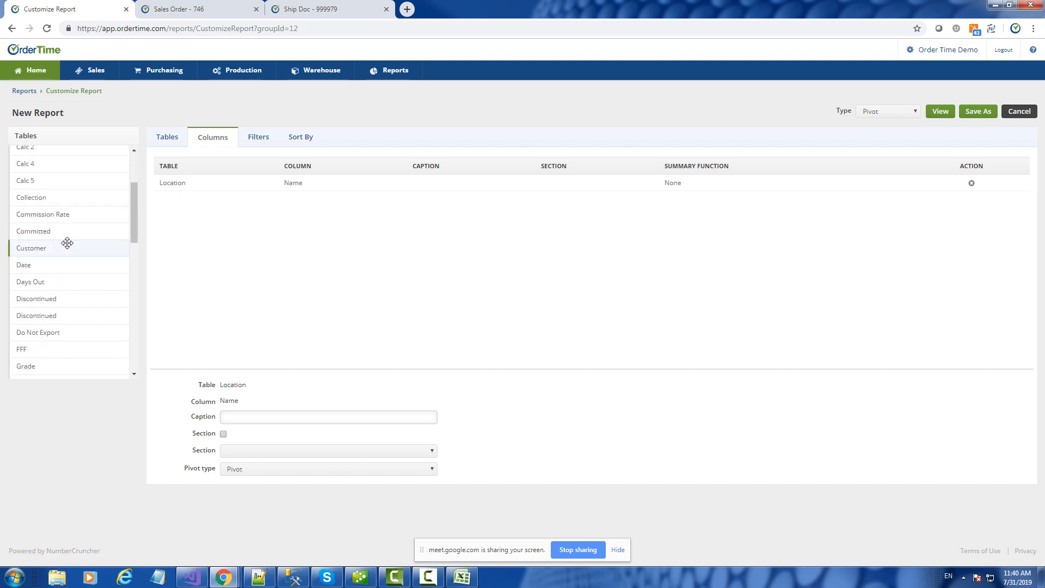
pyautogui.scroll(-4, 67, 243)
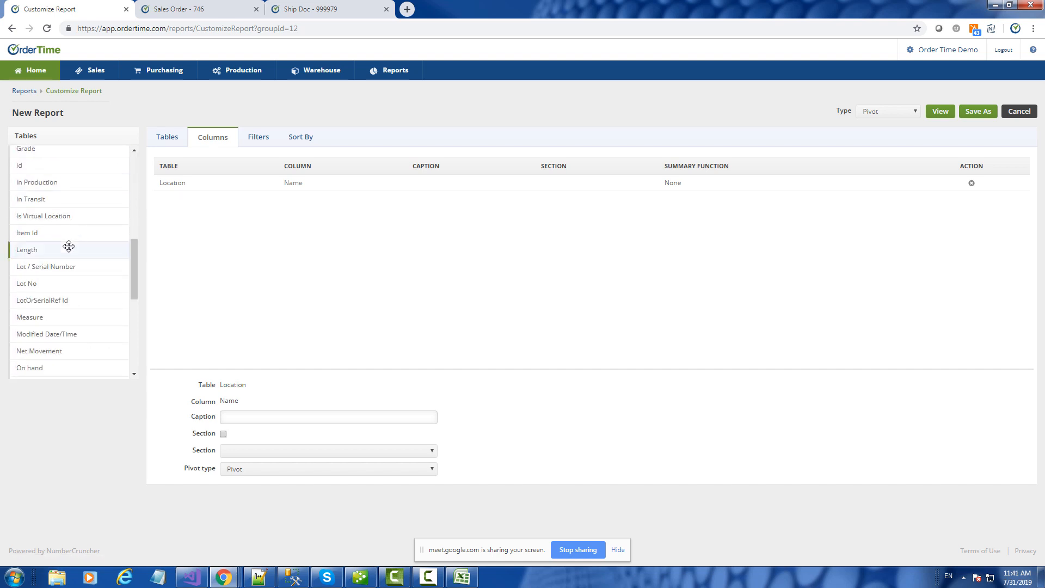
pyautogui.scroll(-1, 69, 245)
pyautogui.moveTo(77, 311); pyautogui.dragTo(229, 201)
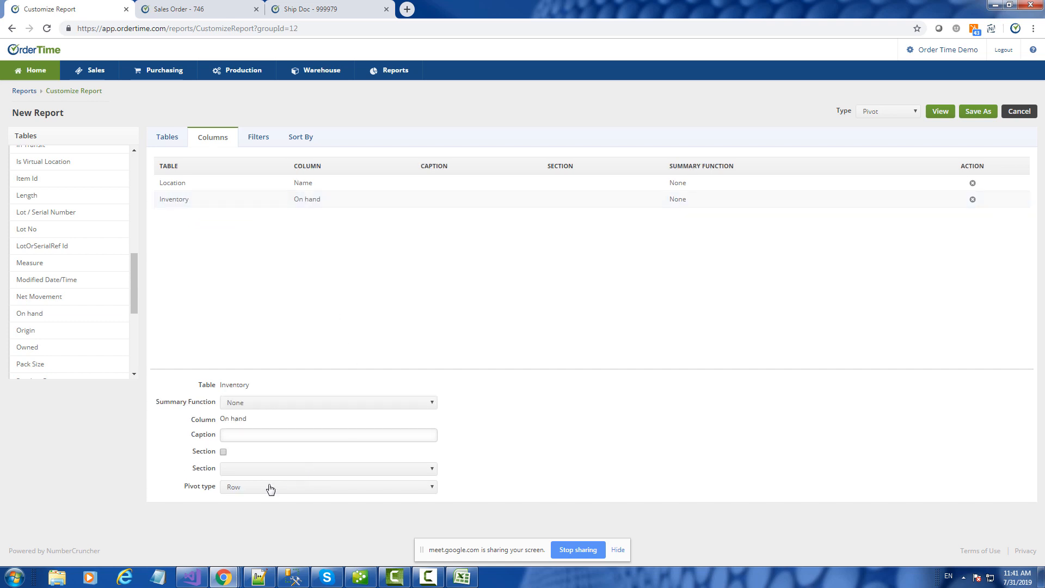
pyautogui.click(270, 489)
pyautogui.click(240, 517)
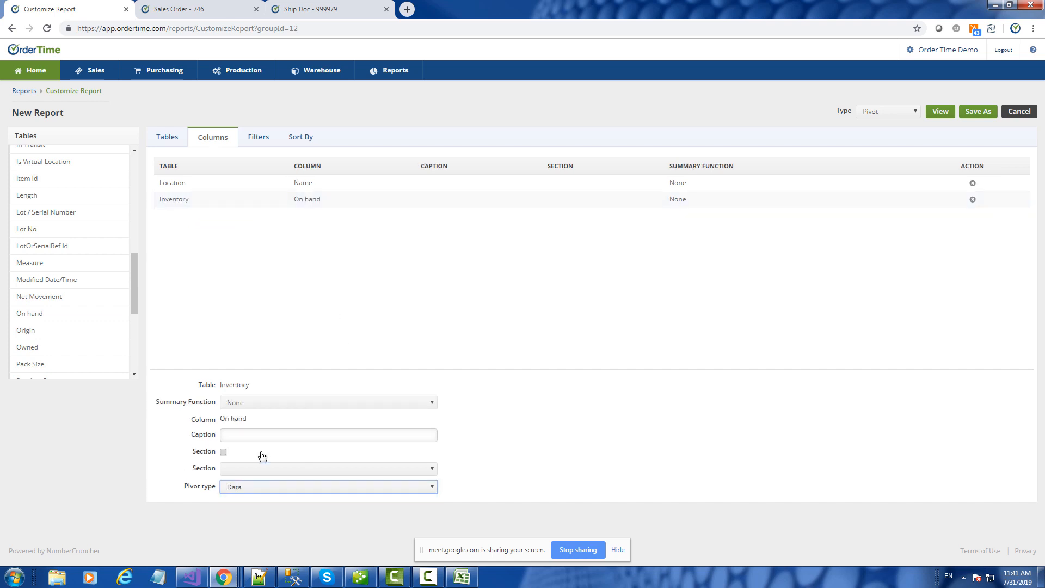
# - Set the summary function of the Inventory On hand column to Sum
pyautogui.click(266, 403)
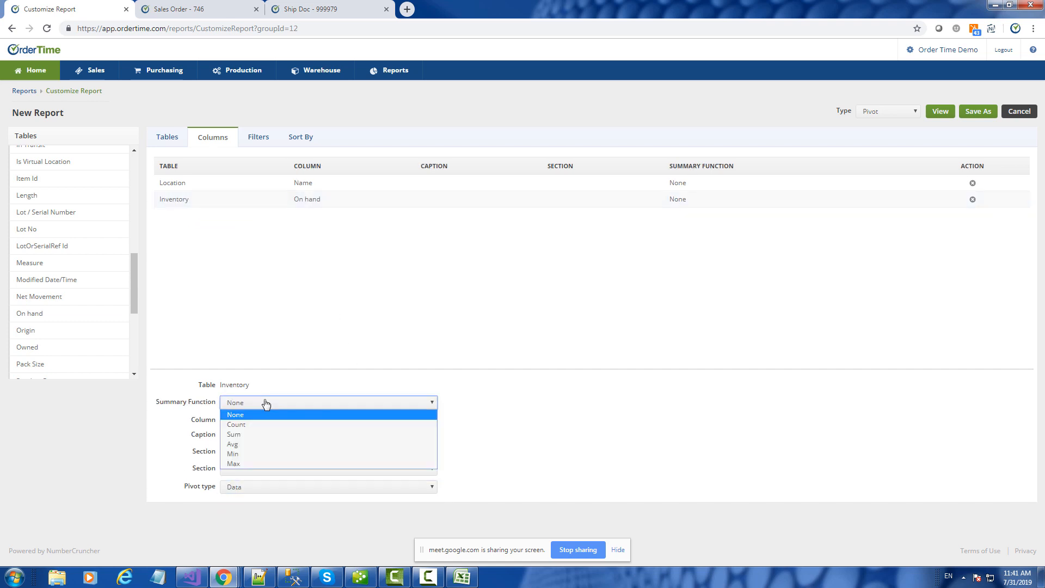
pyautogui.click(243, 434)
# - Add the Items table's Name / Number field as a report column and caption it Item
pyautogui.moveTo(130, 285); pyautogui.dragTo(134, 169)
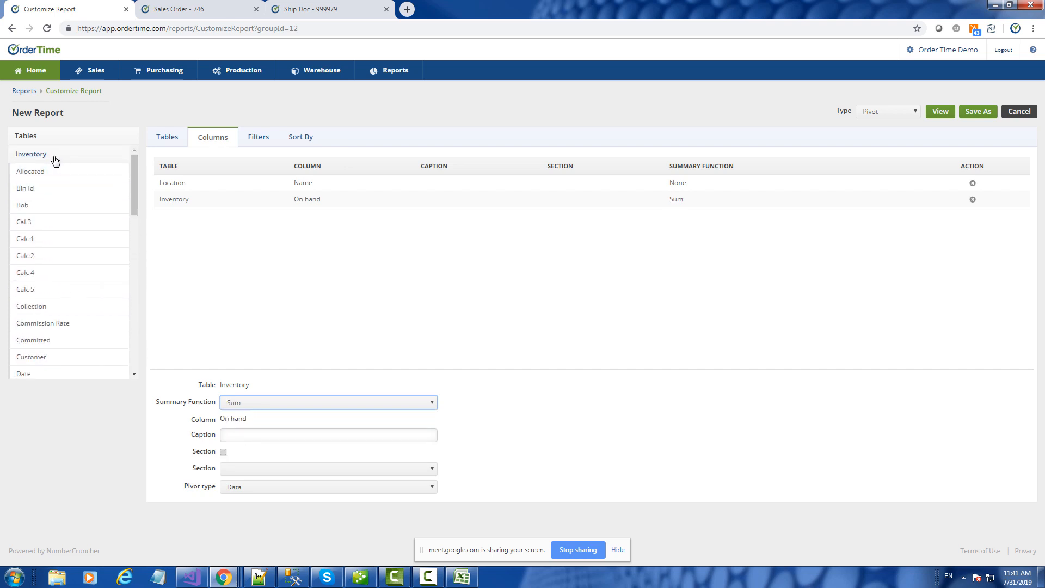
pyautogui.click(31, 154)
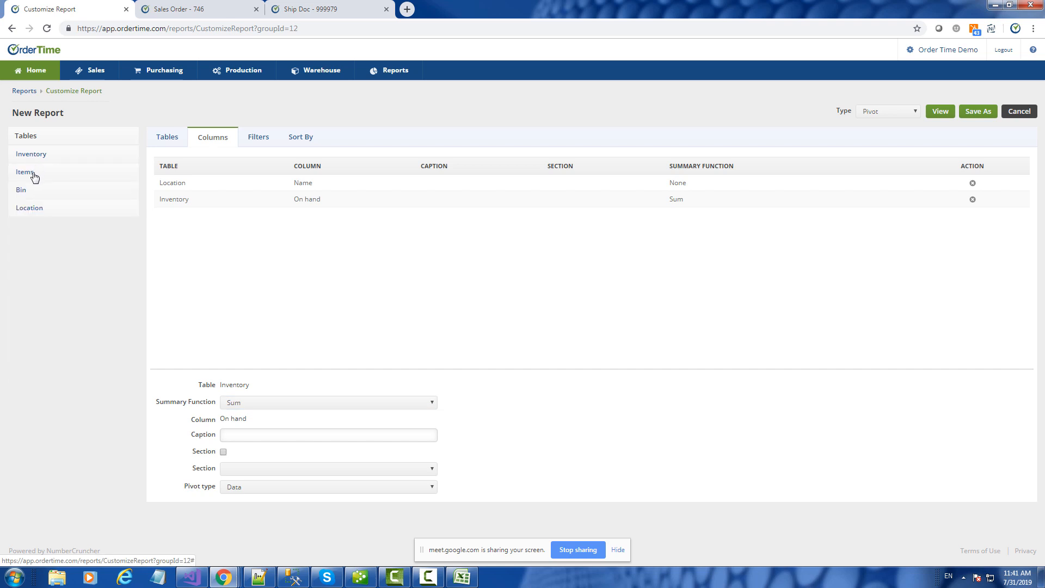
pyautogui.click(31, 172)
pyautogui.scroll(-2, 62, 249)
pyautogui.scroll(-3, 62, 249)
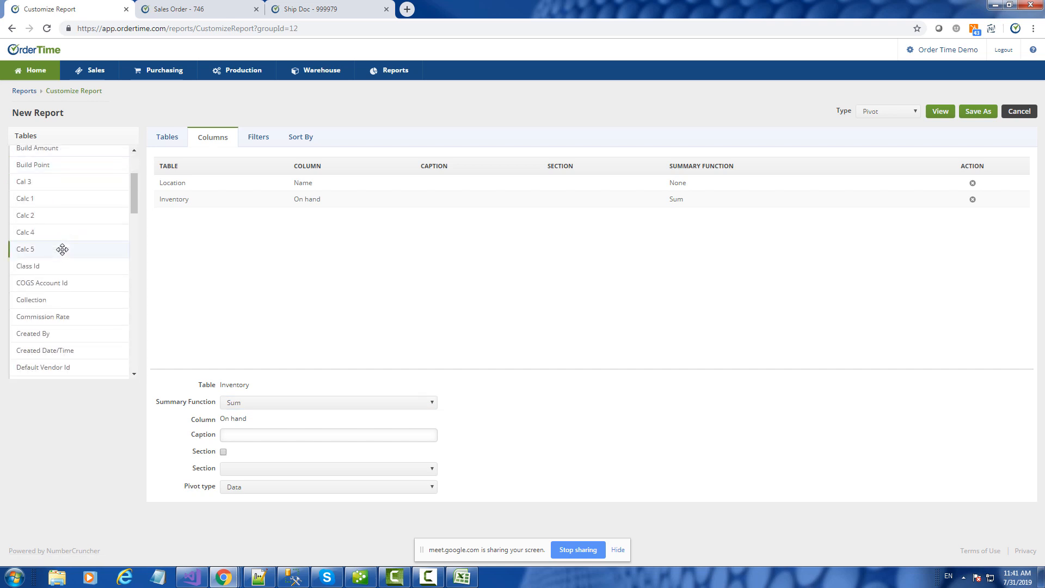
pyautogui.scroll(-5, 62, 249)
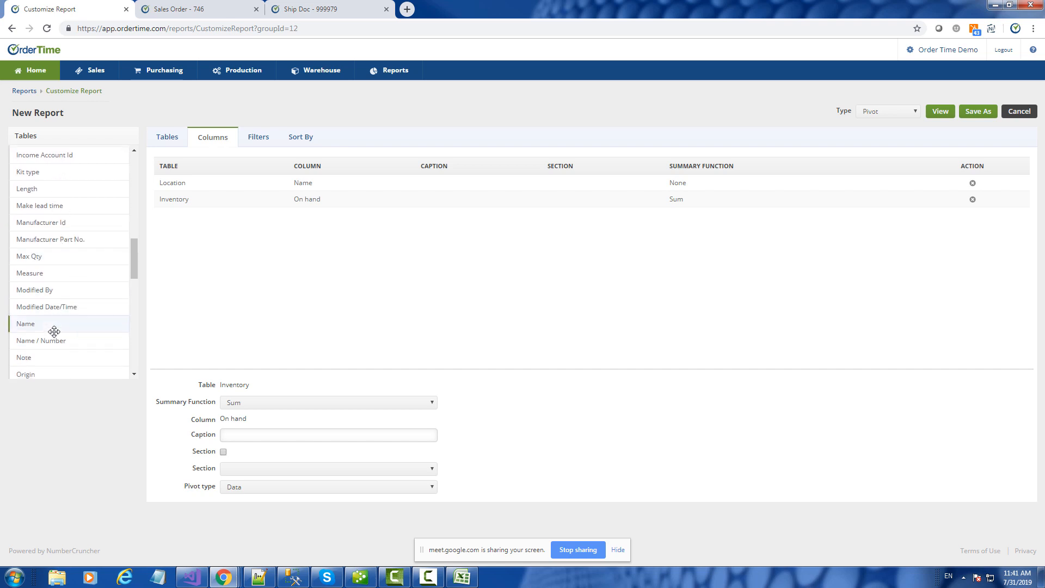
pyautogui.moveTo(49, 341); pyautogui.dragTo(248, 225)
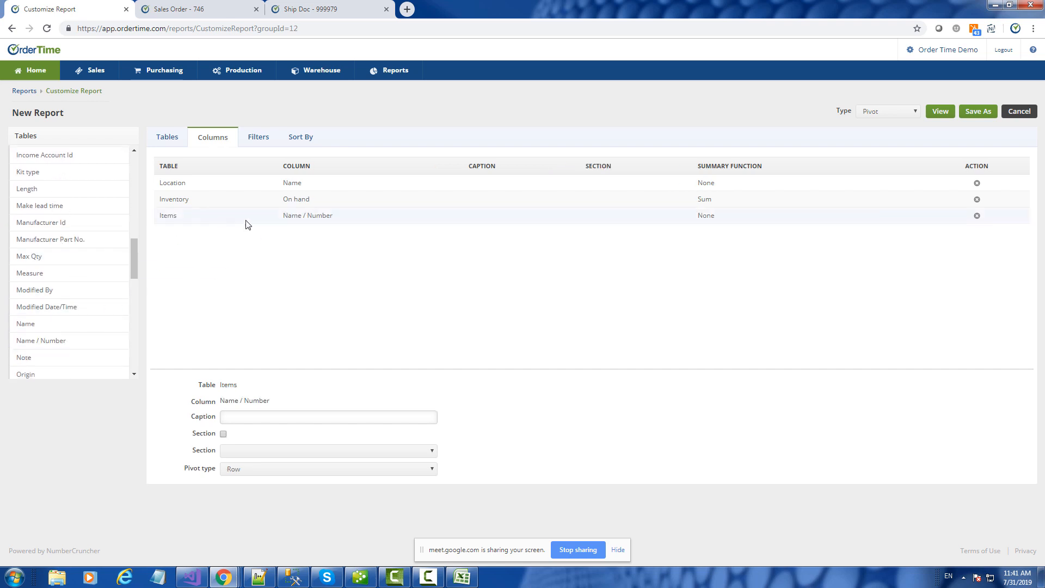
pyautogui.click(245, 416)
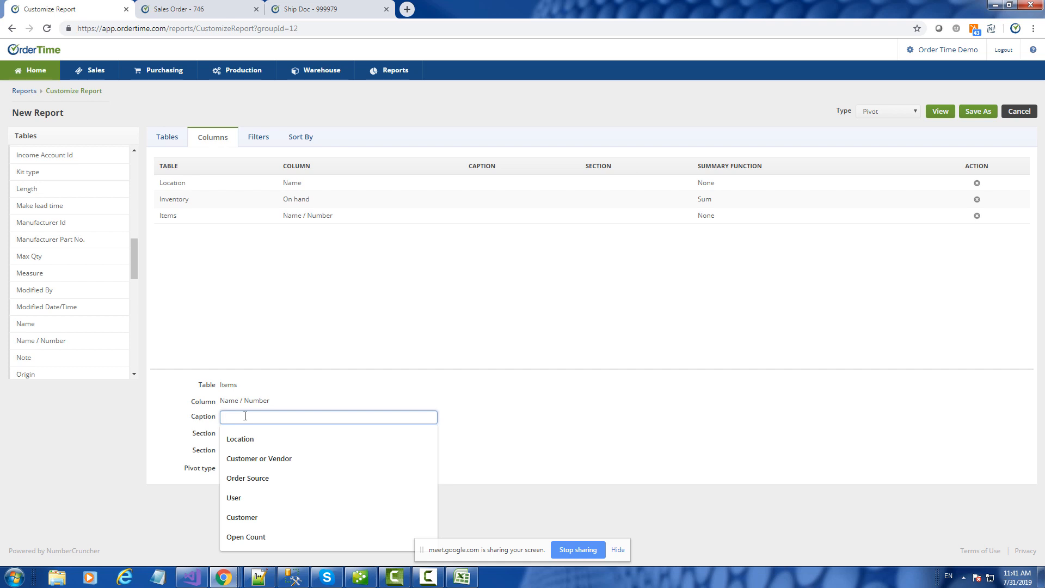
pyautogui.write('Item')
pyautogui.press('Tab')
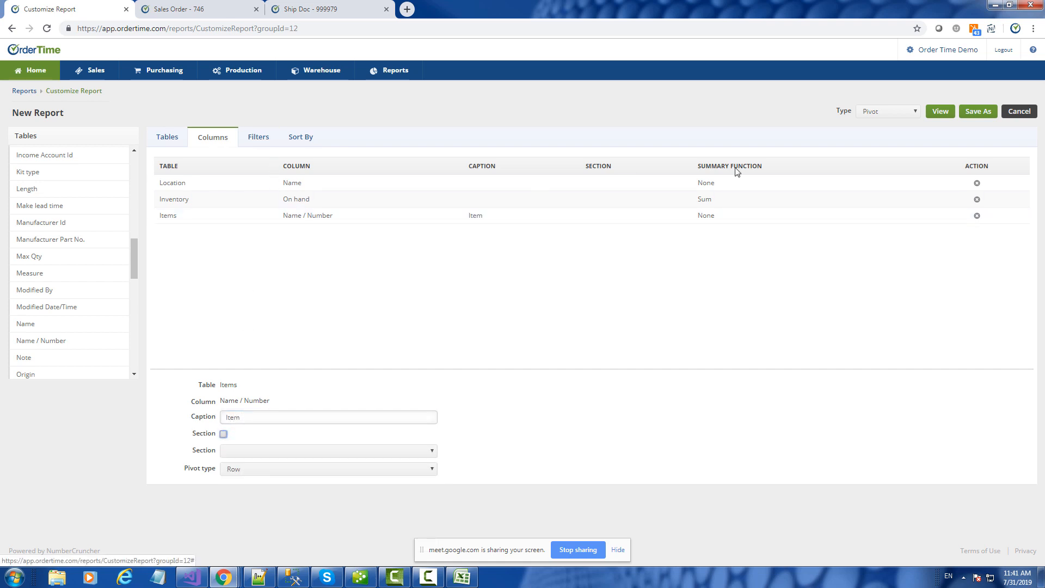
# - Run the pivot report and look through the on-hand quantities per item and location
pyautogui.click(939, 112)
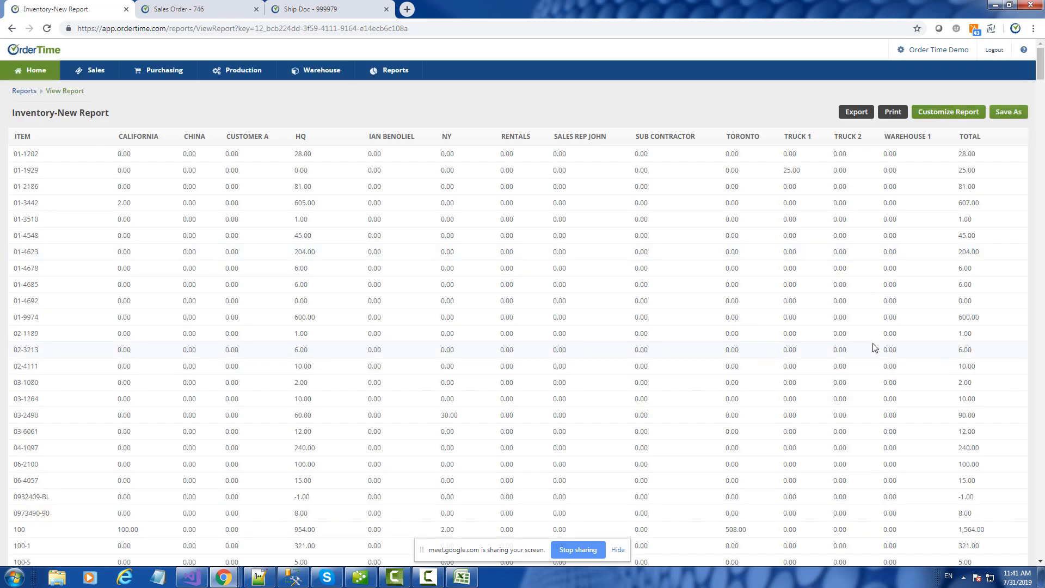
pyautogui.scroll(-6, 874, 345)
pyautogui.scroll(6, 874, 347)
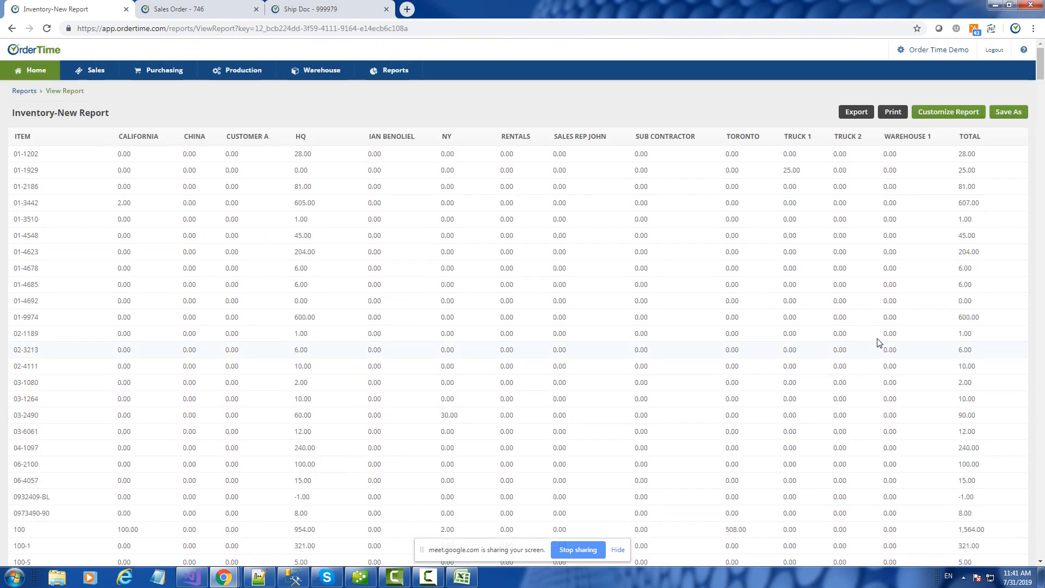
# - Customize the report with a filter on the Bin table's Location Id in California, China, Customer A and HQ
pyautogui.click(948, 112)
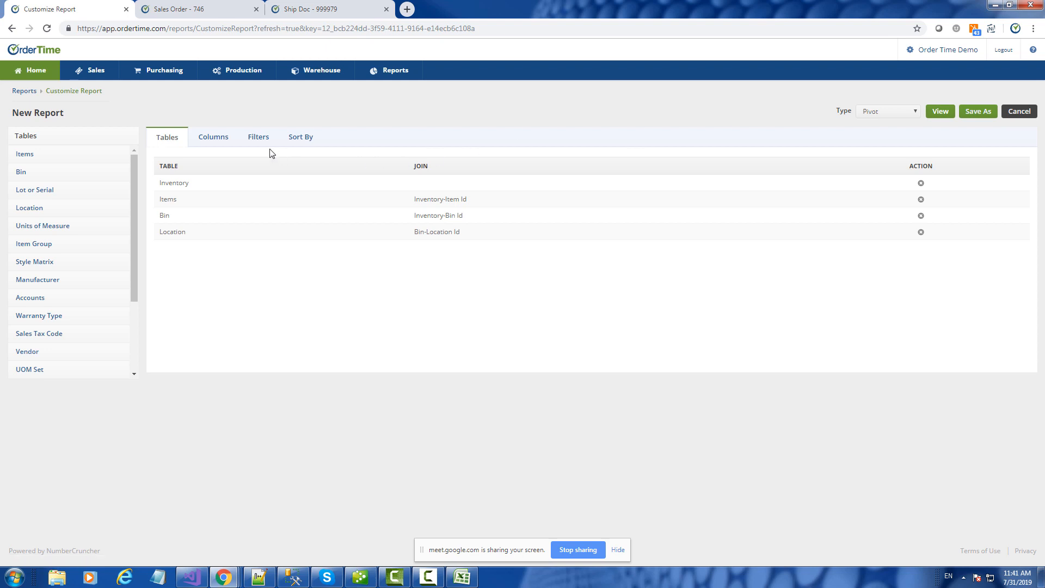
pyautogui.click(258, 140)
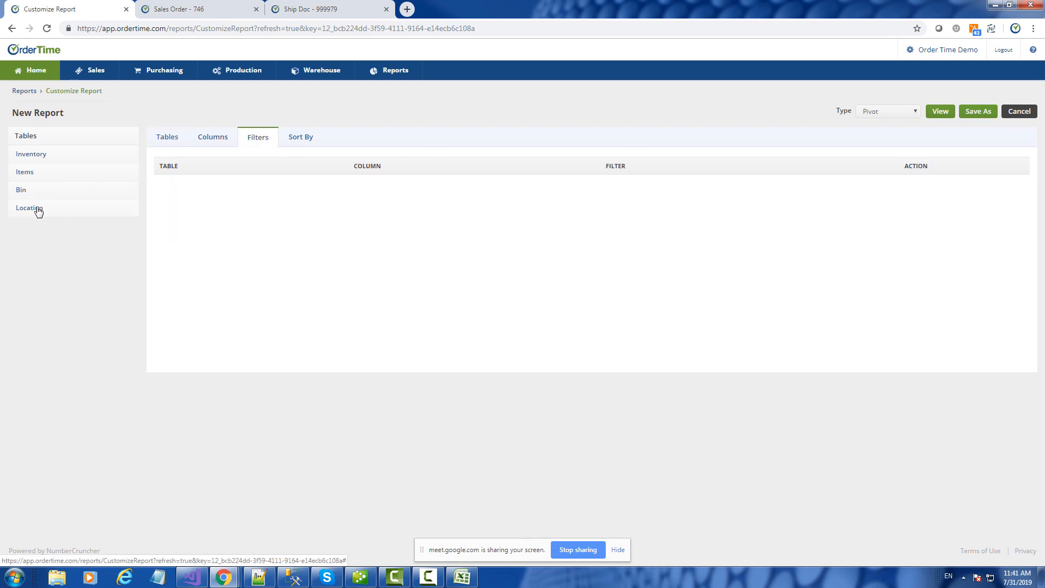
pyautogui.click(34, 191)
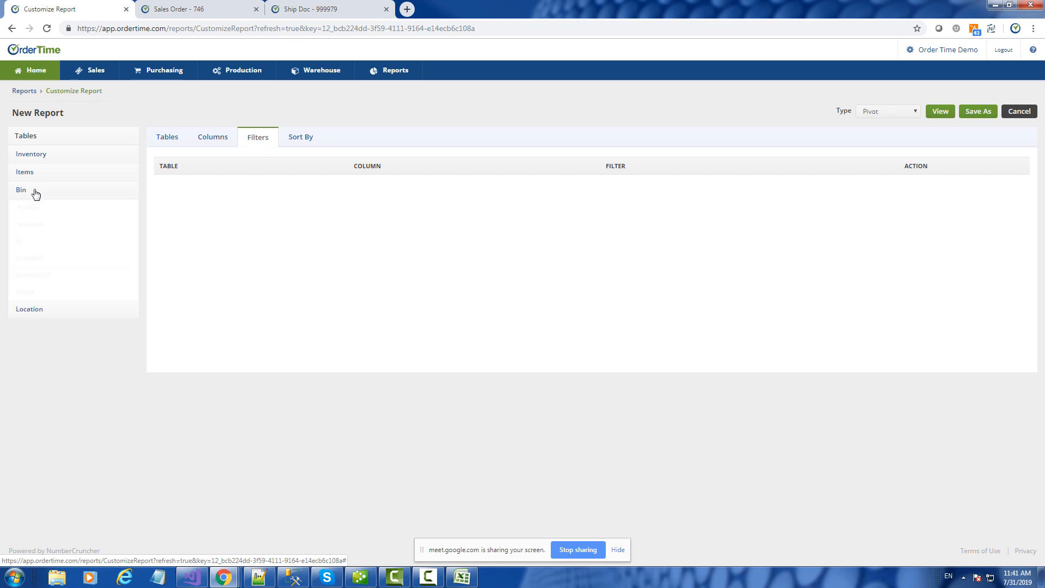
pyautogui.moveTo(42, 275); pyautogui.dragTo(192, 188)
pyautogui.click(326, 425)
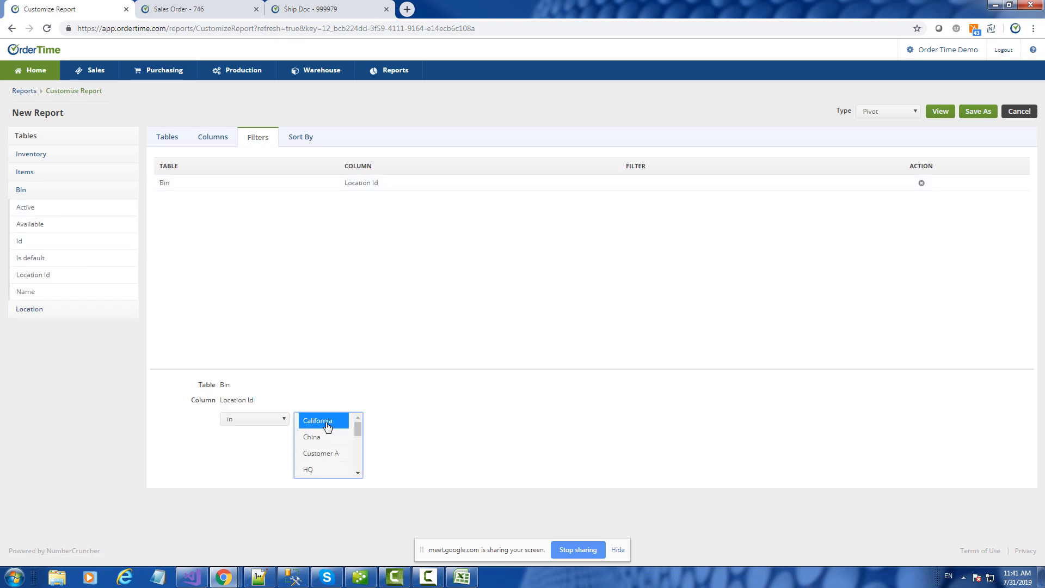
pyautogui.keyDown('ctrl'); pyautogui.click(324, 442); pyautogui.keyUp('ctrl')
pyautogui.keyDown('ctrl'); pyautogui.click(322, 453); pyautogui.keyUp('ctrl')
pyautogui.keyDown('ctrl'); pyautogui.click(313, 469); pyautogui.keyUp('ctrl')
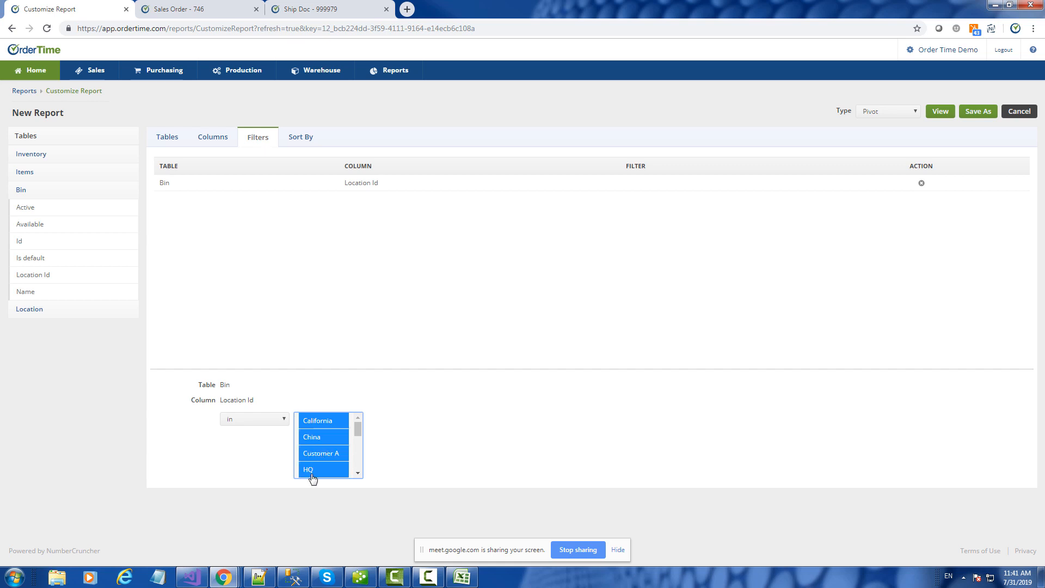
# - Run the report with the location filter and look through the filtered item rows
pyautogui.click(941, 113)
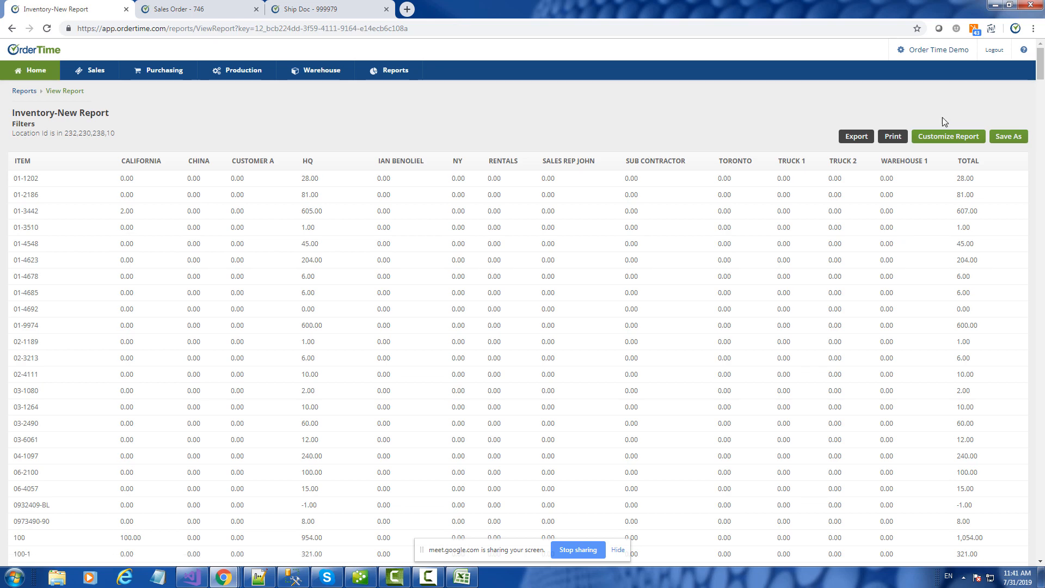
pyautogui.scroll(-9, 927, 387)
pyautogui.scroll(9, 927, 387)
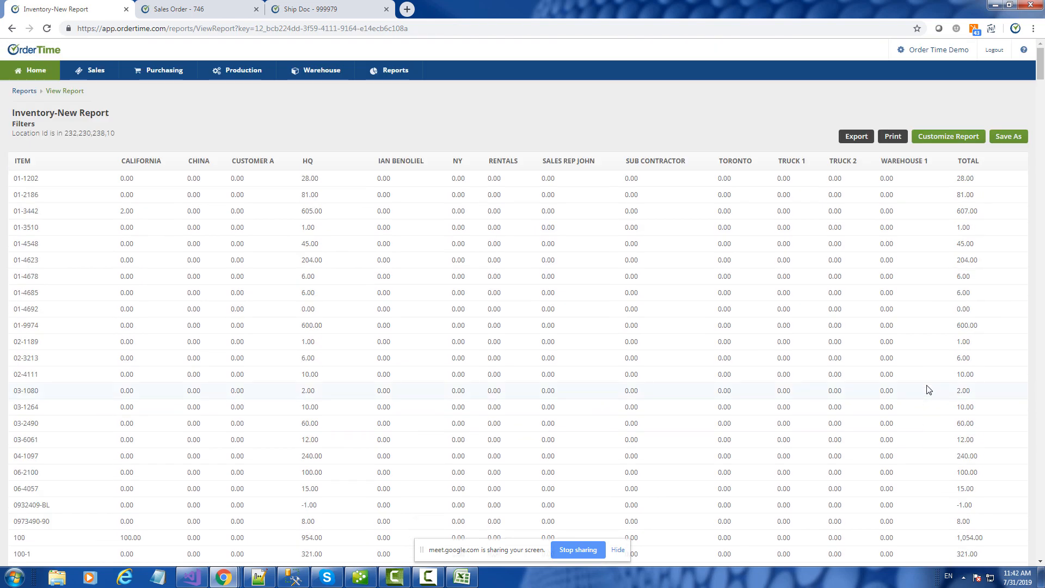
# - Deselect California, China, Customer A and HQ in the report's Location Id filter, and go back to the report's column list
pyautogui.click(962, 137)
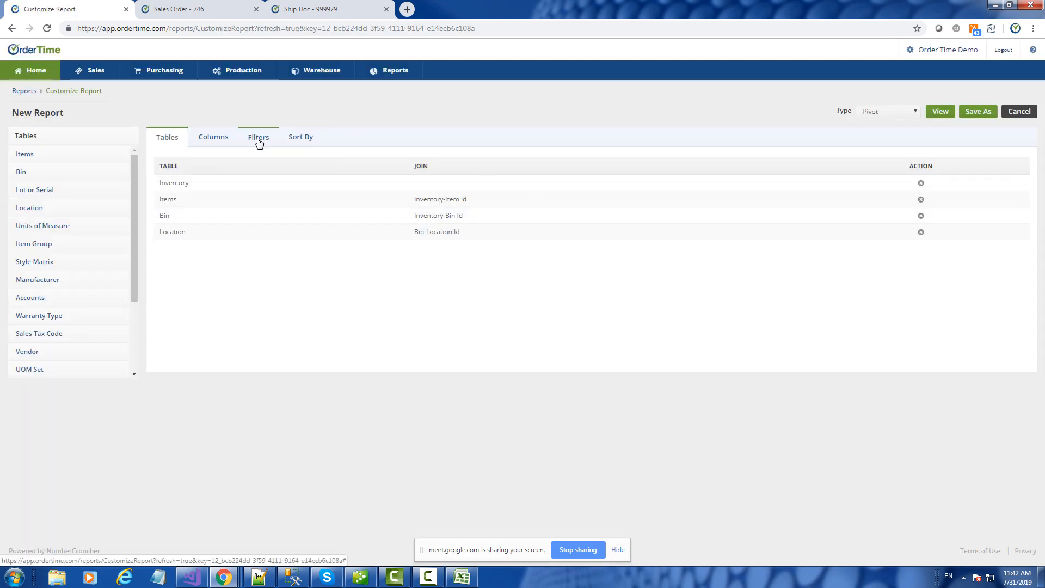
pyautogui.click(258, 140)
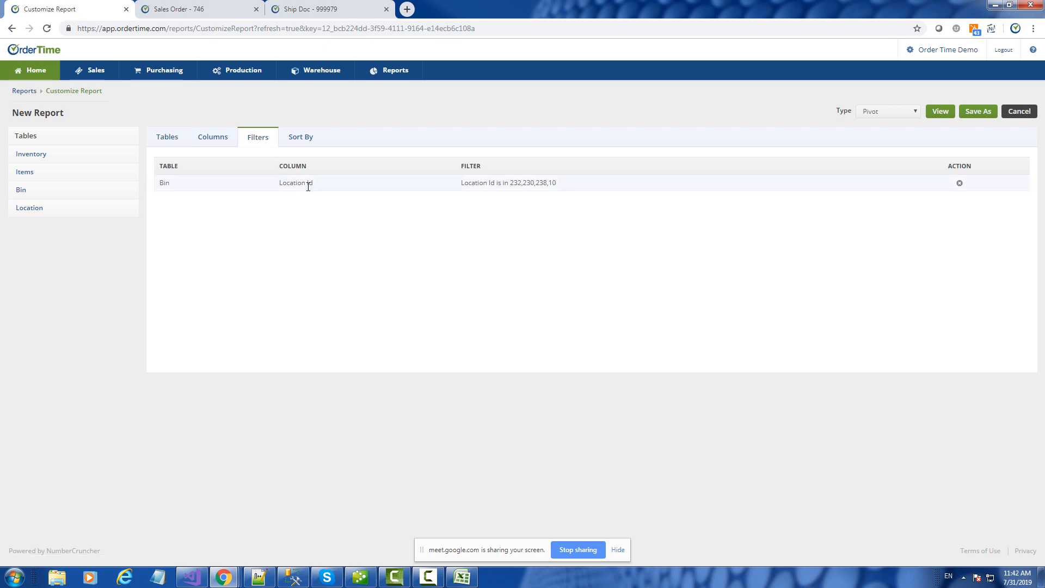
pyautogui.click(308, 186)
pyautogui.moveTo(358, 430)
pyautogui.mouseDown()
pyautogui.moveTo(359, 445)
pyautogui.moveTo(360, 420)
pyautogui.mouseUp()
pyautogui.keyDown('ctrl'); pyautogui.click(337, 423); pyautogui.keyUp('ctrl')
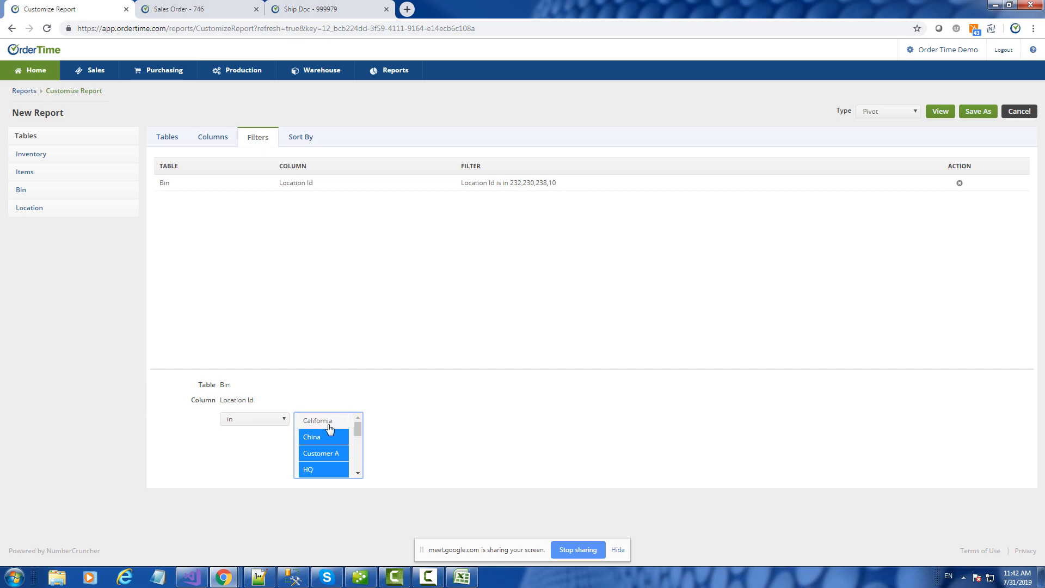
pyautogui.keyDown('ctrl'); pyautogui.click(321, 440); pyautogui.keyUp('ctrl')
pyautogui.keyDown('ctrl'); pyautogui.click(321, 456); pyautogui.keyUp('ctrl')
pyautogui.keyDown('ctrl'); pyautogui.click(317, 472); pyautogui.keyUp('ctrl')
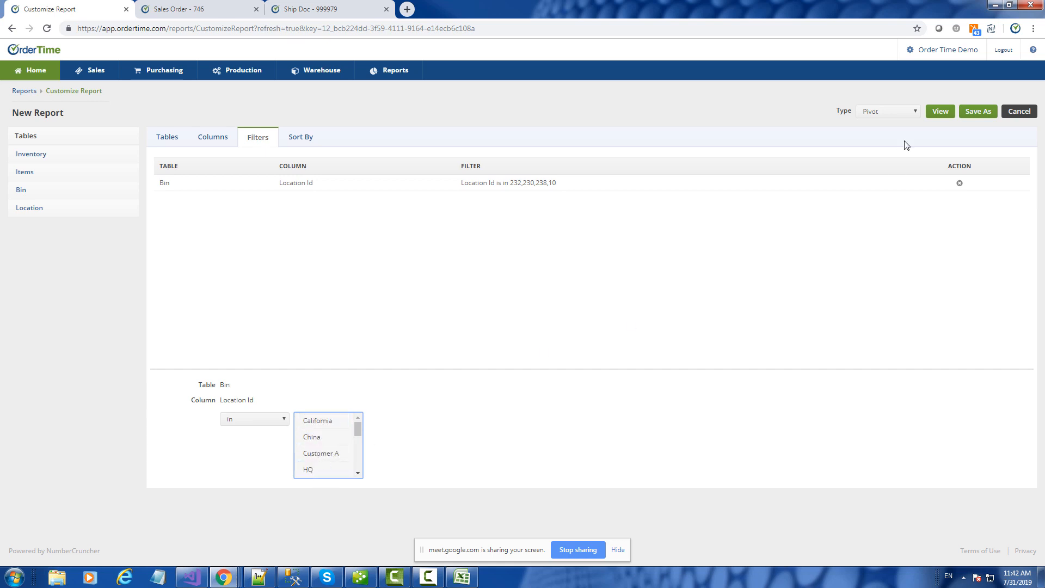
pyautogui.click(223, 140)
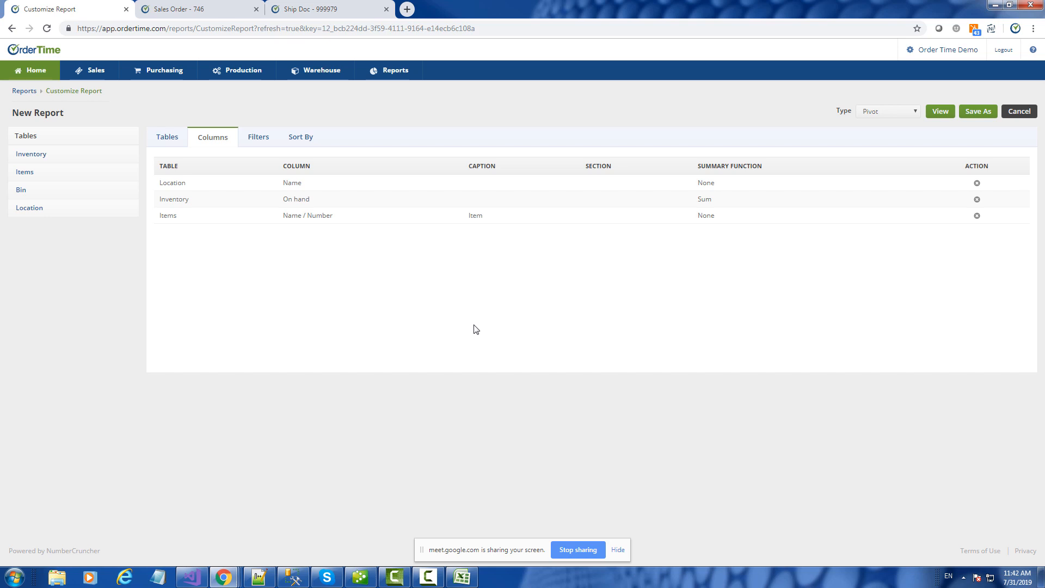
# - Leave the report customization for the home page and open the full Inventory list
pyautogui.click(29, 72)
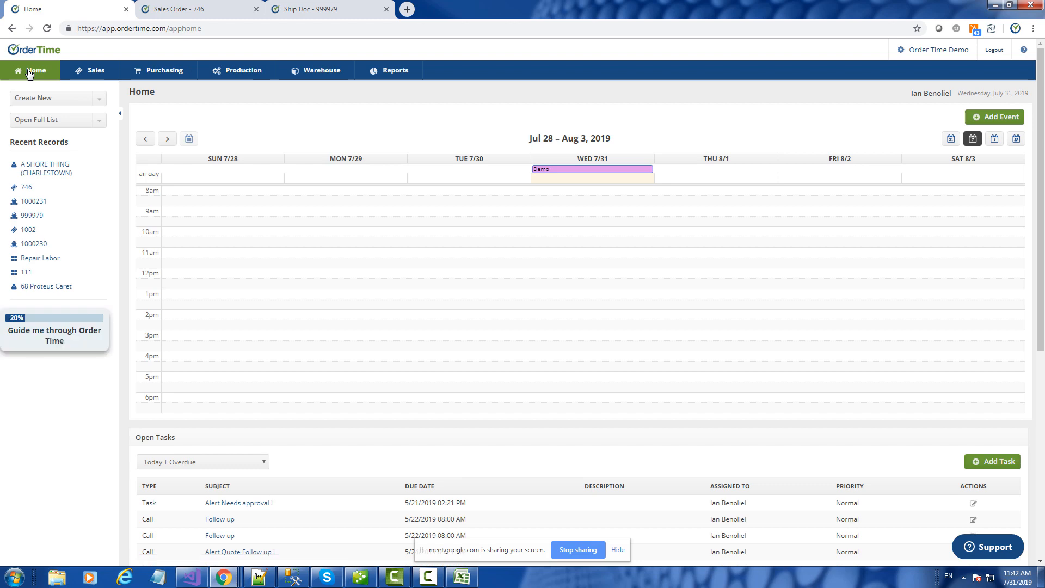
pyautogui.click(51, 120)
pyautogui.click(51, 119)
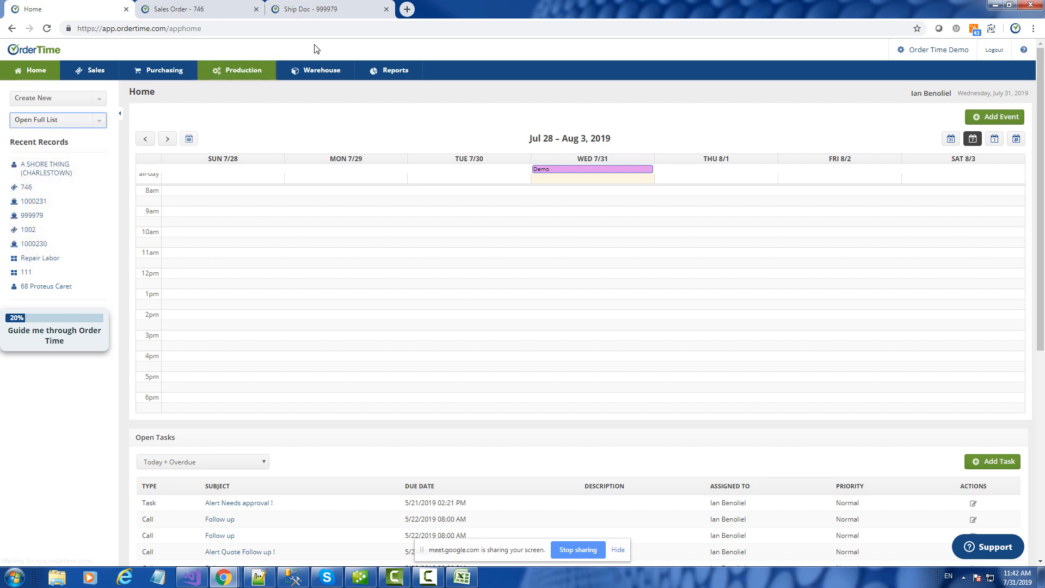
pyautogui.click(407, 11)
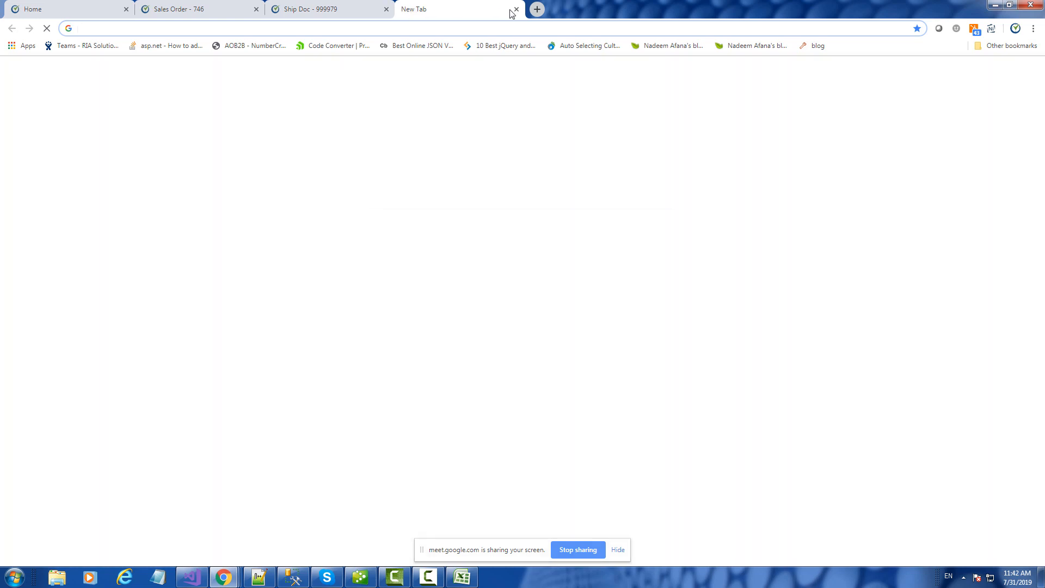
pyautogui.click(516, 9)
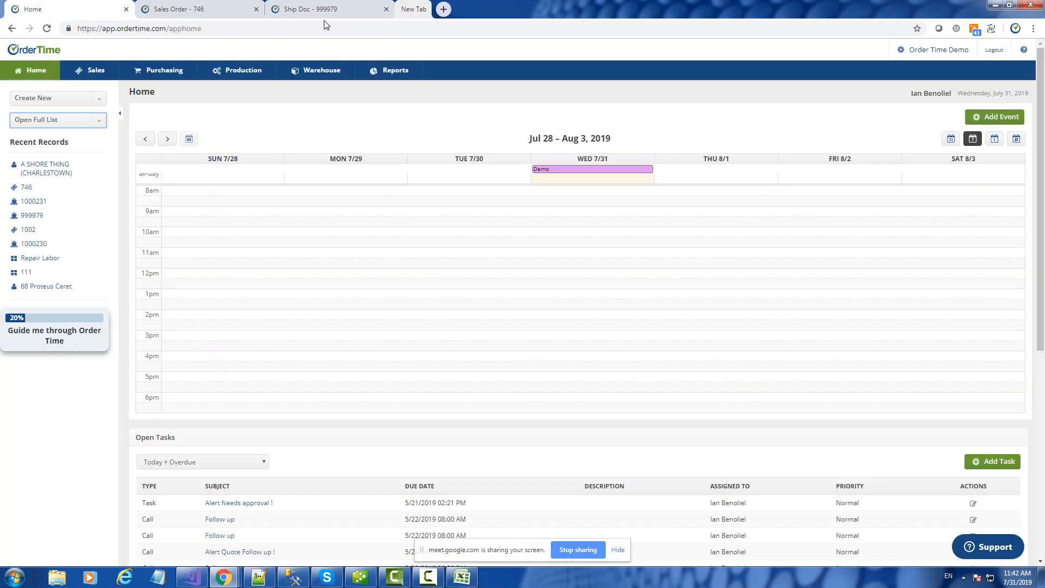
pyautogui.click(37, 126)
pyautogui.scroll(-2, 52, 225)
pyautogui.click(51, 224)
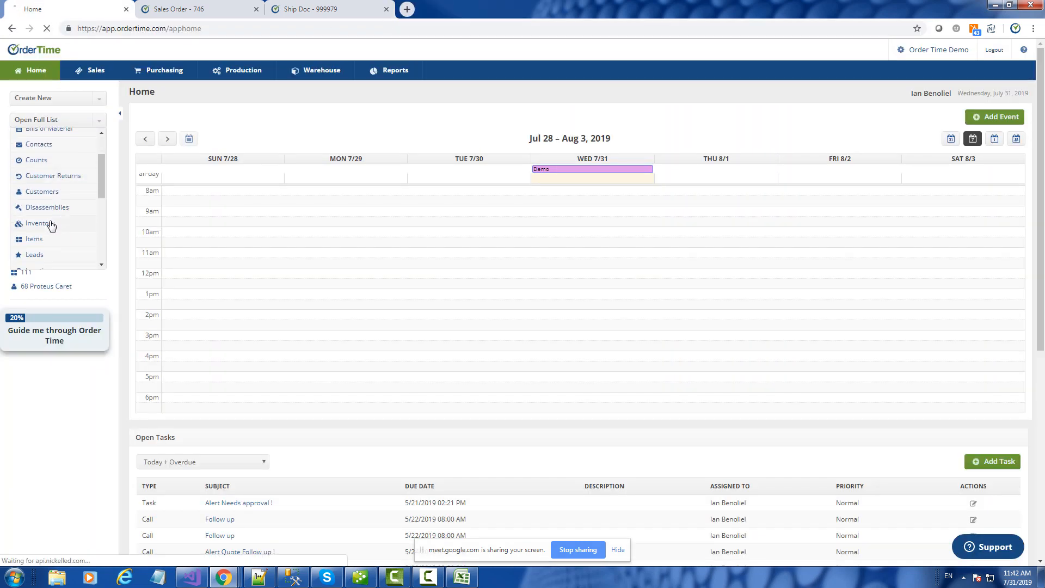
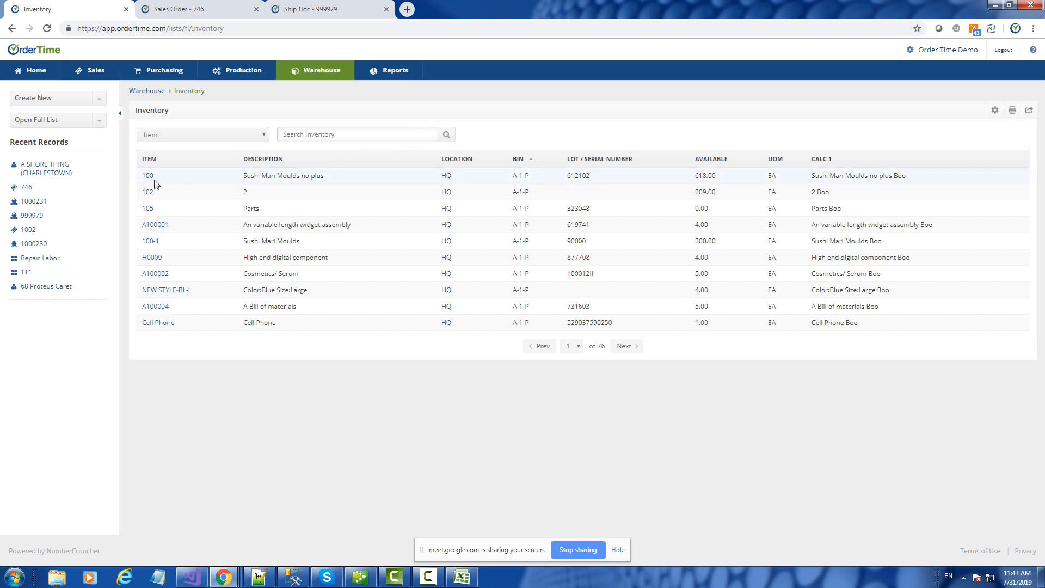
# - Add the Committed column to the Inventory list through its list options and save
pyautogui.click(994, 110)
pyautogui.click(358, 250)
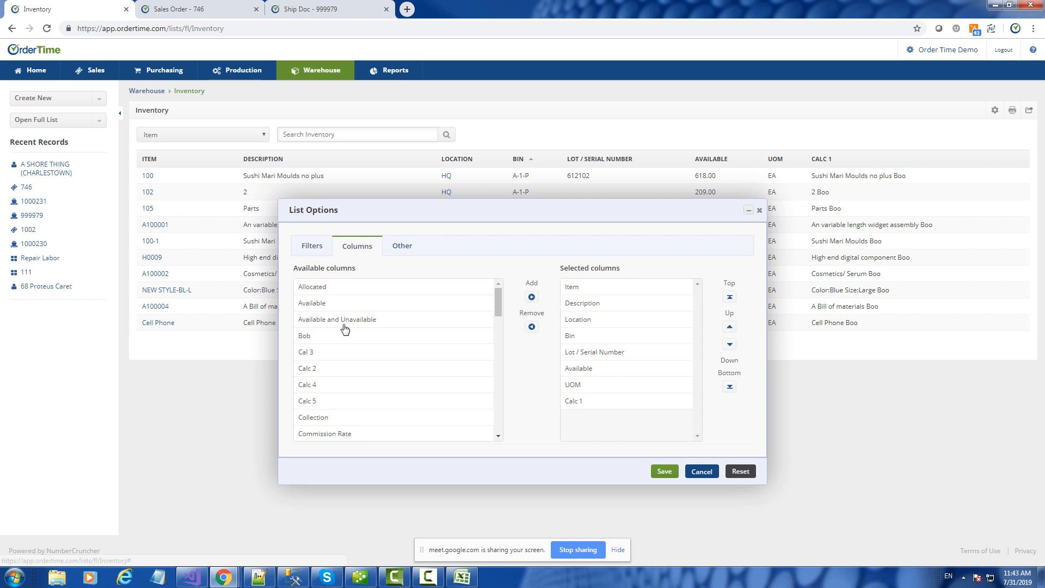
pyautogui.scroll(-3, 345, 326)
pyautogui.click(313, 343)
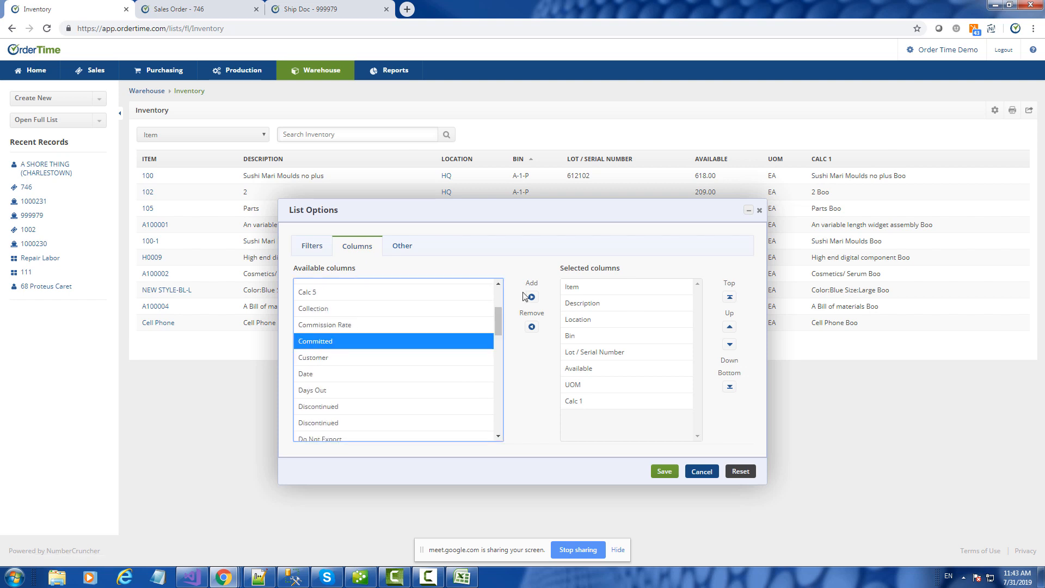
pyautogui.click(532, 297)
pyautogui.click(664, 472)
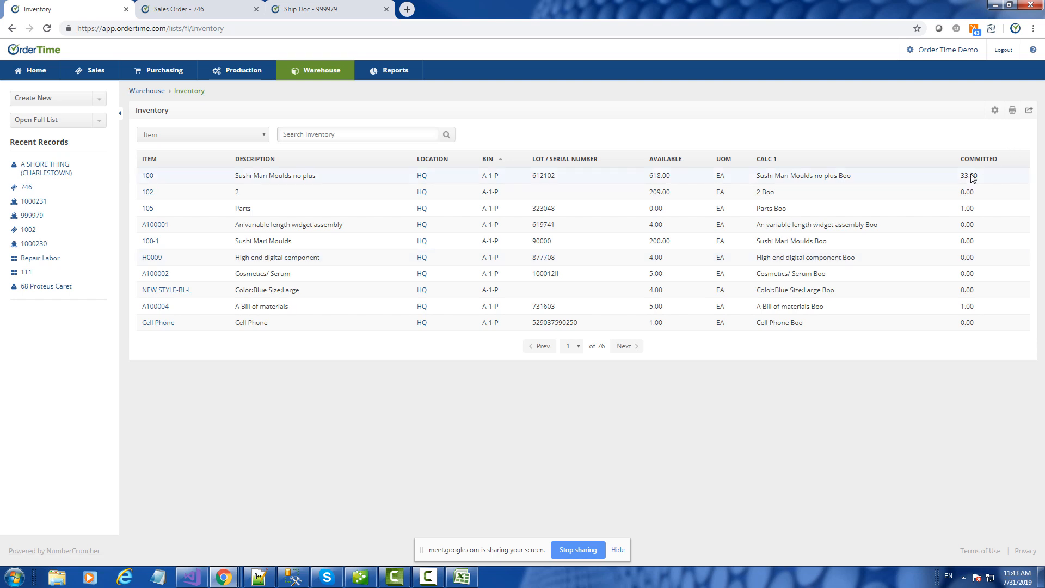
# - Add the On hand column to the Inventory list through its list options and save
pyautogui.click(995, 110)
pyautogui.click(361, 247)
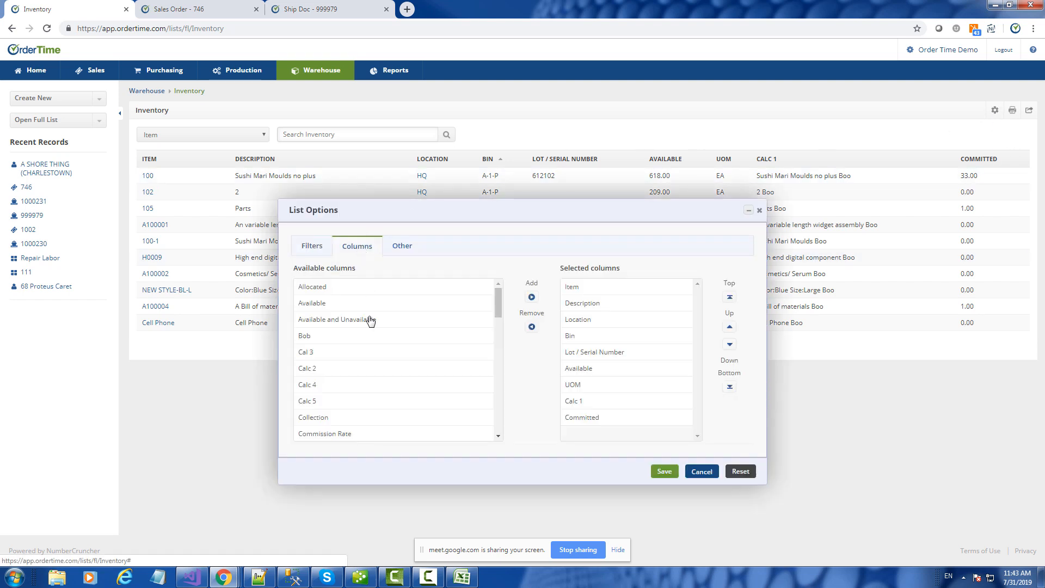
pyautogui.scroll(-3, 375, 326)
pyautogui.scroll(-3, 377, 332)
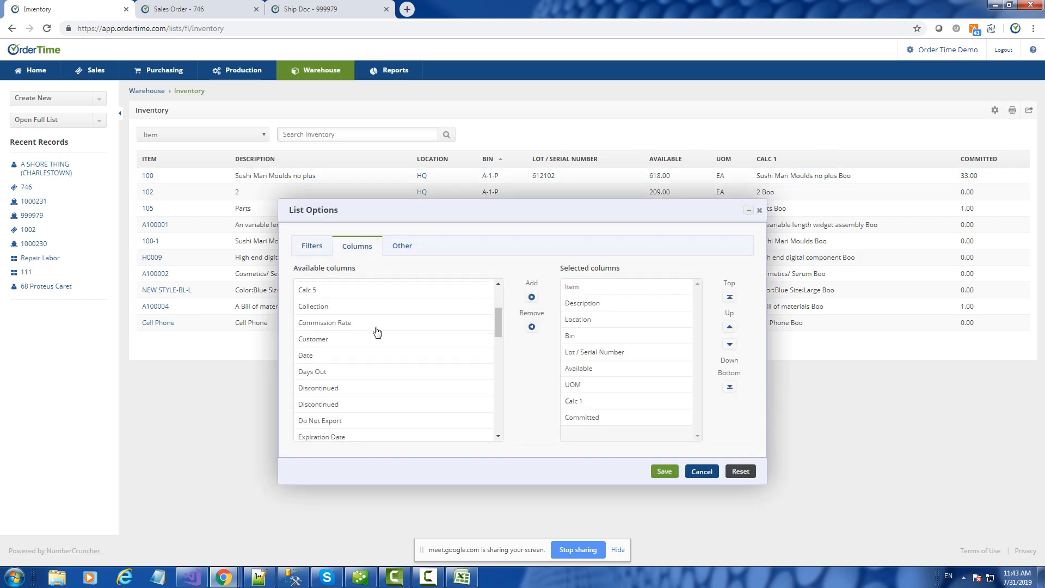
pyautogui.scroll(-2, 378, 331)
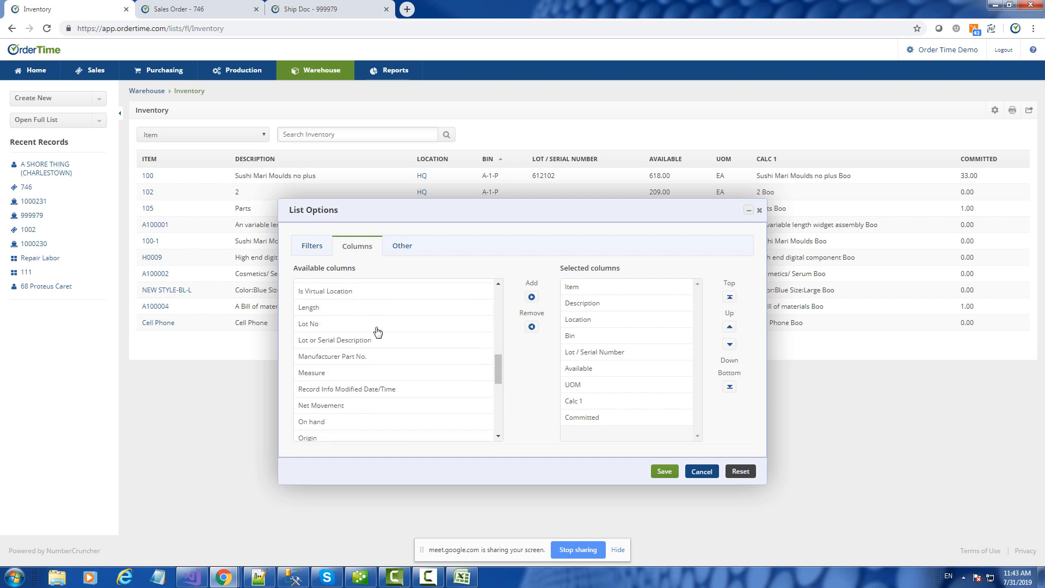
pyautogui.click(330, 411)
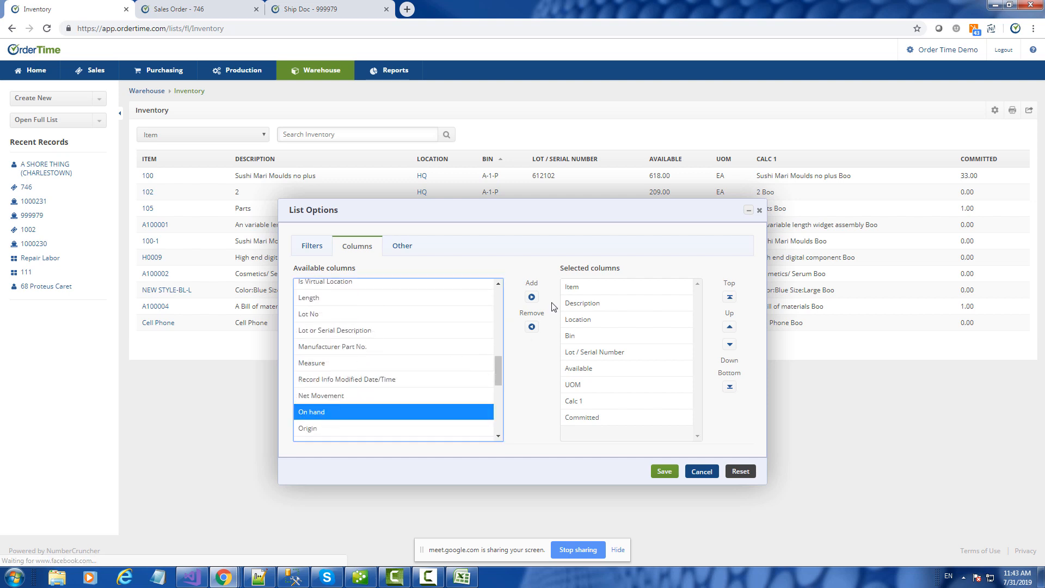
pyautogui.click(532, 296)
pyautogui.click(664, 471)
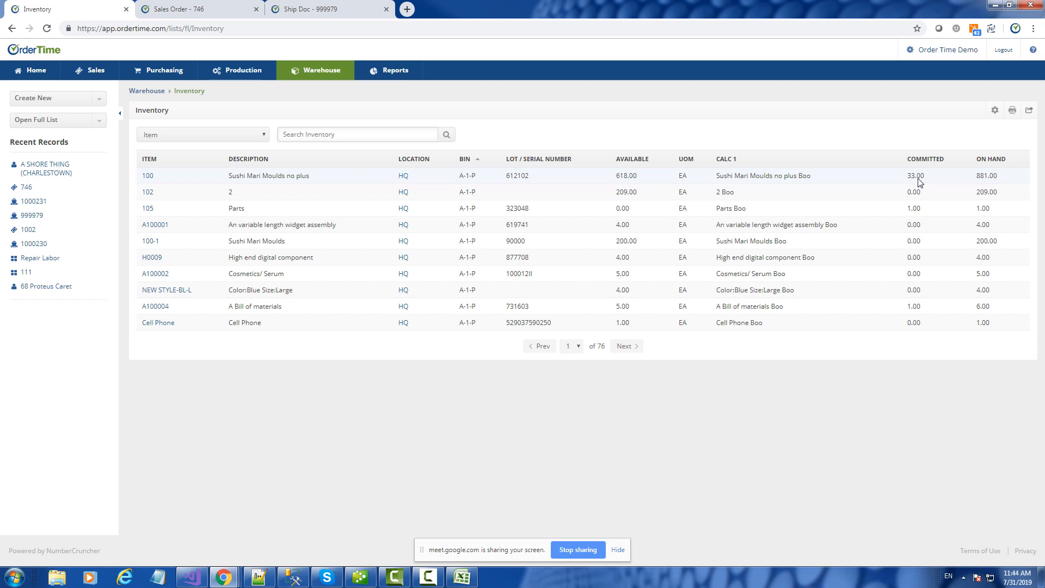
# - Open item 100's transactions and look for Committed among the available columns in the transaction list options
pyautogui.click(145, 181)
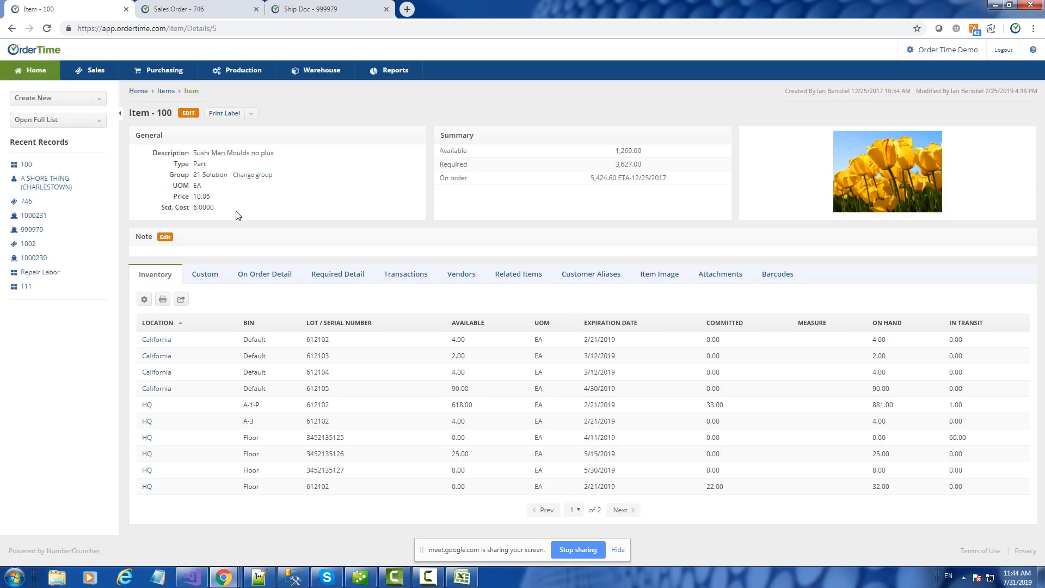
pyautogui.click(412, 276)
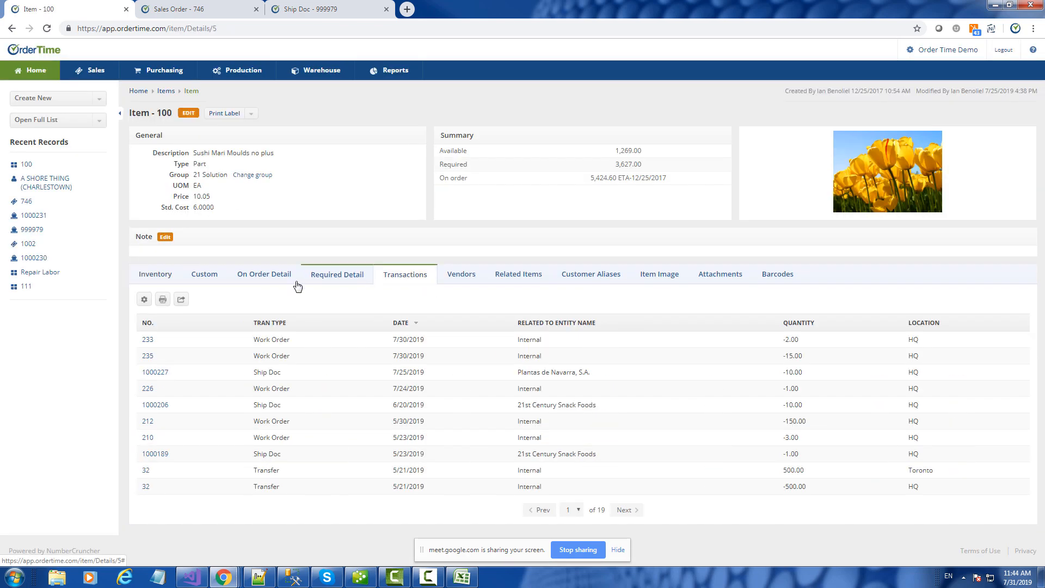
pyautogui.click(144, 300)
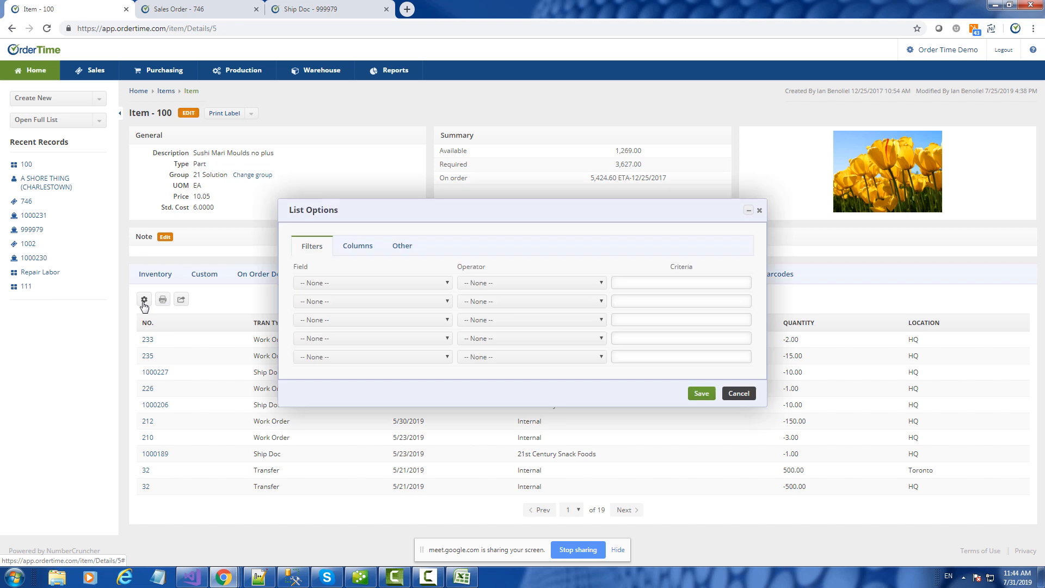
pyautogui.click(362, 246)
pyautogui.click(320, 309)
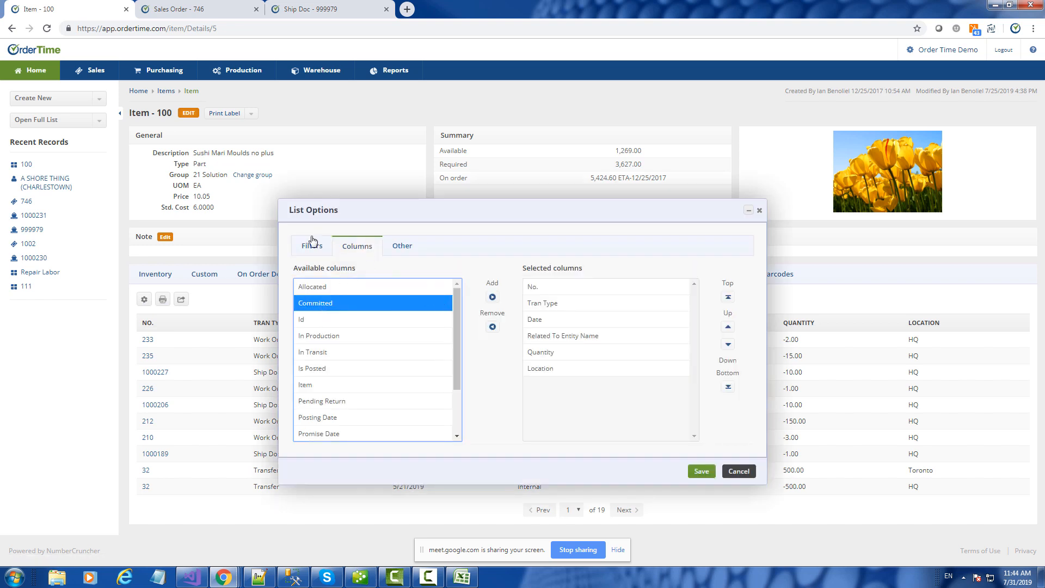
# - Filter item 100's transactions to Committed greater than 0, save, and check the second page before returning to the first
pyautogui.click(312, 247)
pyautogui.click(339, 283)
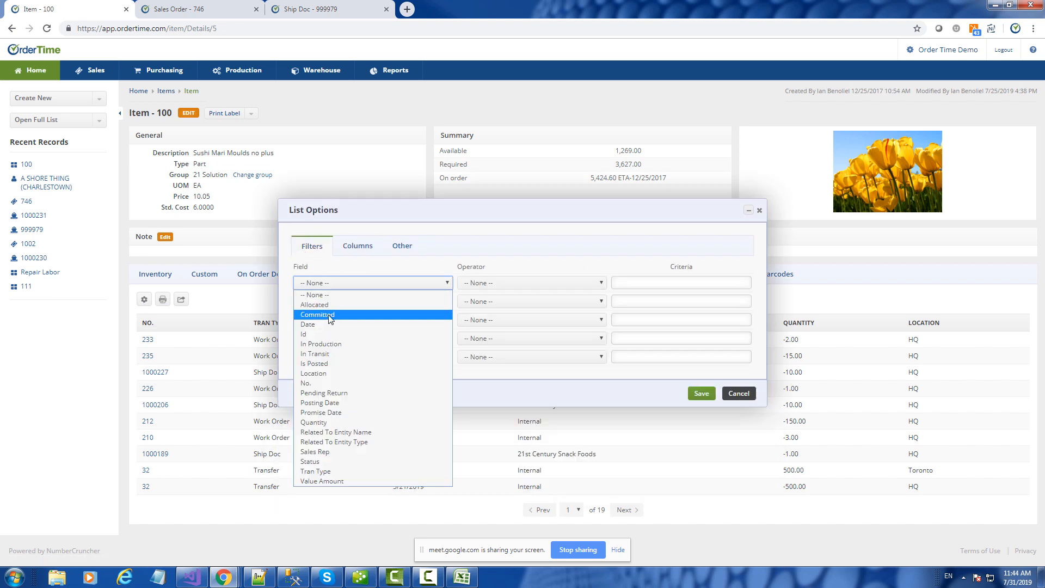
pyautogui.click(330, 312)
pyautogui.click(486, 284)
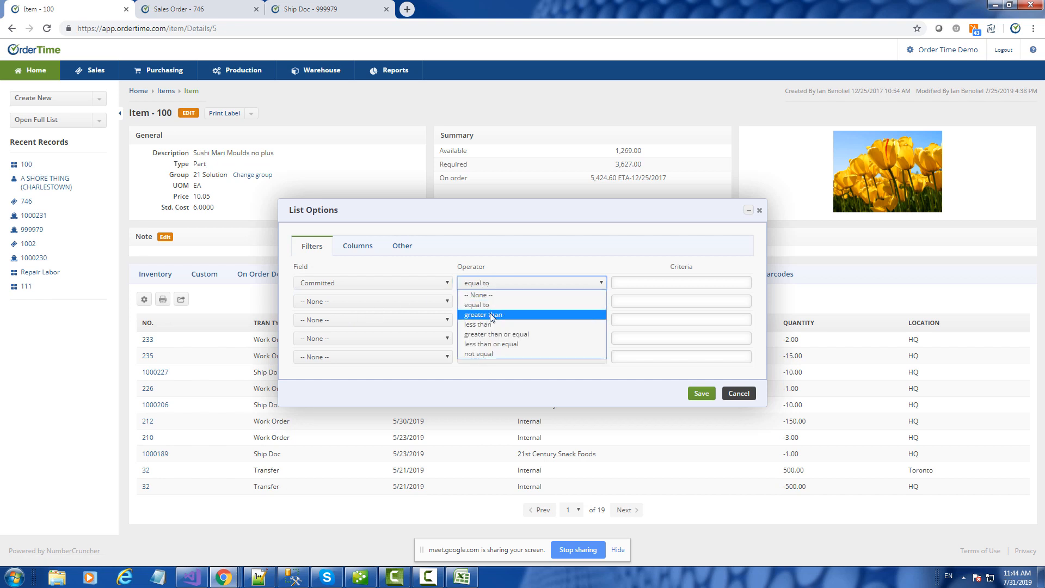
pyautogui.click(490, 315)
pyautogui.click(626, 283)
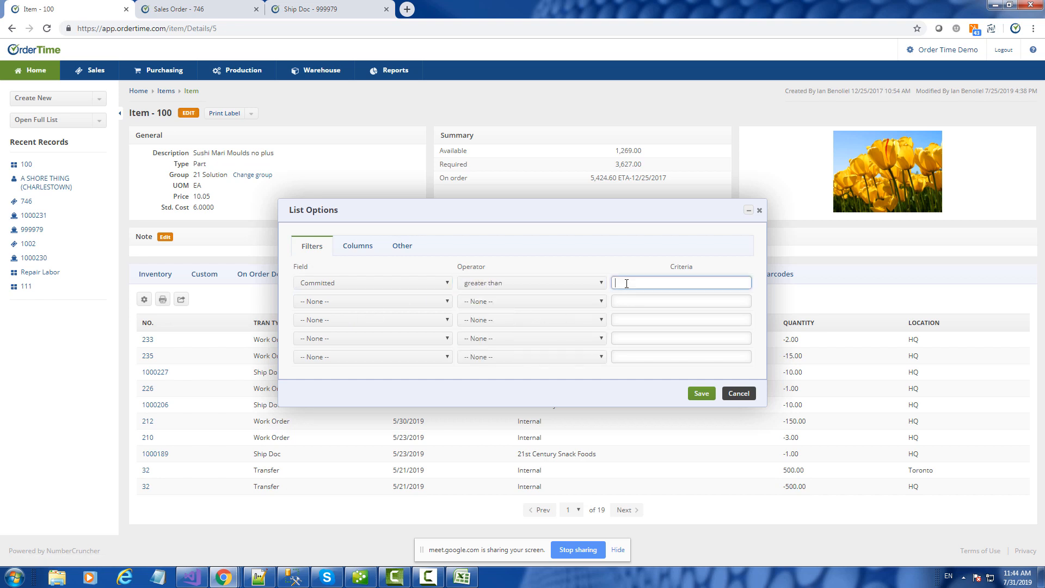
pyautogui.write('0')
pyautogui.click(702, 394)
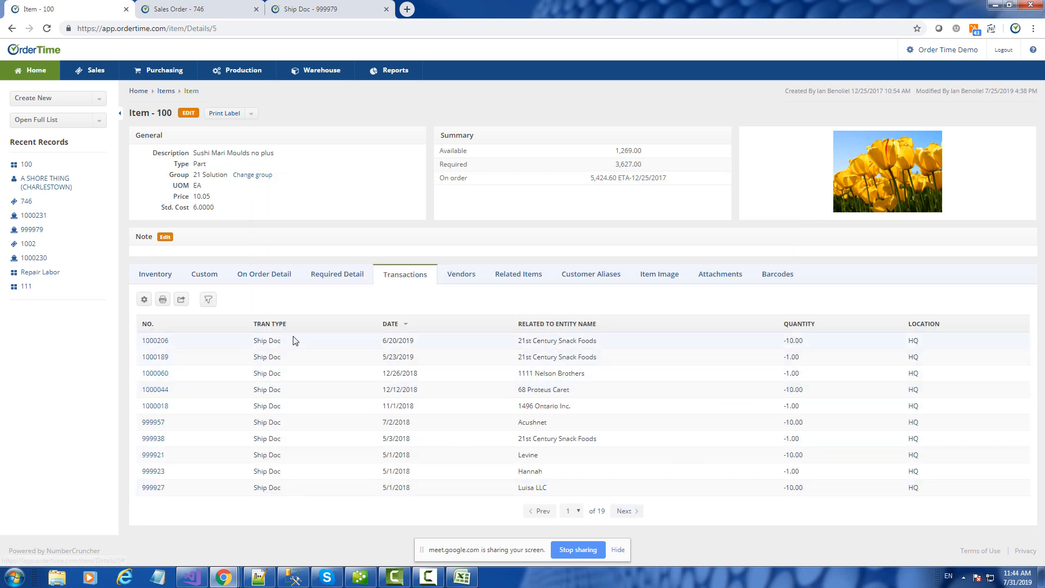
pyautogui.click(637, 516)
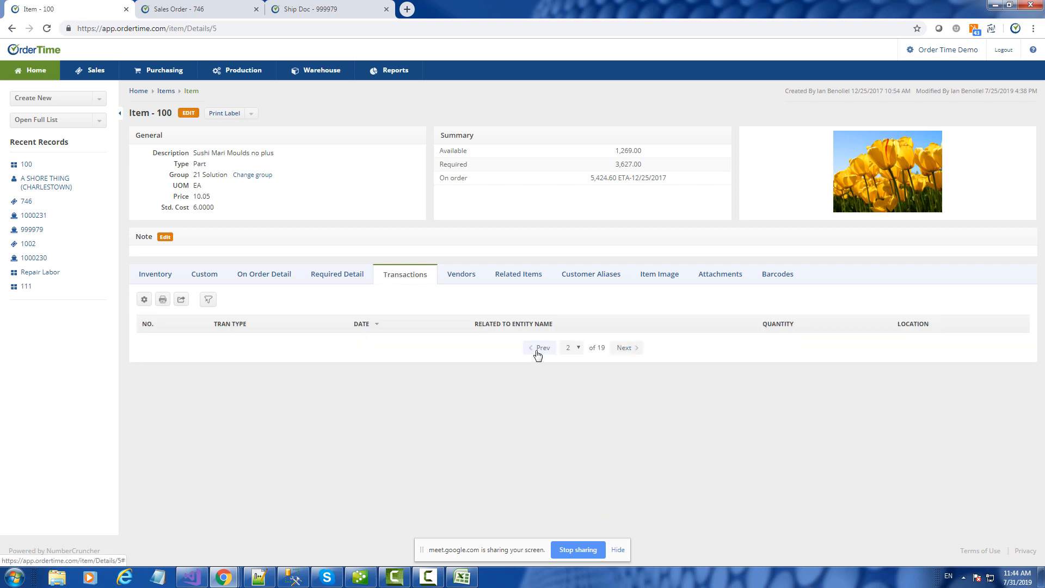
pyautogui.click(540, 349)
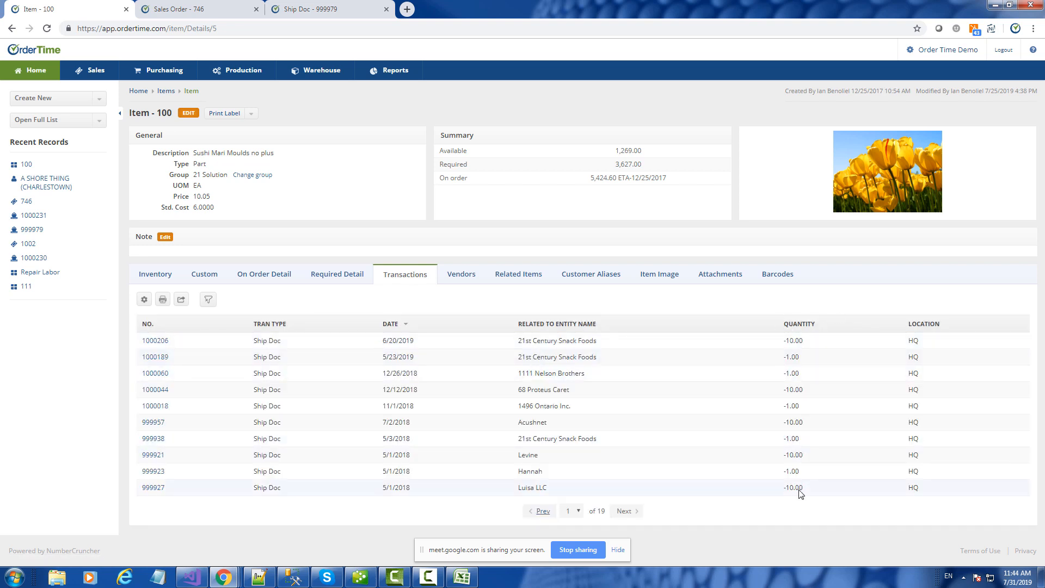